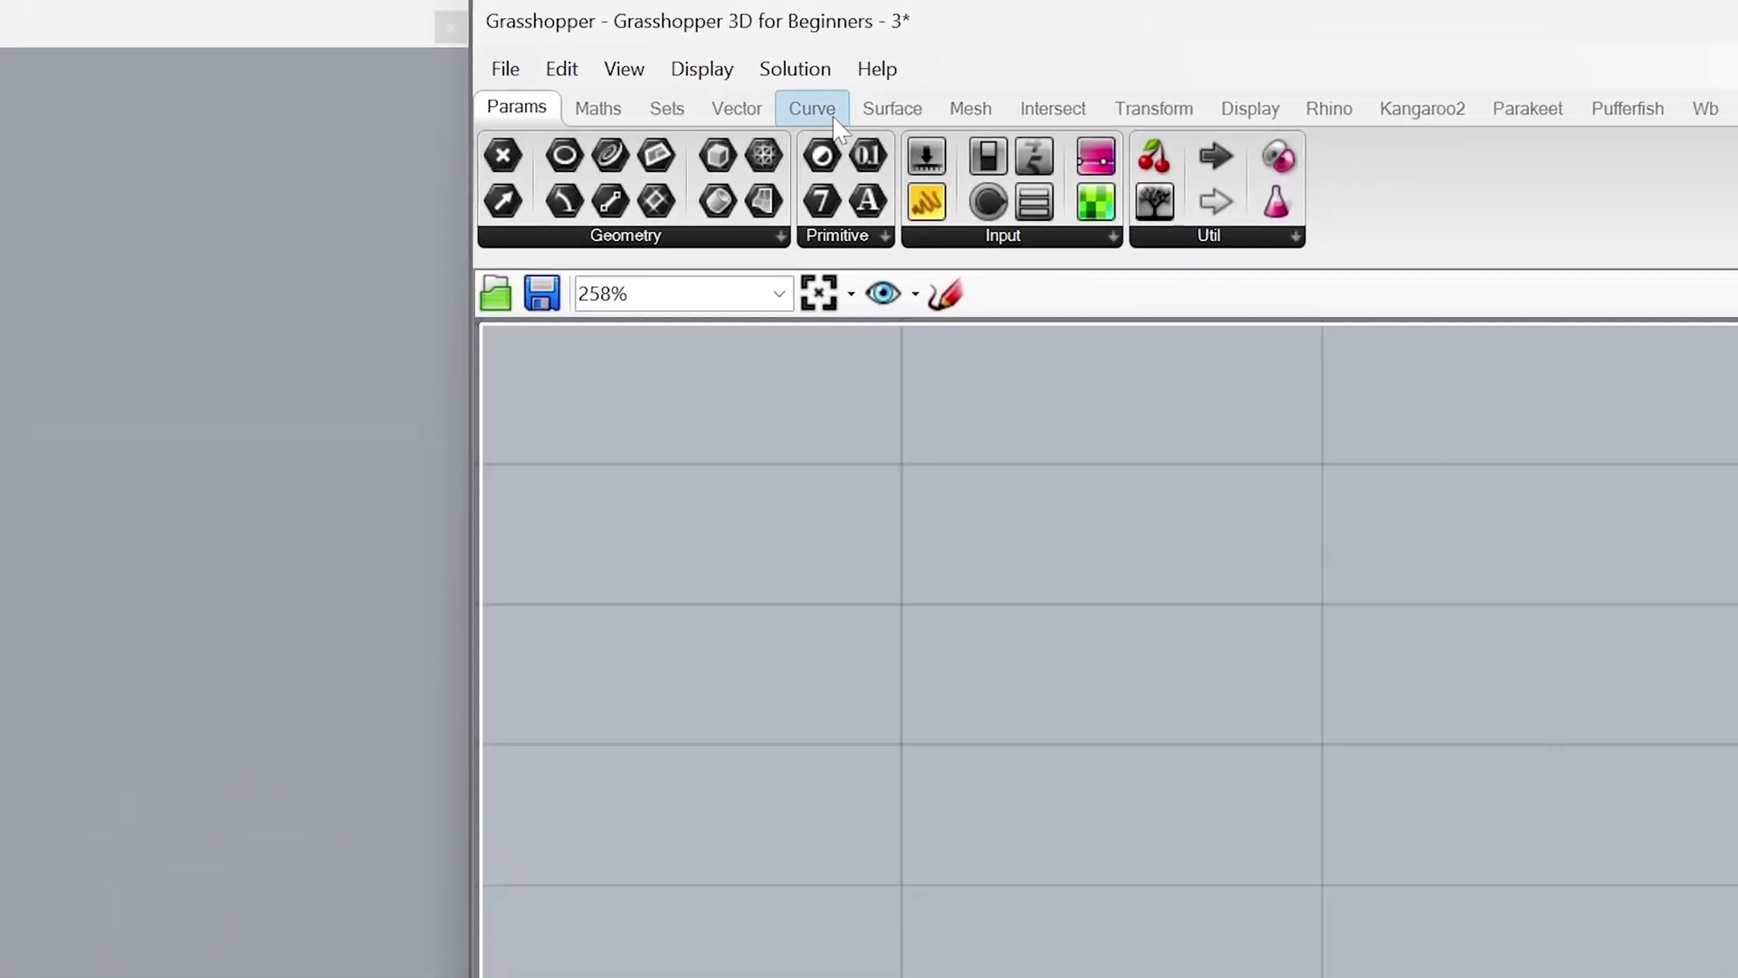
- Bring up the Curve tab's full list of Primitive components
left_click(838, 127)
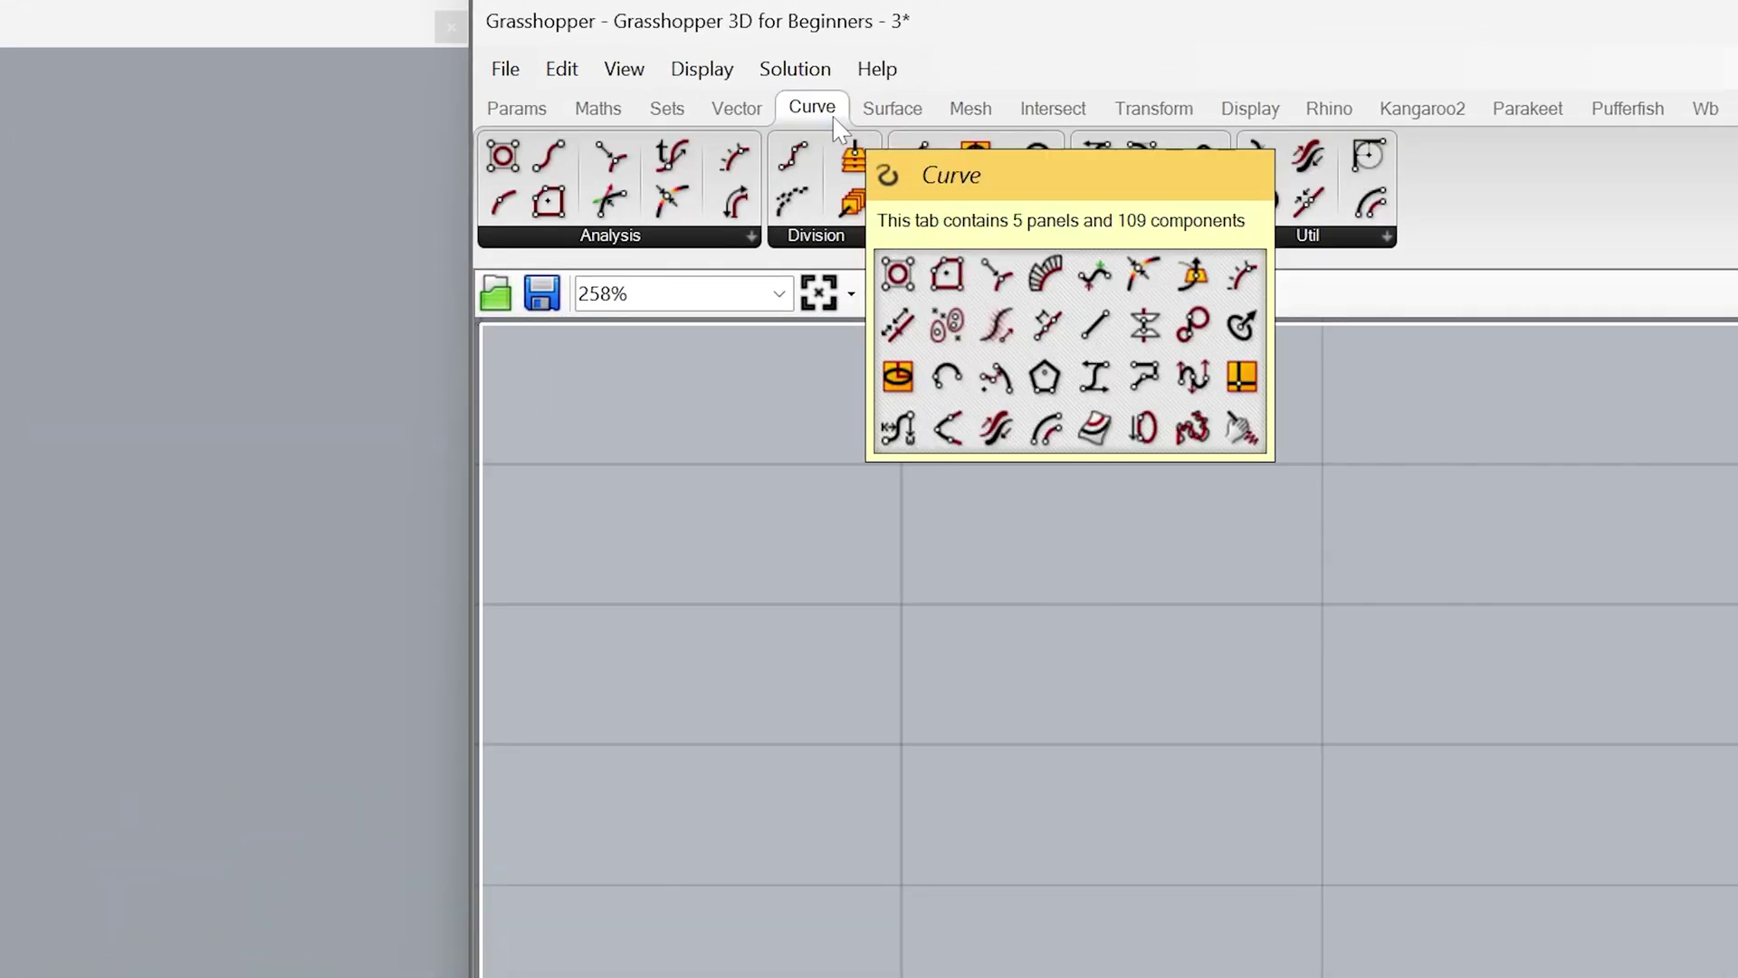
left_click(906, 237)
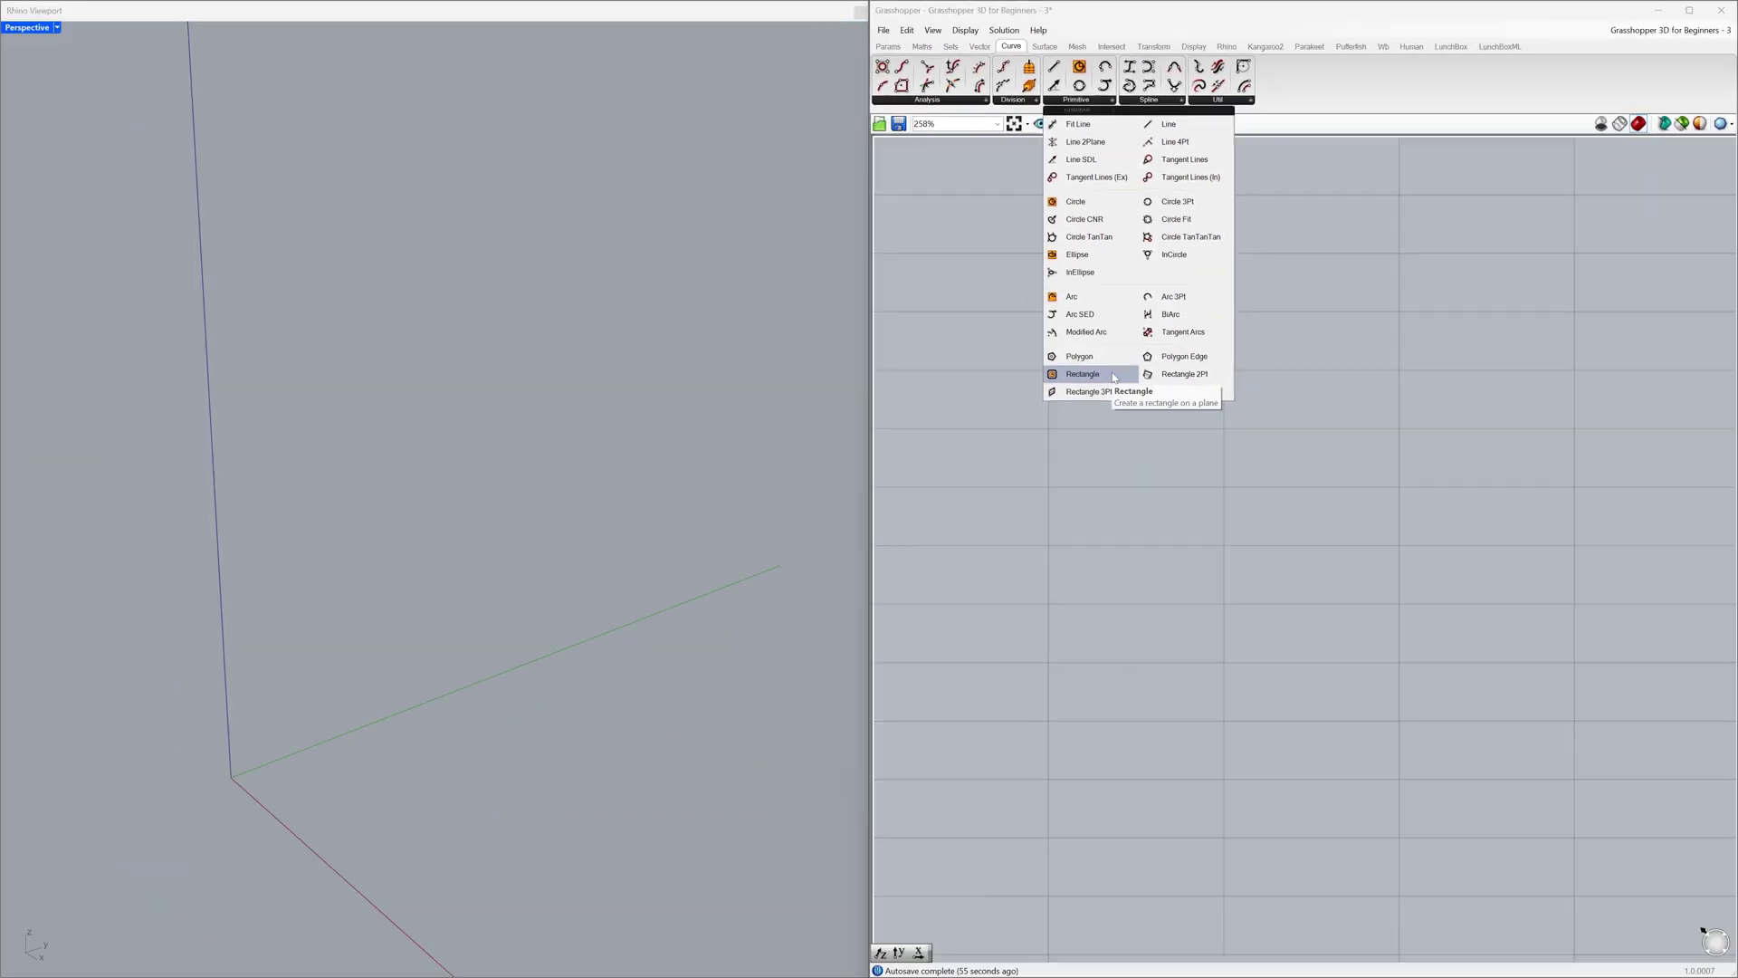
- Place a Rectangle component on the canvas
left_click(1057, 898)
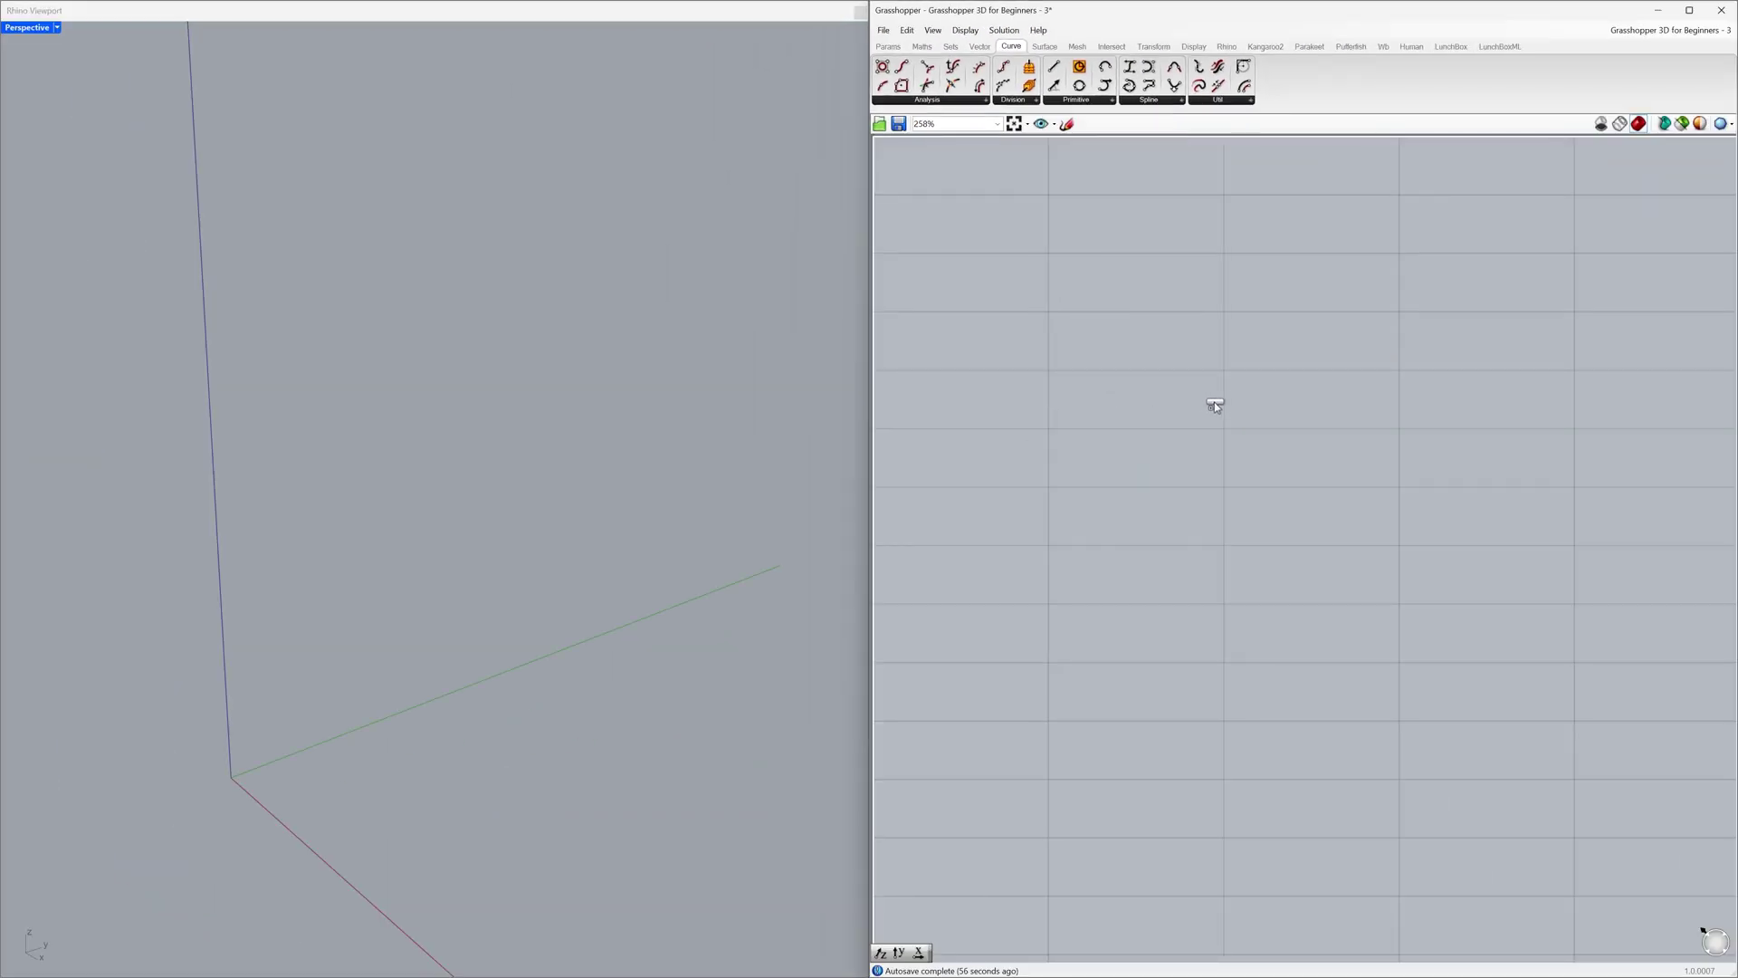
left_click(1250, 410)
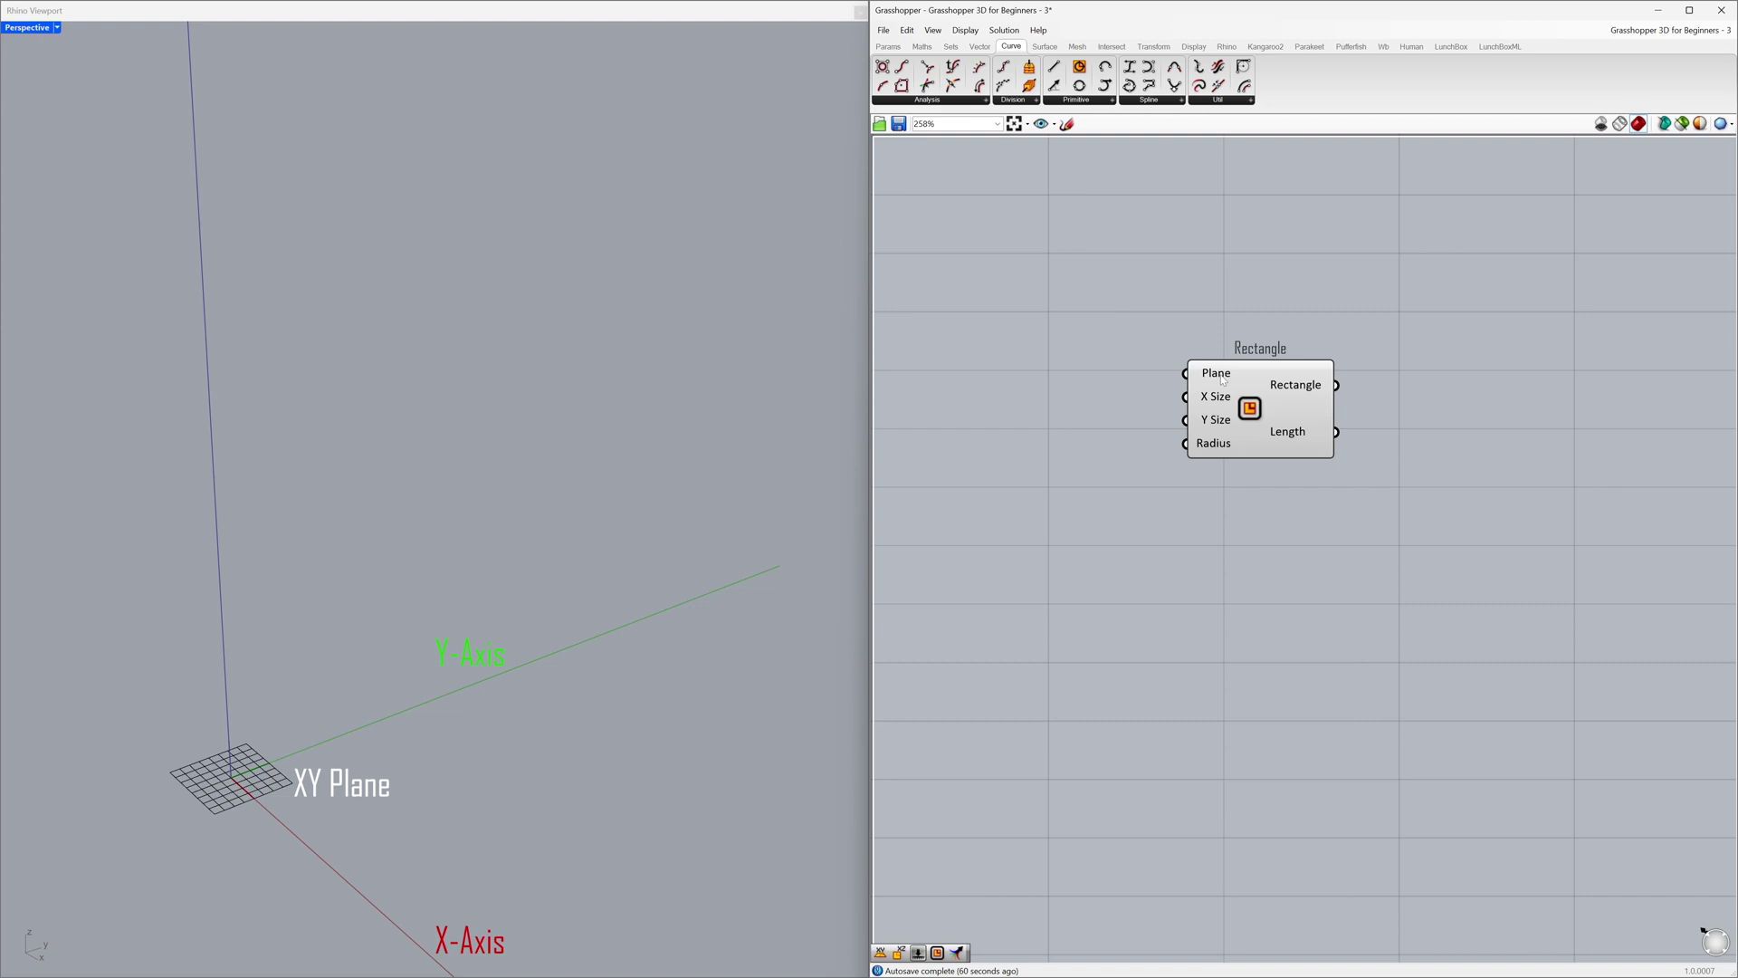
mouse_move(1222, 381)
- Create a 15.0 number slider beside the Rectangle and paste a duplicate below it
double_click(1063, 411)
type("15")
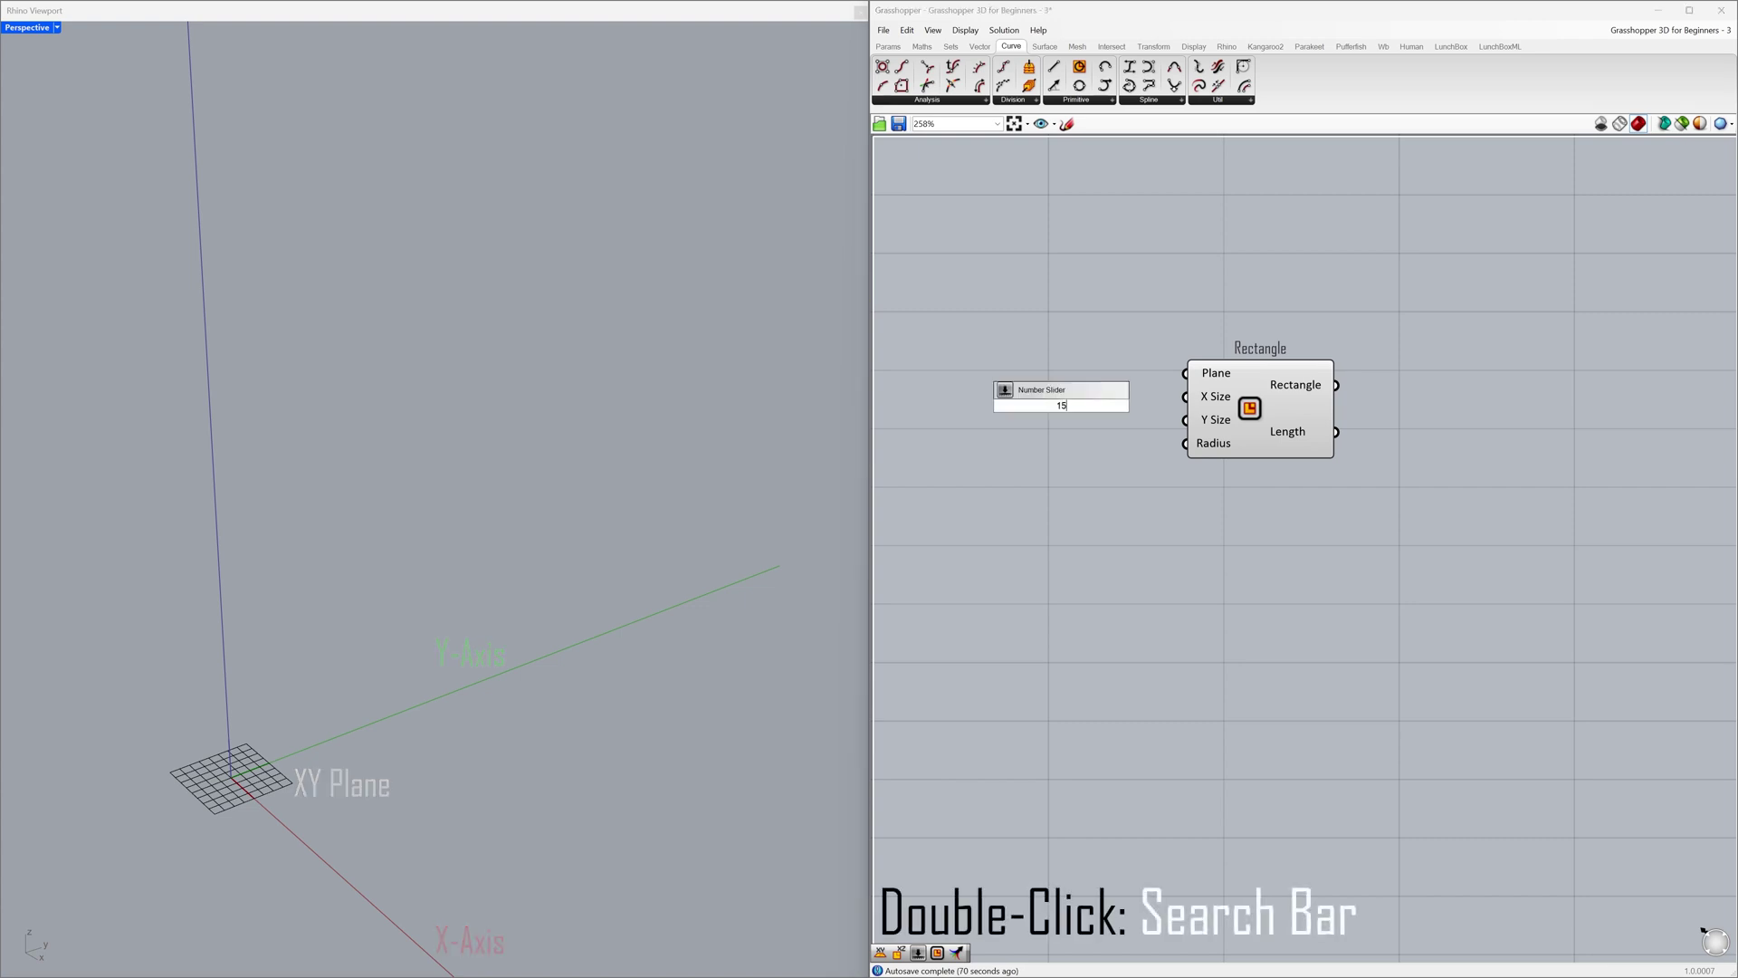
type(".")
key("Return")
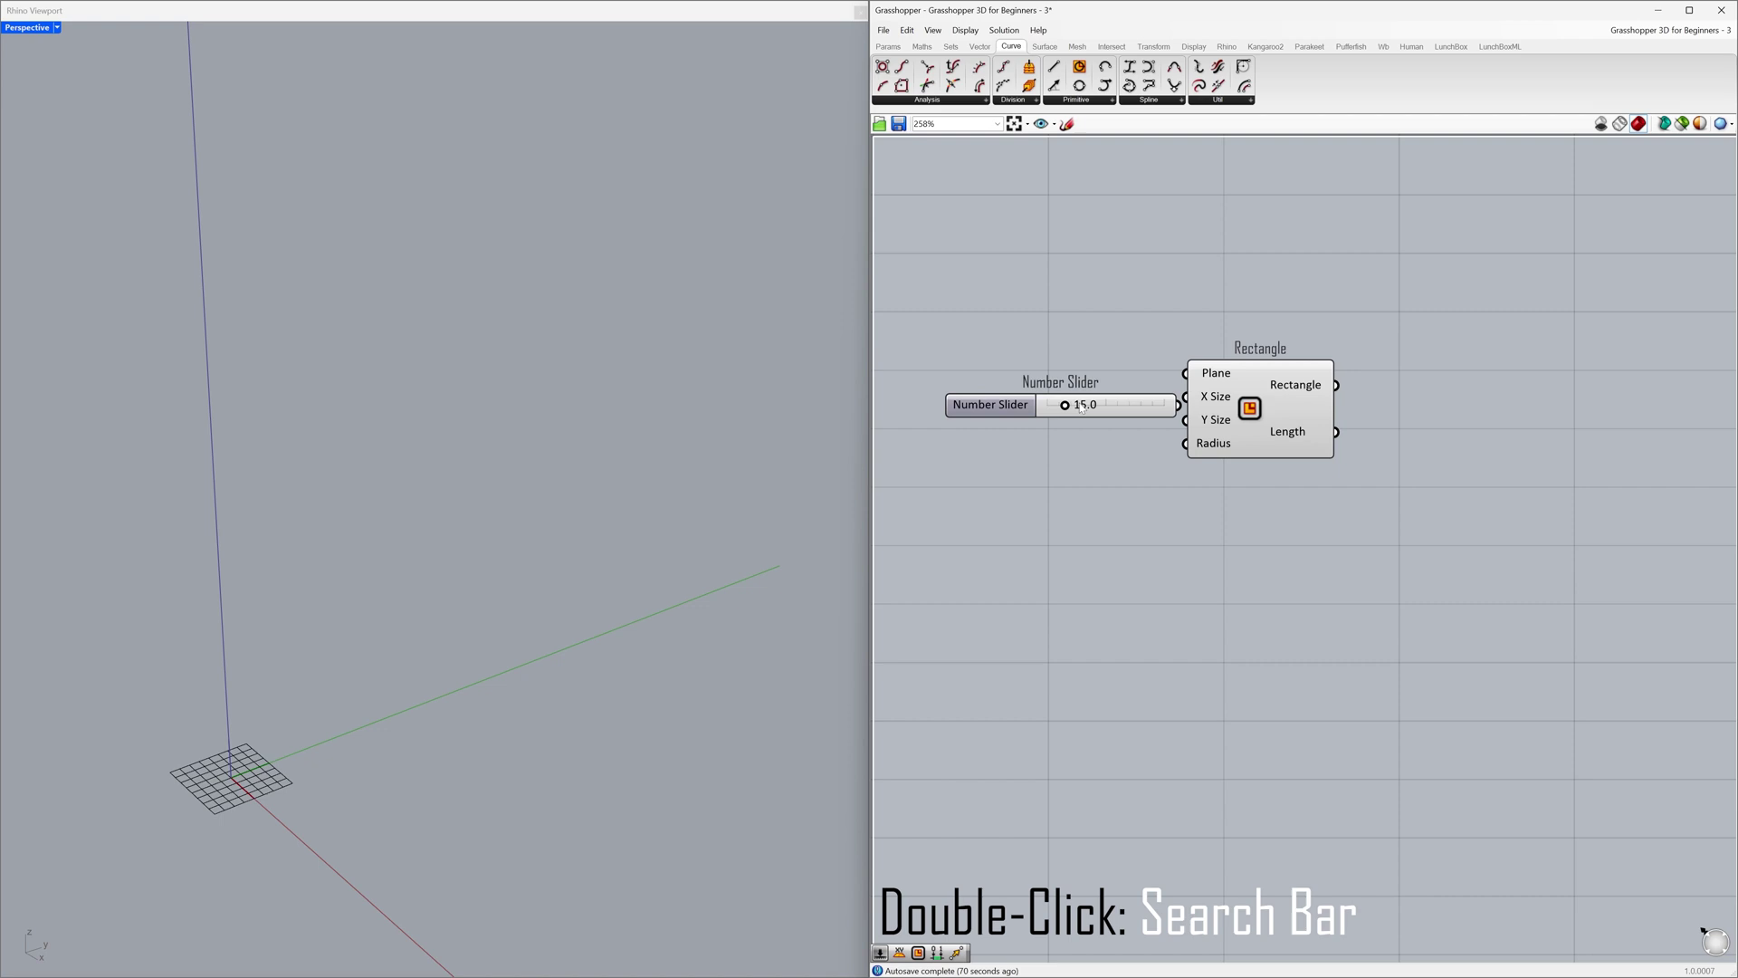
mouse_move(1109, 408)
left_mouse_down()
mouse_move(1066, 402)
mouse_move(1185, 396)
mouse_move(1128, 402)
left_mouse_up()
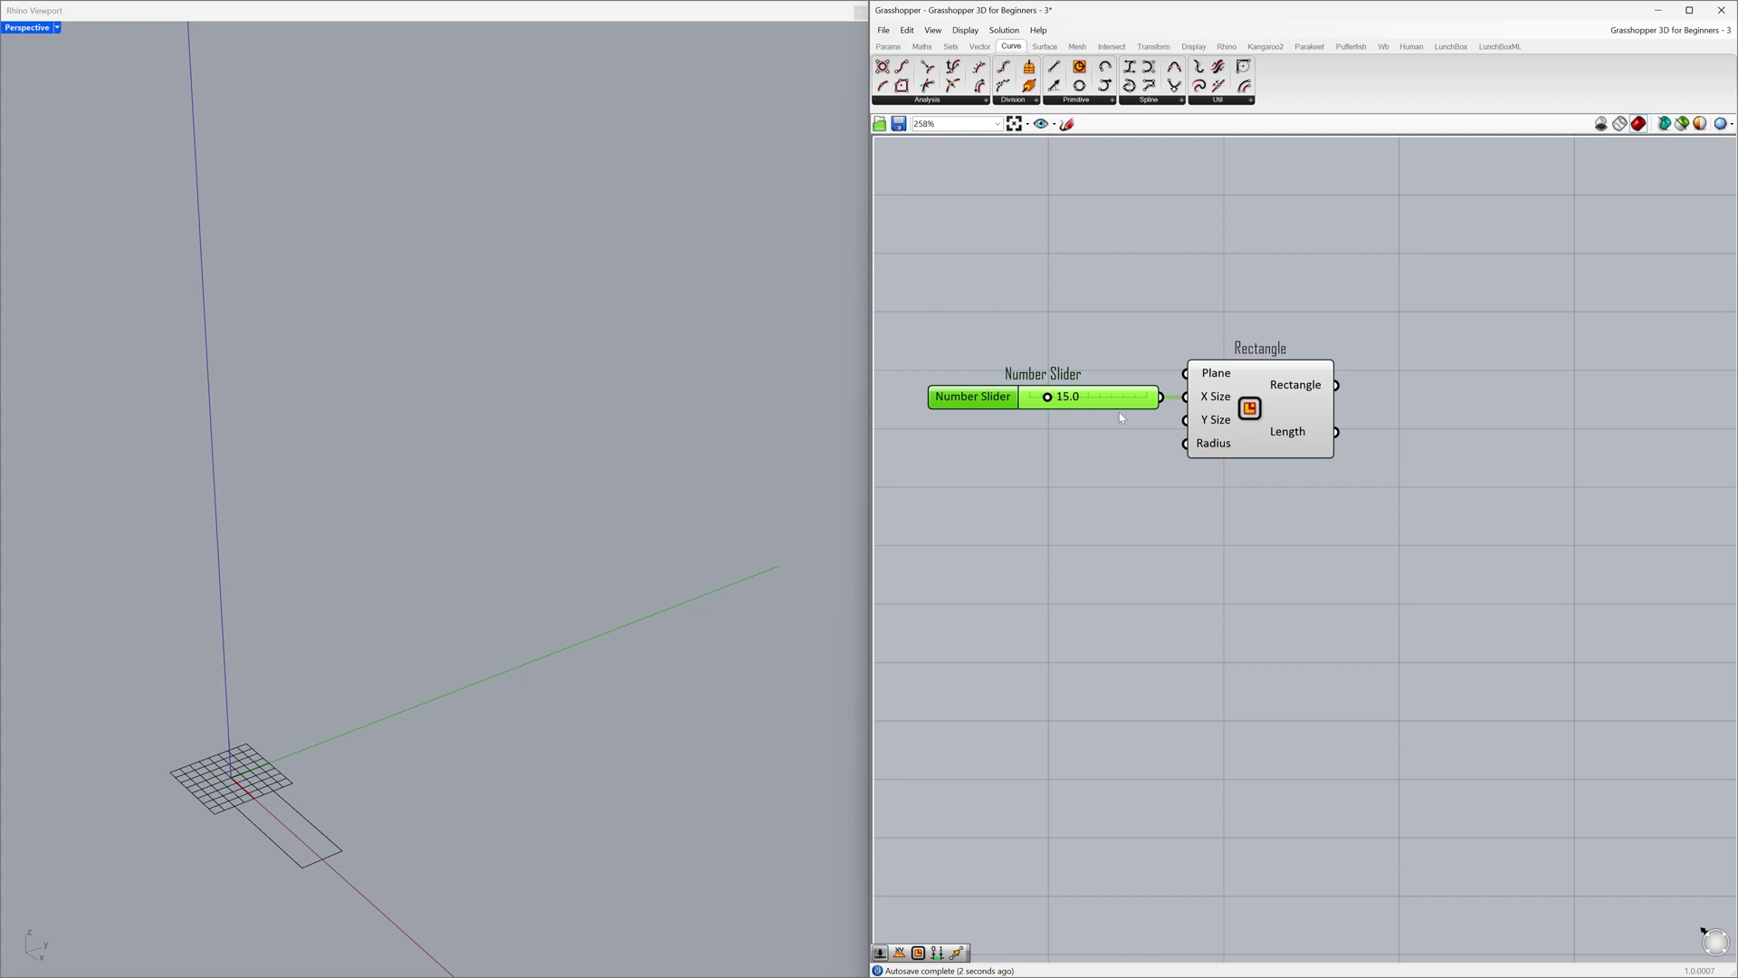
key("ctrl+c")
key("ctrl+v")
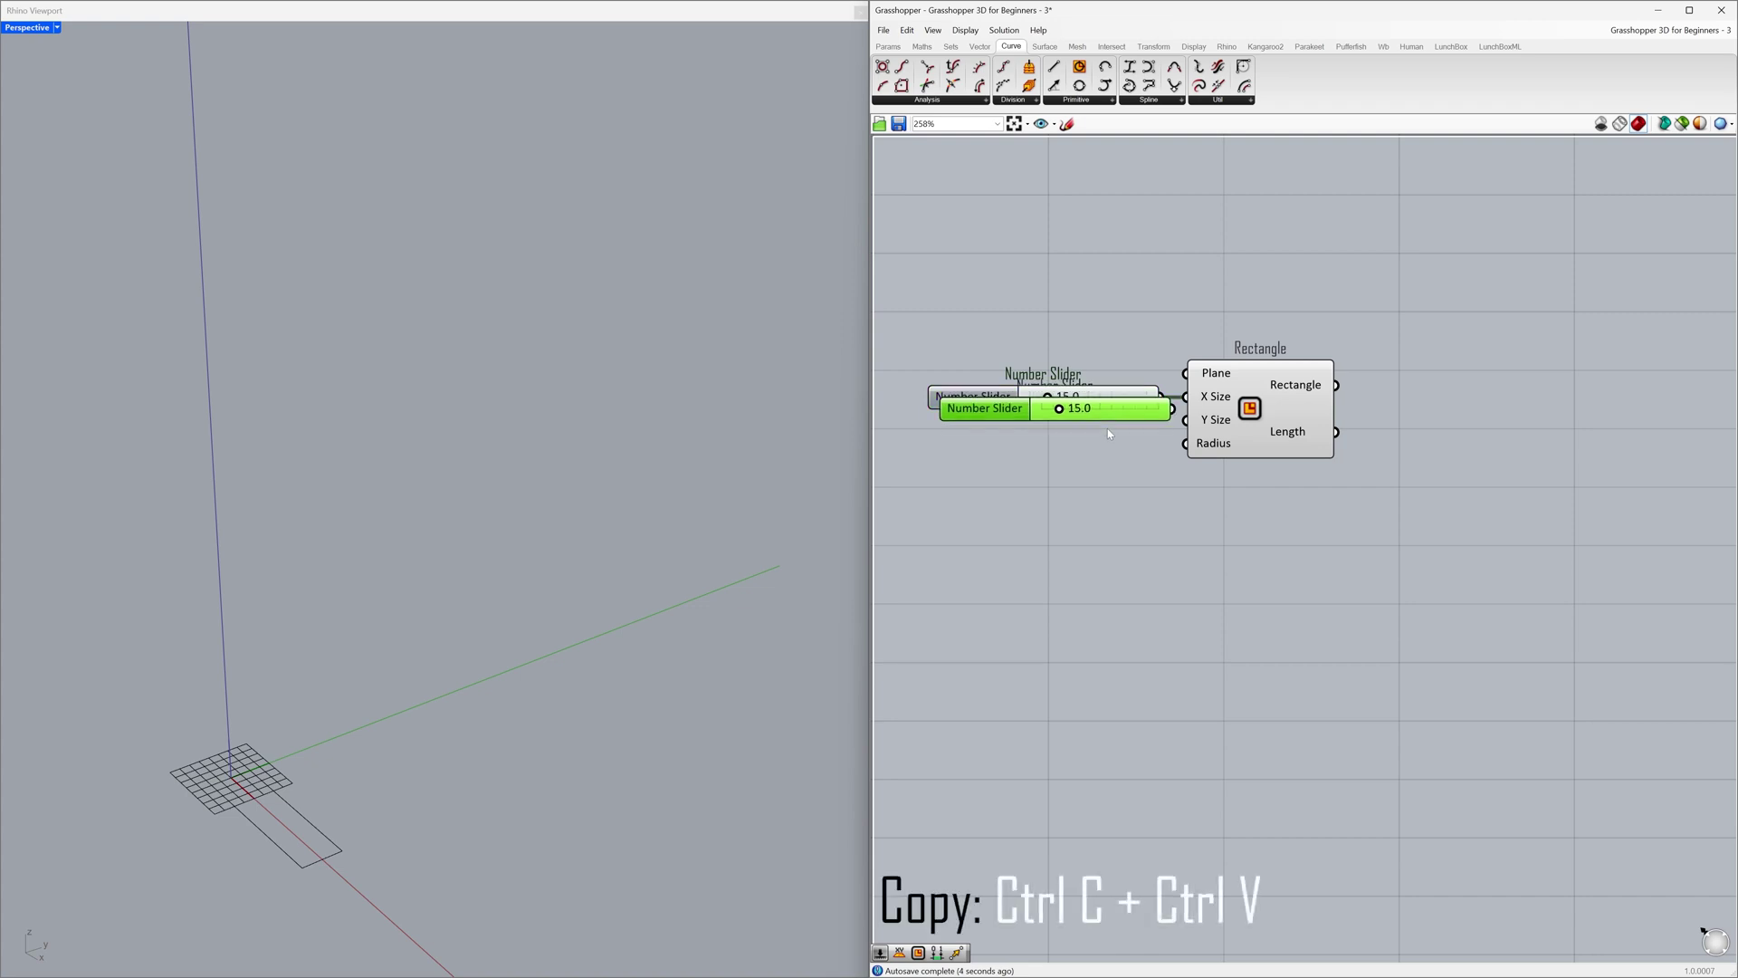
left_click_drag(1130, 415, 1064, 424)
- Set the lower slider to 30 so Rhino shows a 20 by 30 rectangle
left_click(1079, 434)
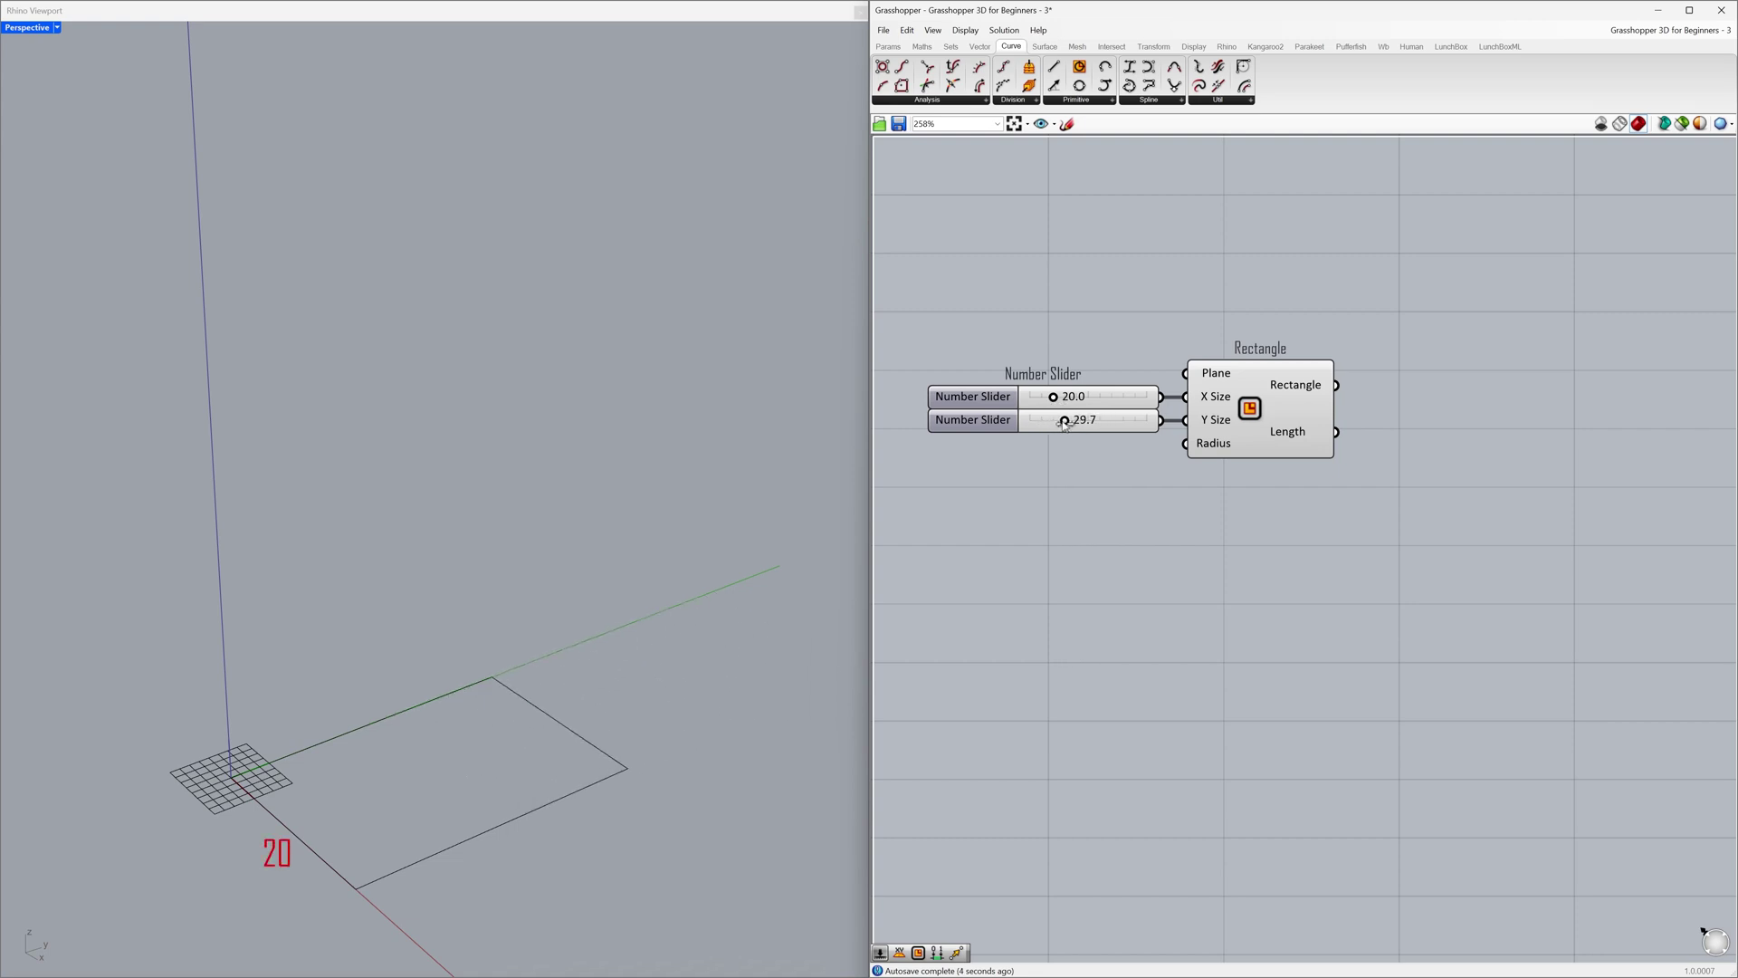
double_click(1115, 425)
type("30")
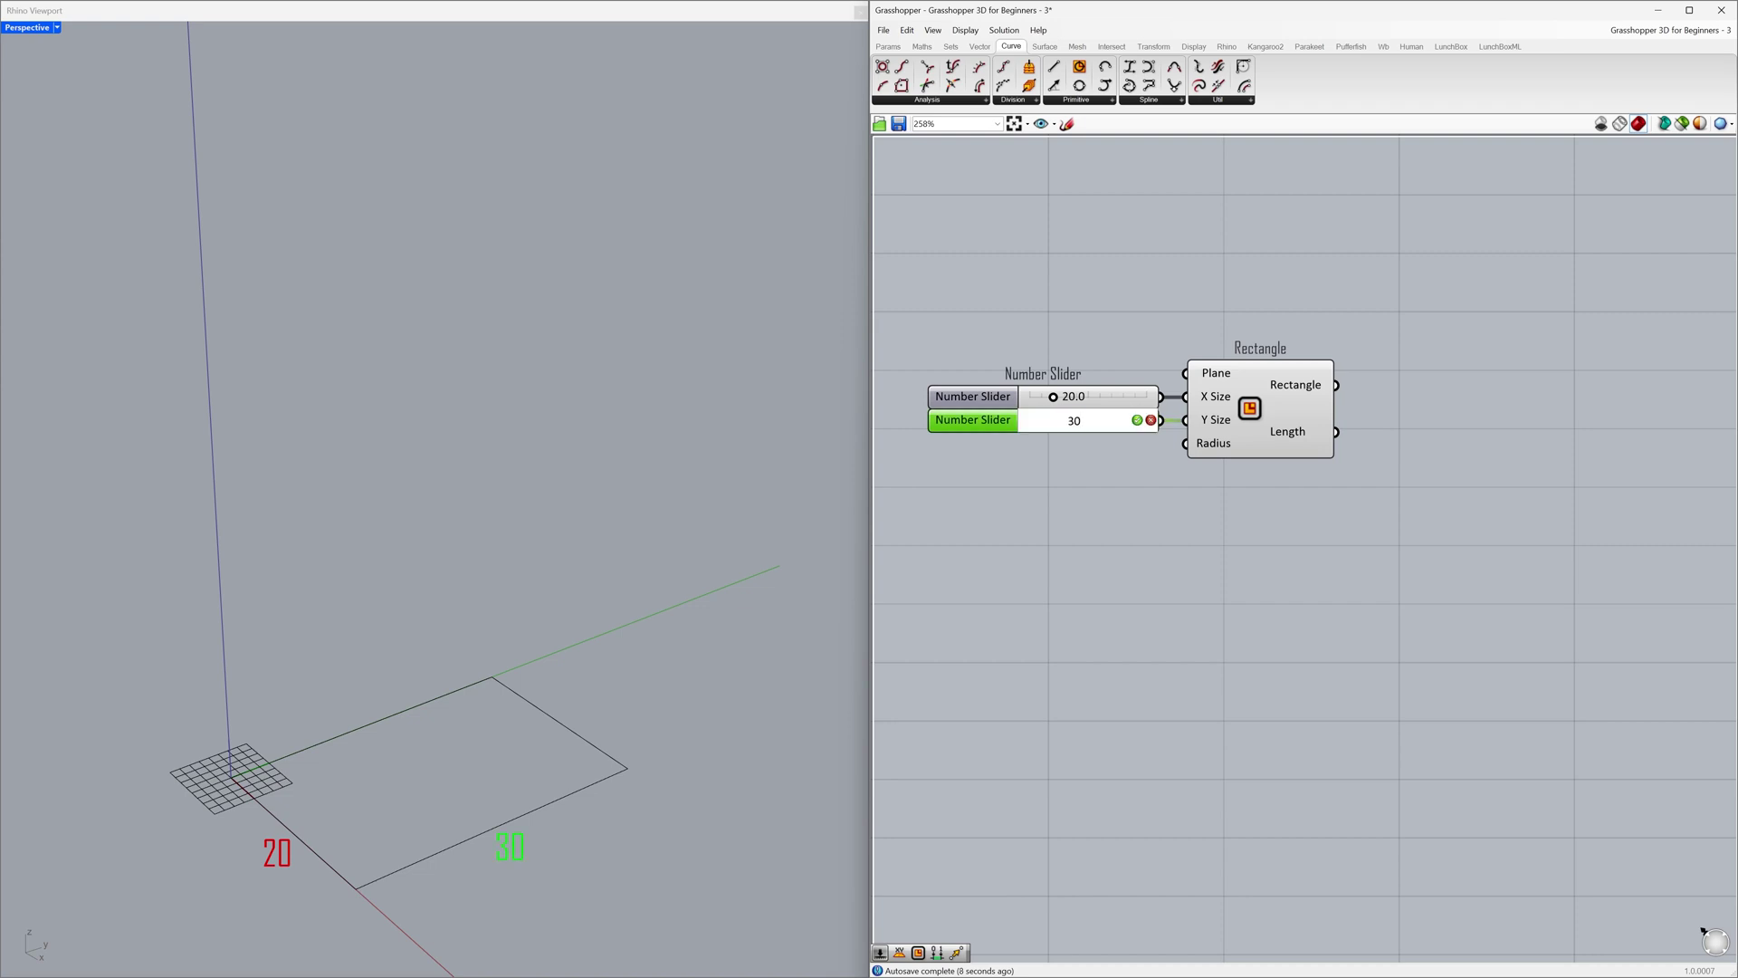
key("Return")
left_click(1115, 451)
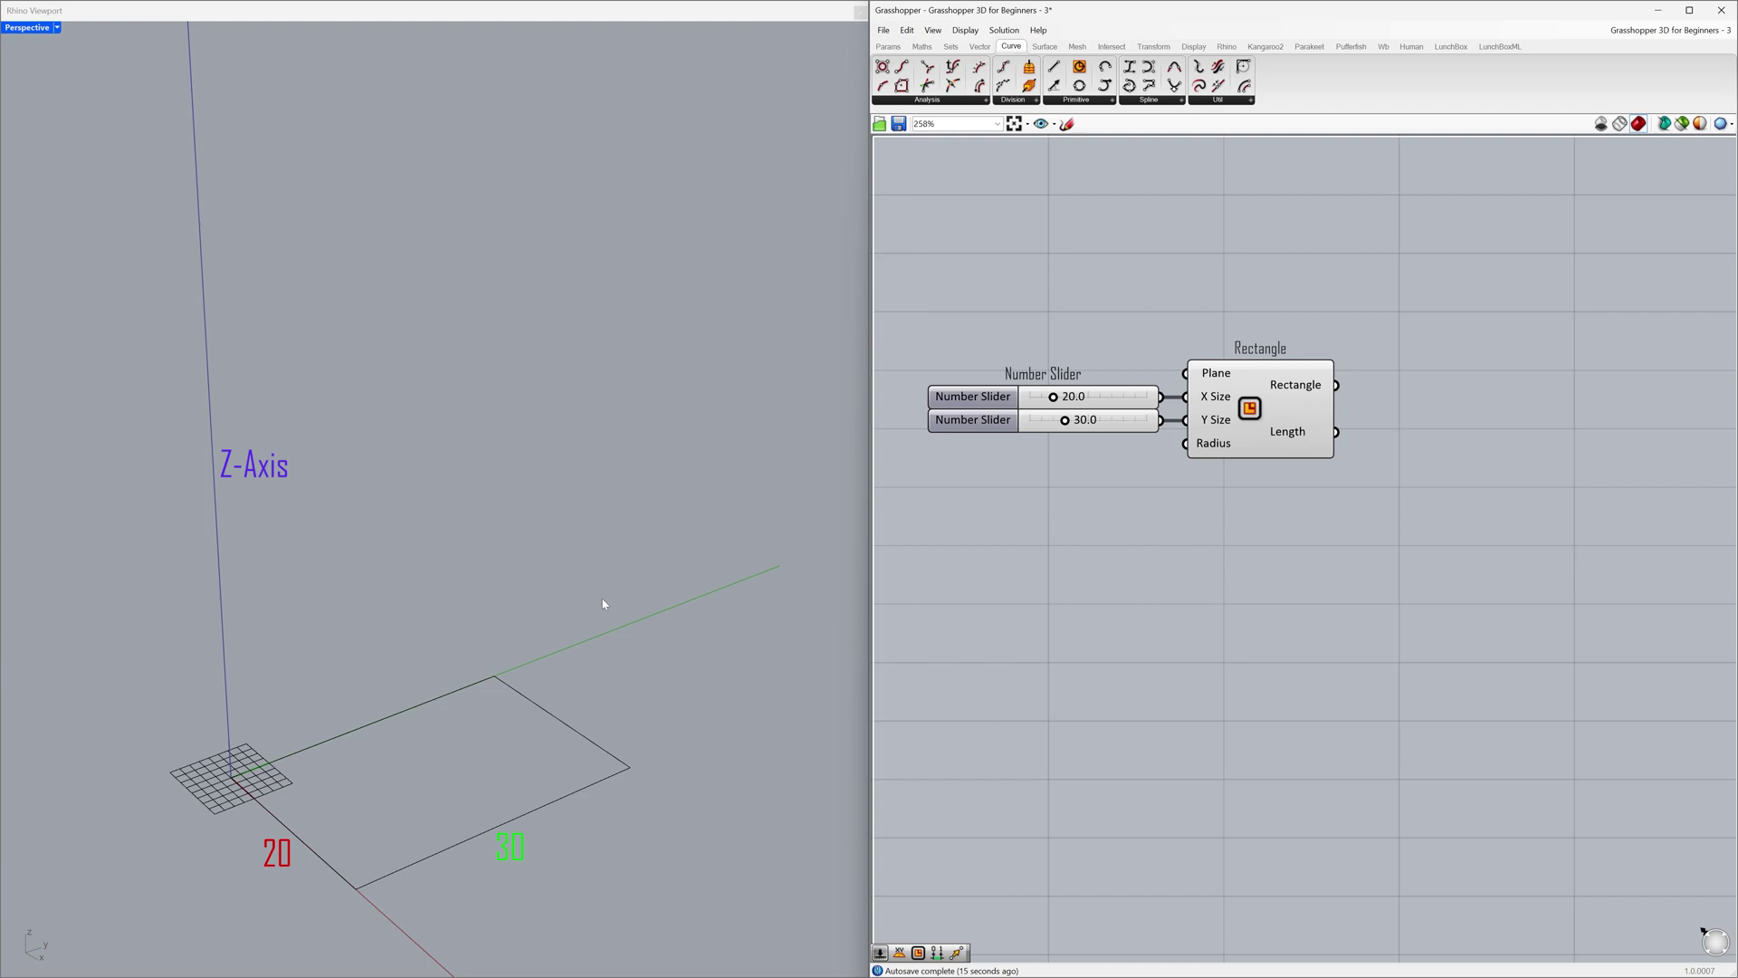
left_click(587, 358)
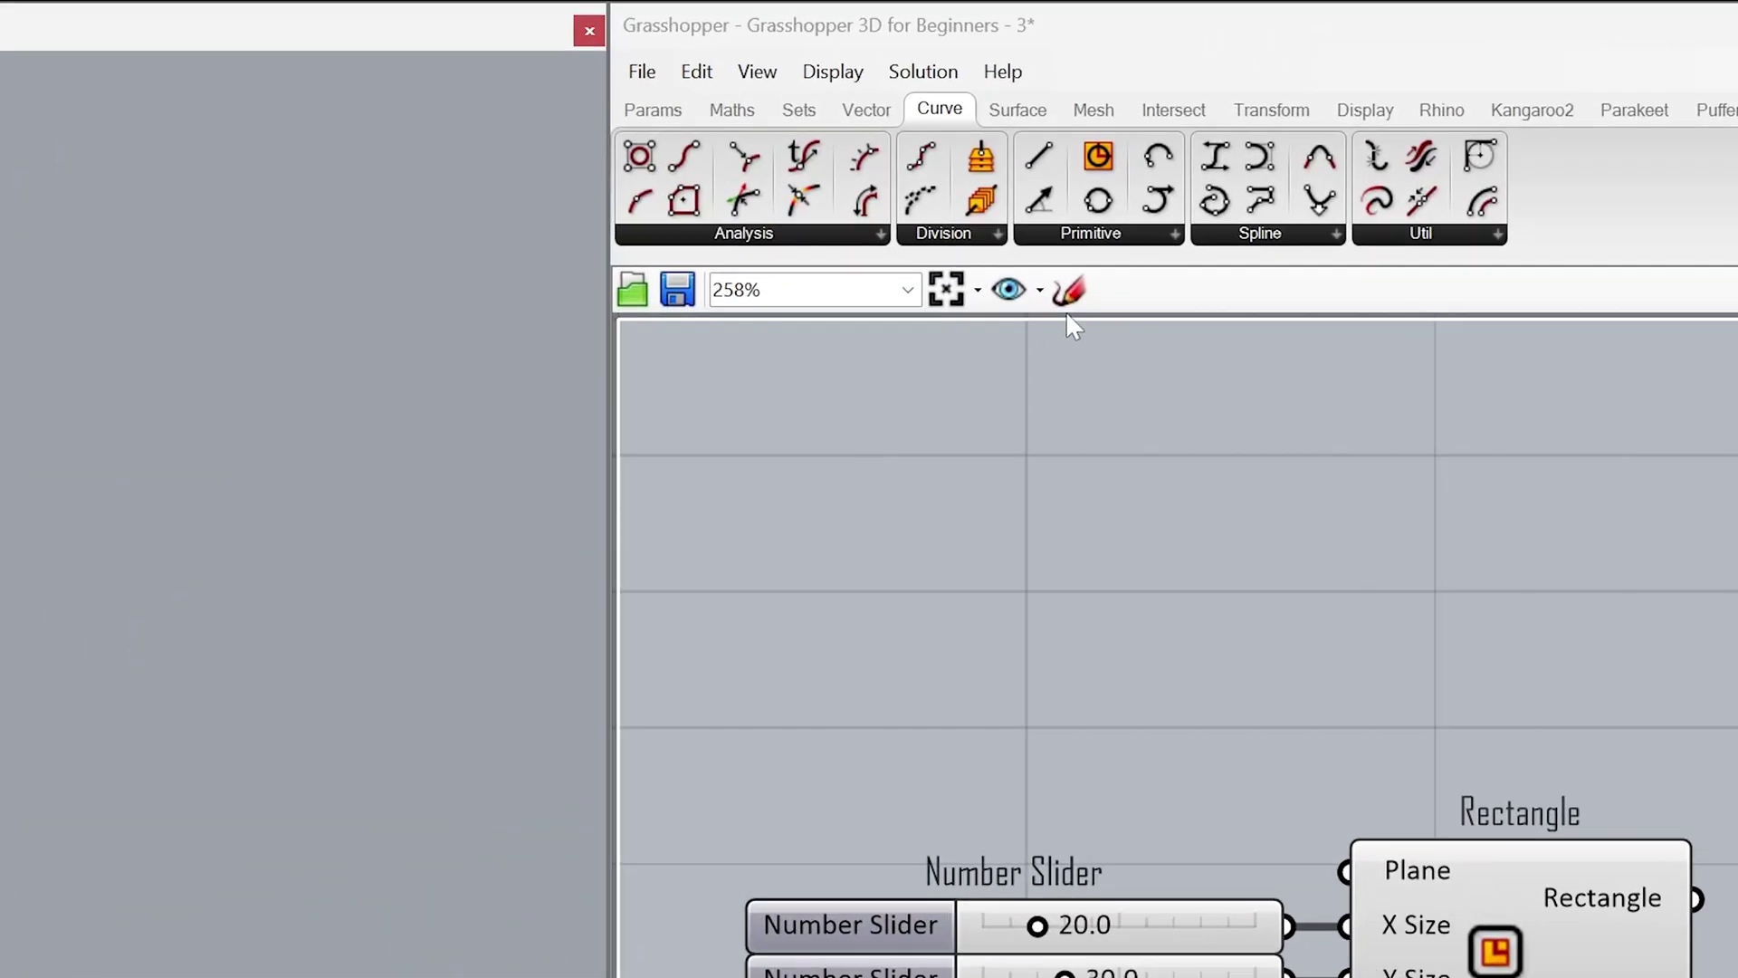
- Feed the Rectangle into a new Move component's Geometry input and list the Vector components
left_click(1286, 111)
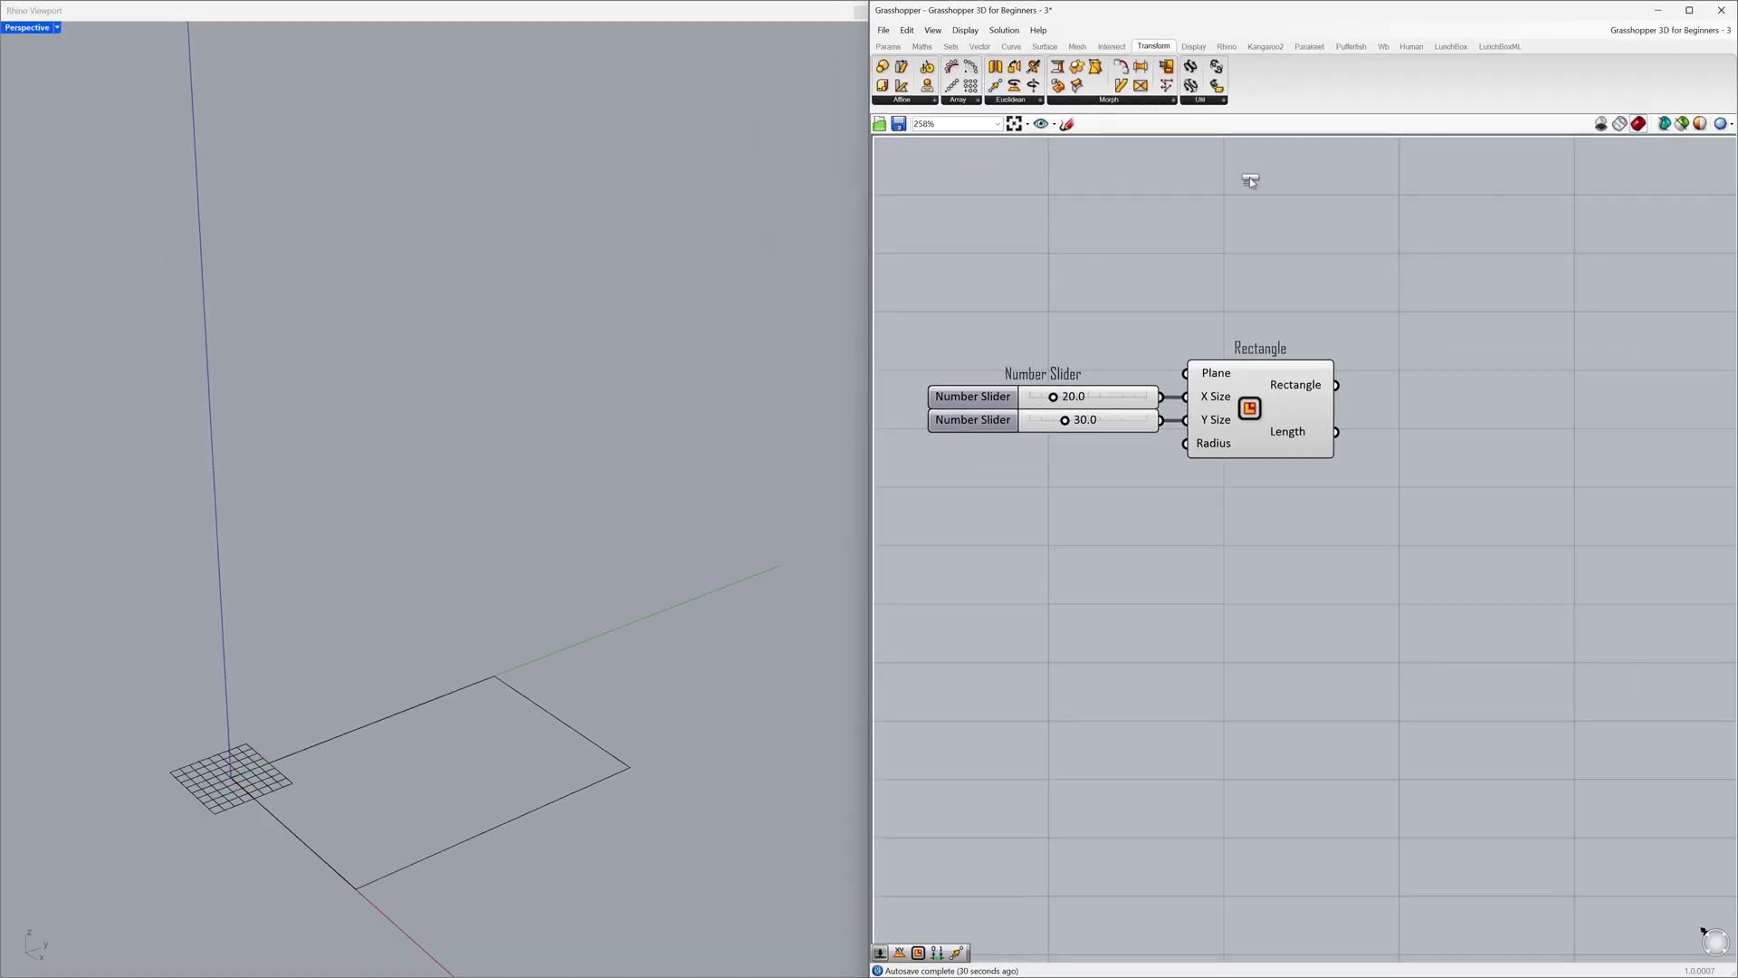
left_click_drag(1452, 355, 1483, 408)
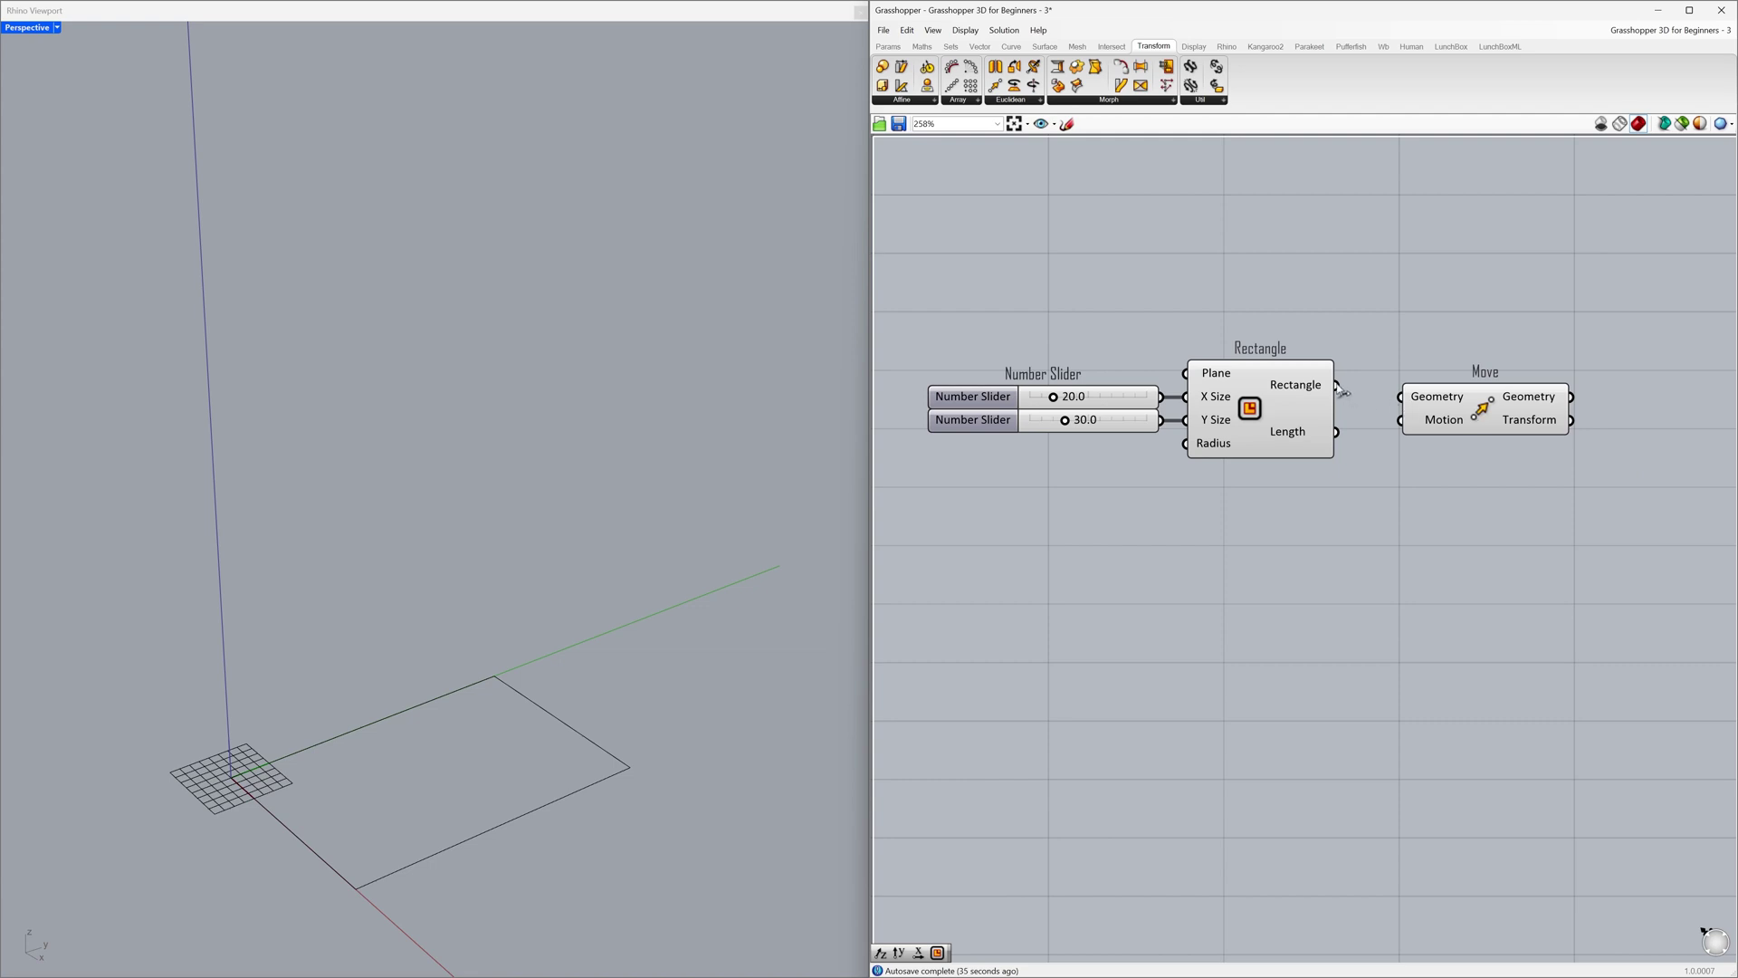
left_click_drag(1337, 385, 1434, 496)
left_click(1276, 511)
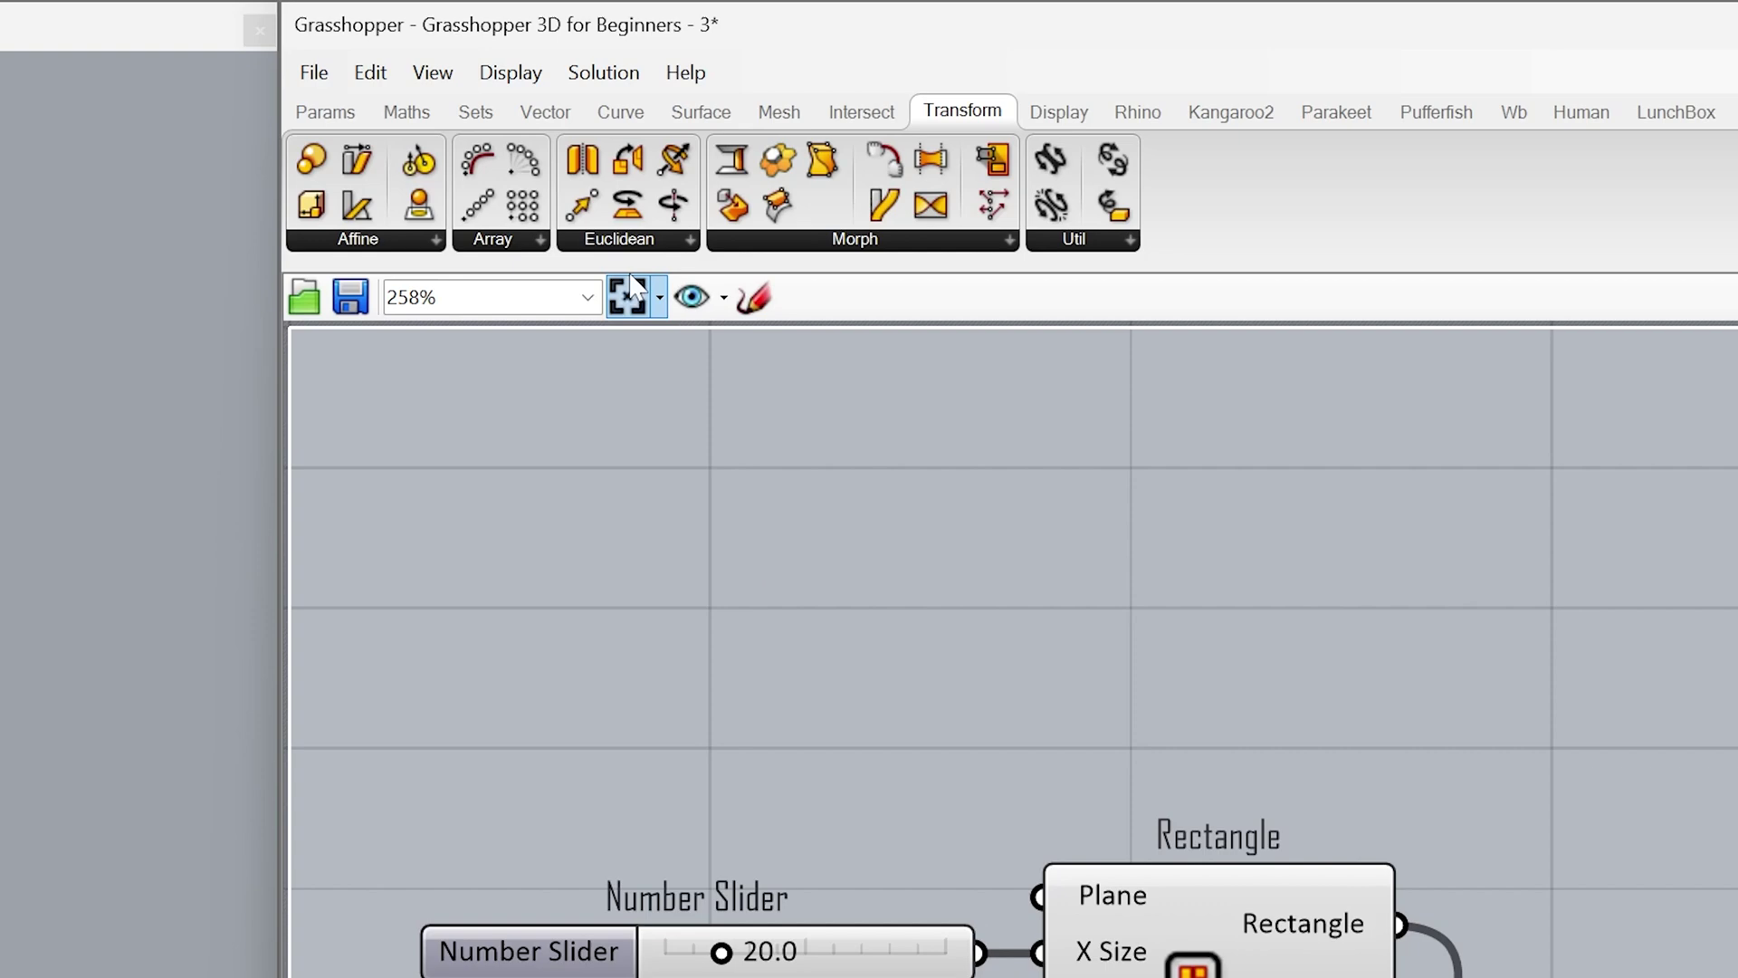
left_click(576, 120)
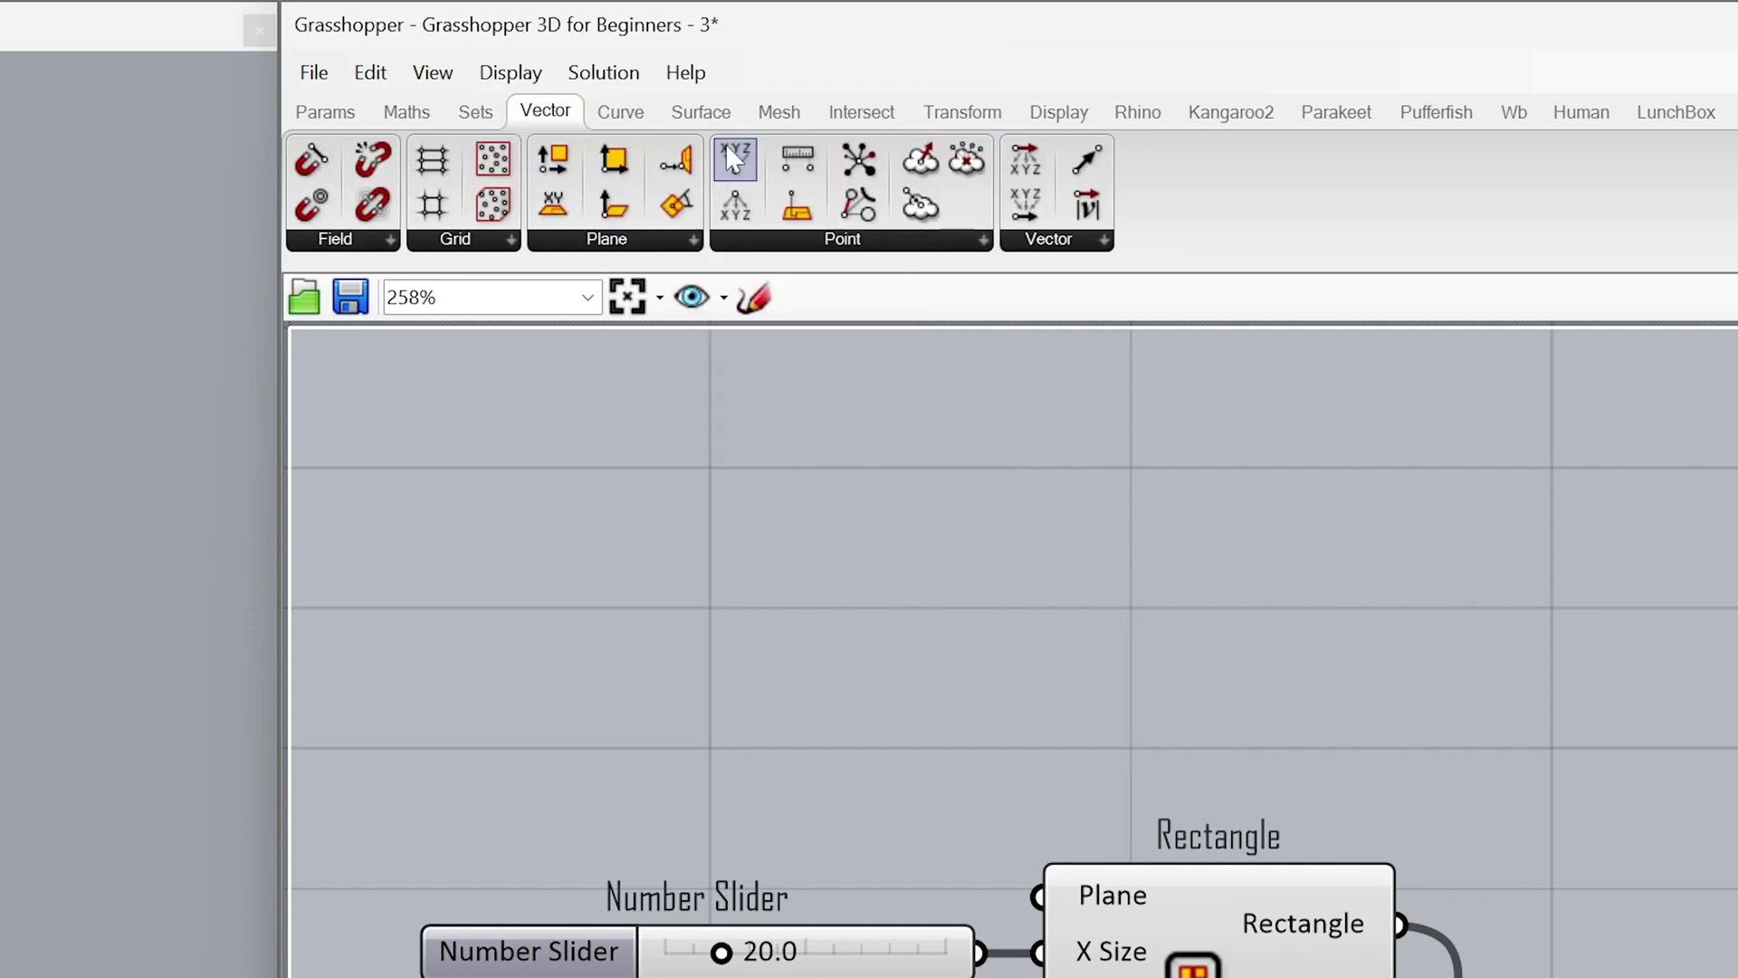
left_click(1014, 238)
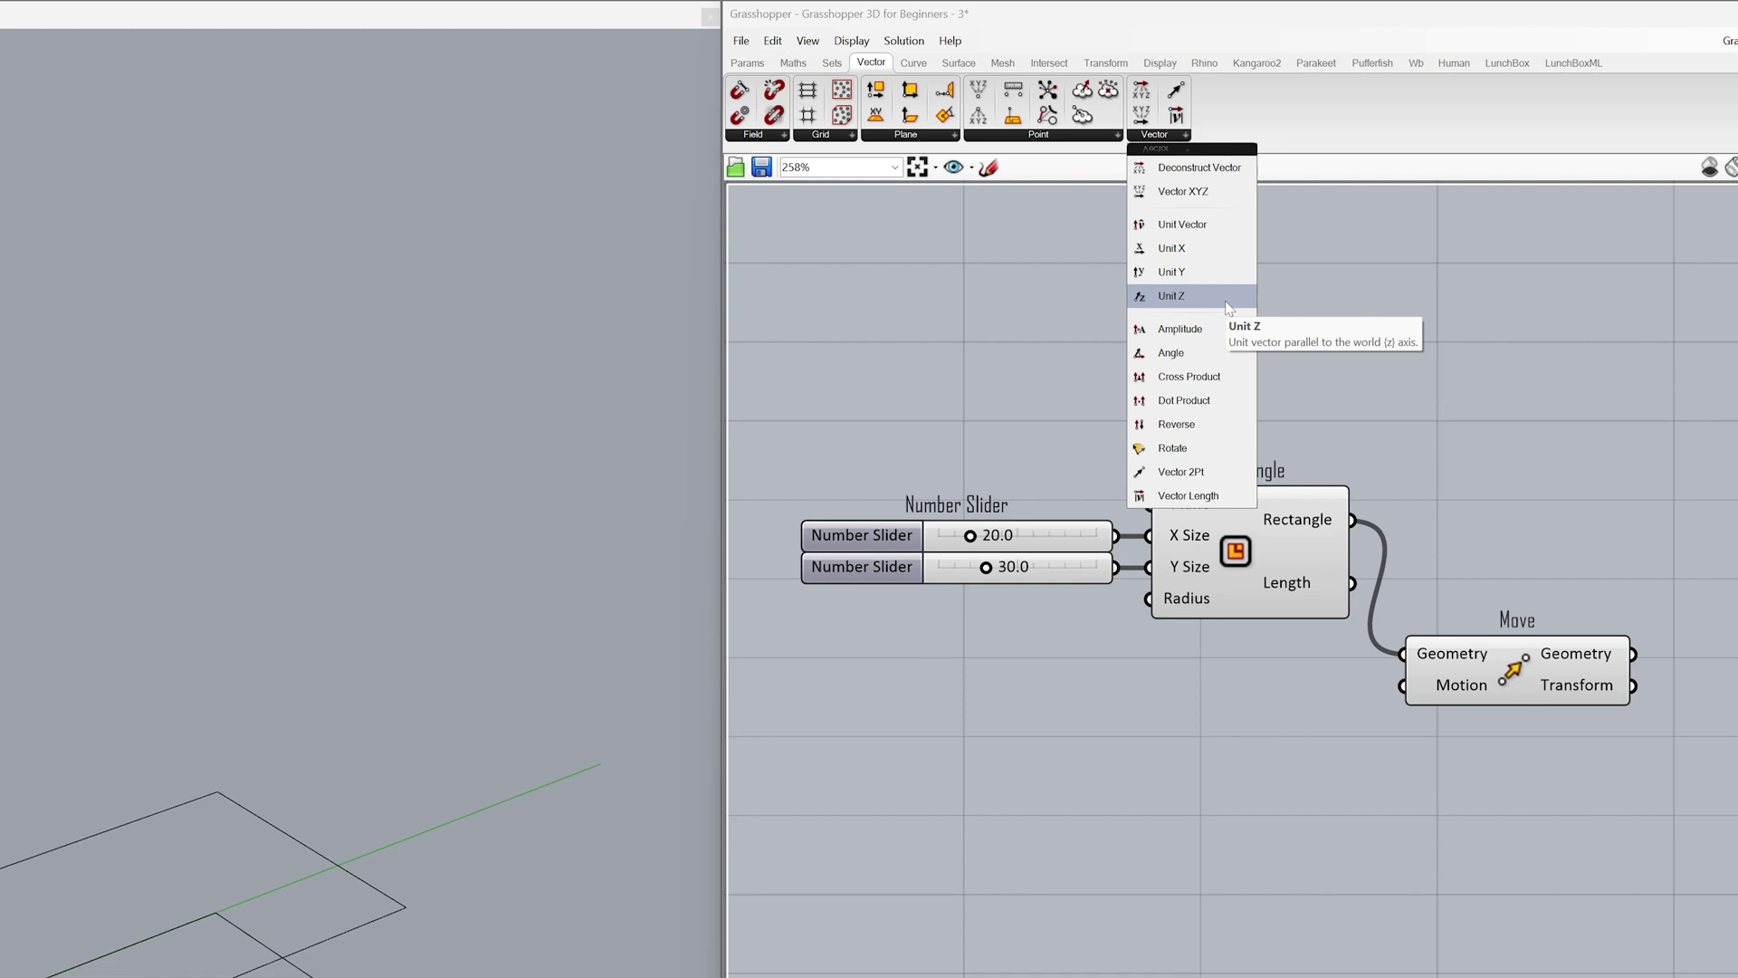
- Wire a Unit Z vector into Move's Motion input and shift the components right
left_click(1180, 542)
left_click_drag(1243, 226, 1365, 513)
left_click_drag(1260, 534, 1282, 514)
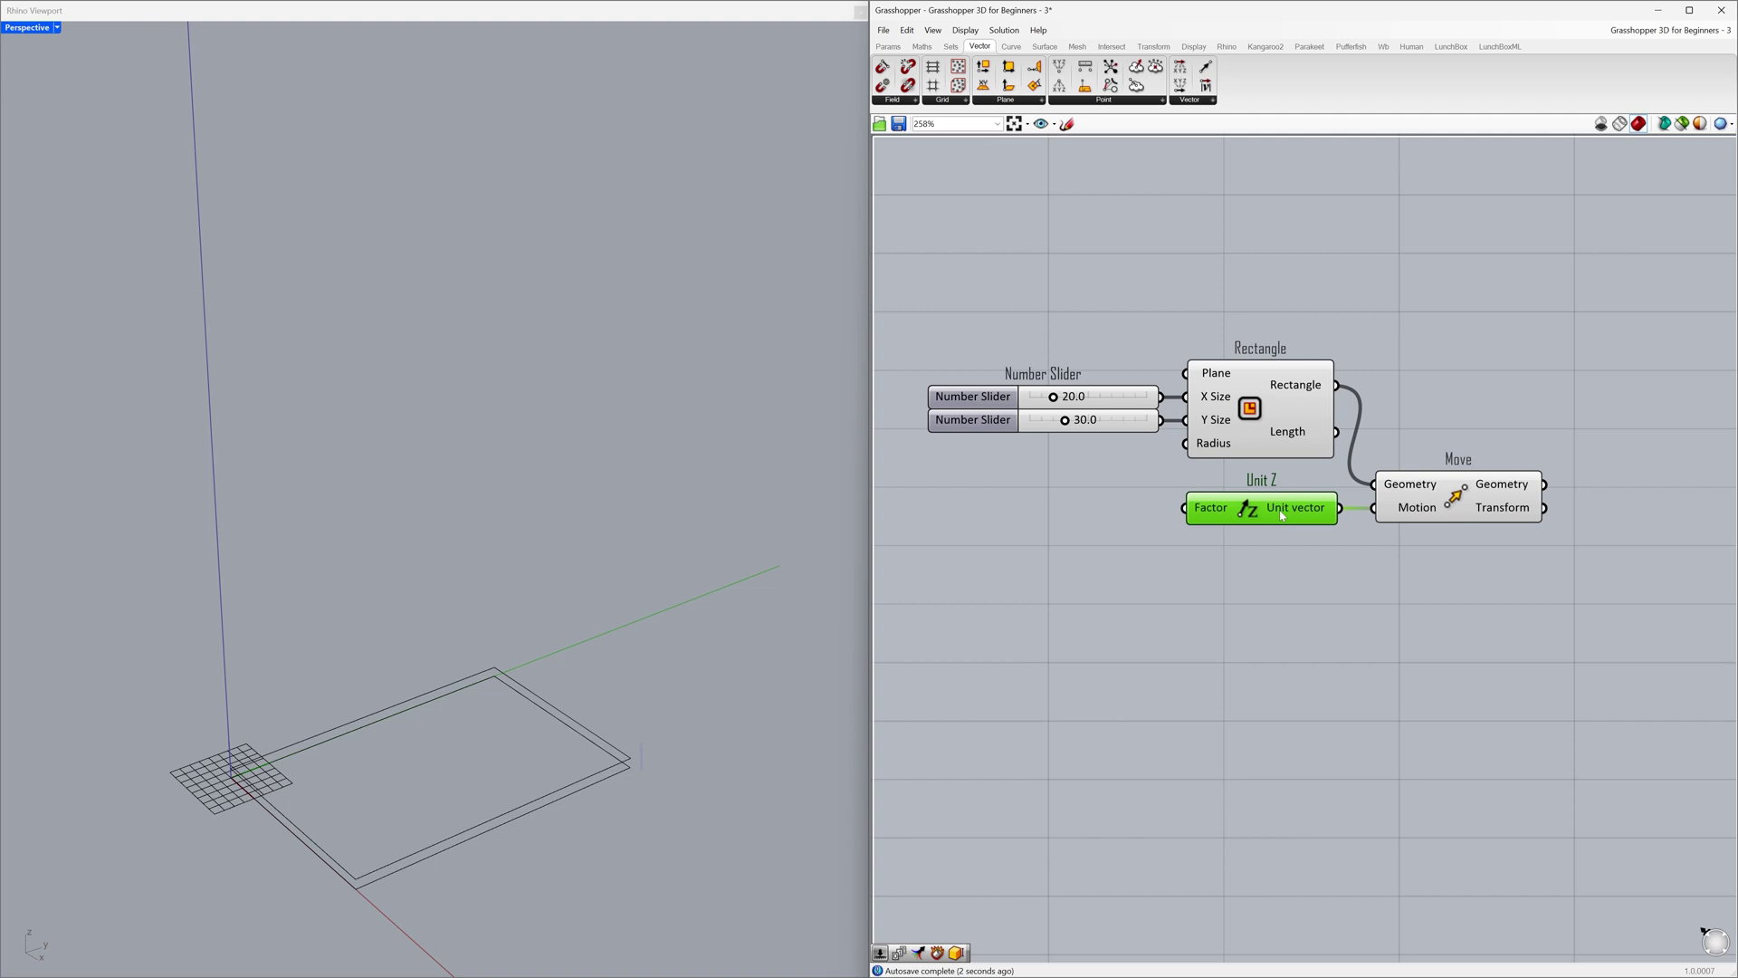
mouse_move(1214, 514)
left_click(994, 574)
left_click_drag(912, 520, 1098, 532, "alt")
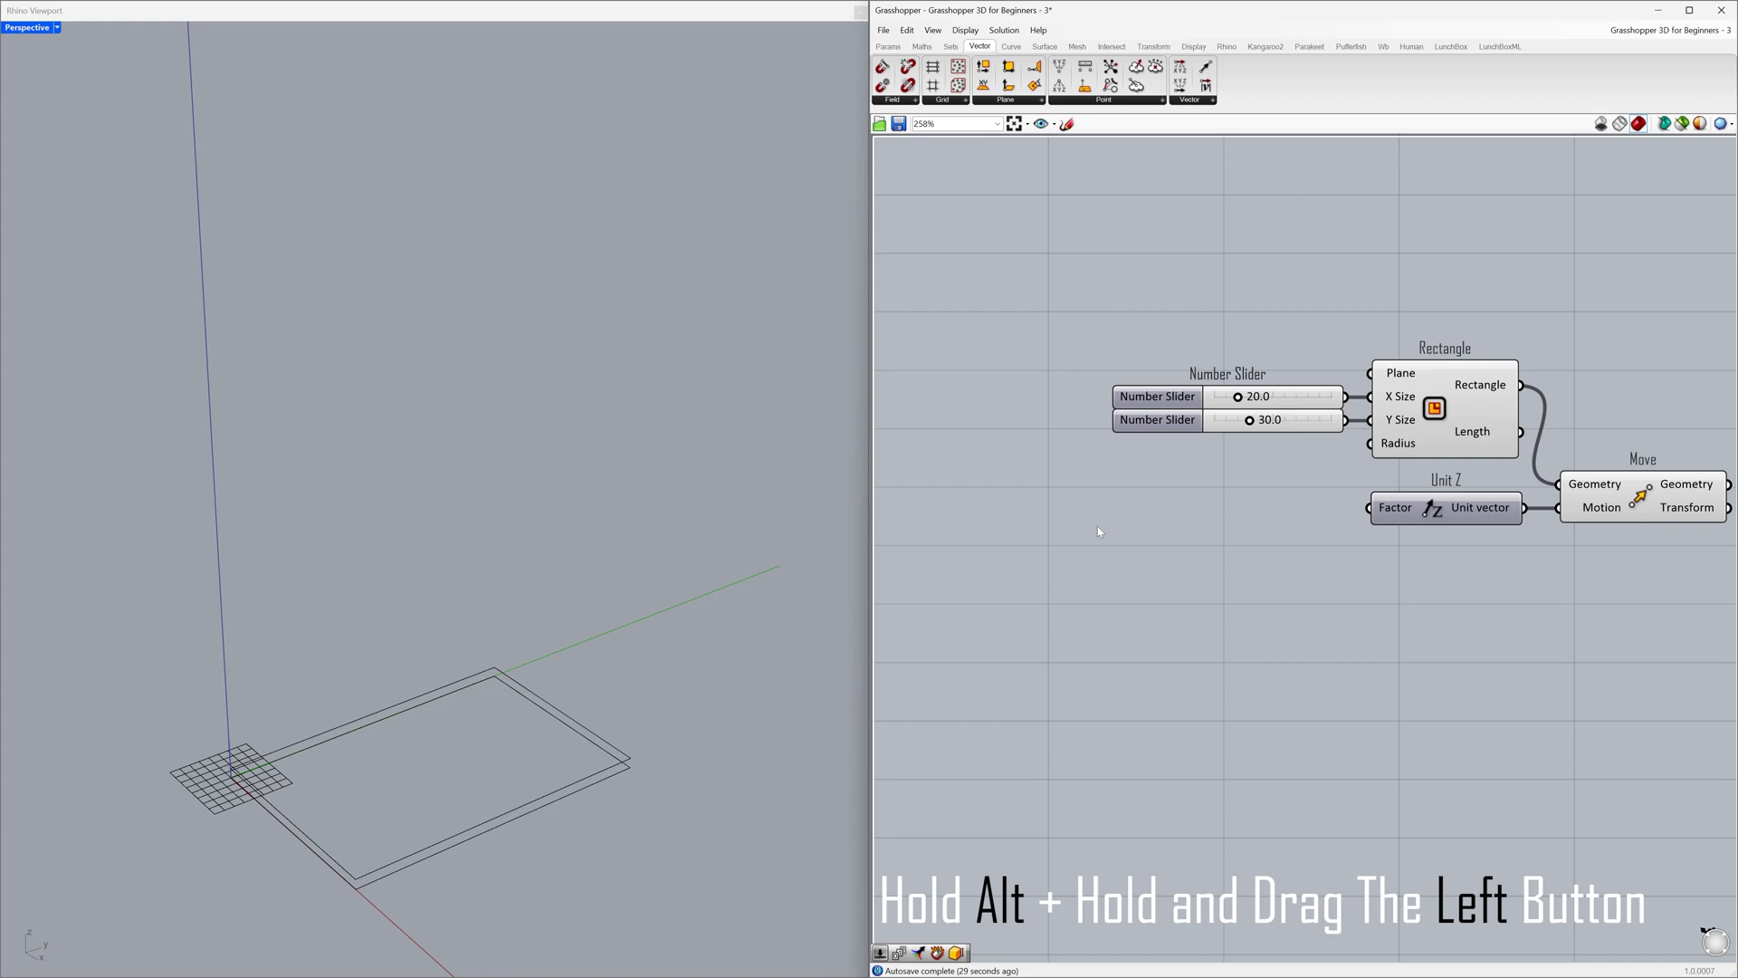
- Duplicate the 30.0 slider into four 0.0 sliders, wiring the first into Unit Z's Factor
left_click(1186, 419)
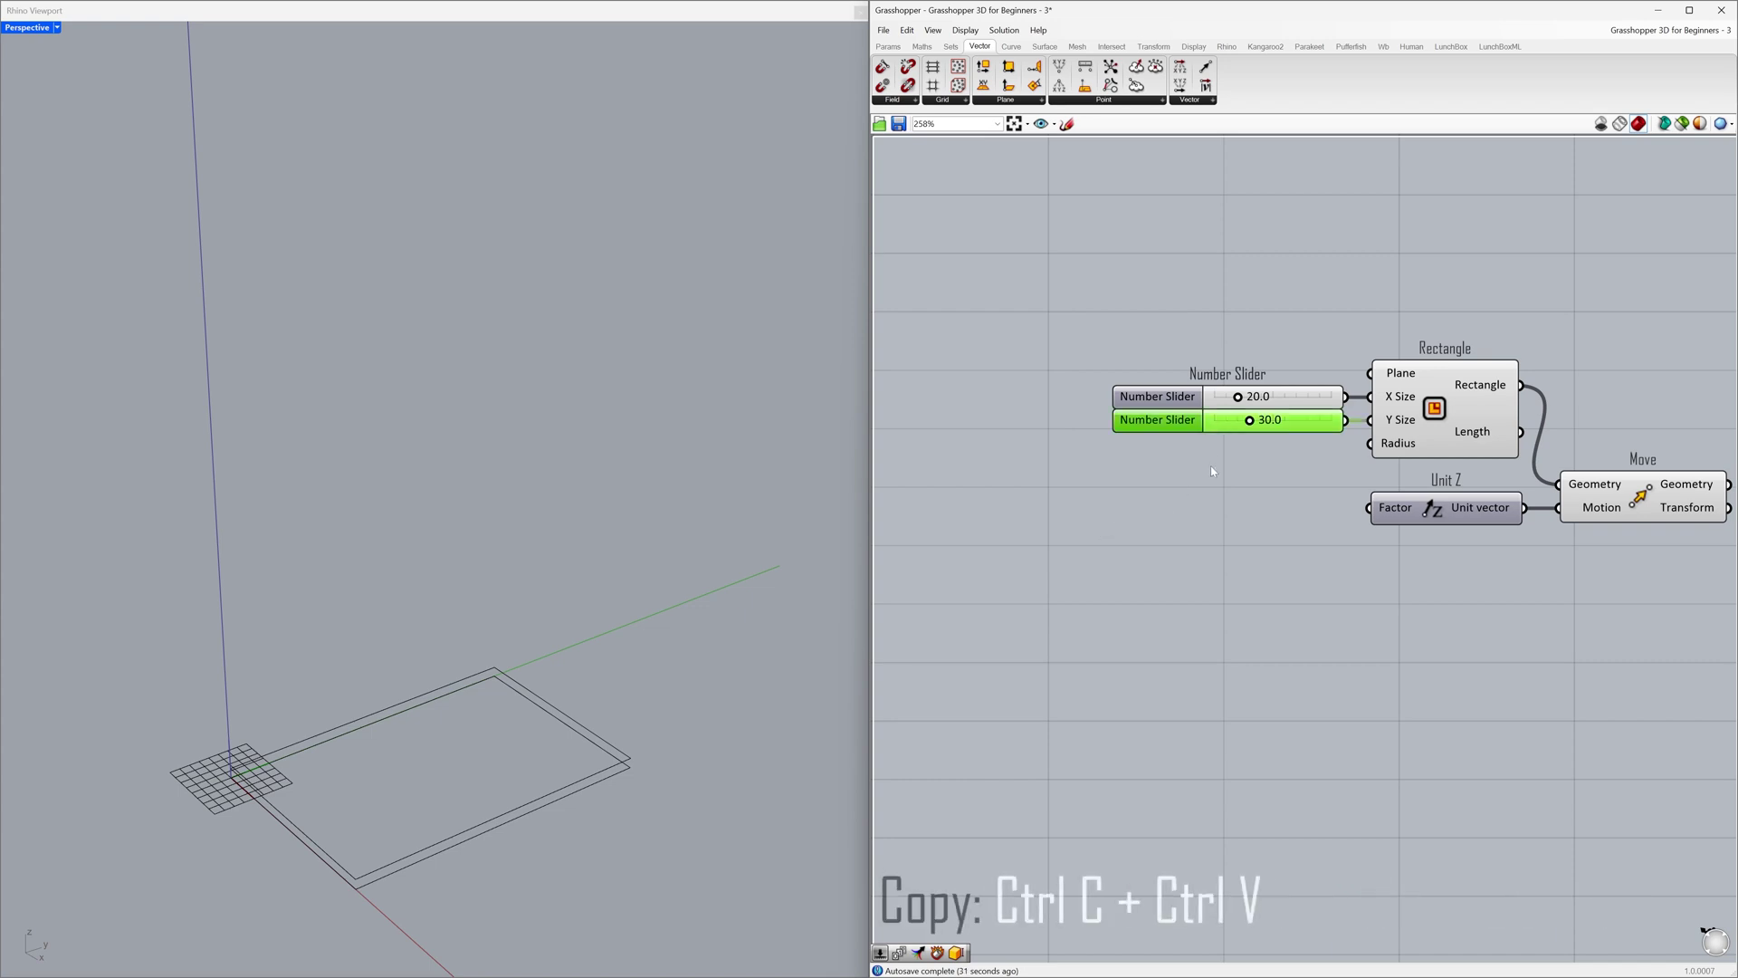
key("ctrl+v")
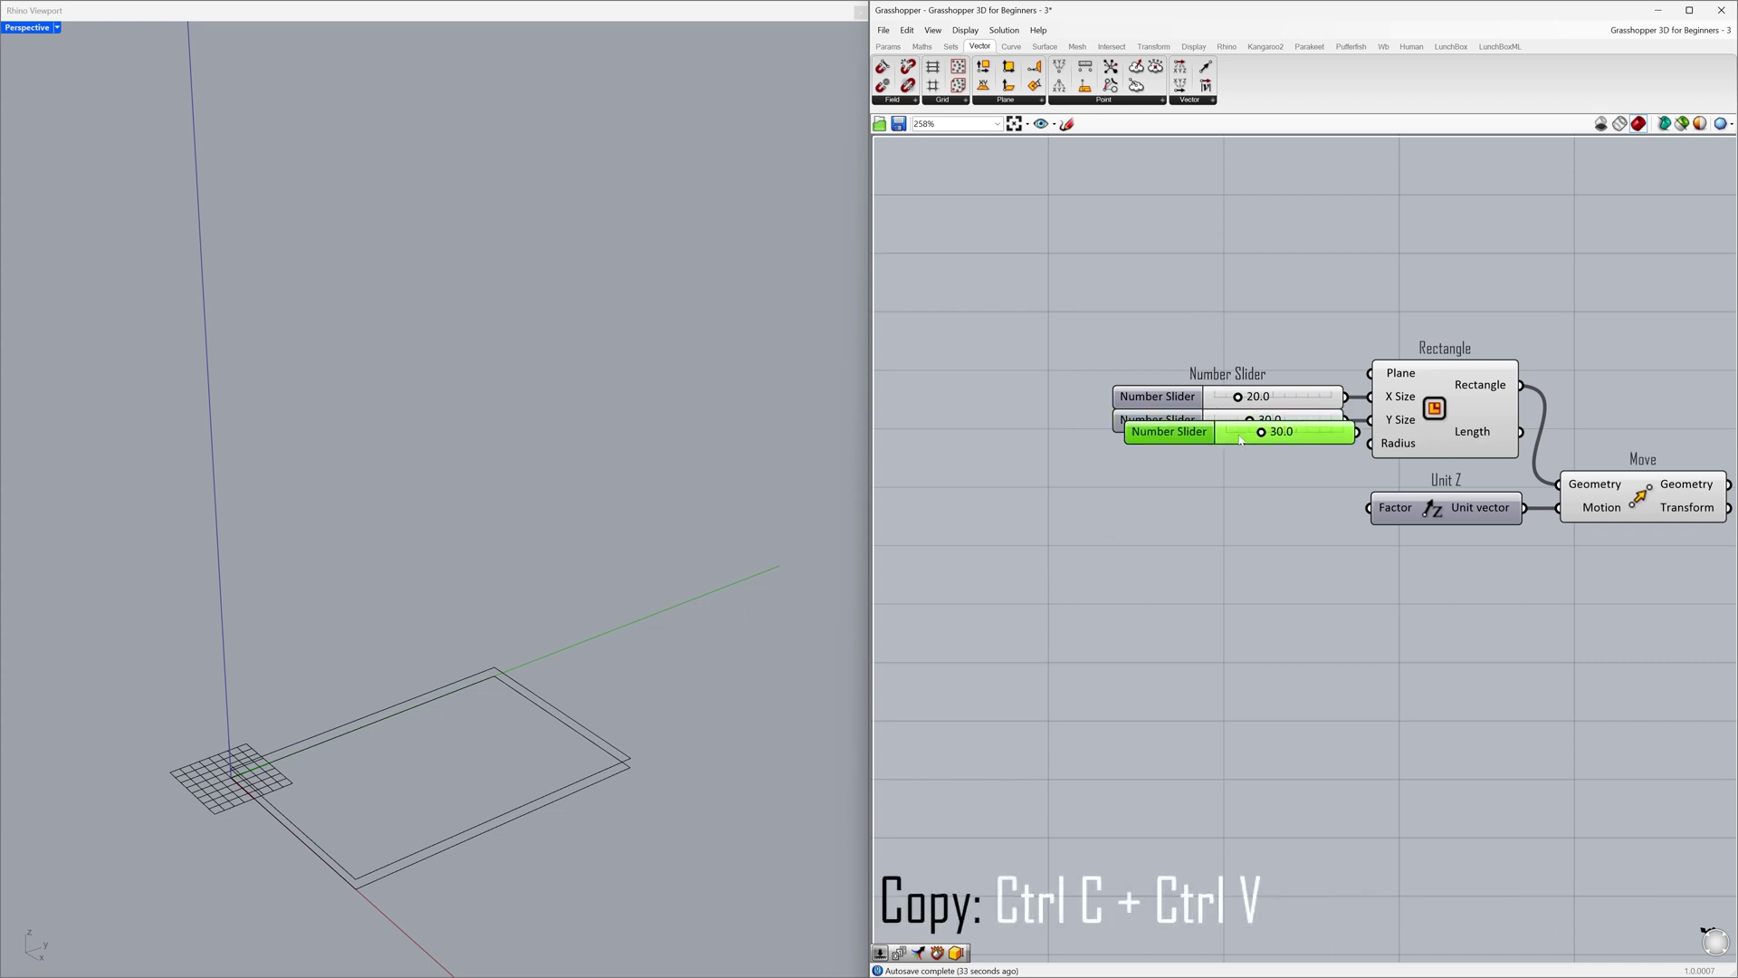
left_click_drag(1240, 439, 1202, 512)
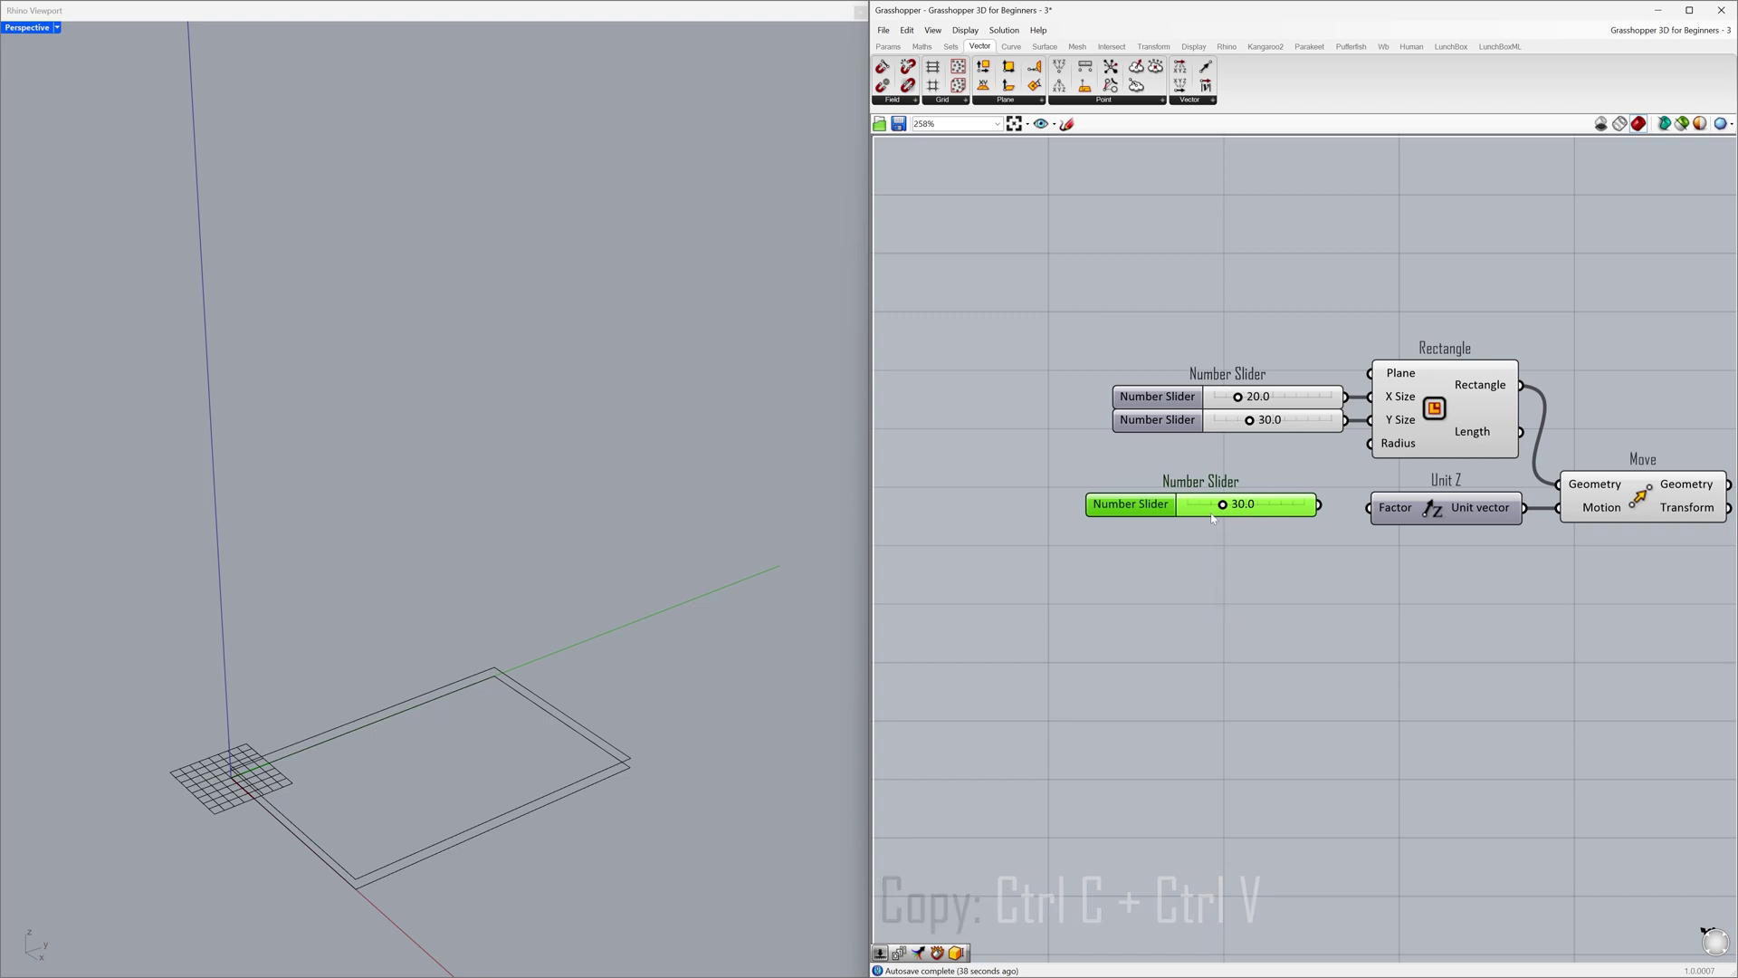
left_click_drag(1223, 507, 1186, 512)
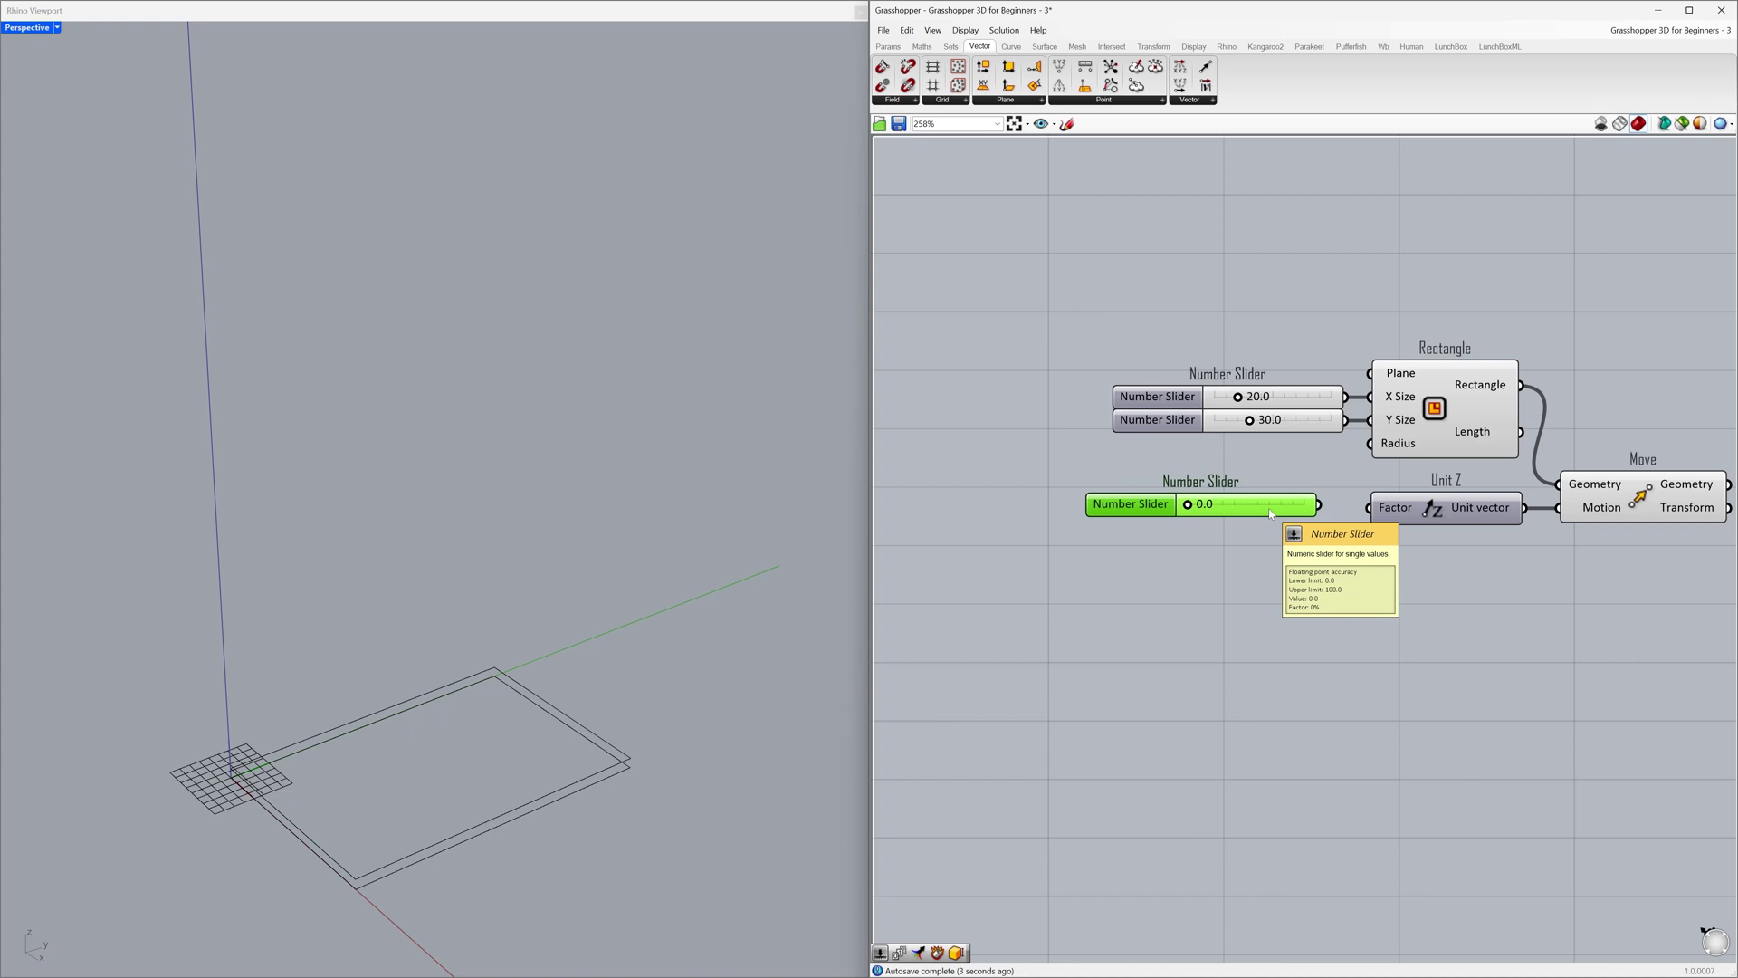
left_click_drag(1270, 513, 1271, 562, "alt")
left_click(1365, 573)
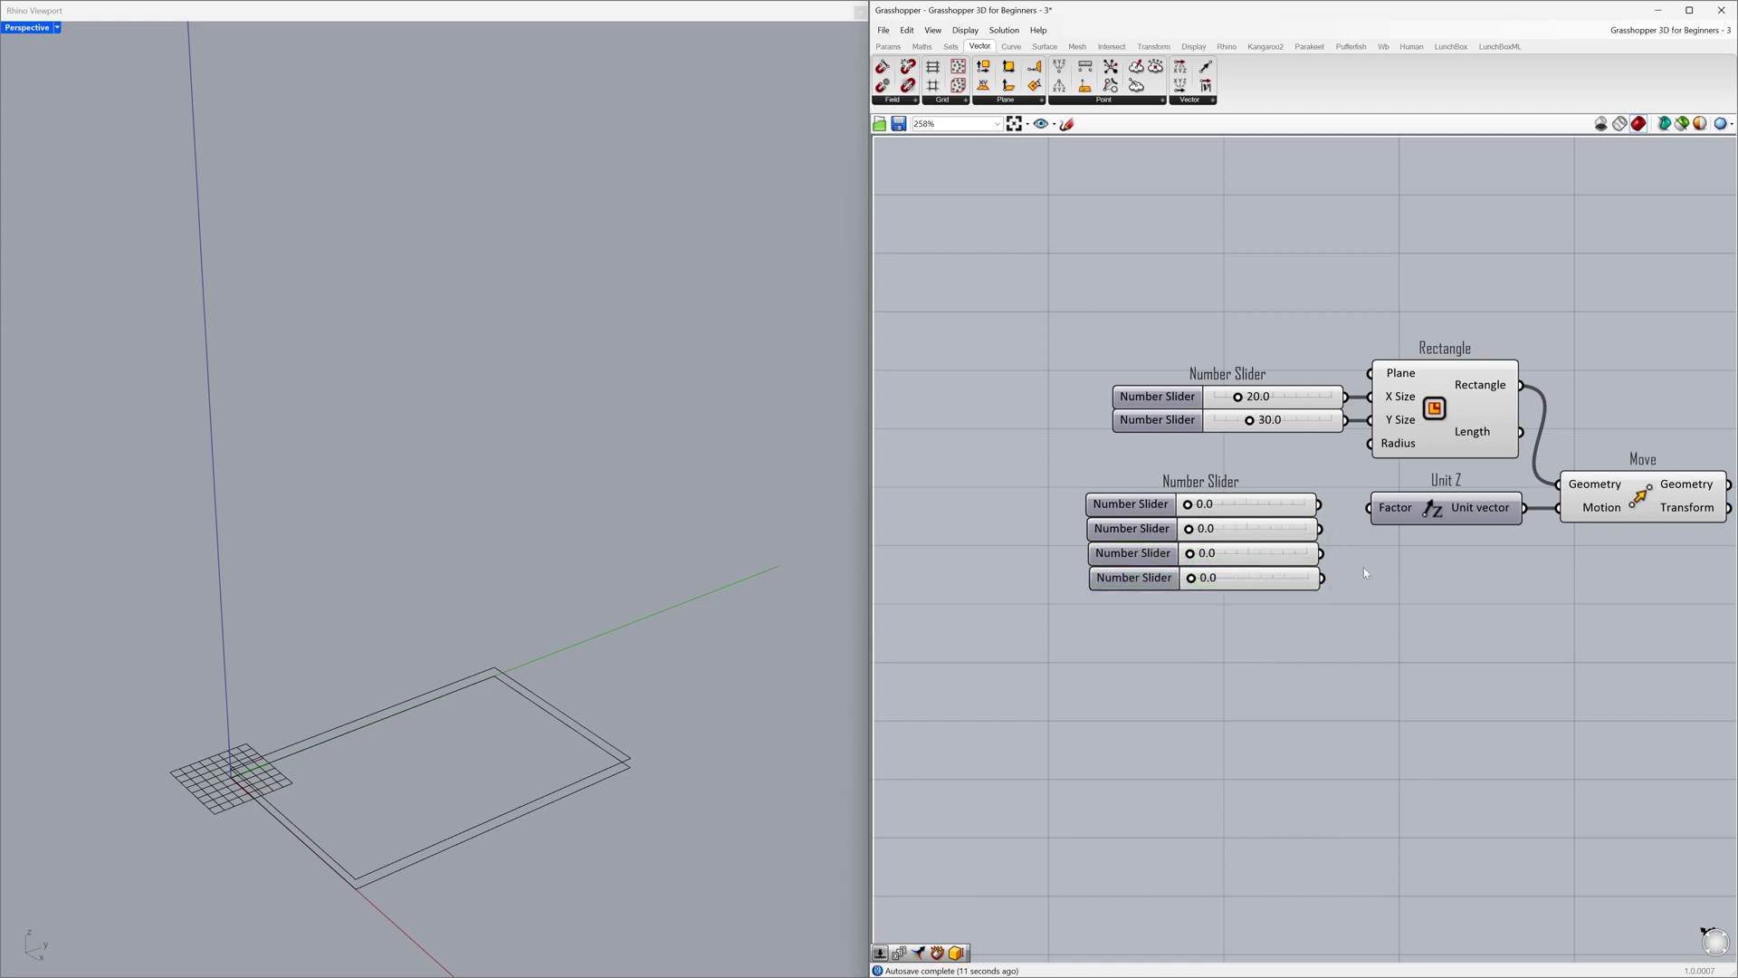
left_click_drag(1319, 504, 1369, 508)
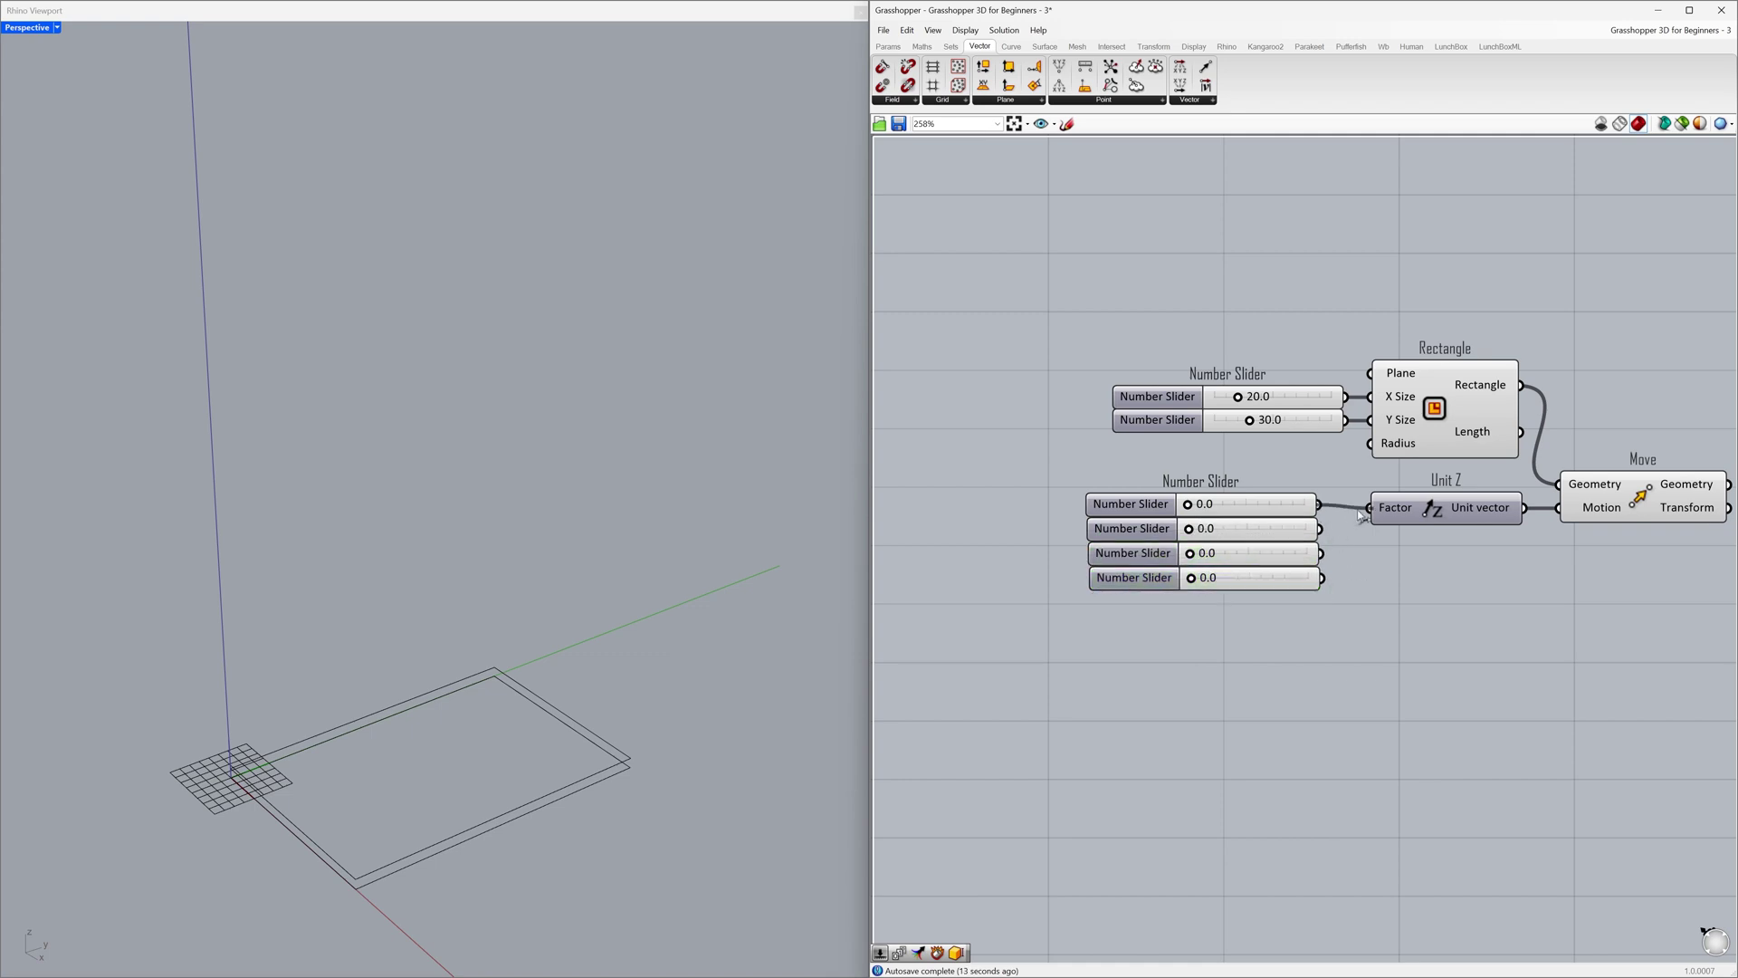
- Add the other three sliders to Unit Z's Factor at heights 10.5, 23.2 and 37.6
left_click(1602, 496)
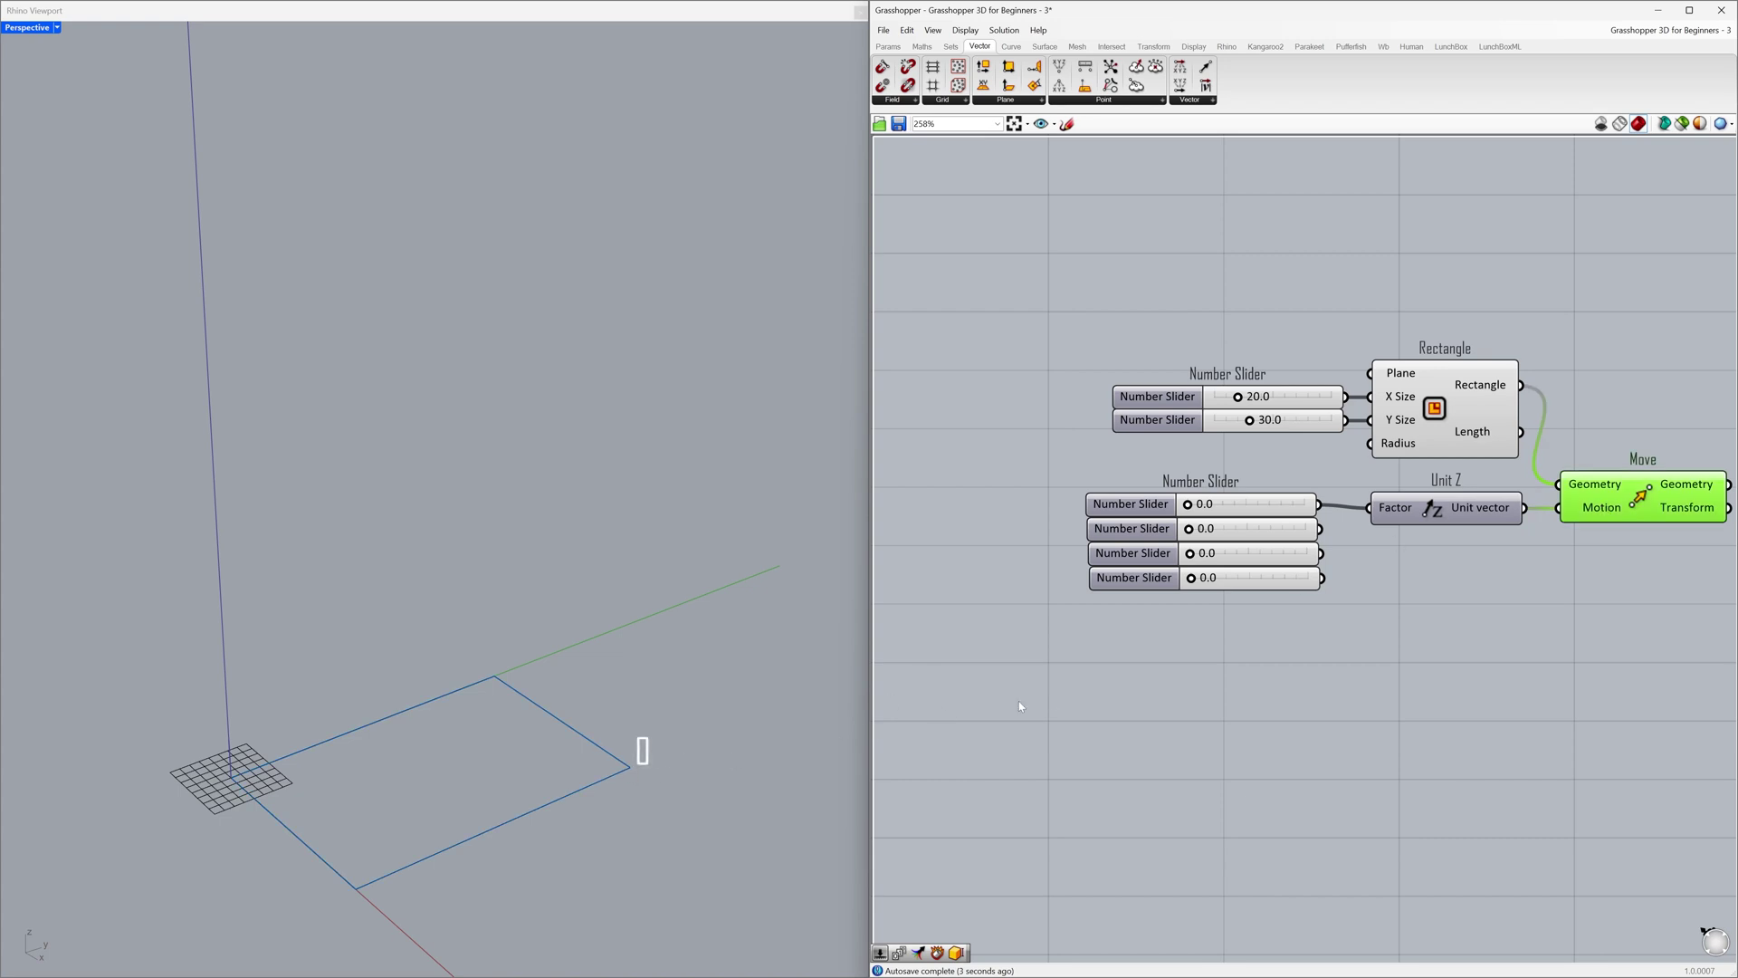
left_click_drag(1320, 529, 1363, 519, "shift")
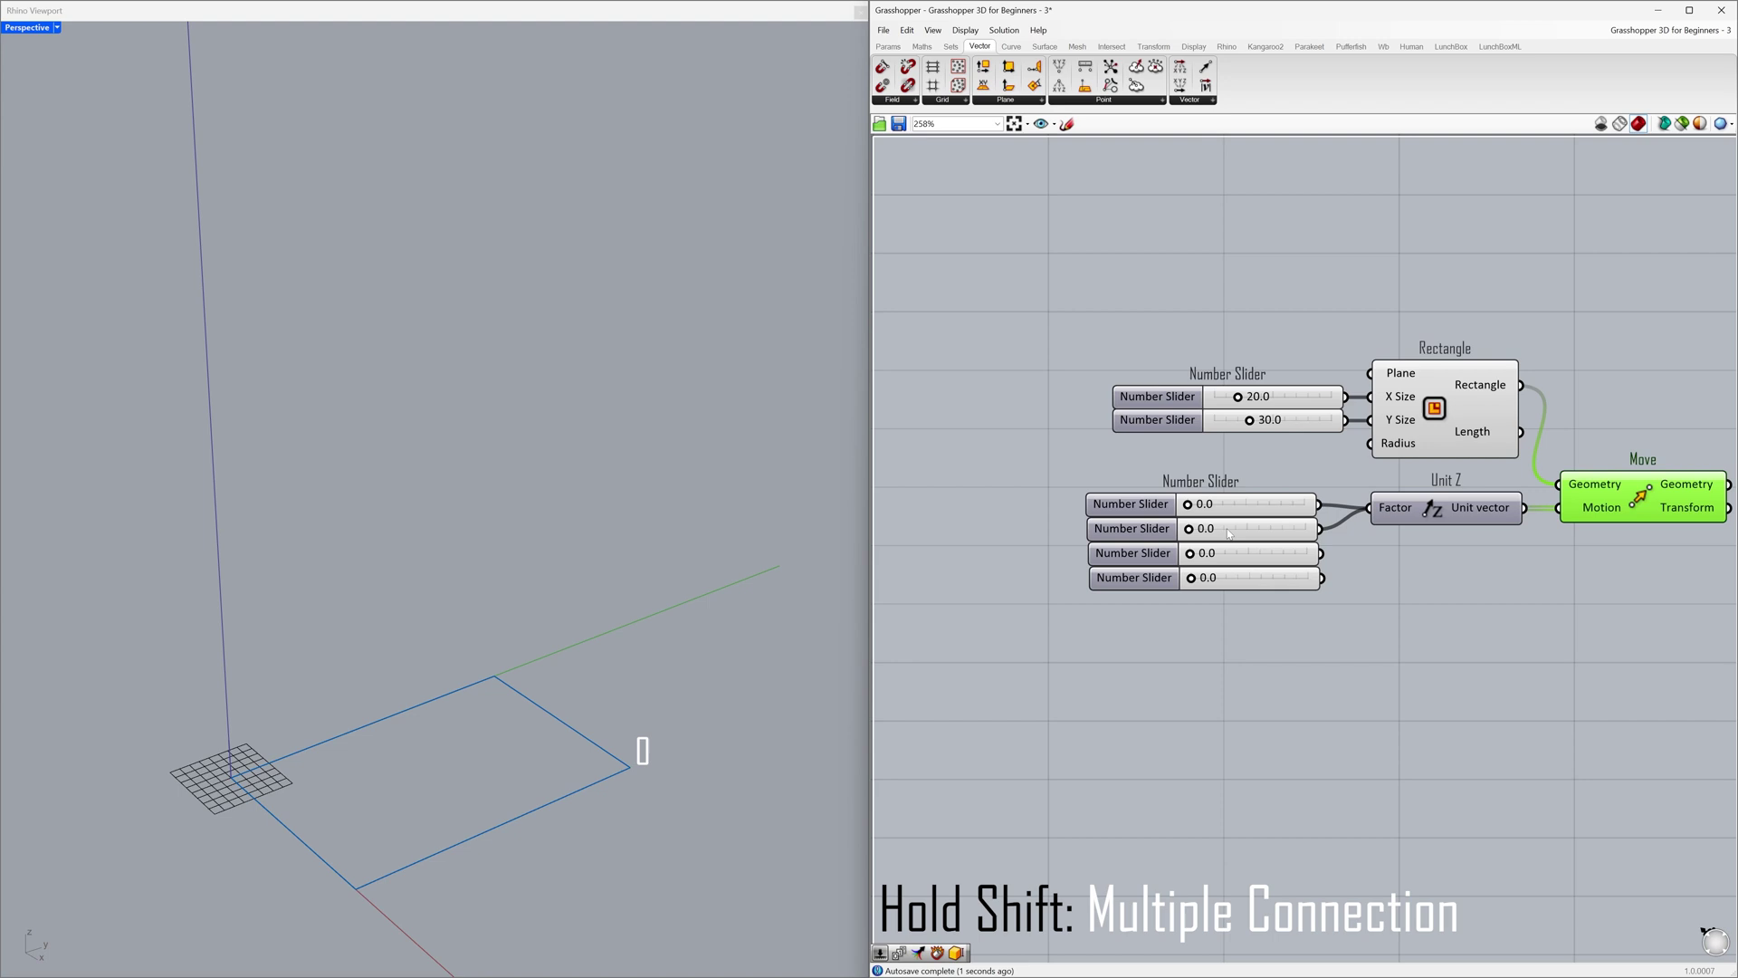
left_click_drag(1189, 530, 1200, 532)
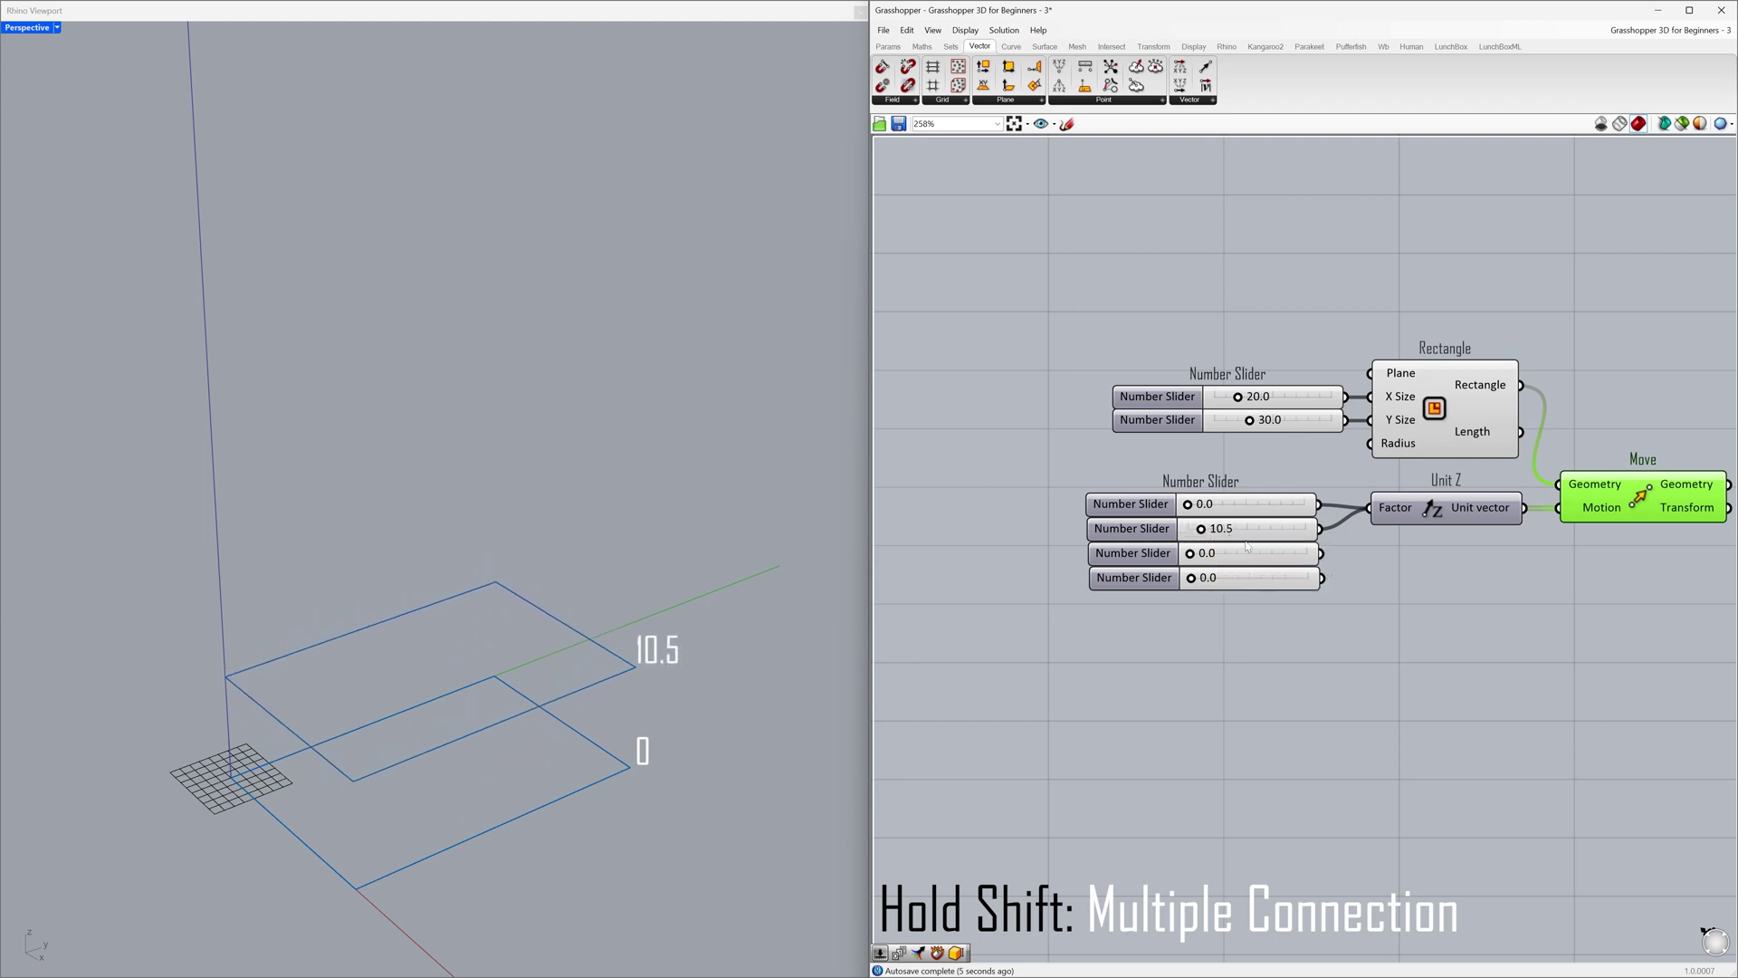
left_click_drag(1322, 554, 1364, 519, "shift")
left_click_drag(1190, 553, 1215, 554)
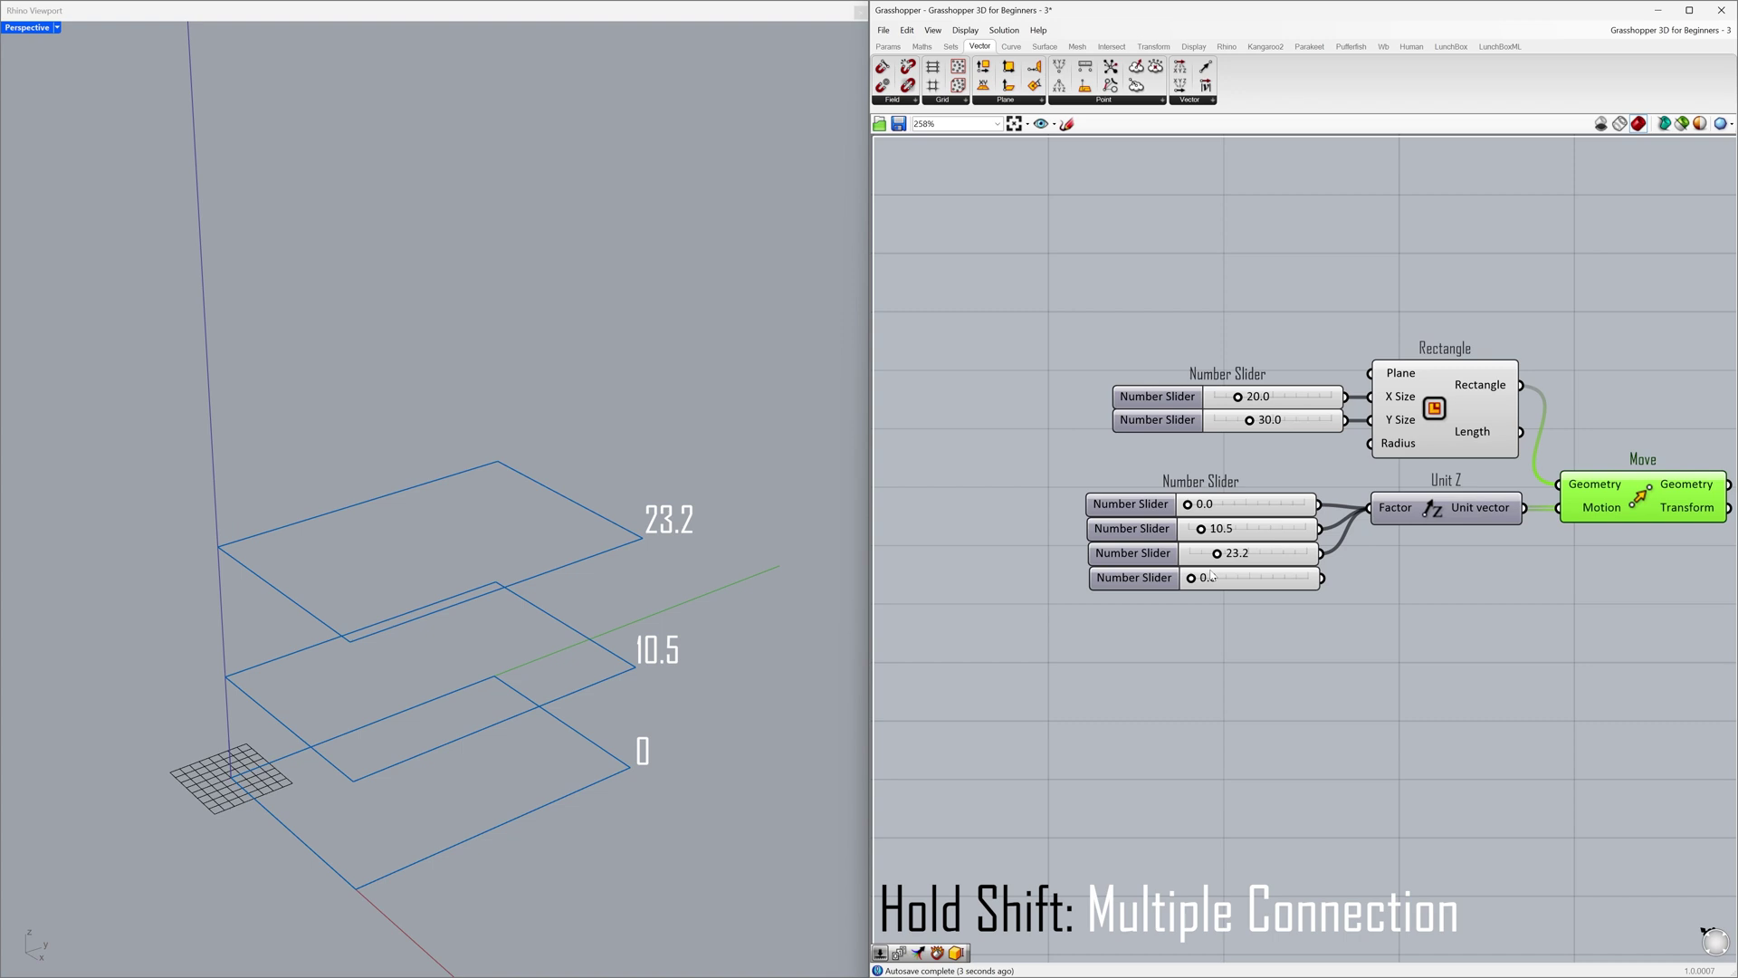
left_click_drag(1323, 579, 1365, 513, "shift")
left_click_drag(1191, 580, 1234, 588)
left_click(1228, 613)
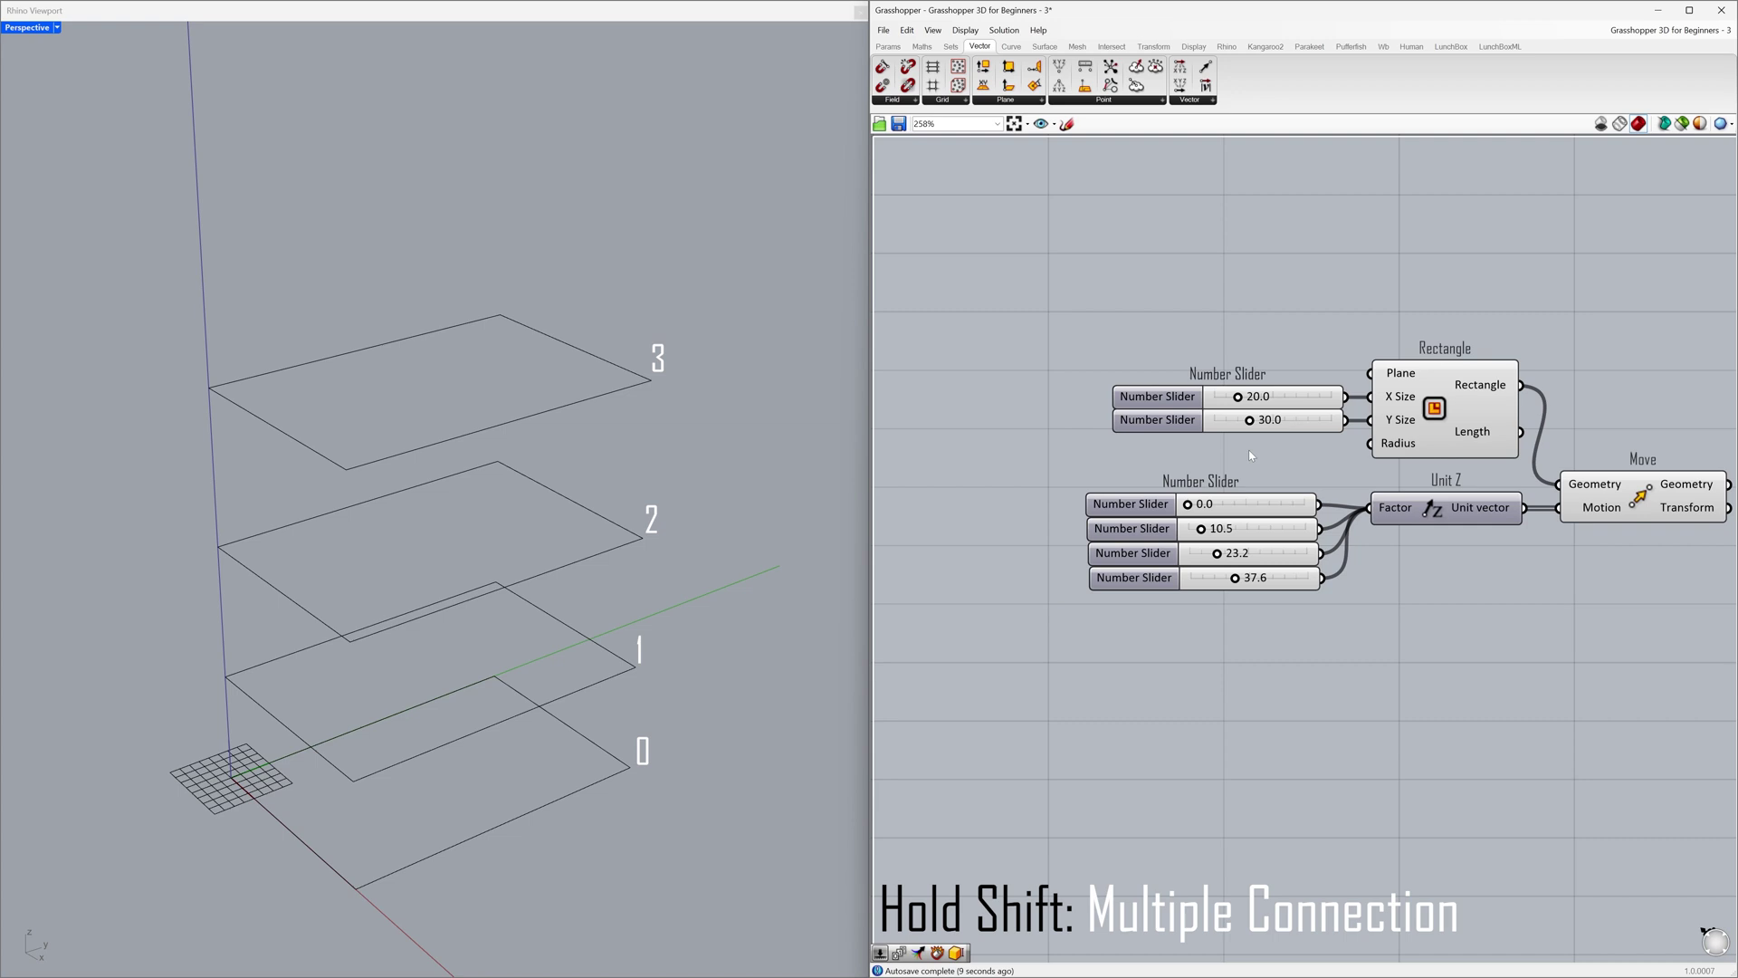
- Use the quick actions menu on the Rectangle component
left_click(1441, 412)
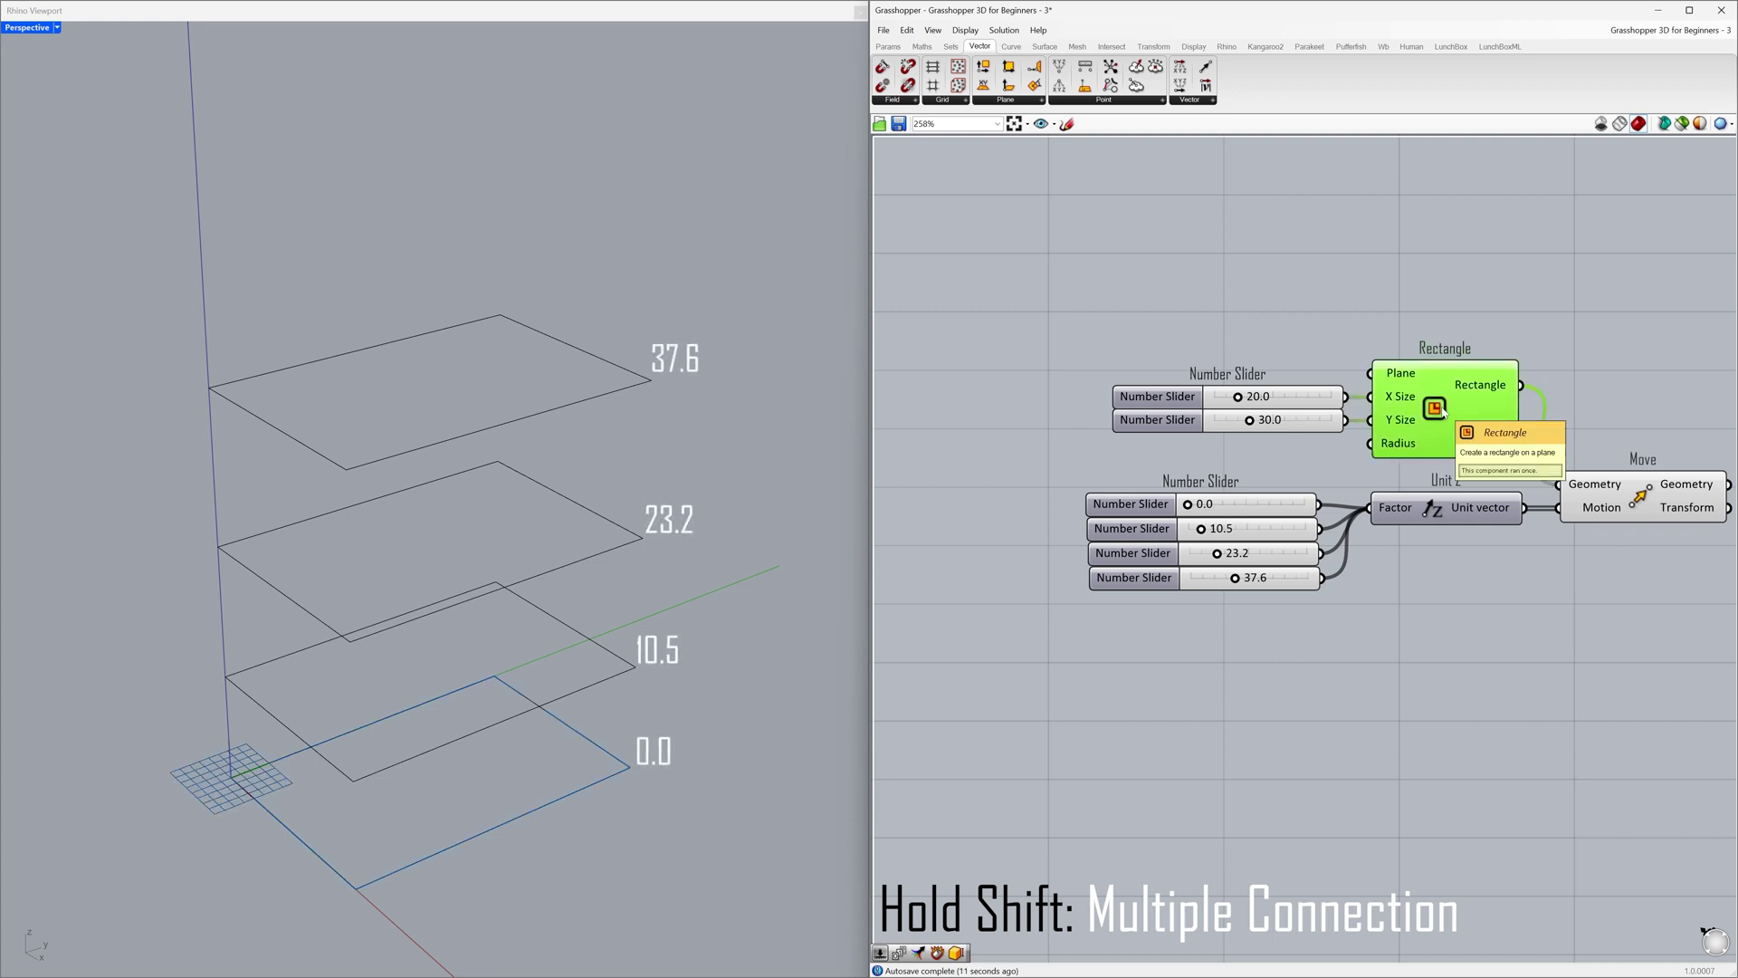
middle_click(1439, 408)
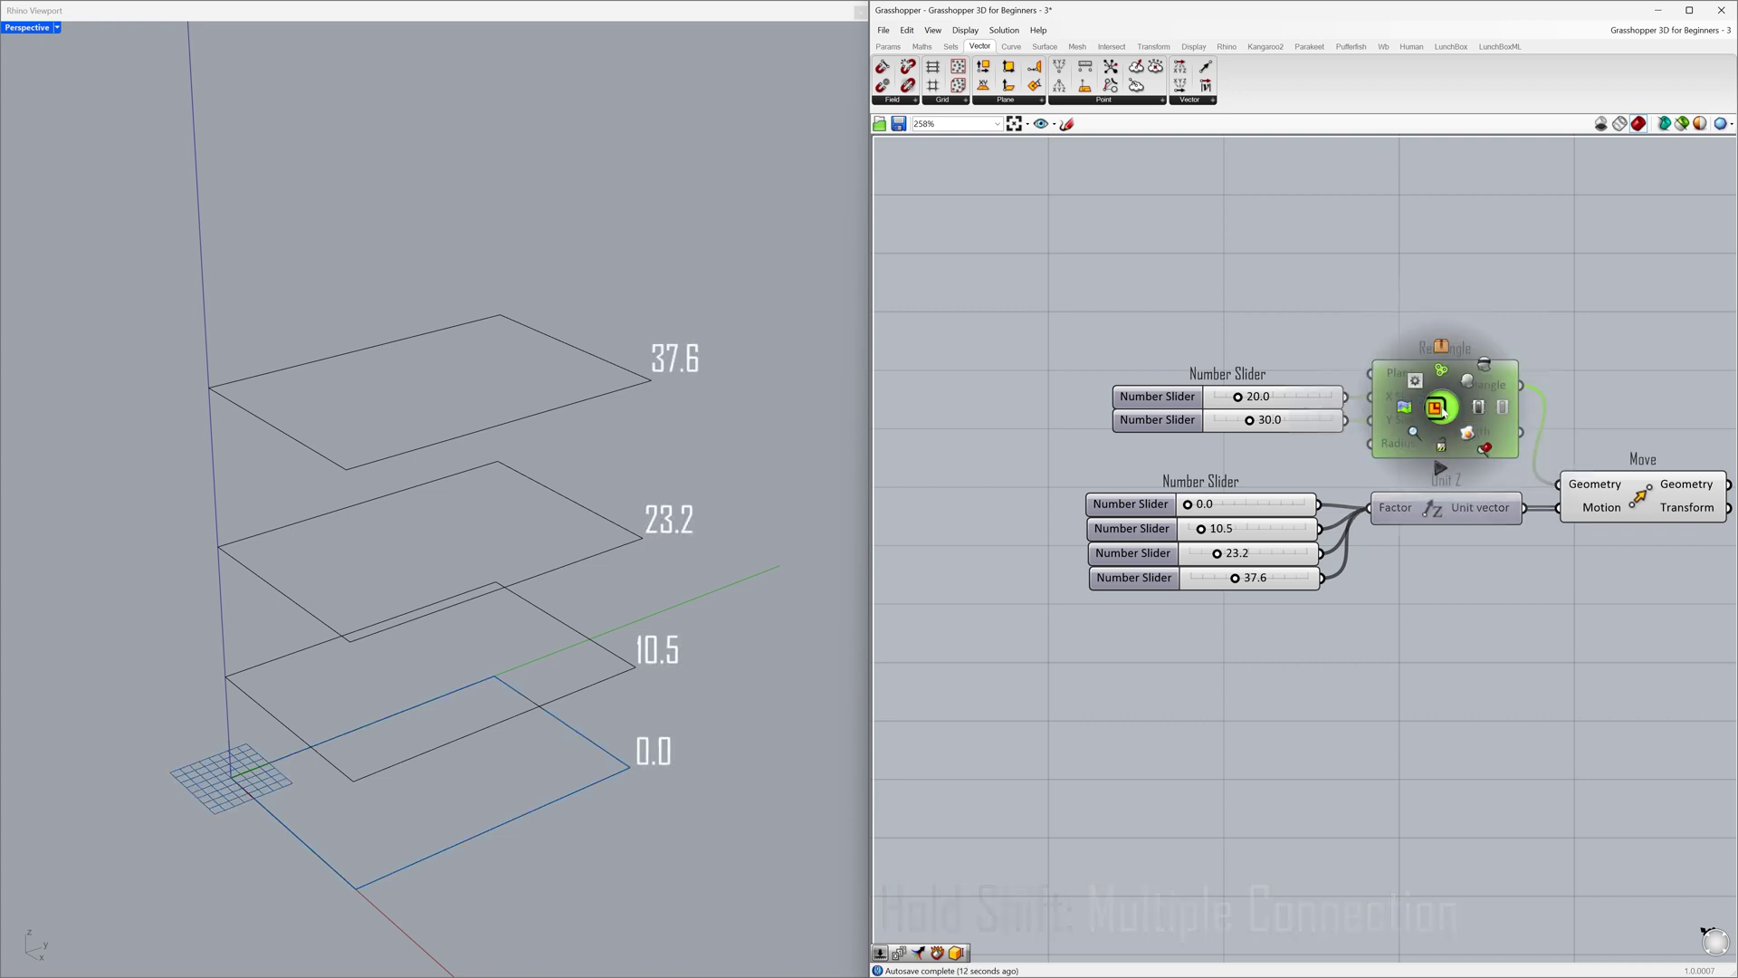
left_click(1485, 372)
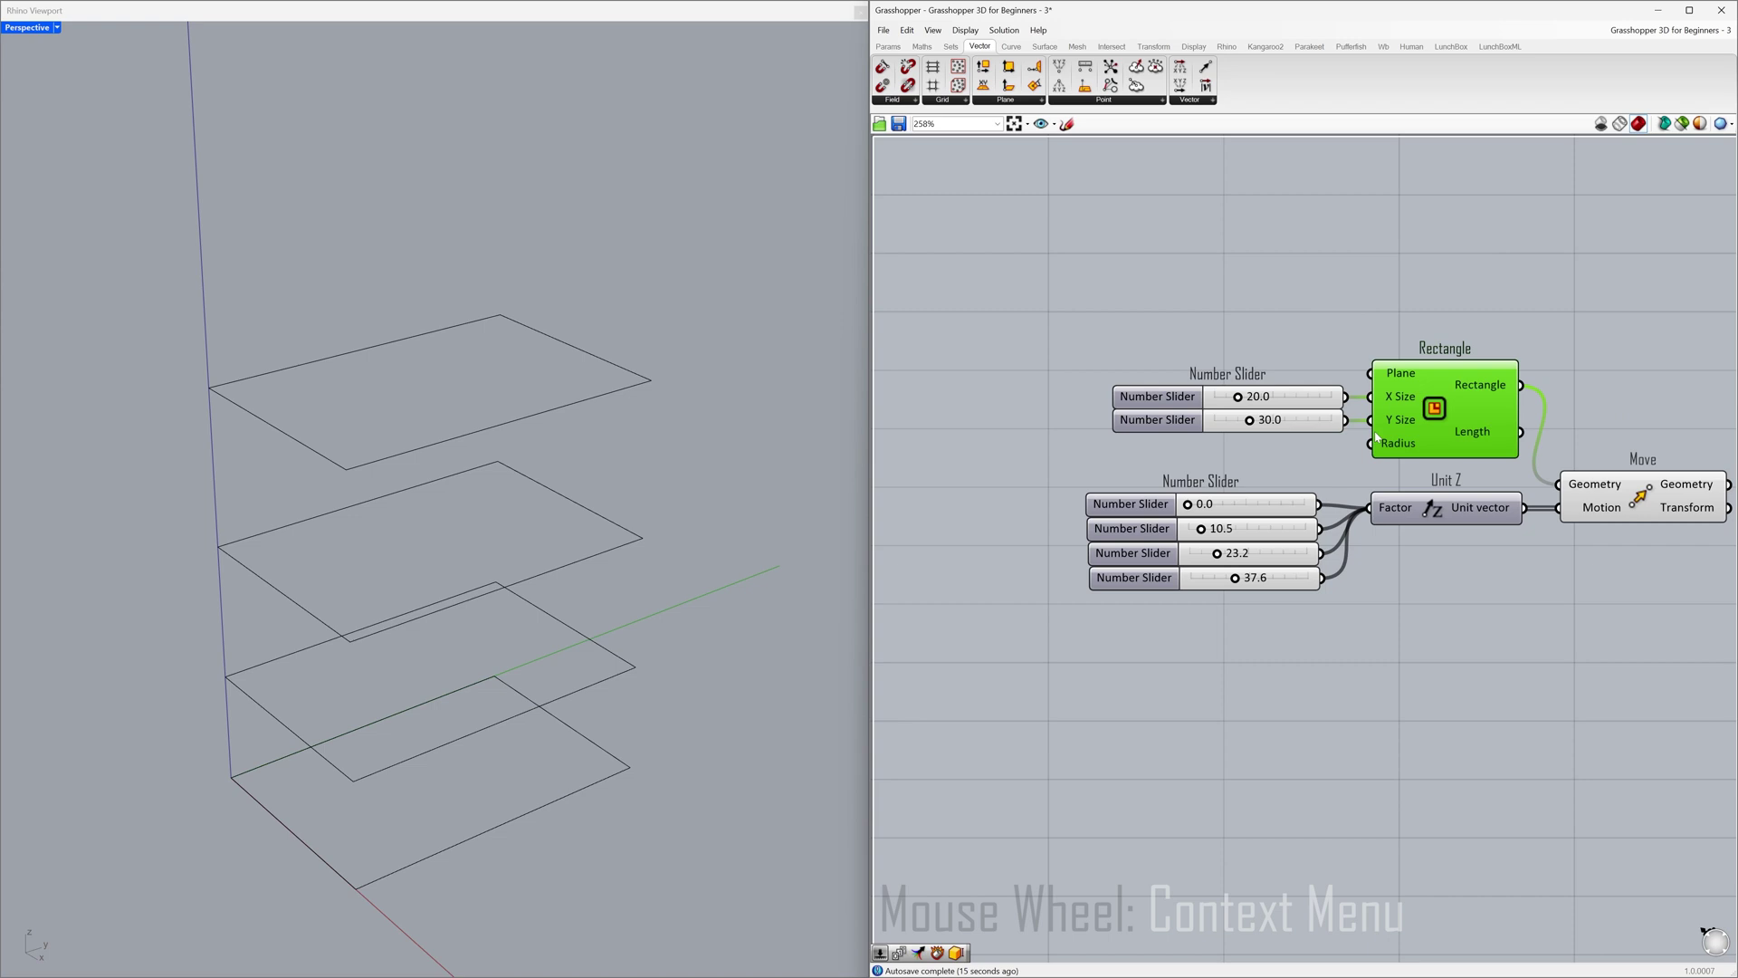
left_click(1314, 456)
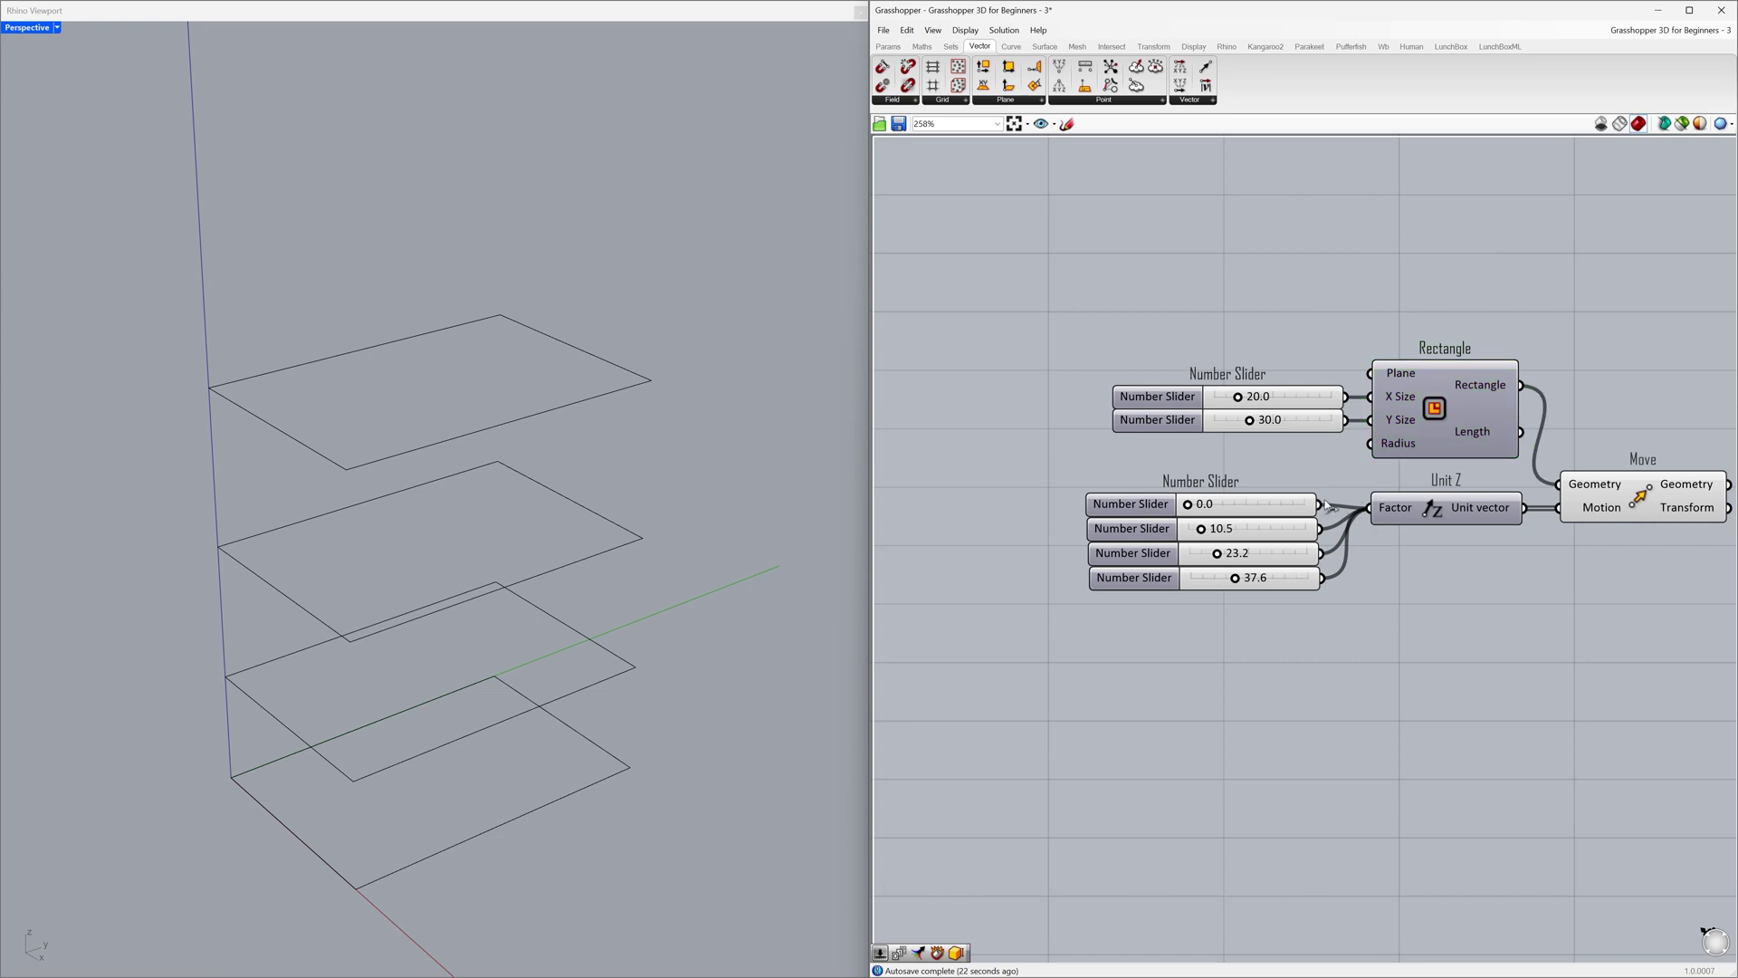
- Shift the four height sliders left and disconnect all wires from Unit Z's Factor
left_click_drag(1317, 481, 1159, 511)
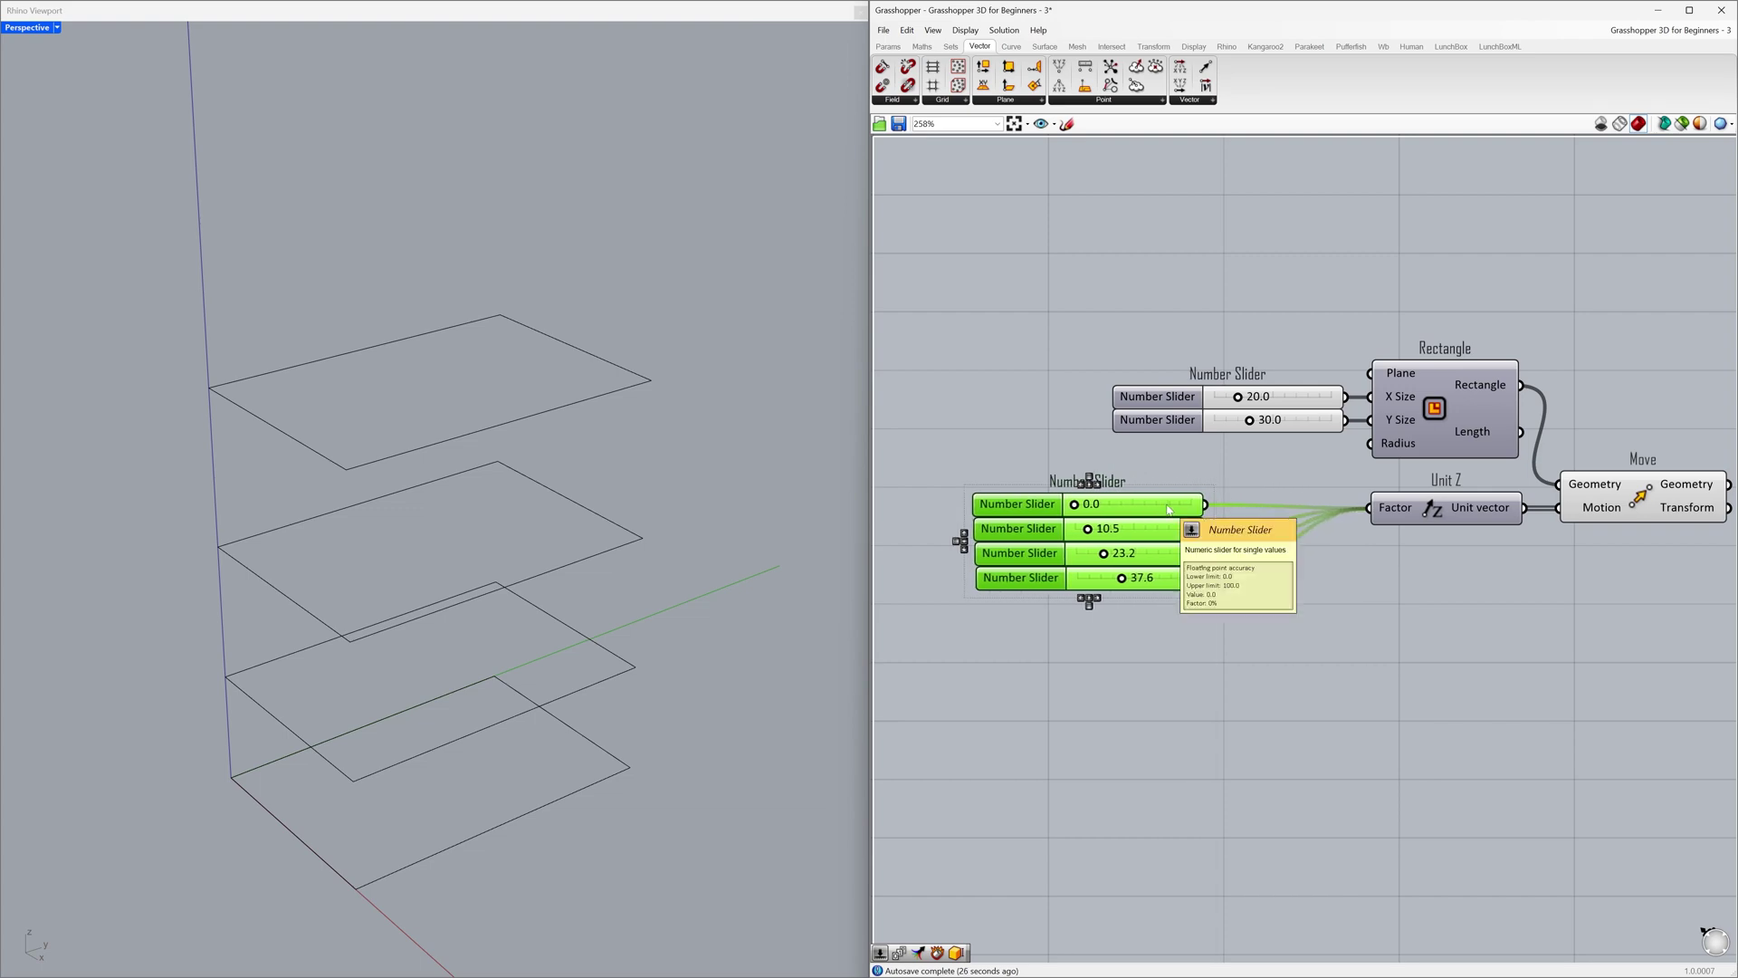
left_click(1324, 579)
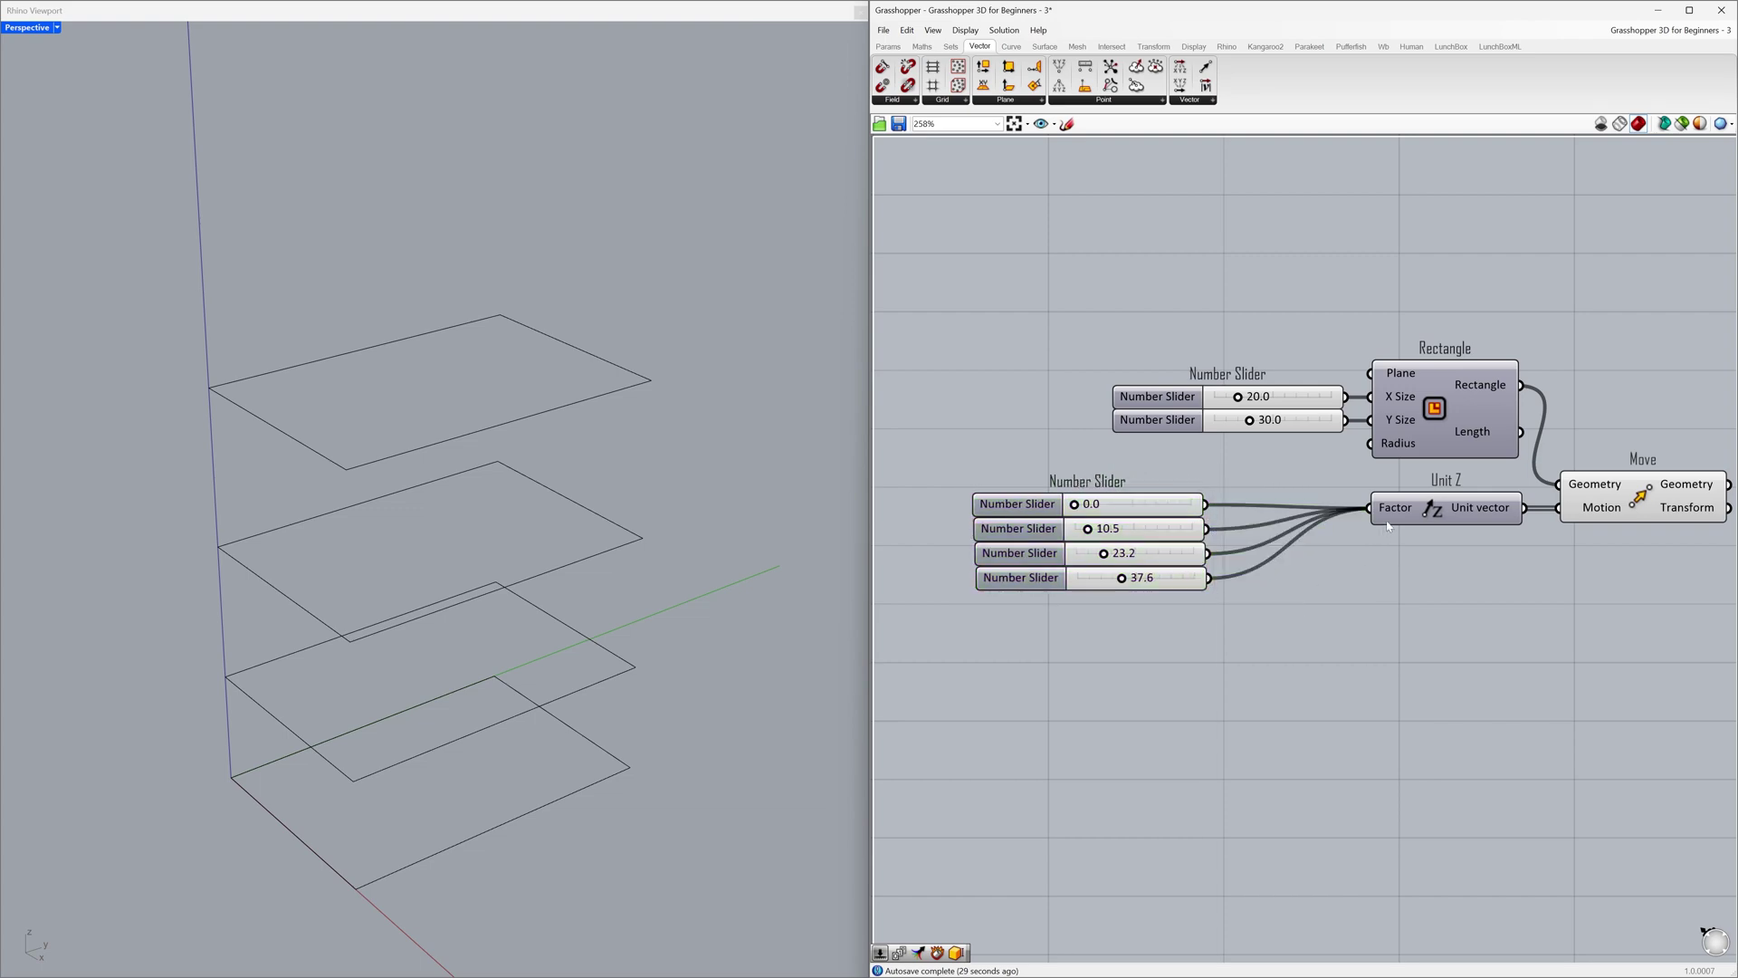
mouse_move(1390, 512)
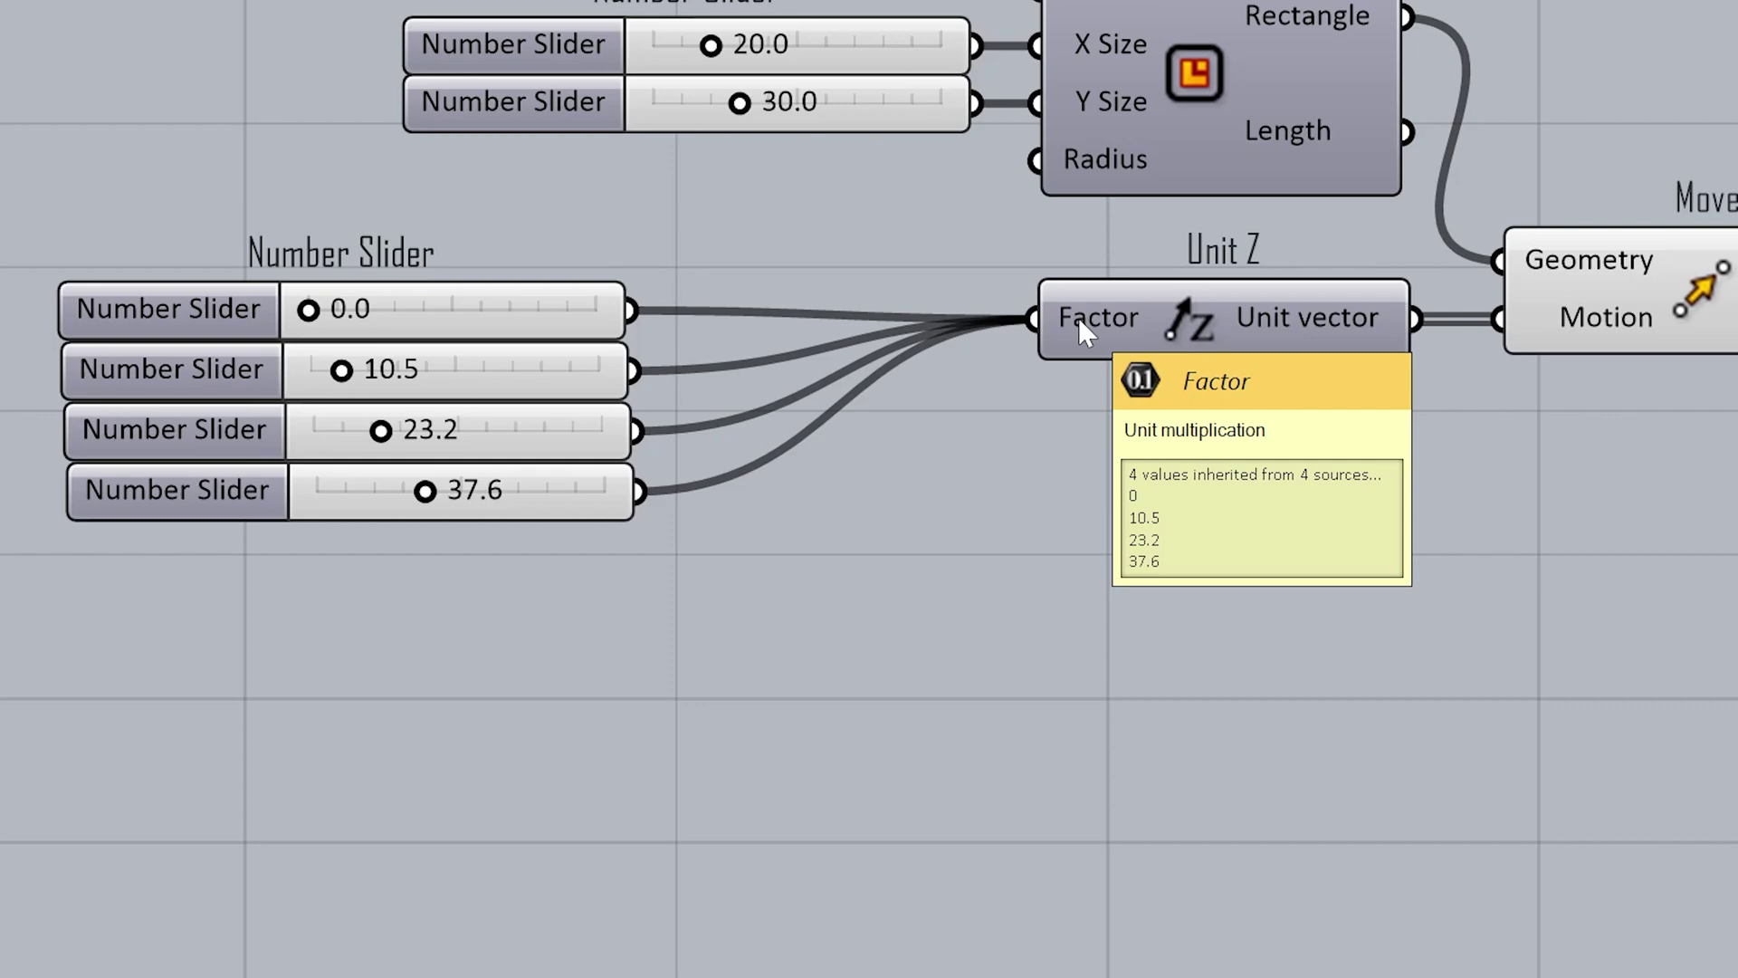
right_click(1080, 320)
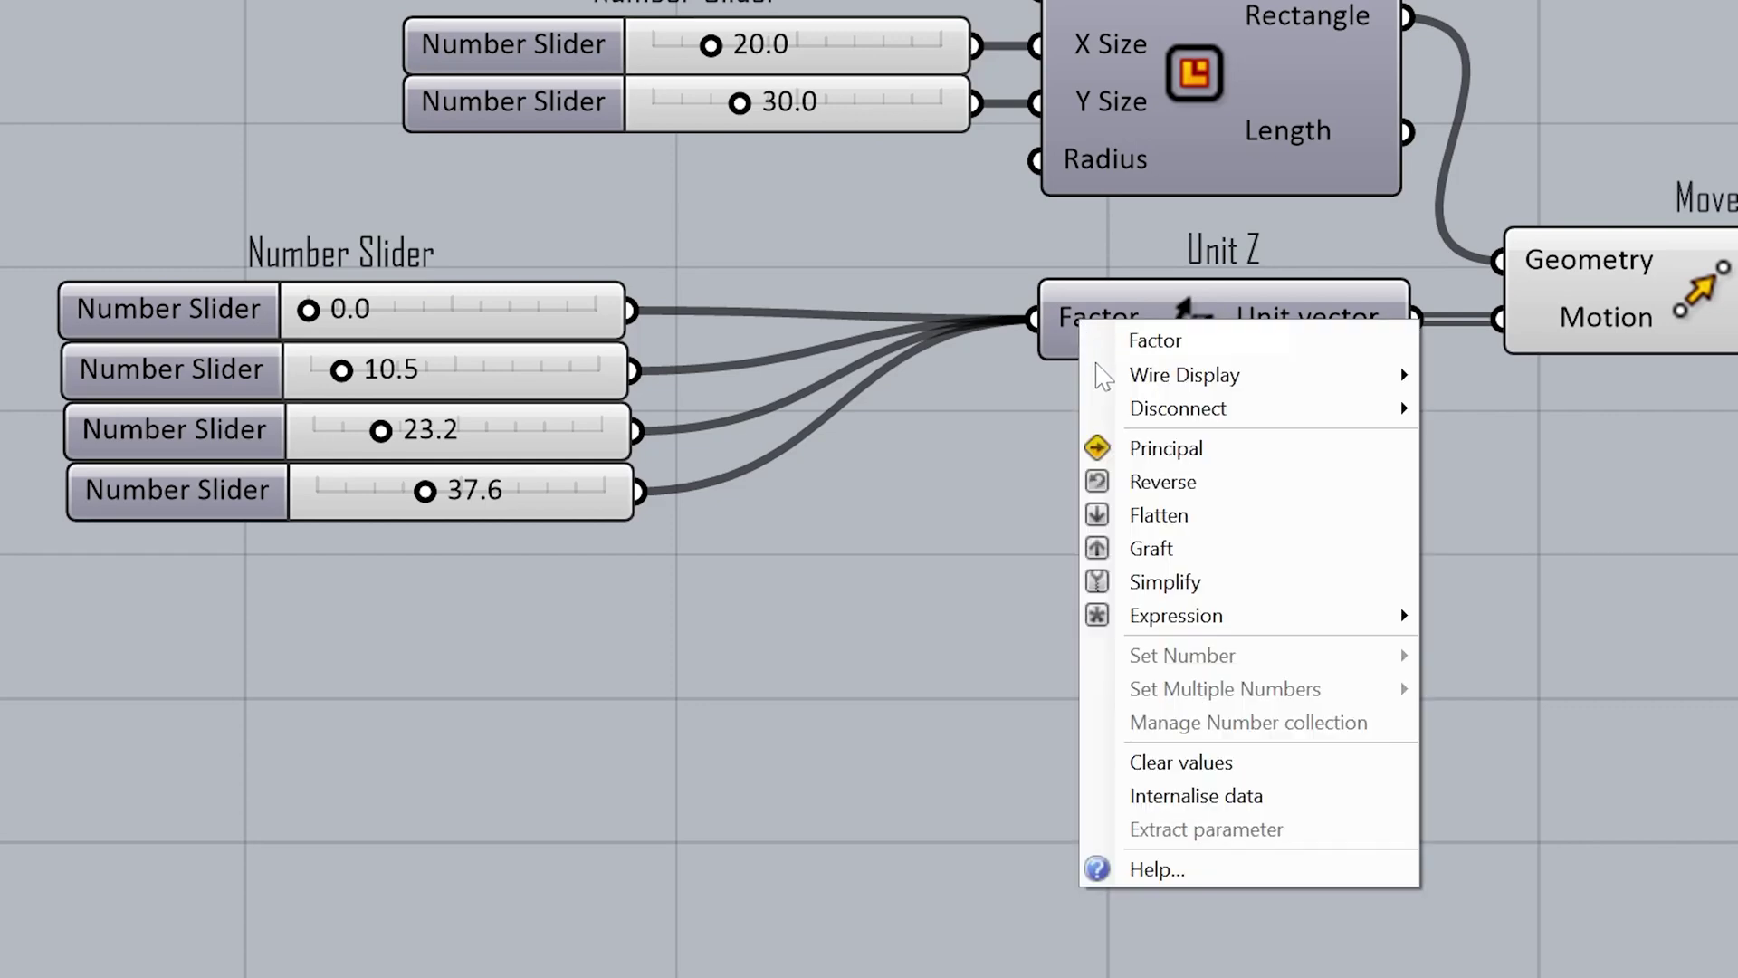
mouse_move(1106, 421)
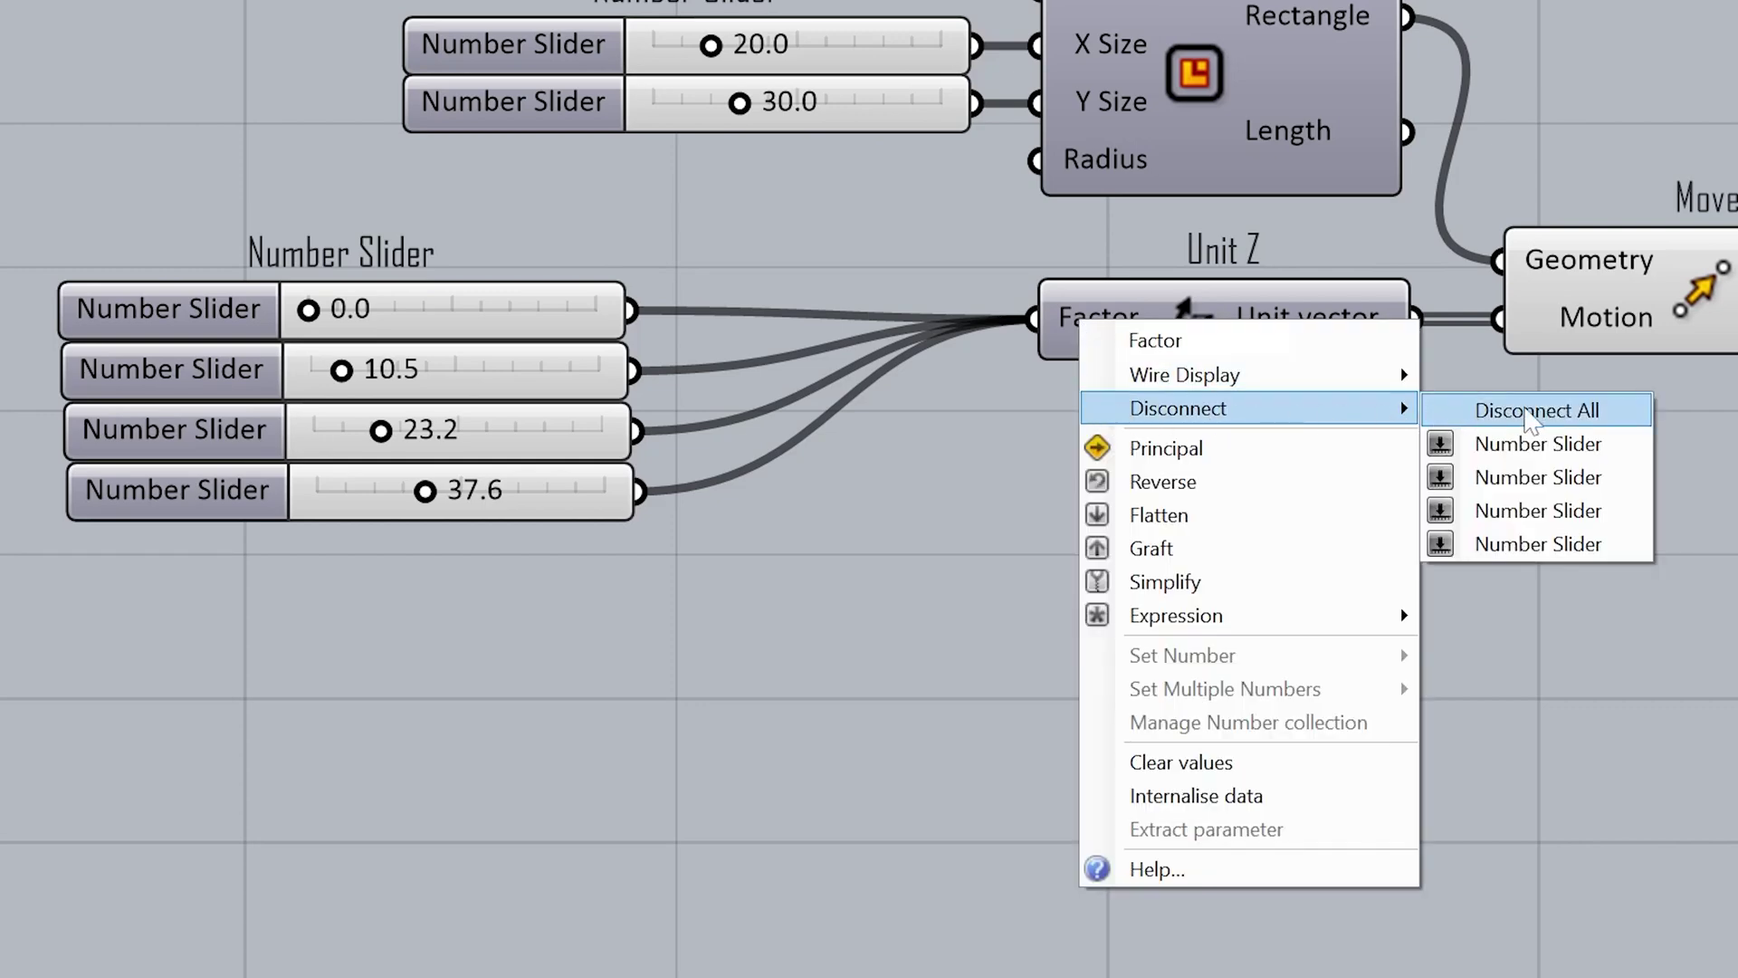
left_click(1617, 413)
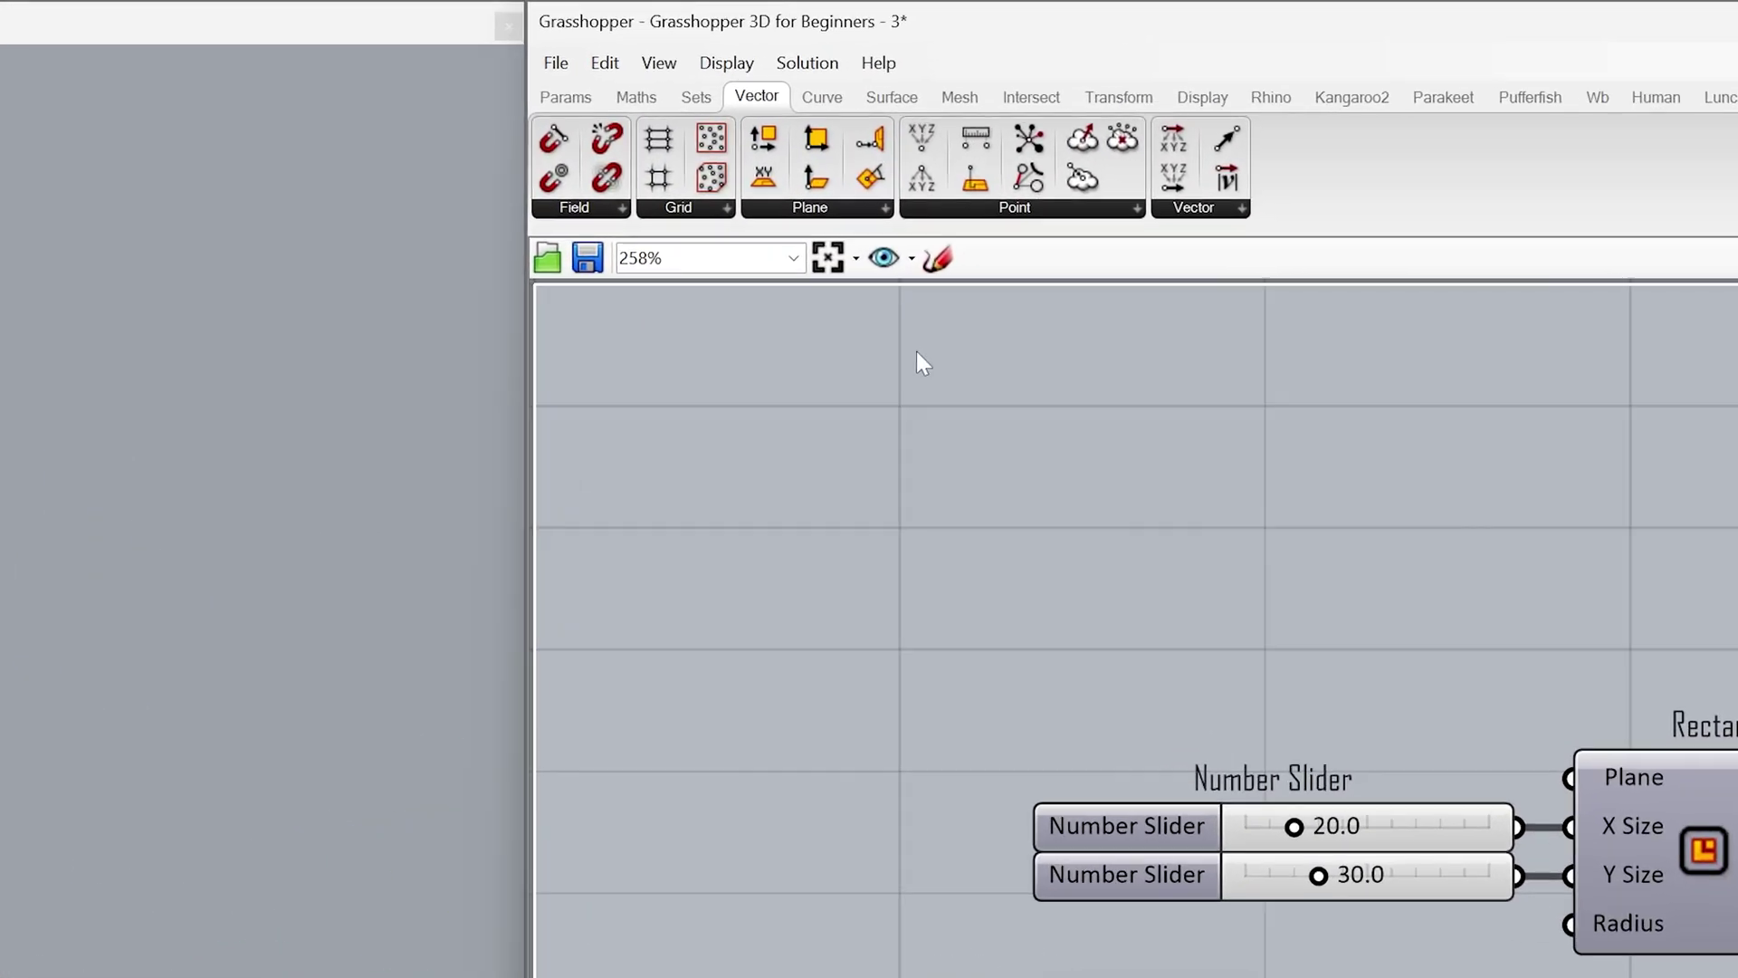
- Place a Merge component from the Sets Tree list between the sliders and Unit Z
left_click(621, 126)
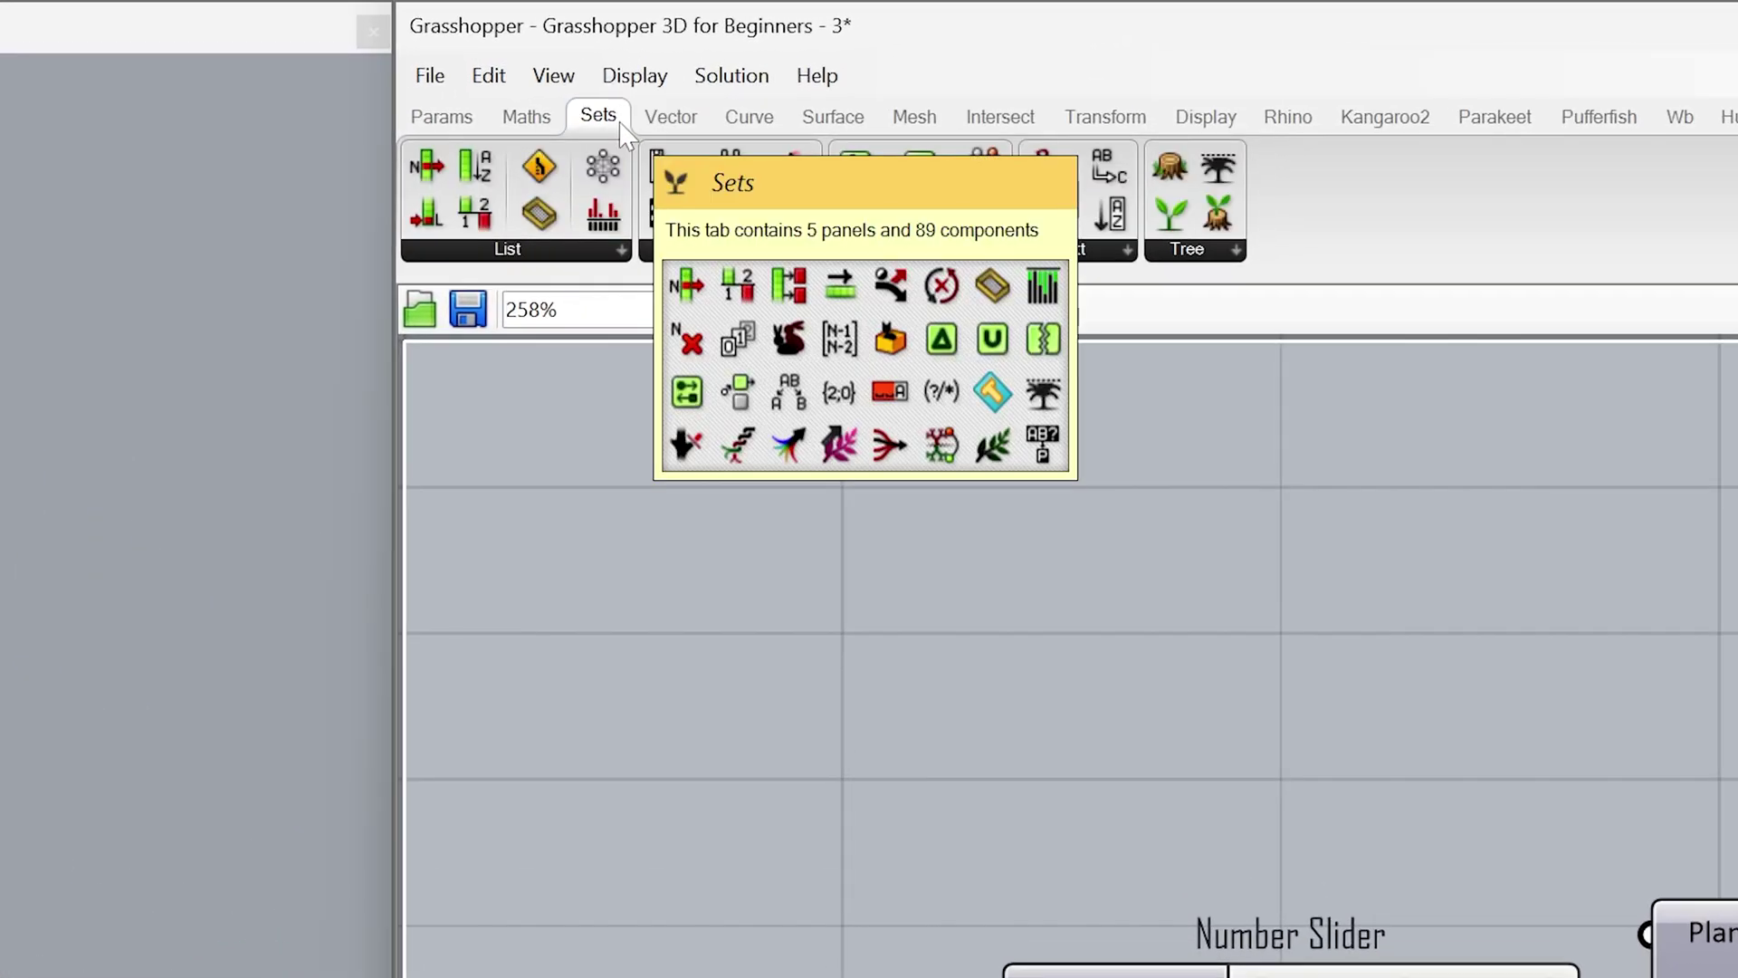
left_click(1149, 253)
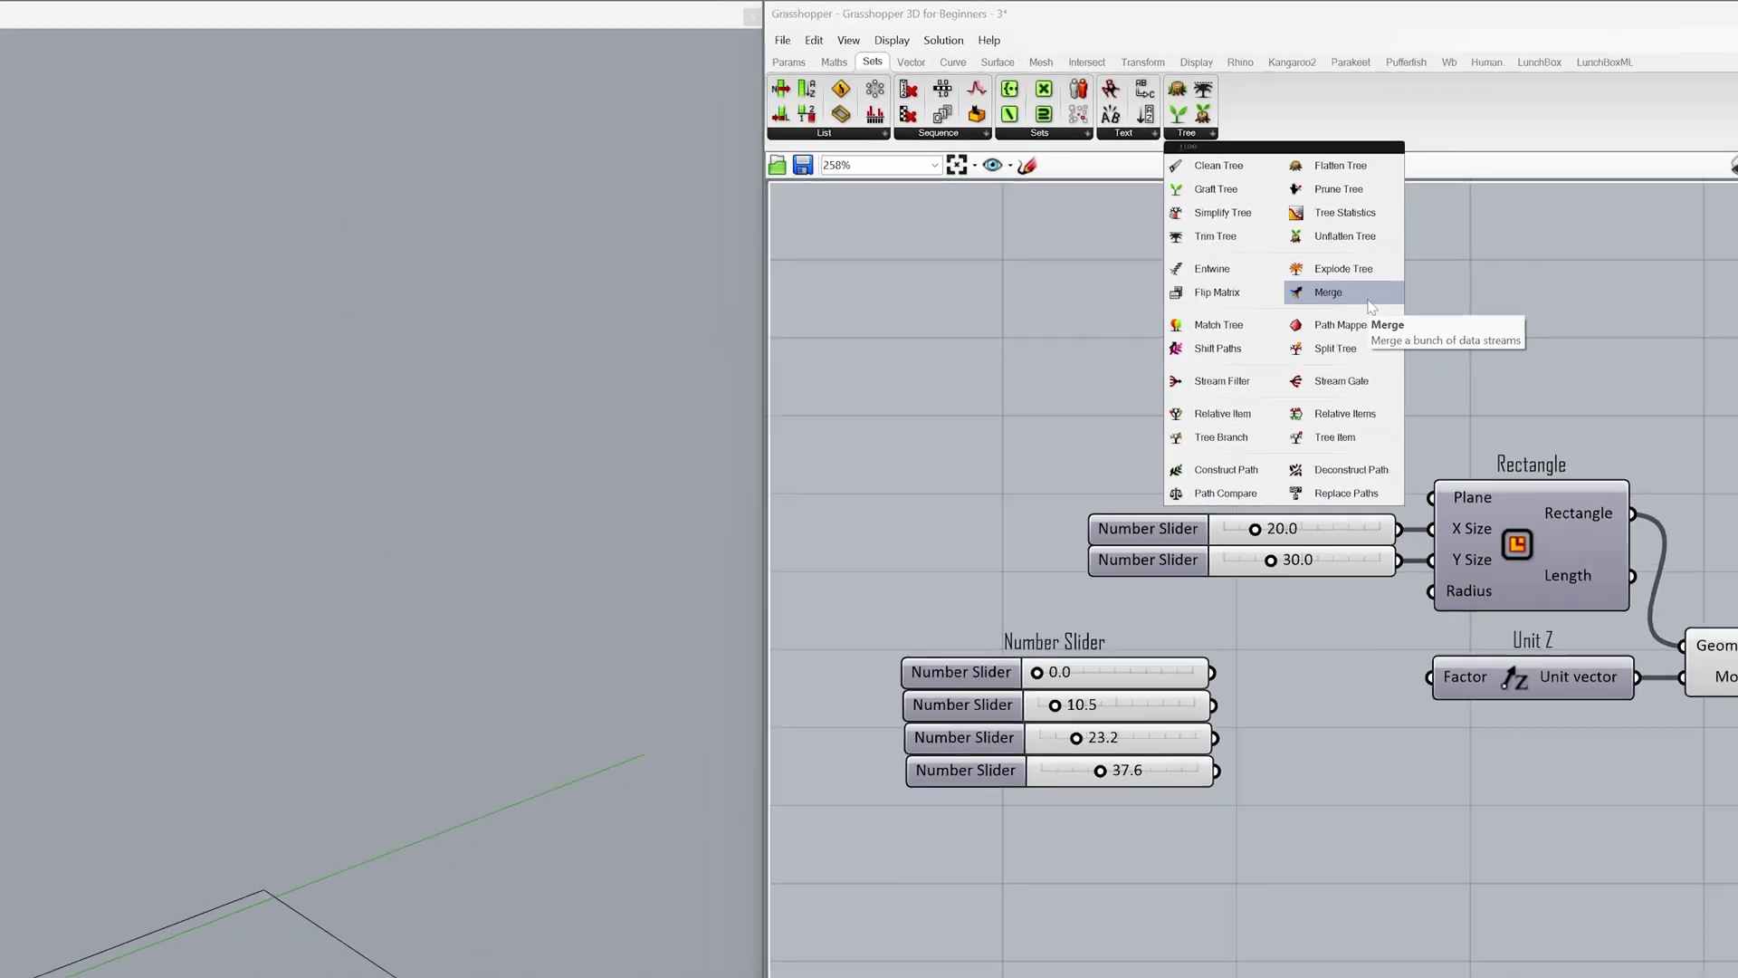
left_click(1493, 549)
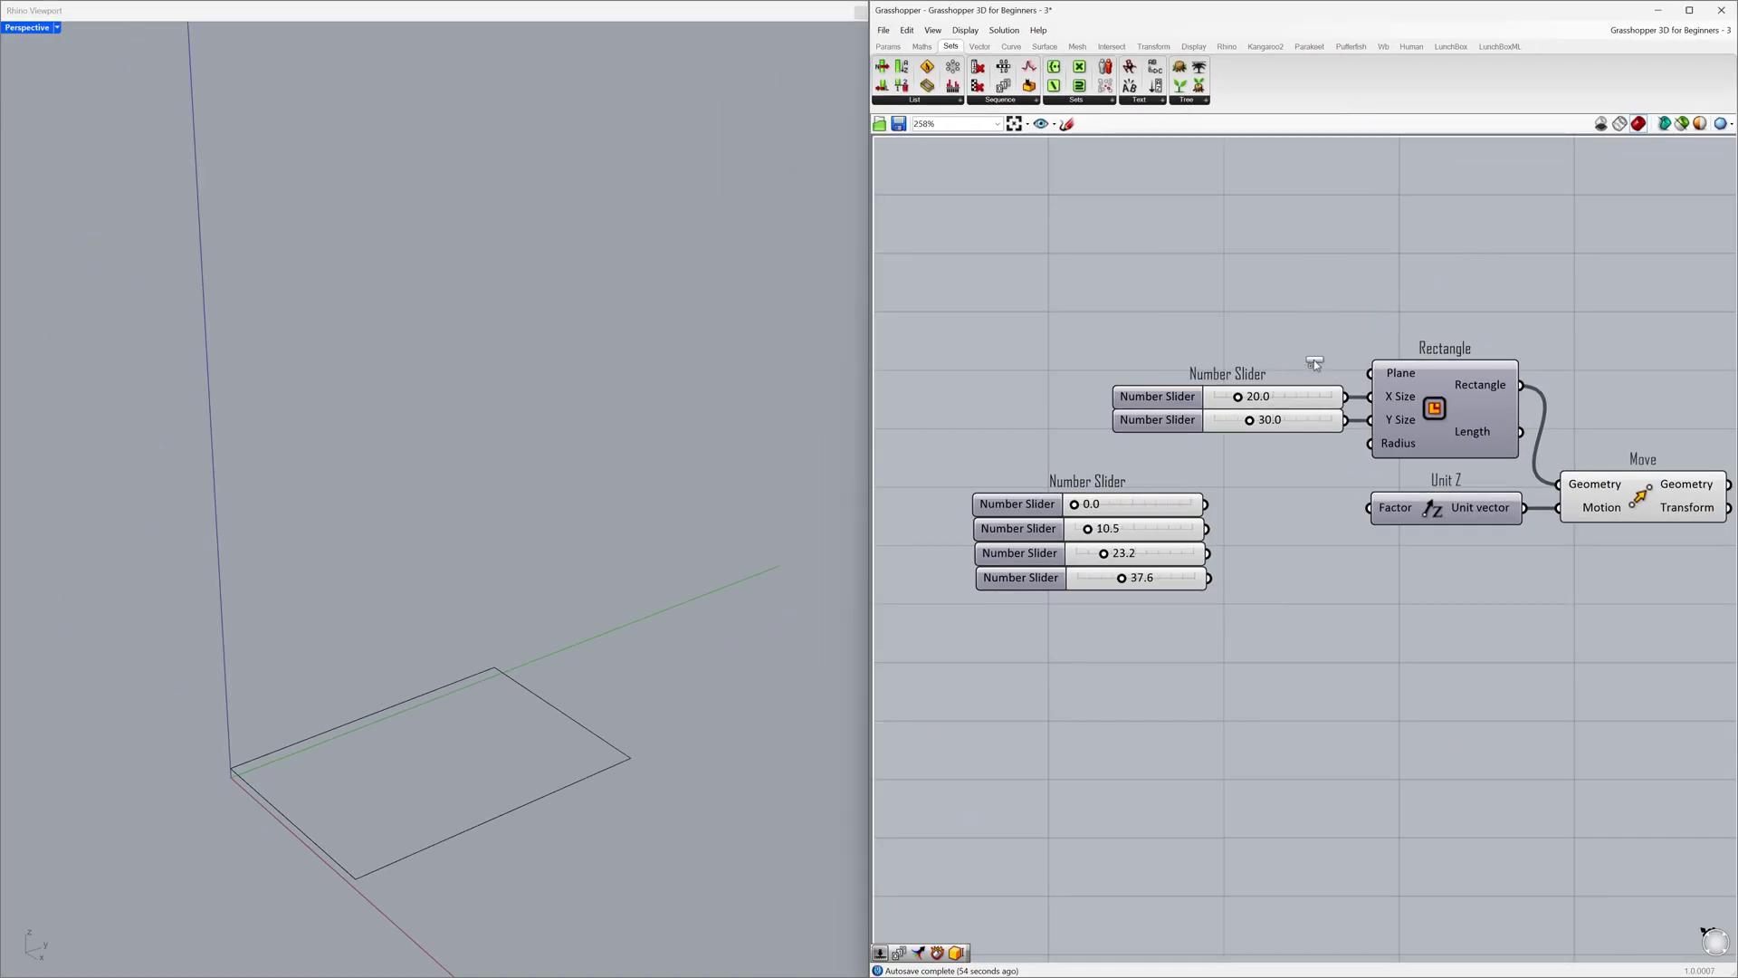
left_click(1300, 554)
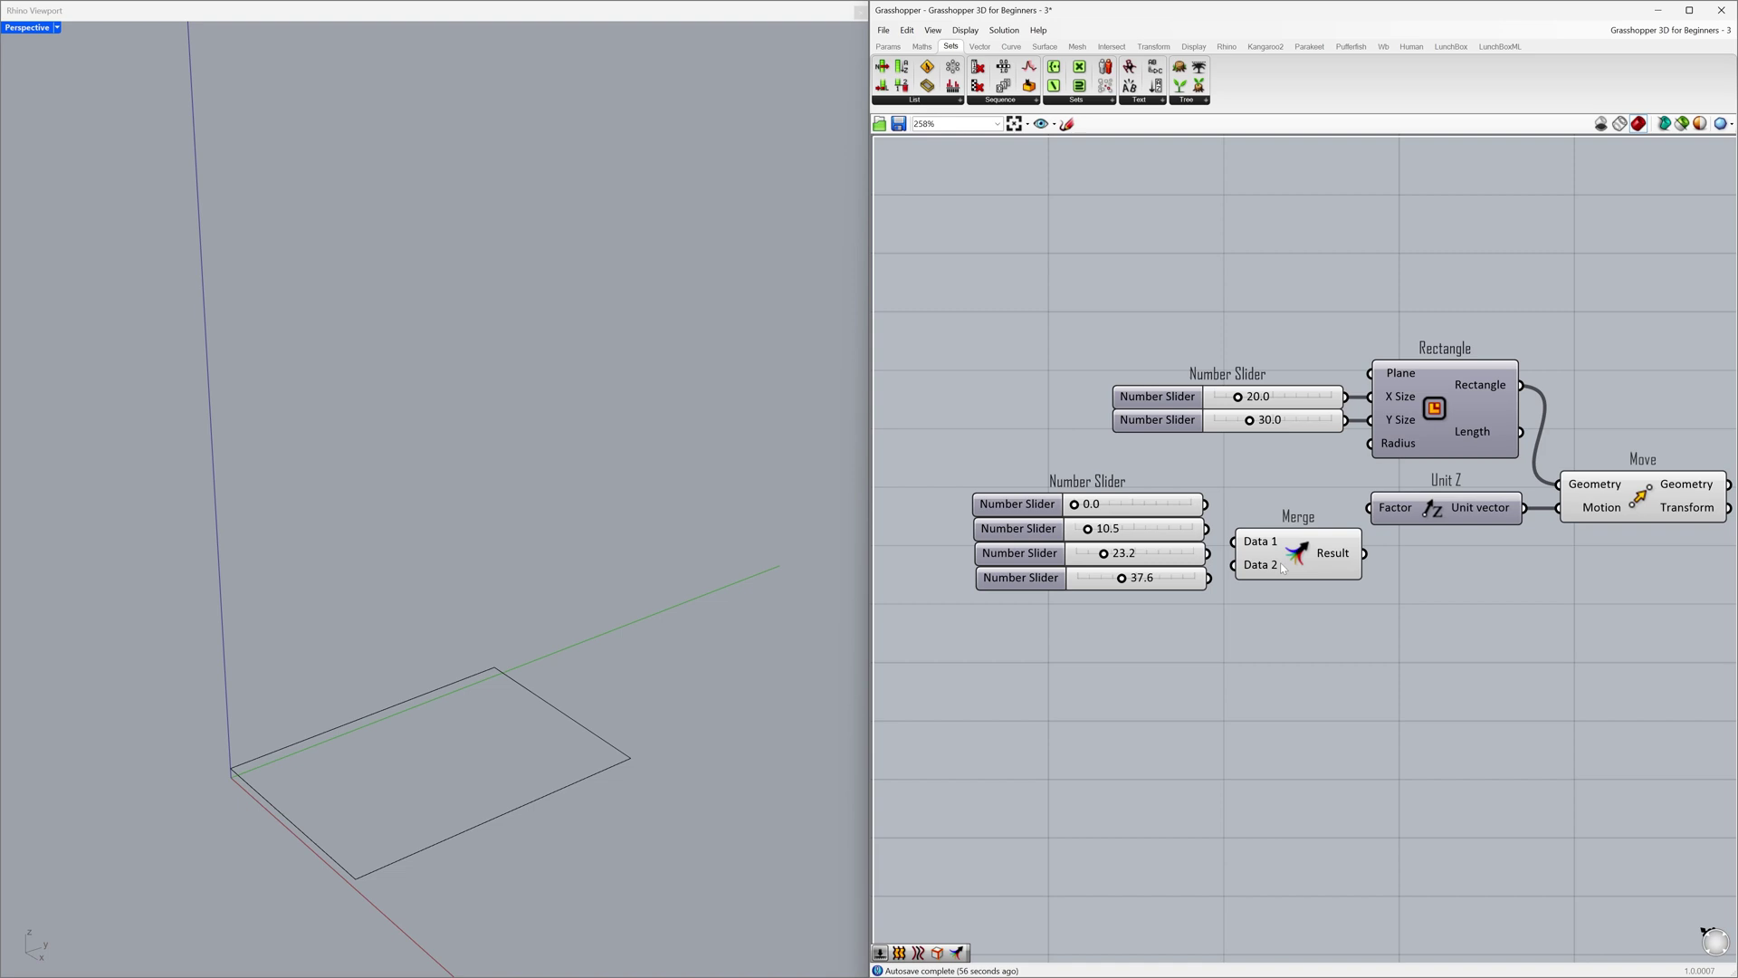
left_click_drag(1277, 554, 1290, 553)
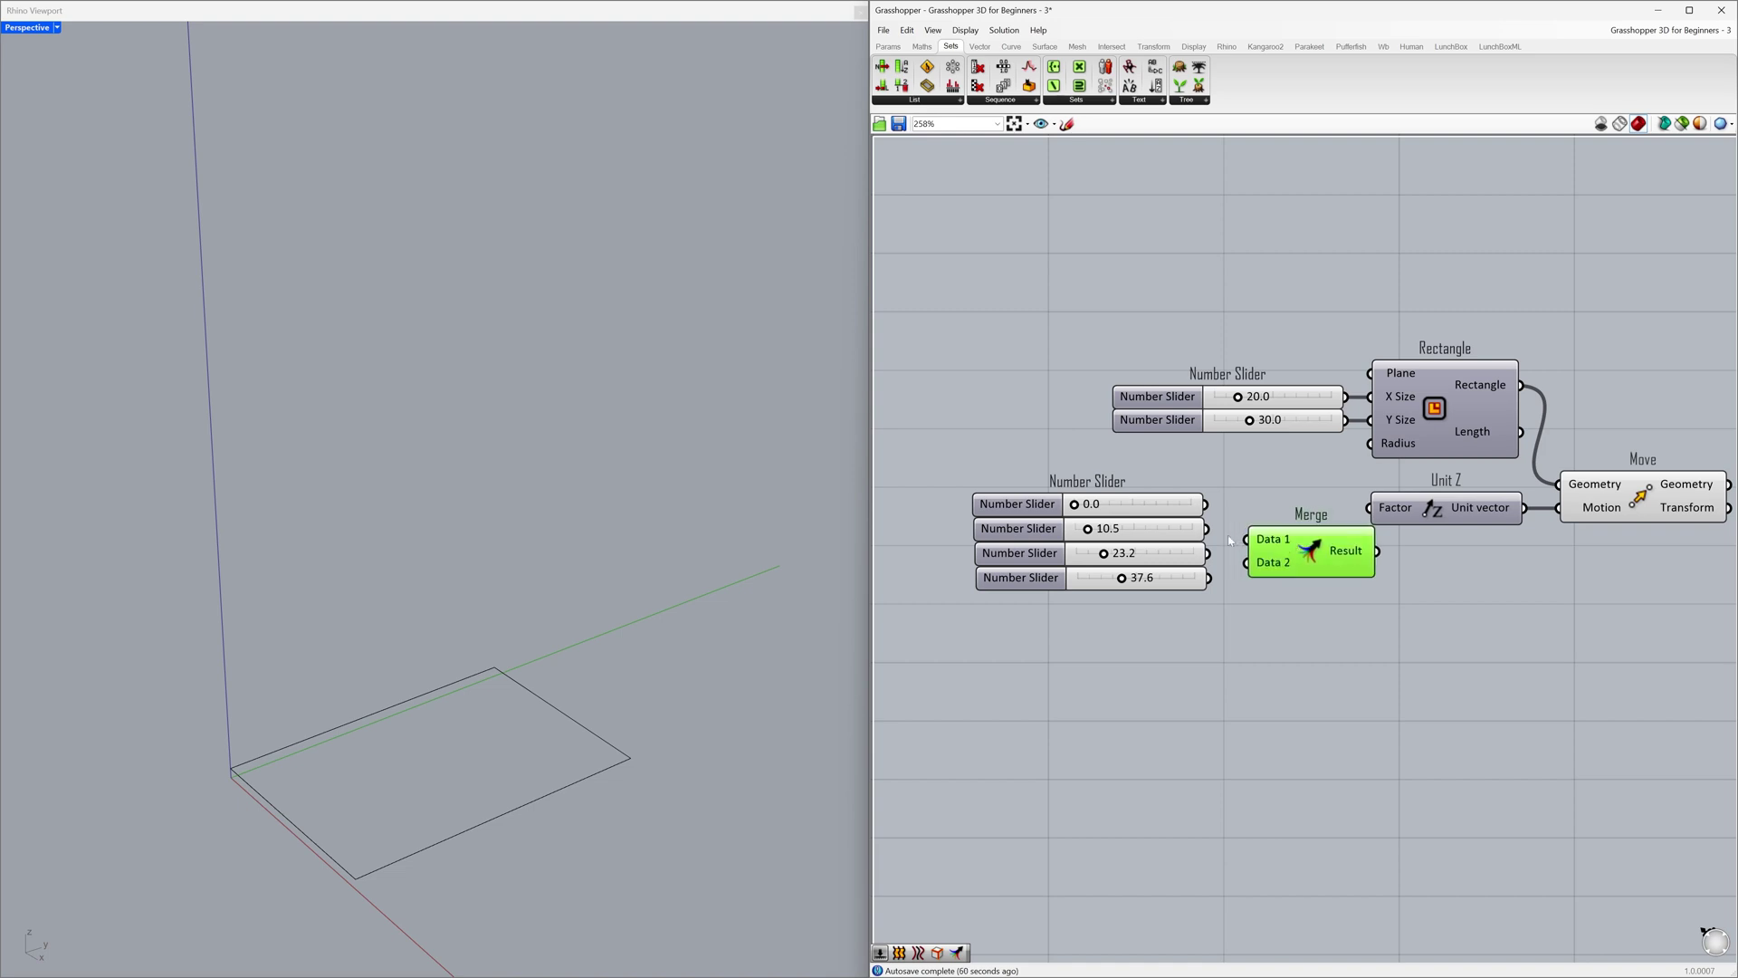
left_click(1229, 541)
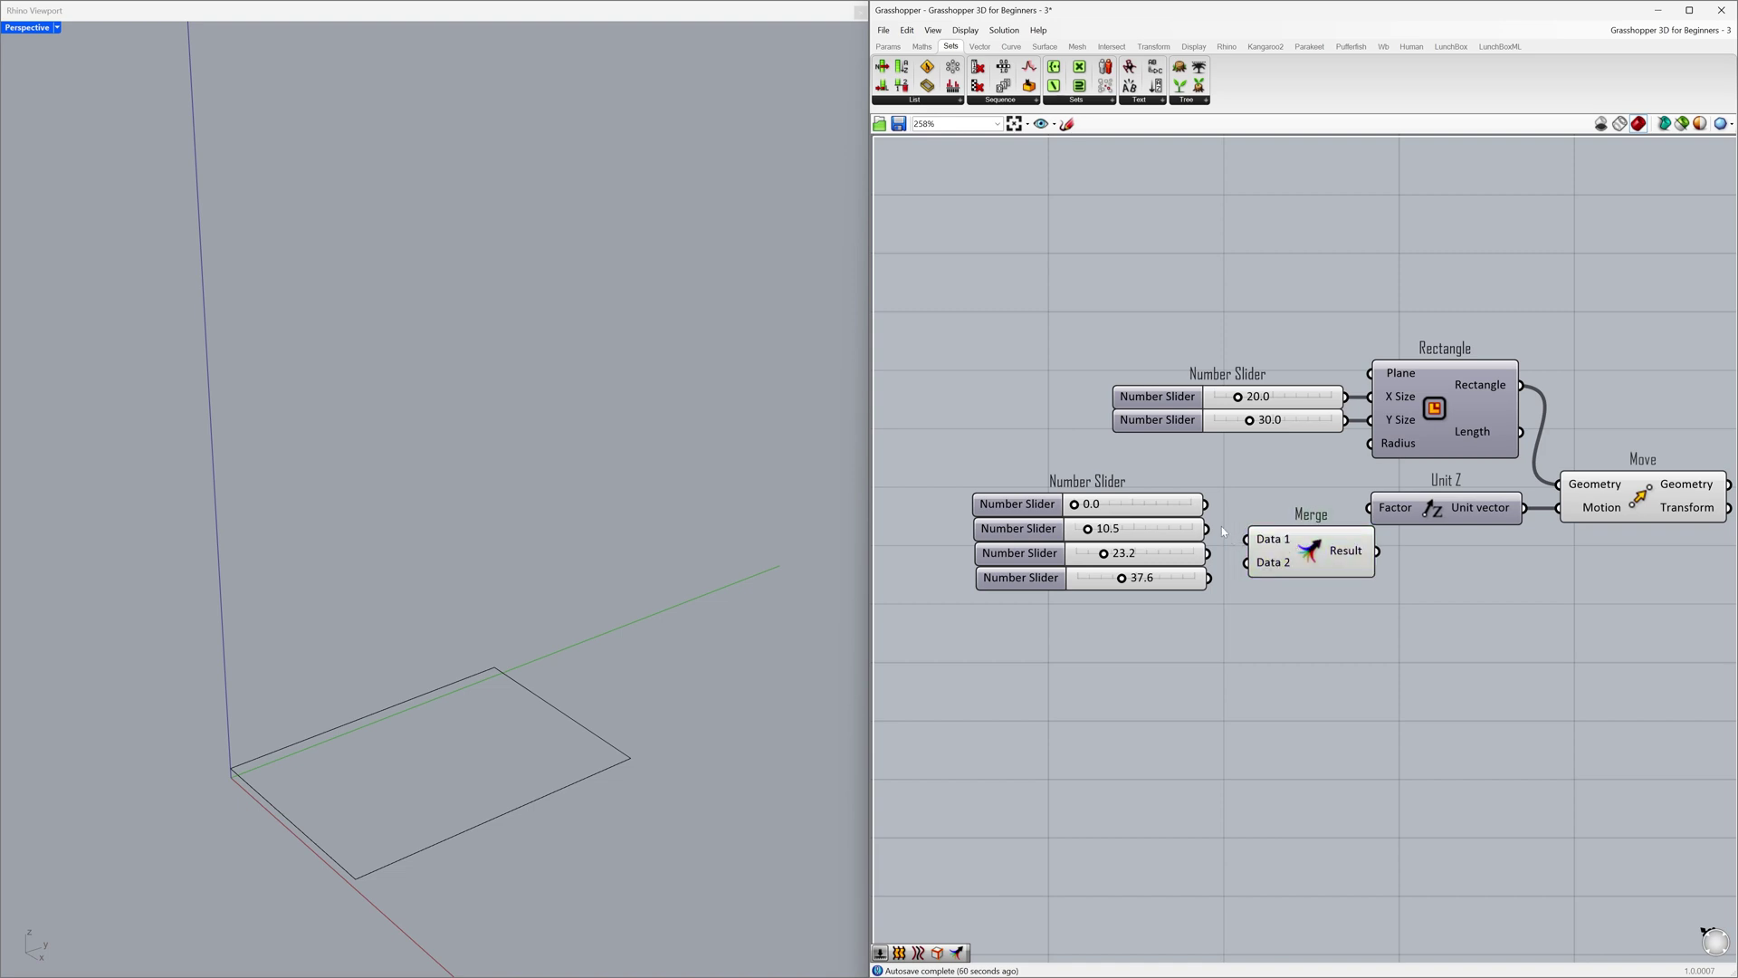
- Wire the four height sliders into Merge and its Result into Unit Z's Factor
left_click_drag(1205, 504, 1258, 586)
left_click_drag(1209, 577, 1257, 591)
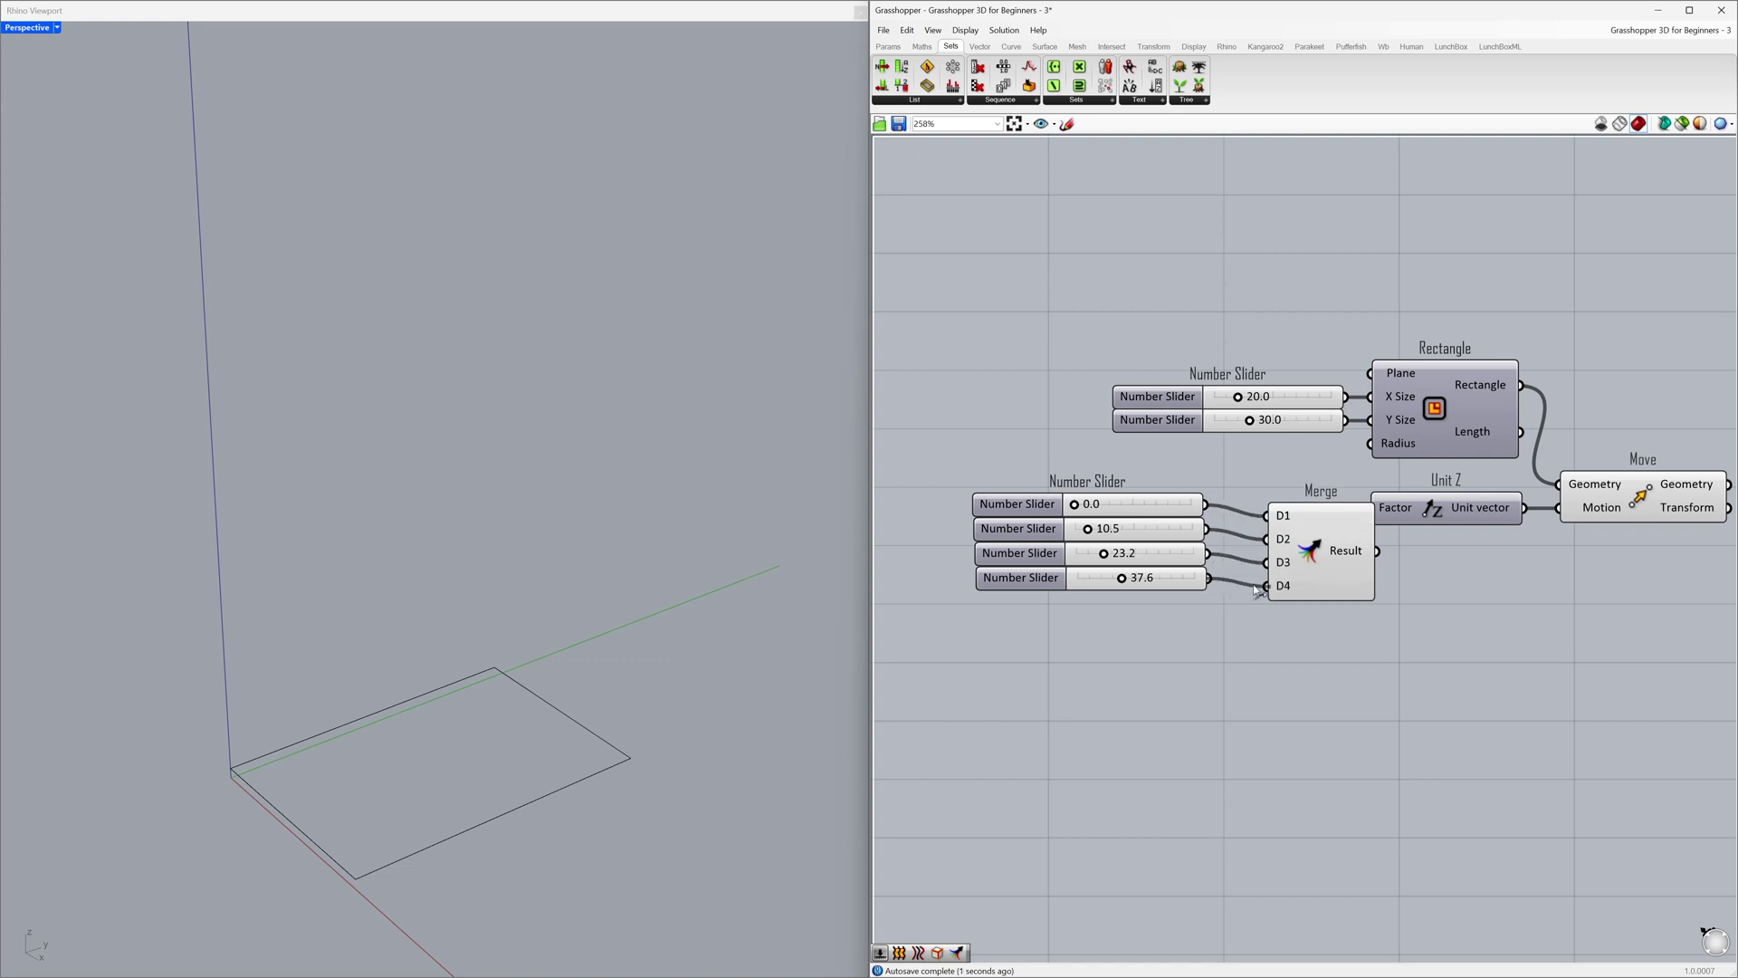
left_click_drag(1318, 493, 1154, 595)
left_click_drag(1289, 551, 1219, 550)
left_click(1305, 577)
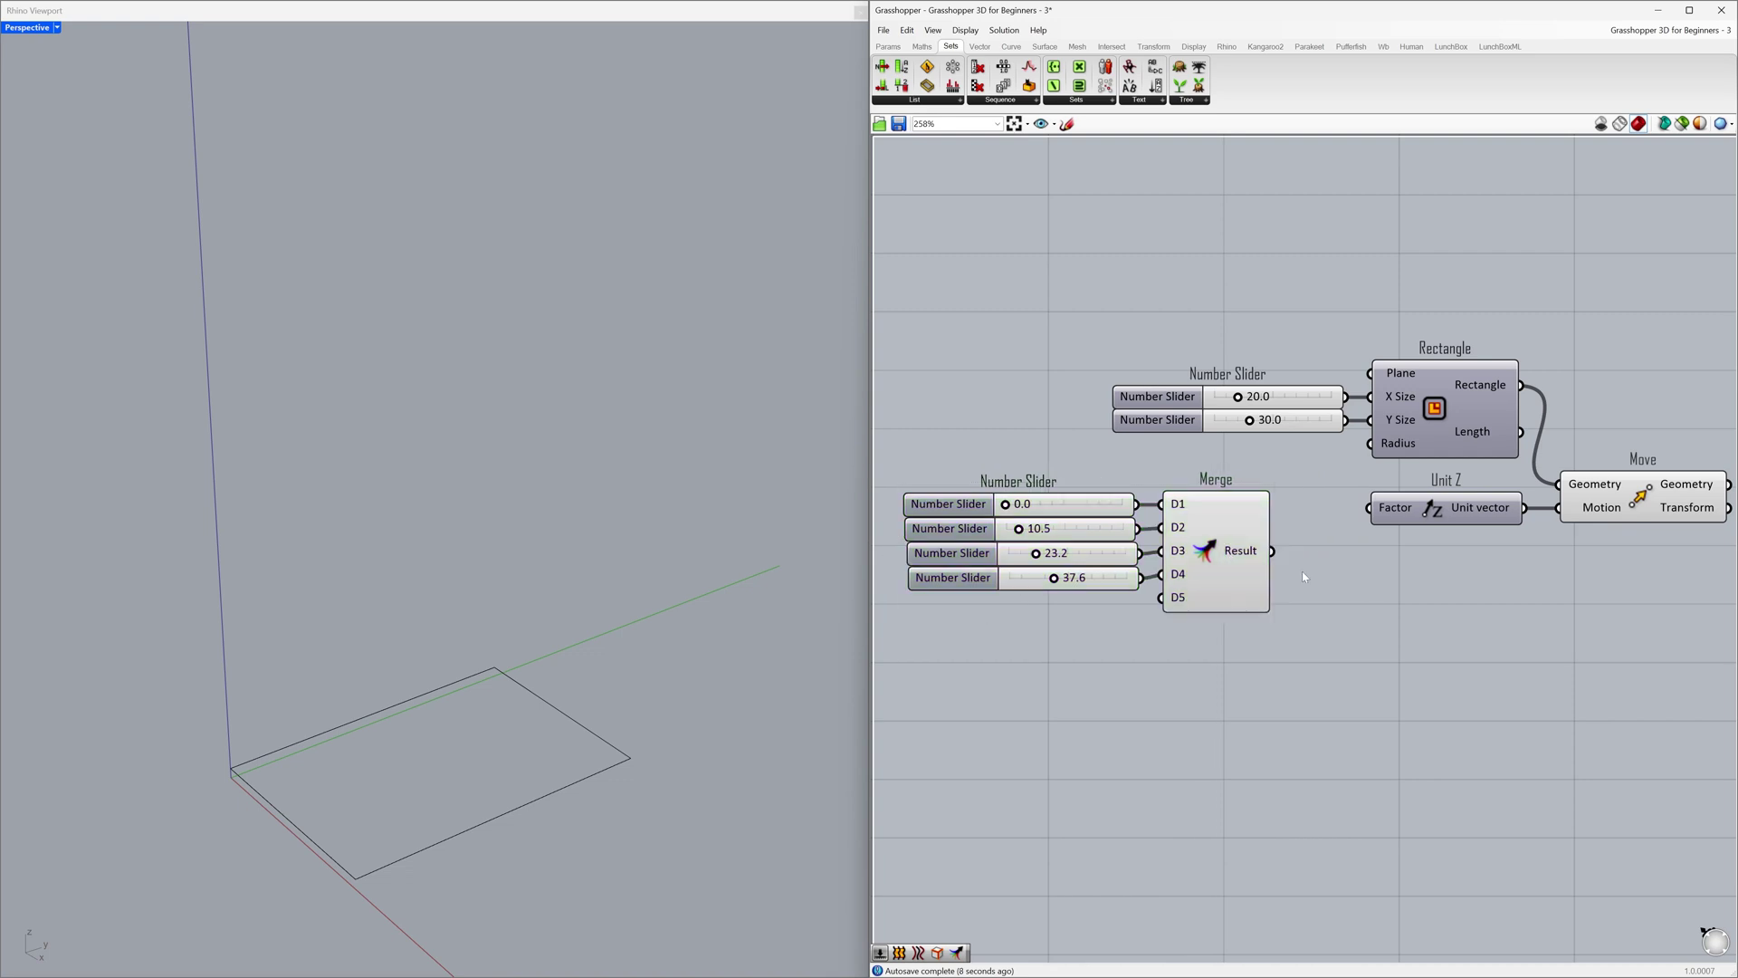
left_click_drag(1272, 550, 1369, 510)
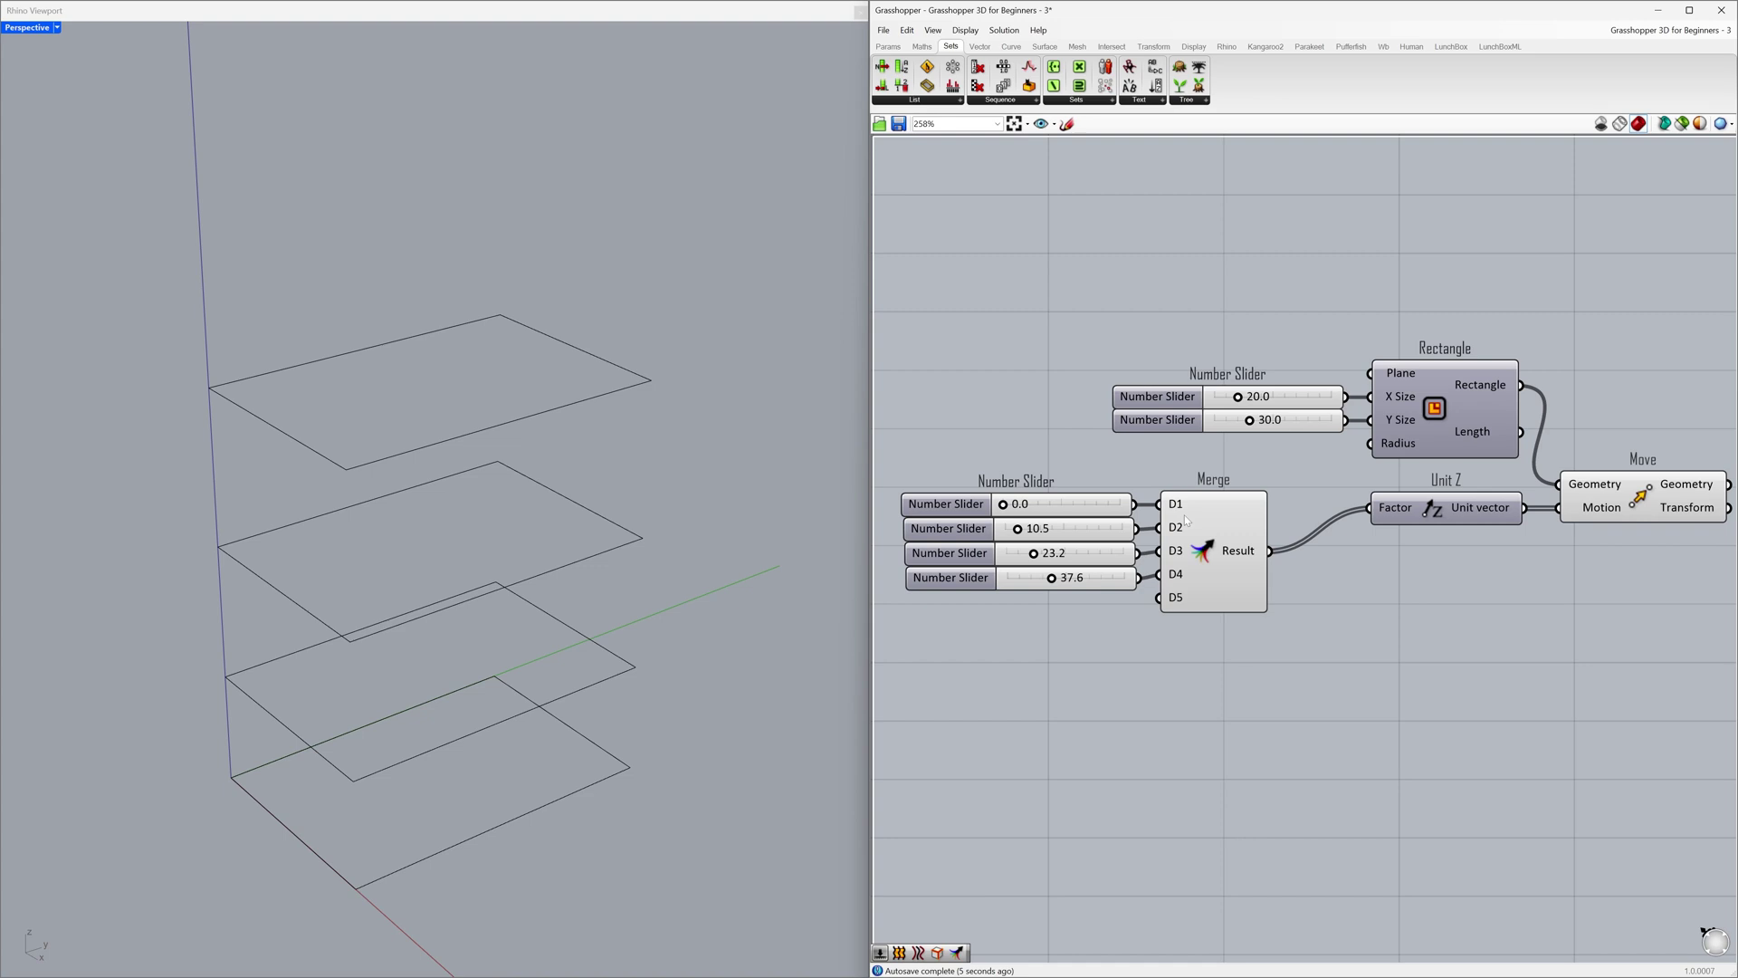
- Change the 10.5, 23.2 and 37.6 height sliders to 15, 30 and 45
left_click(1102, 509)
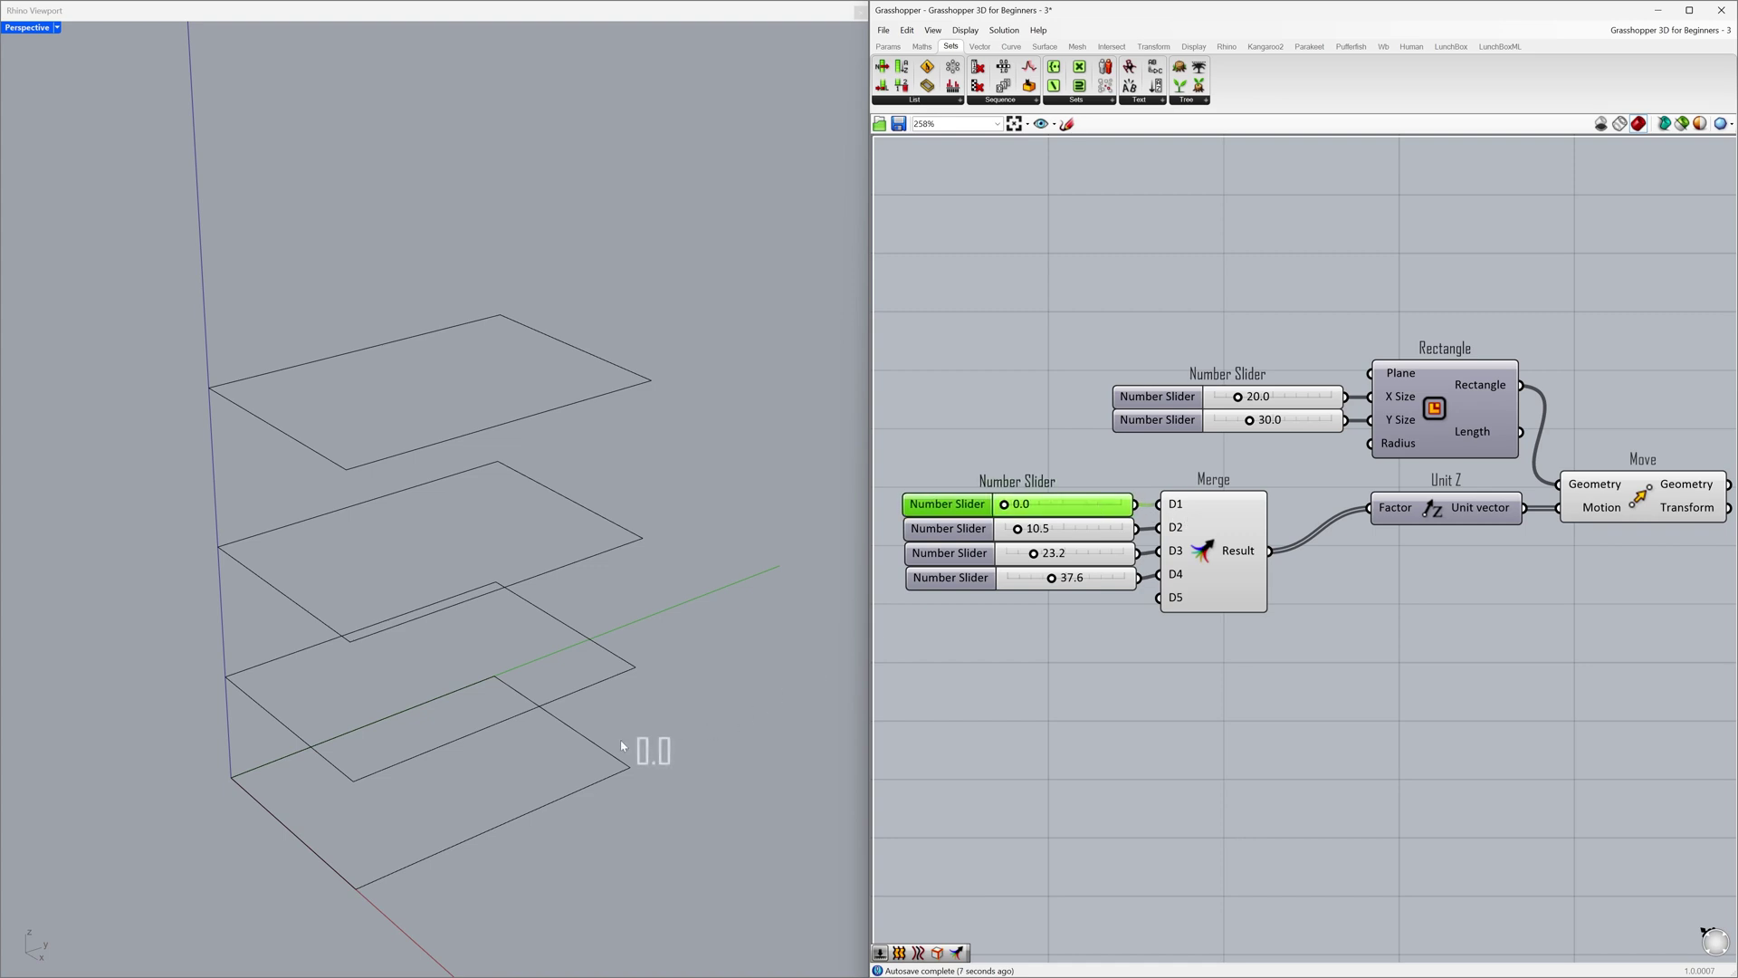
left_click(1076, 532)
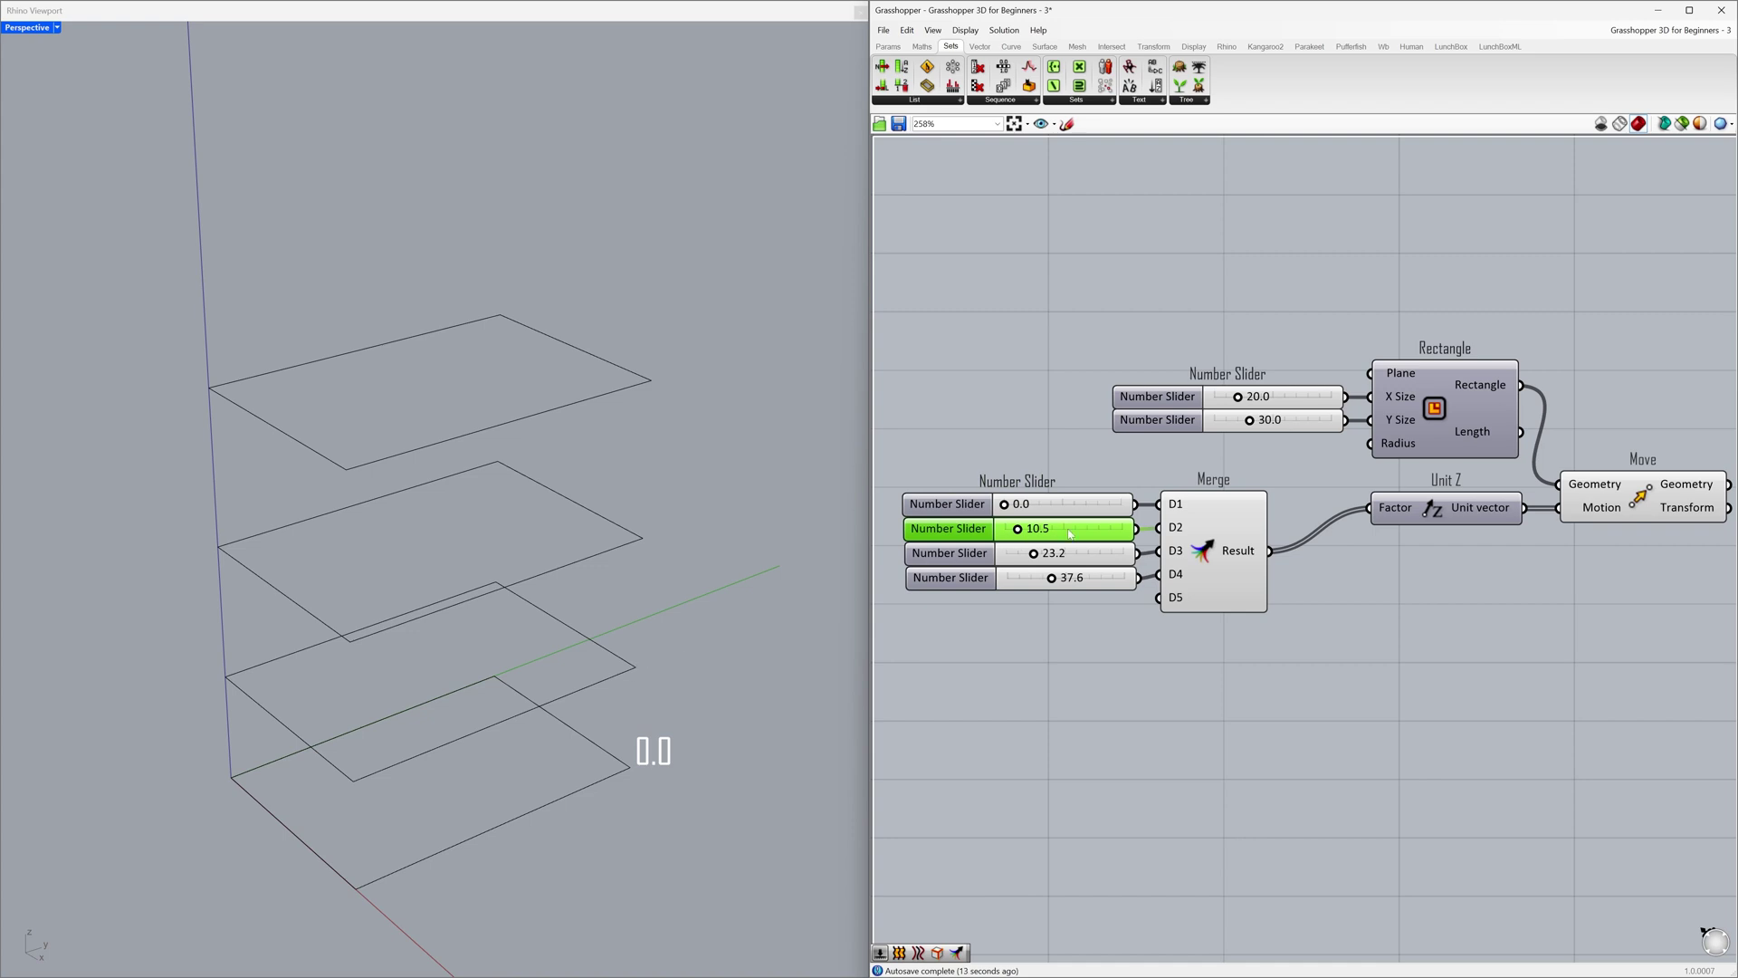
double_click(1069, 534)
type("15")
key("Return")
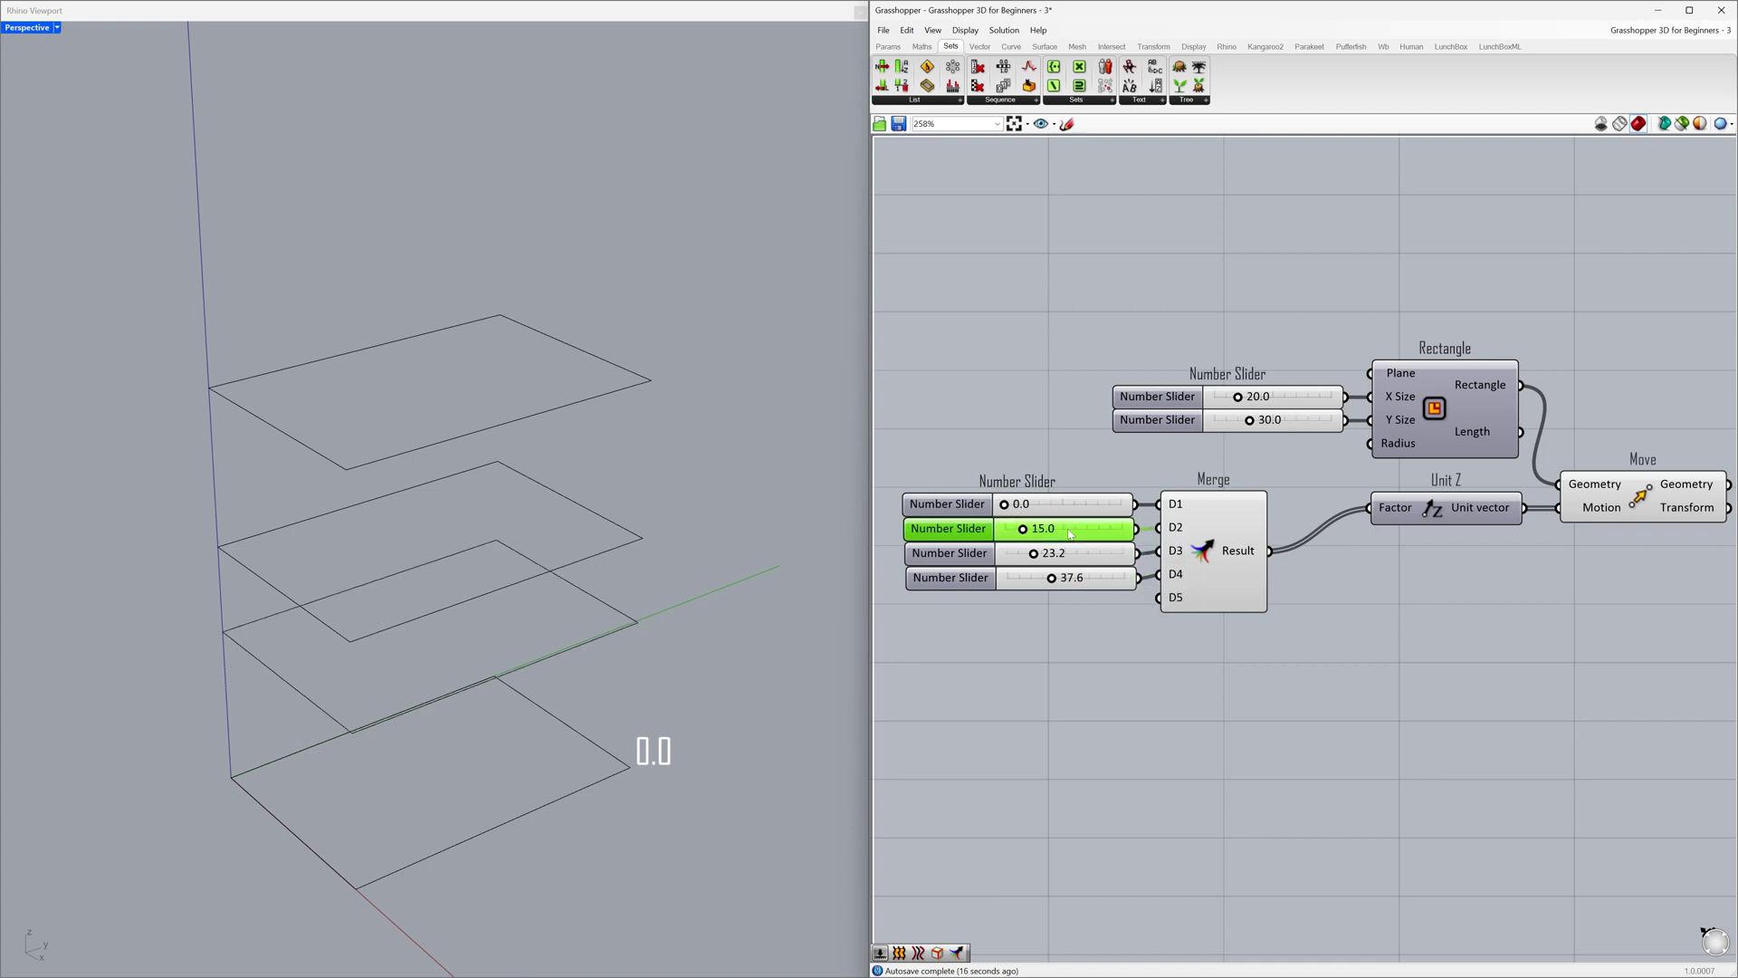
left_click(1078, 551)
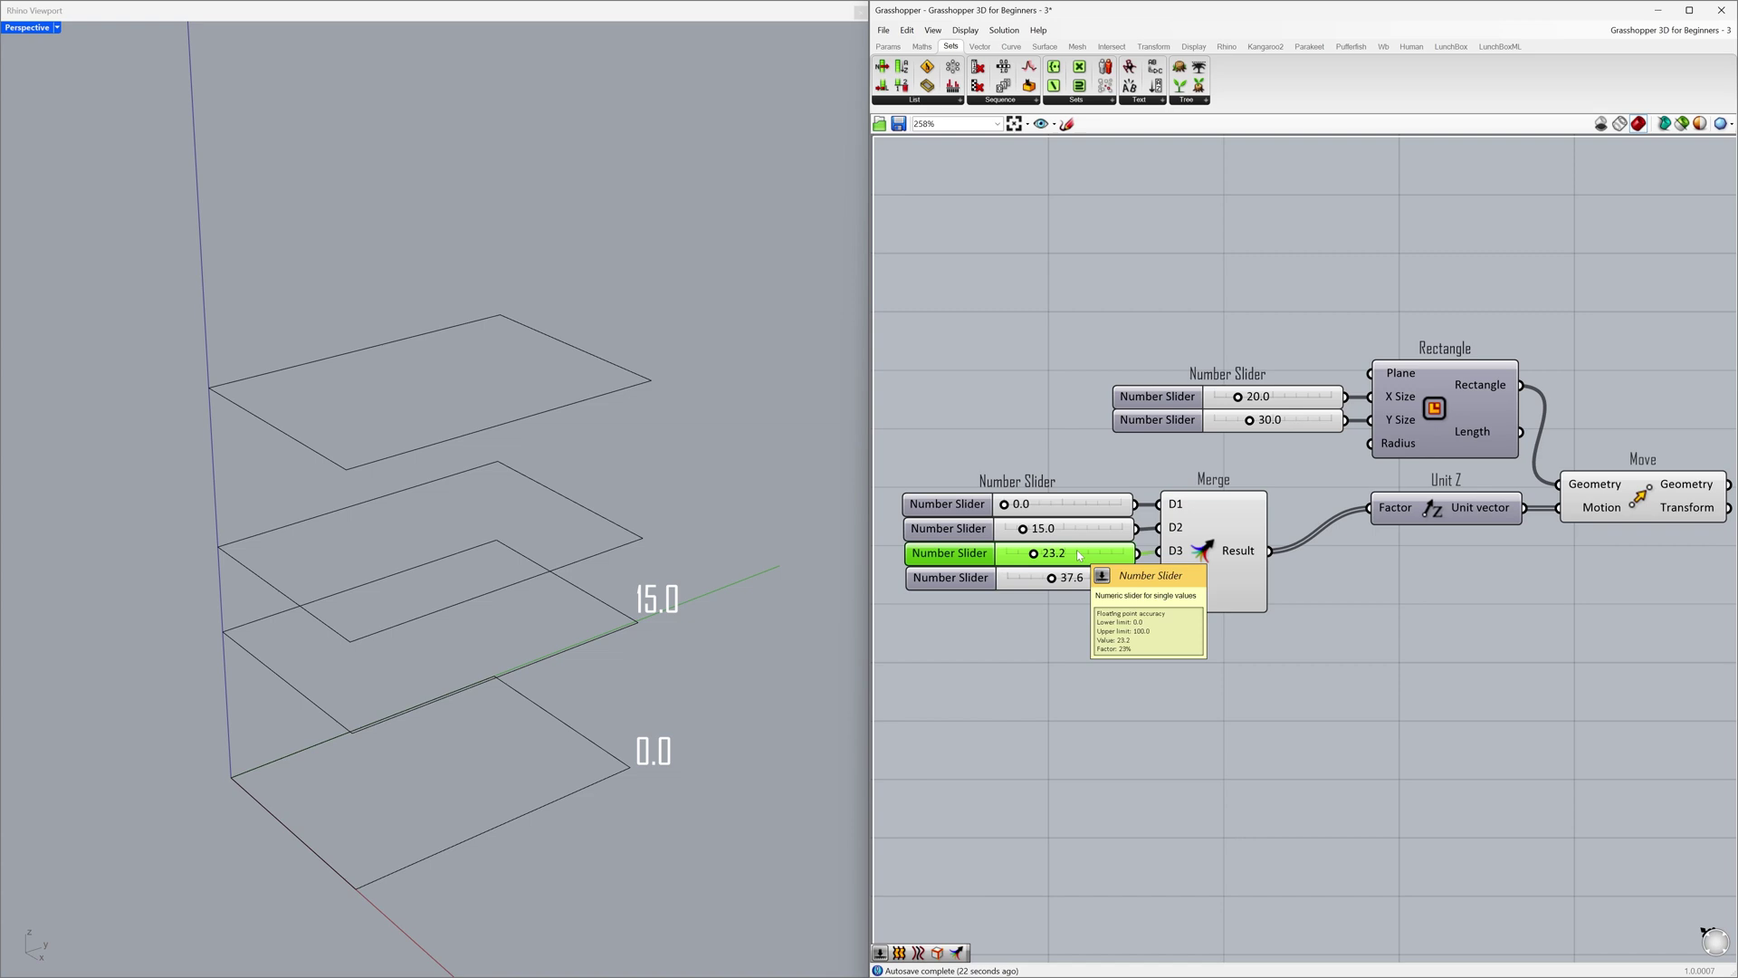
double_click(1077, 550)
type("30")
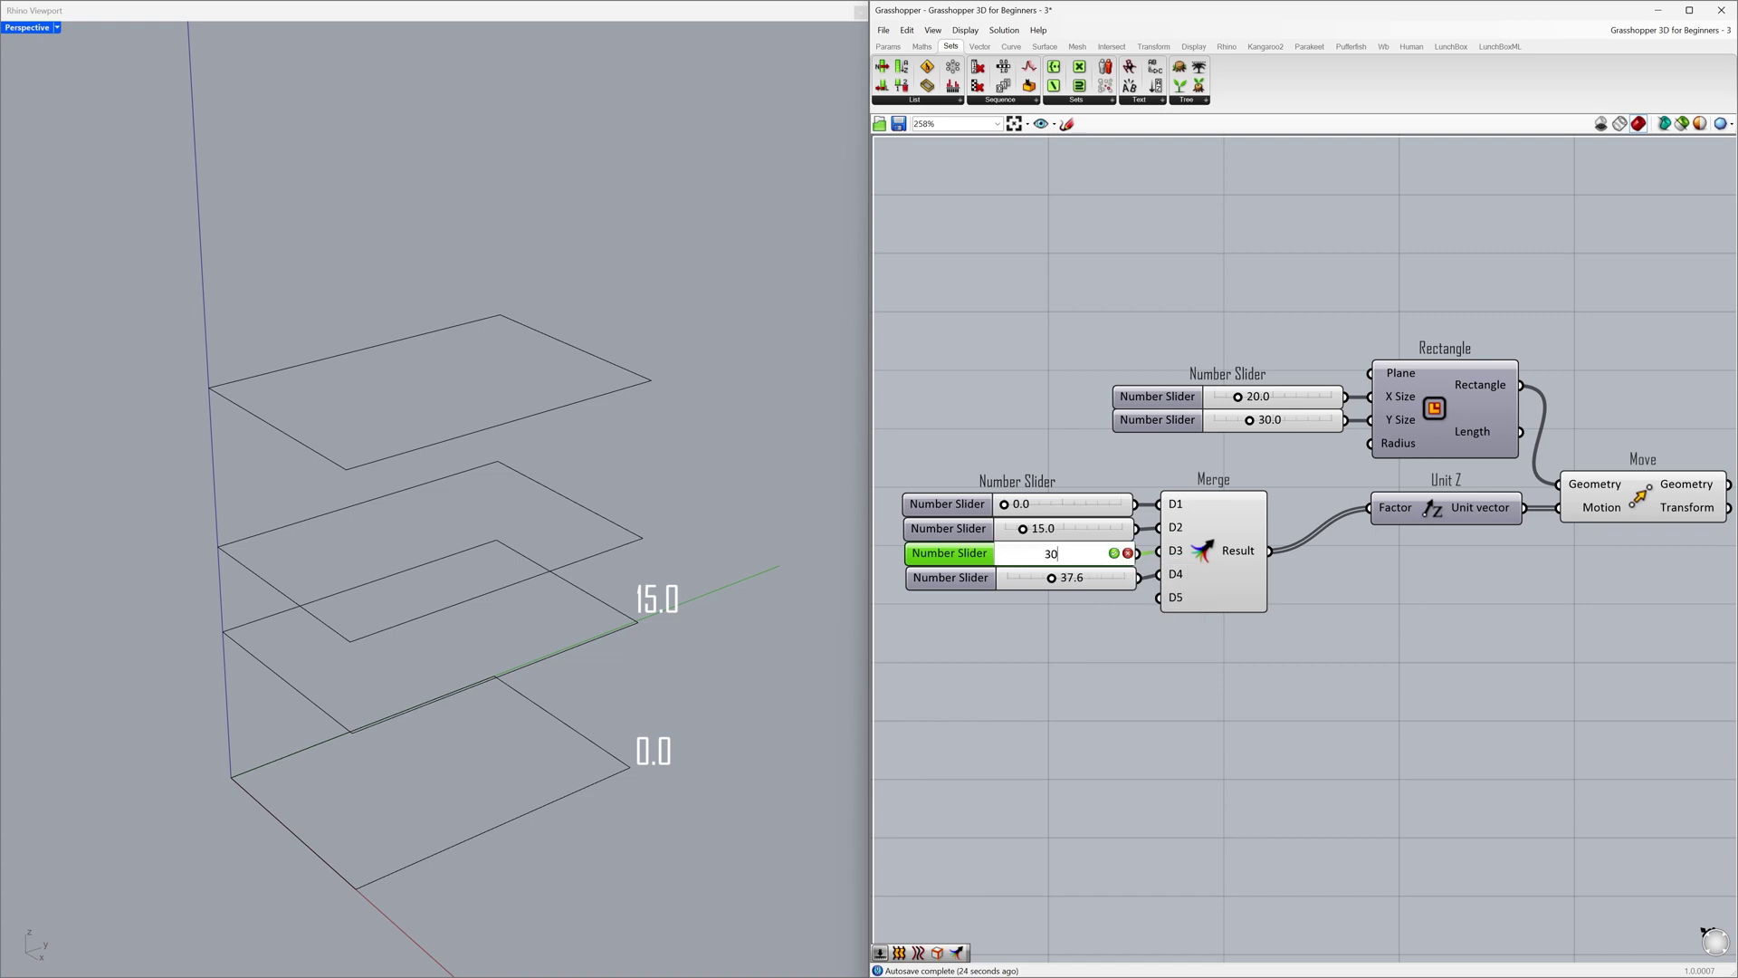
key("Return")
left_click(1086, 577)
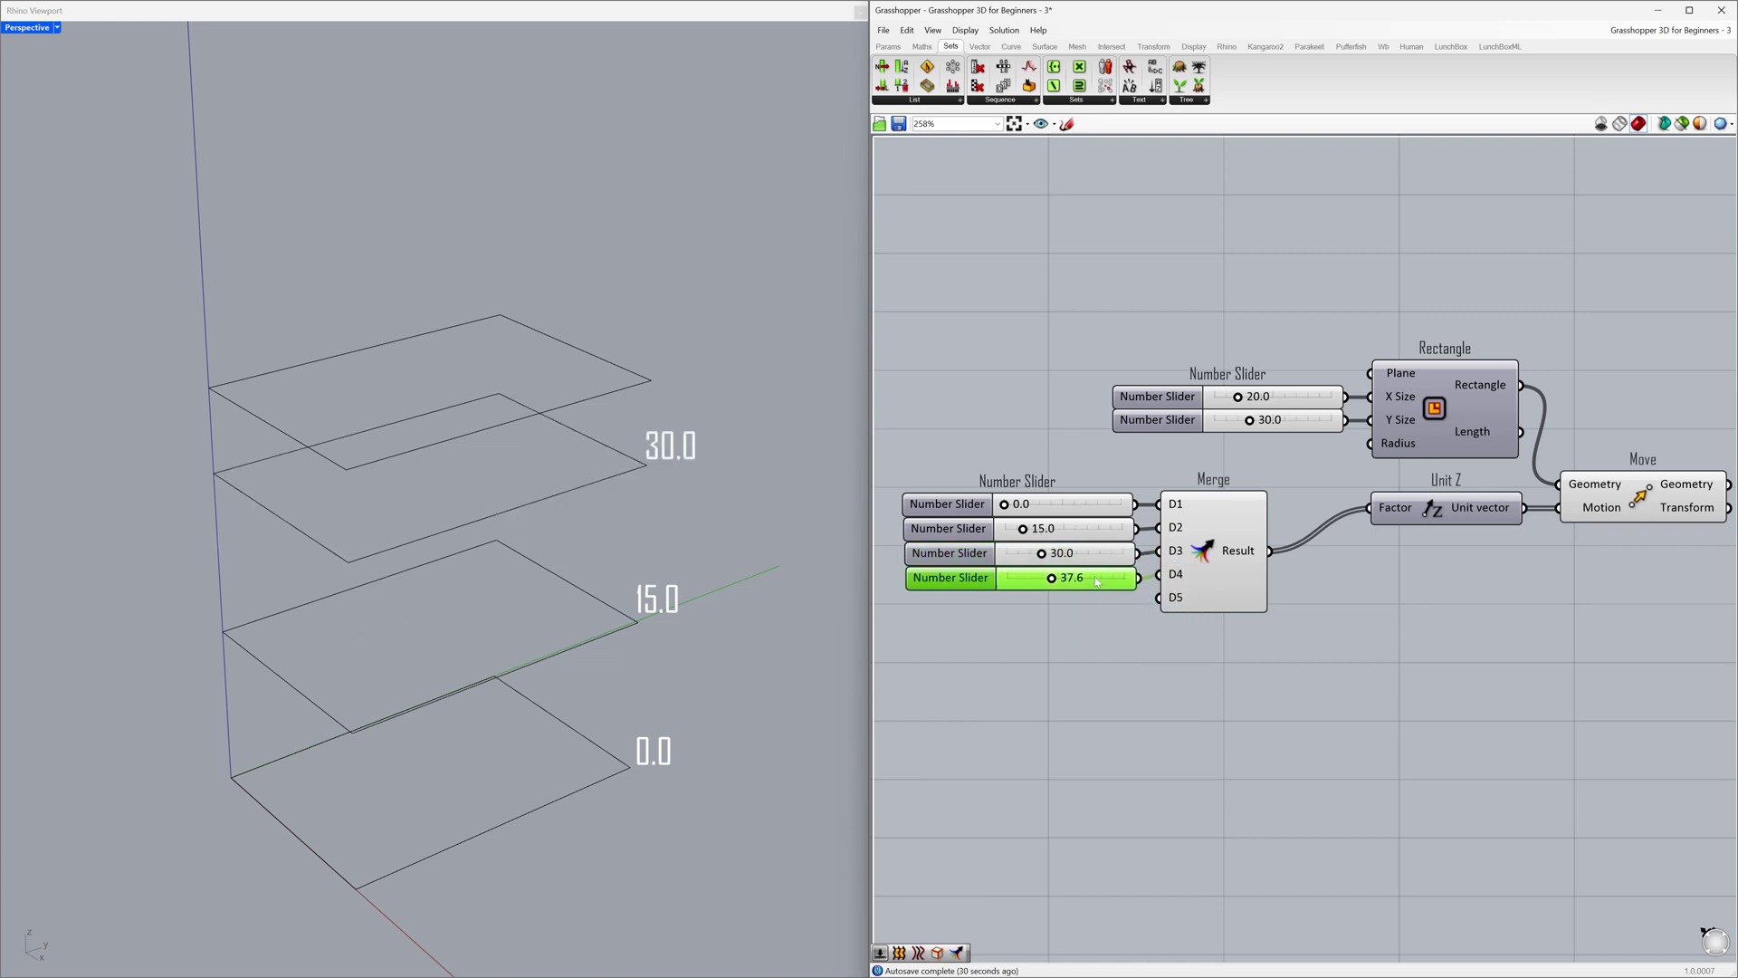
double_click(1086, 577)
type("45")
key("Return")
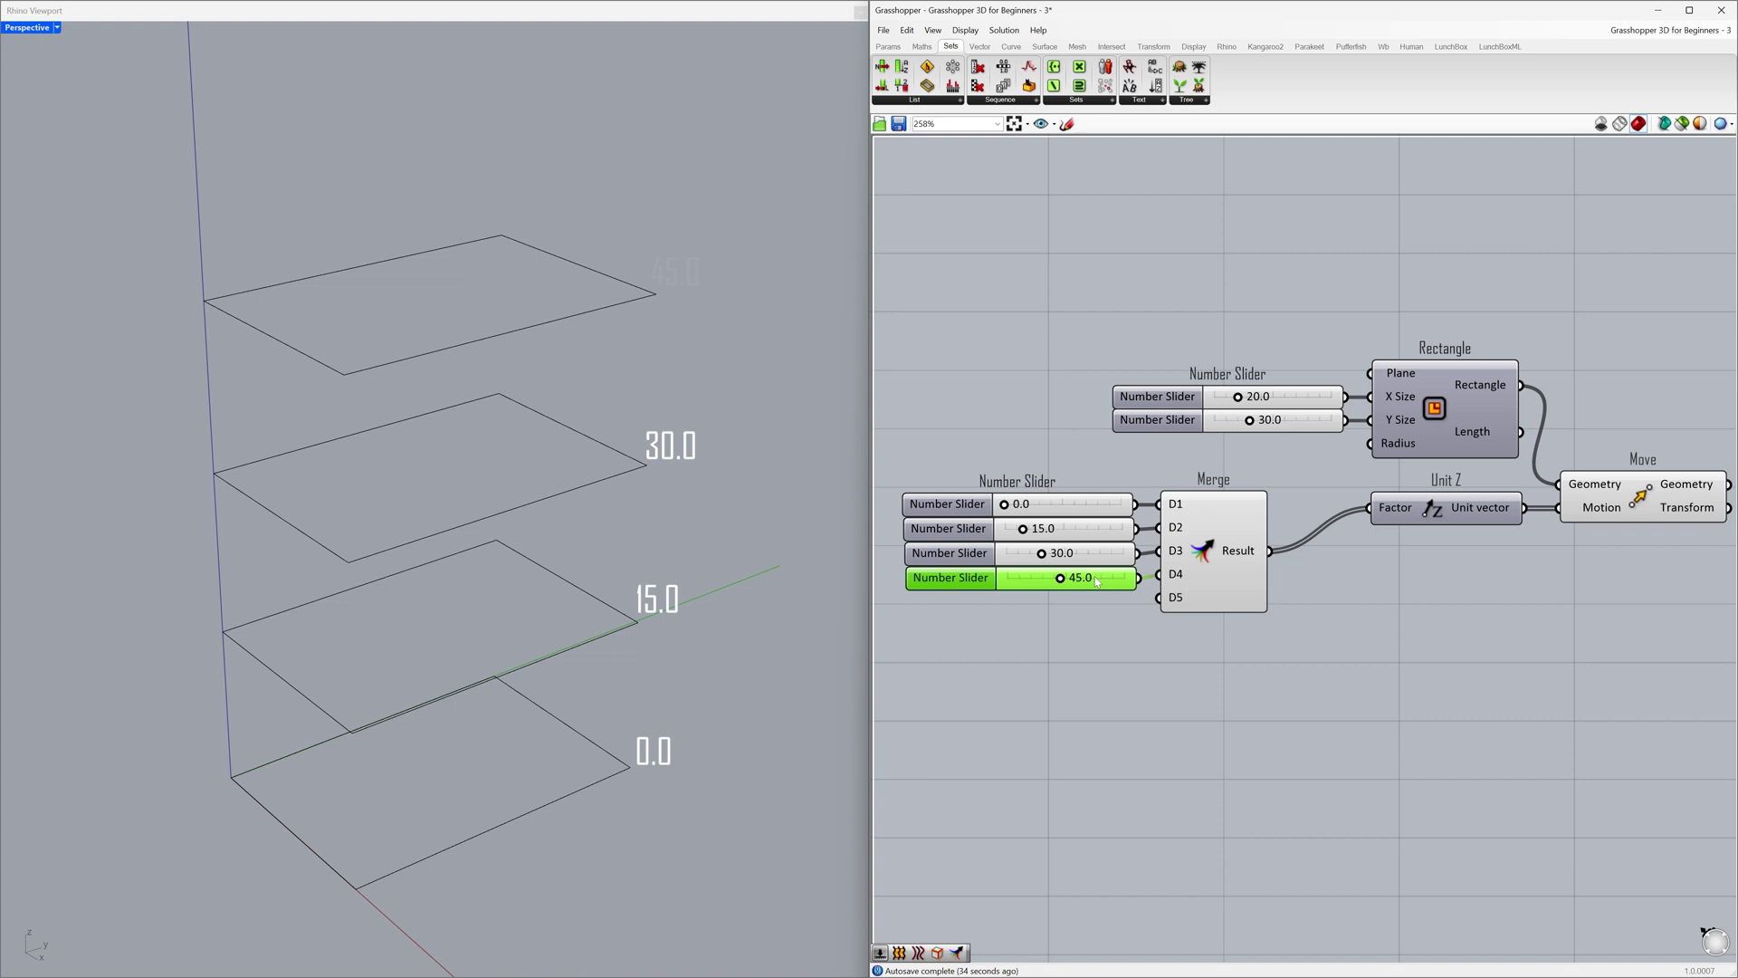
- Align the lower sliders and move Unit Z and Move slightly lower
left_click(1105, 595)
left_click_drag(1112, 534, 1121, 577)
left_click_drag(1419, 514, 1419, 557)
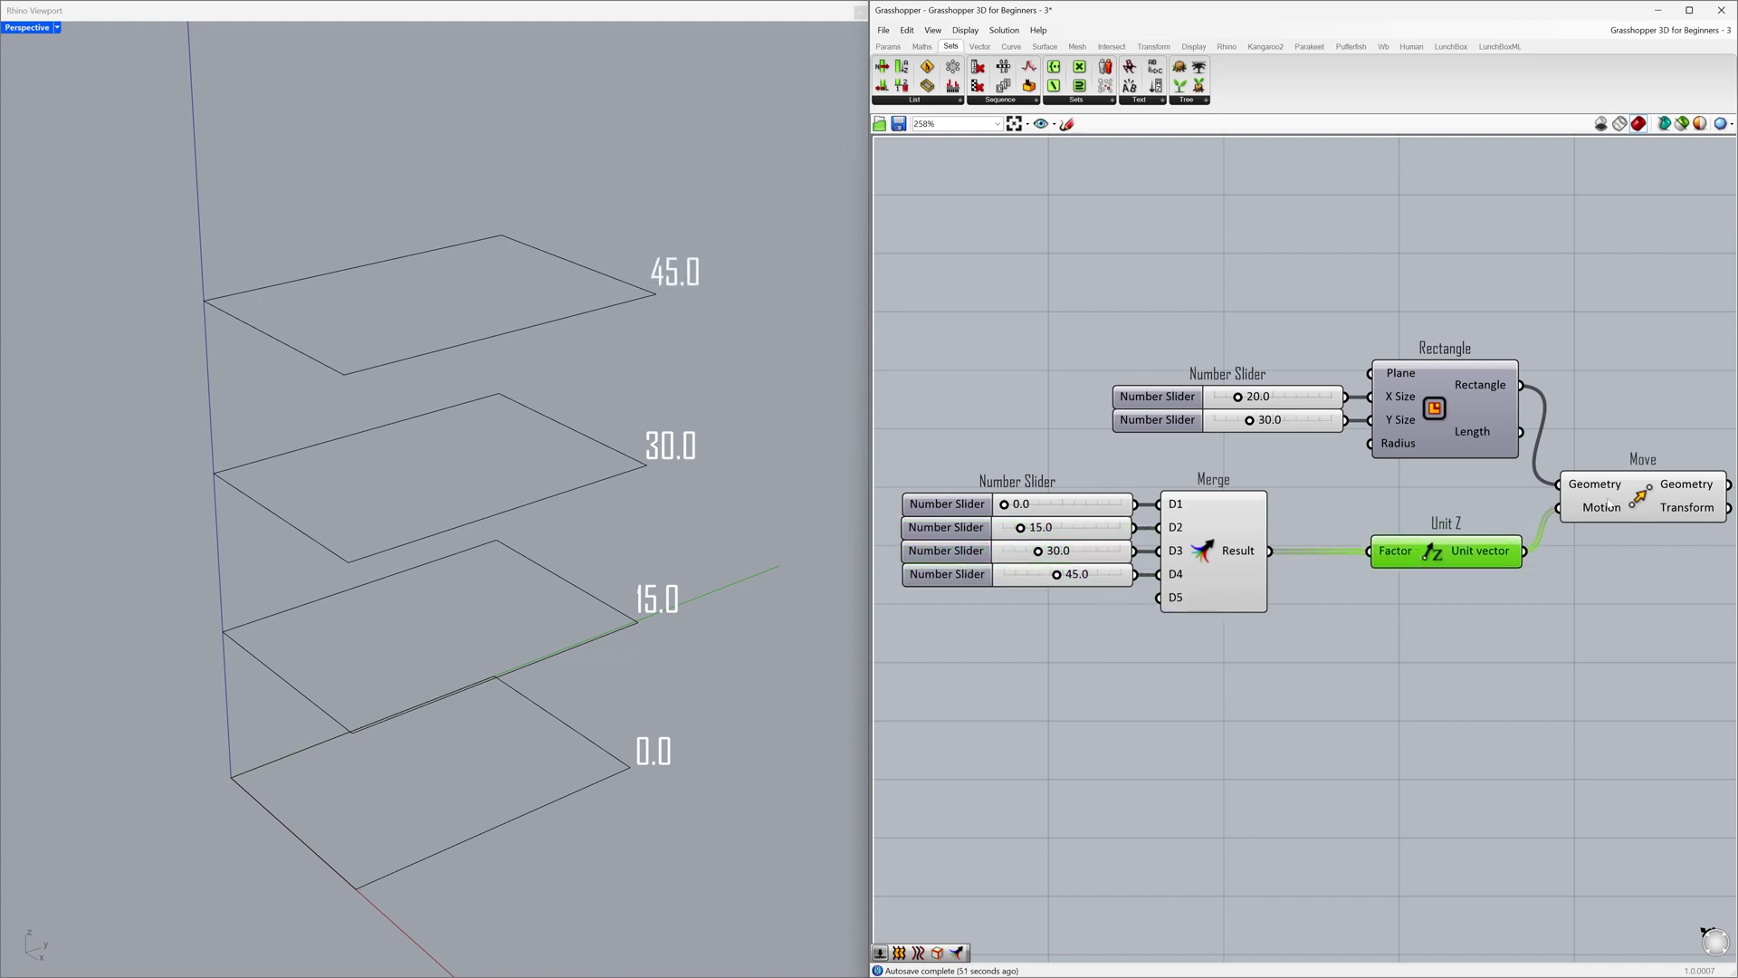
left_click_drag(1634, 497, 1631, 541)
- Shift the four sliders and the Merge right to clear empty canvas space
left_click_drag(1215, 620, 1277, 580)
left_click(1434, 644)
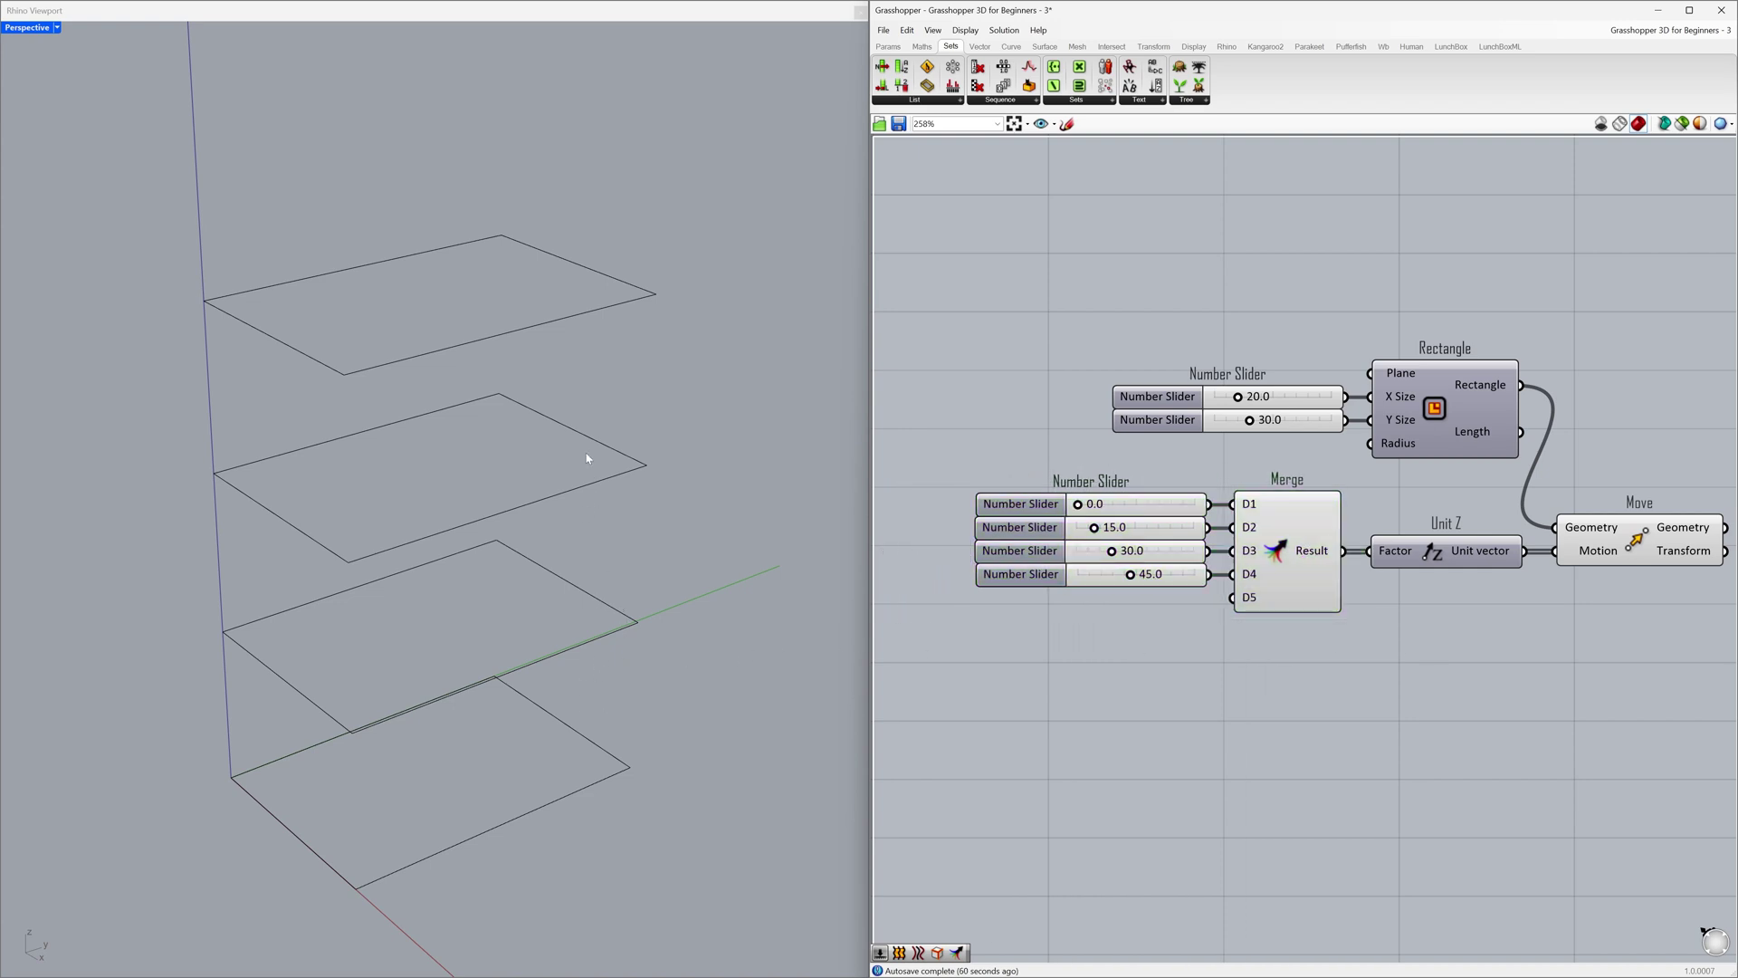
right_click_drag(1627, 614, 1261, 602)
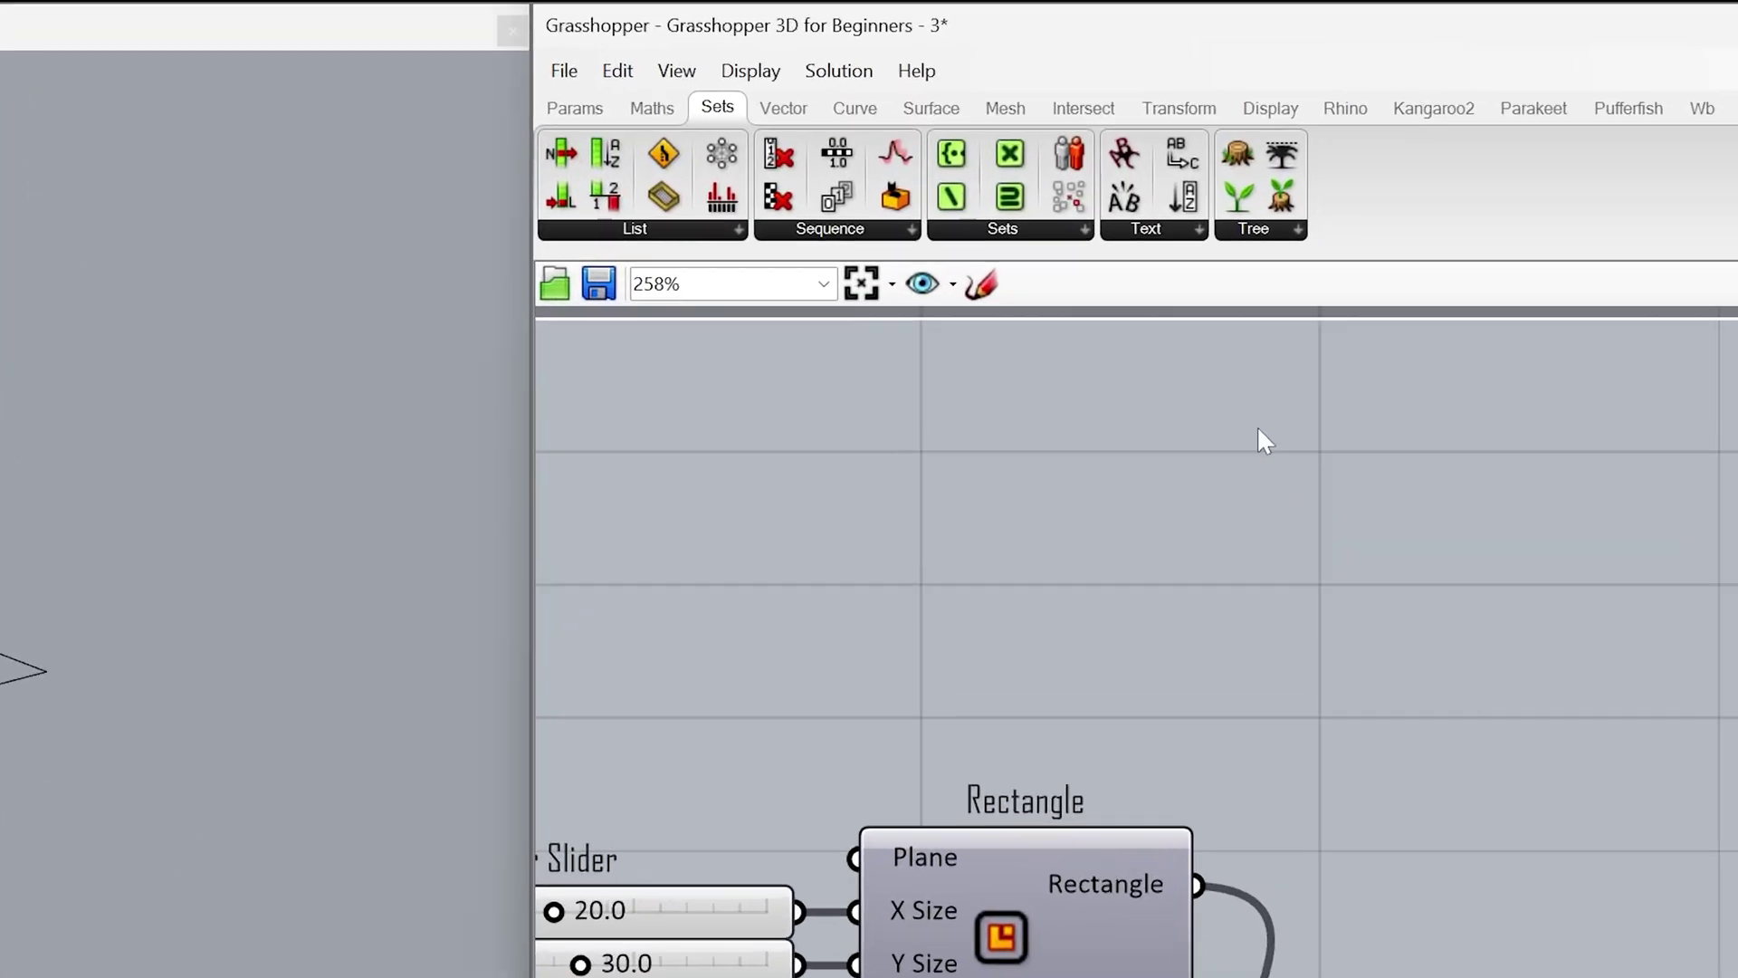
- Add a Rotate component right of Move and wire Move's Geometry into it
left_click(1182, 116)
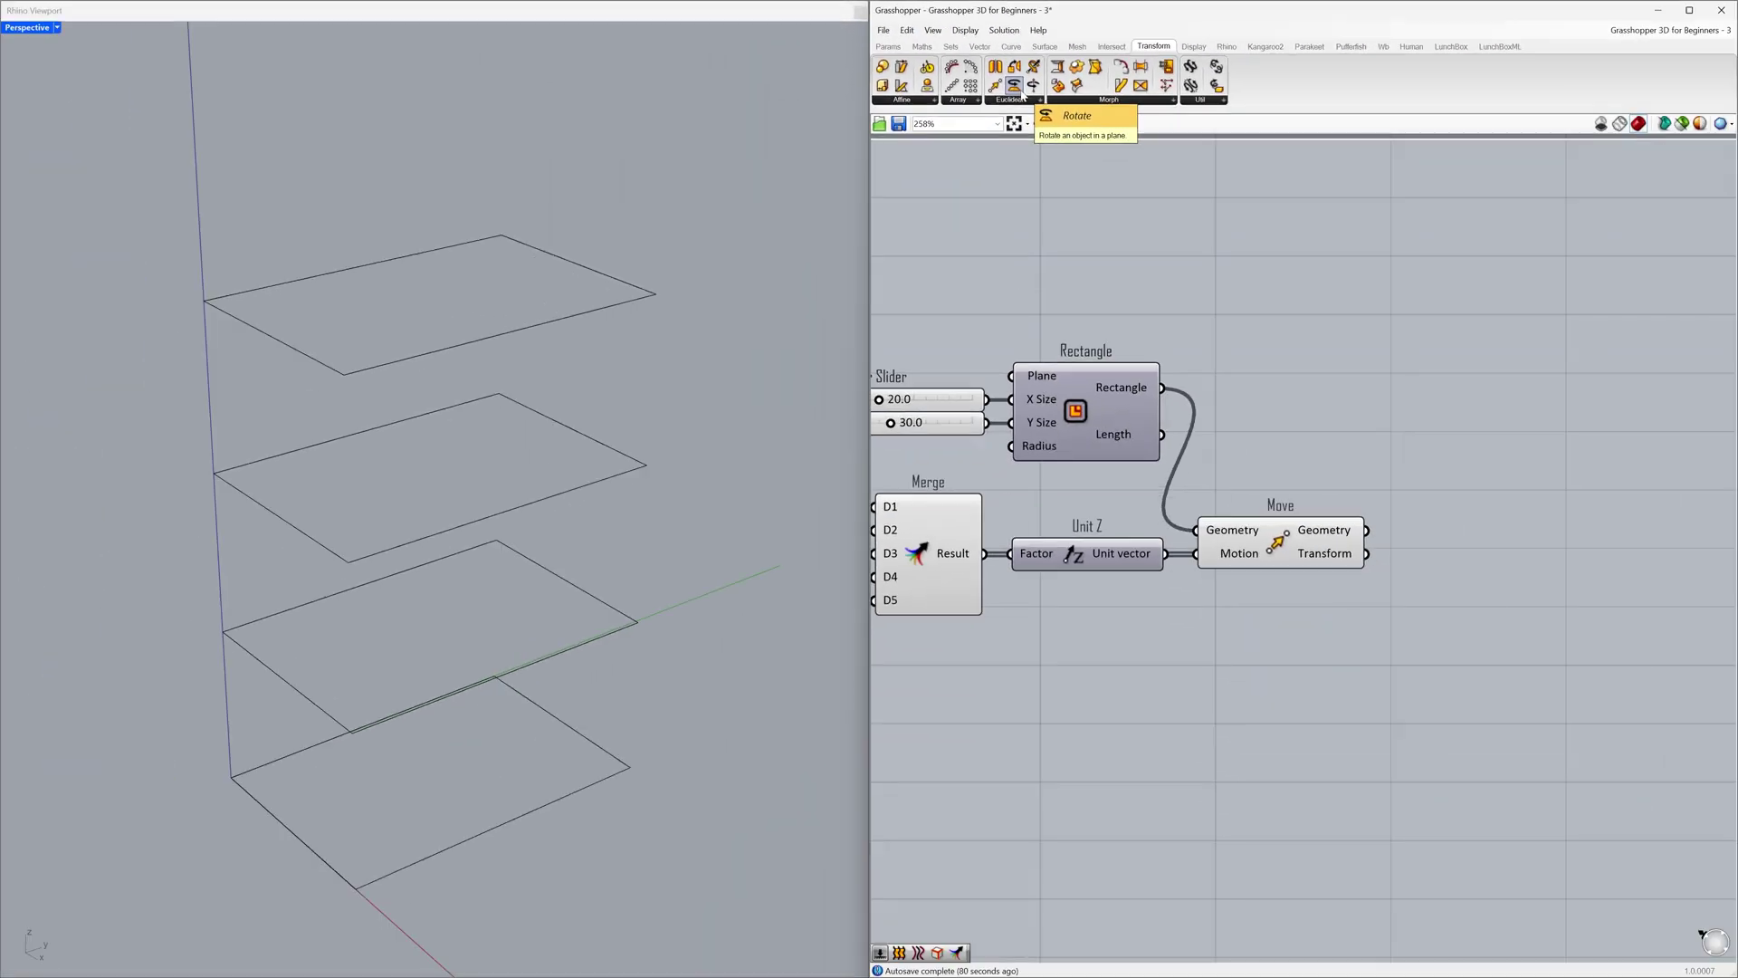
left_click_drag(841, 212, 1686, 749)
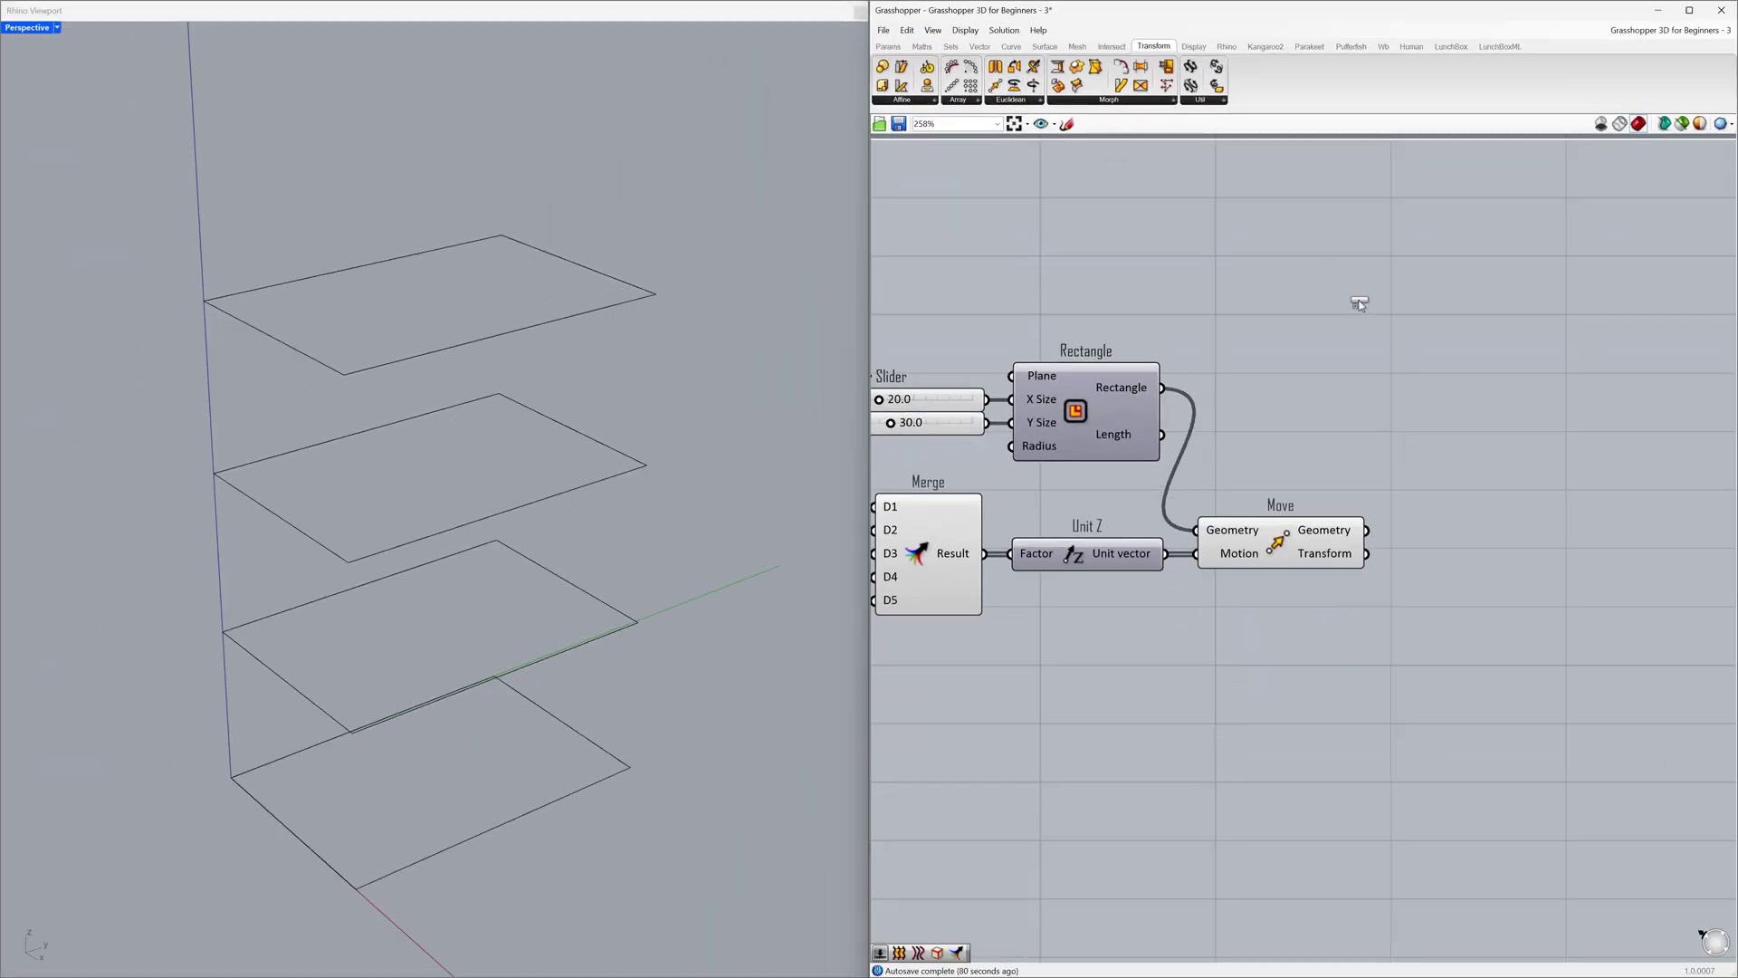
left_click_drag(1359, 304, 1536, 539)
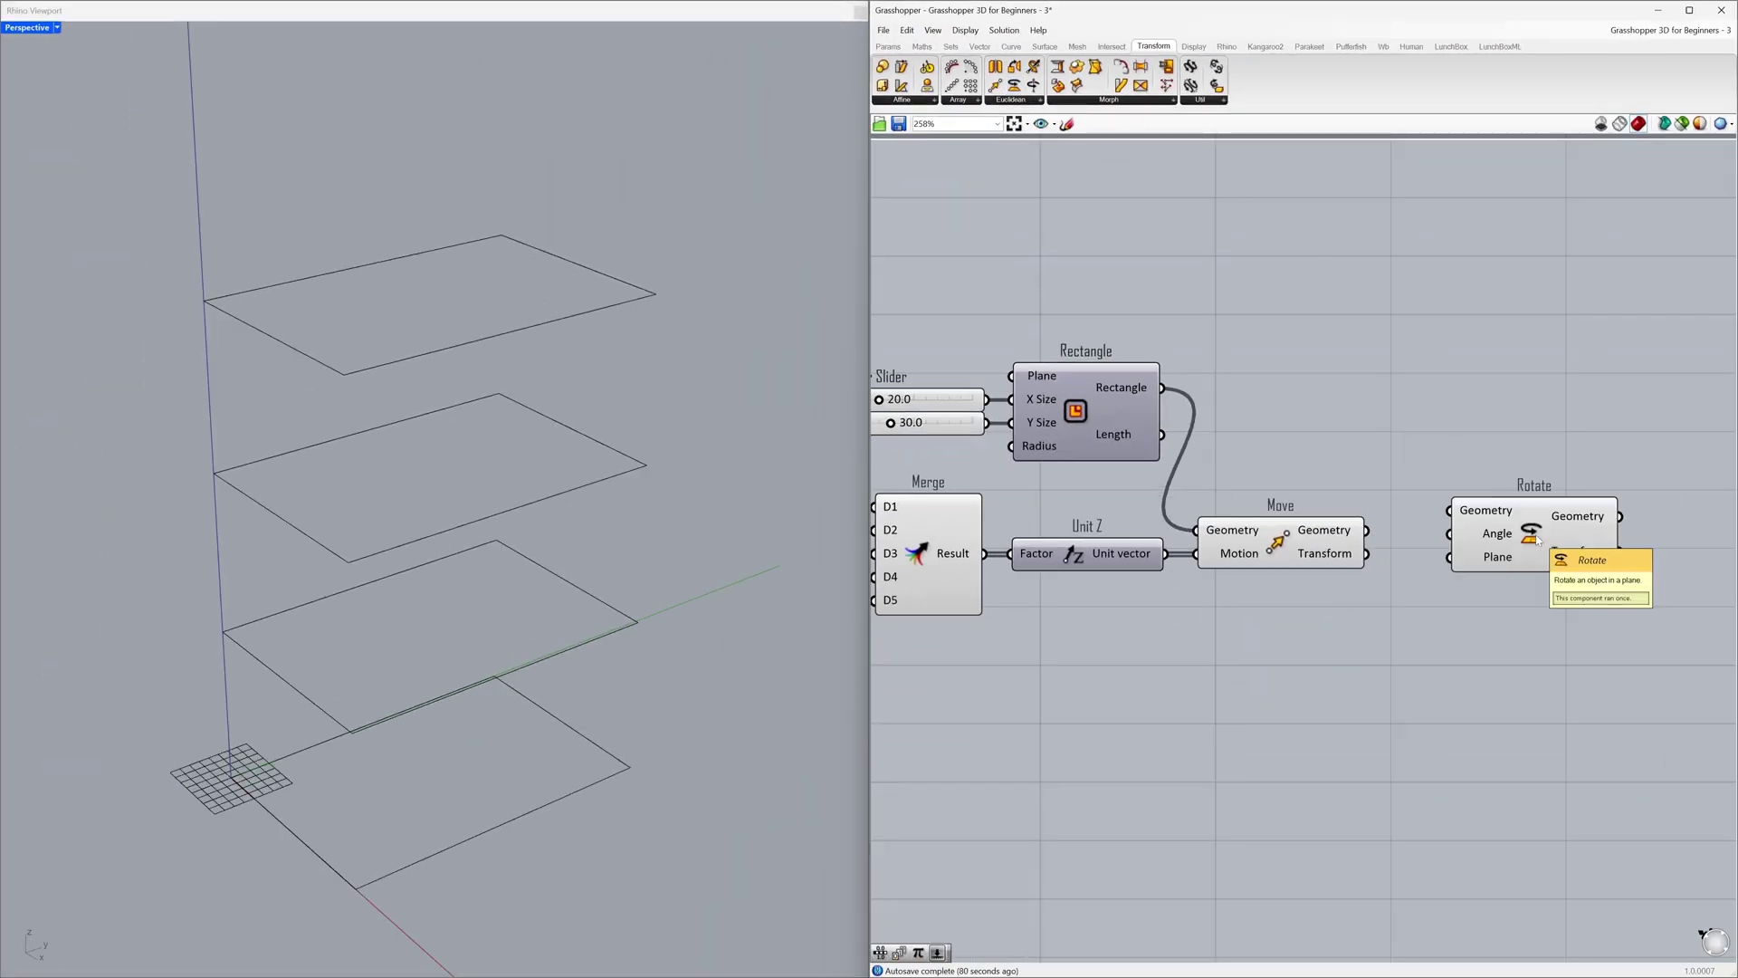
left_click(1337, 537)
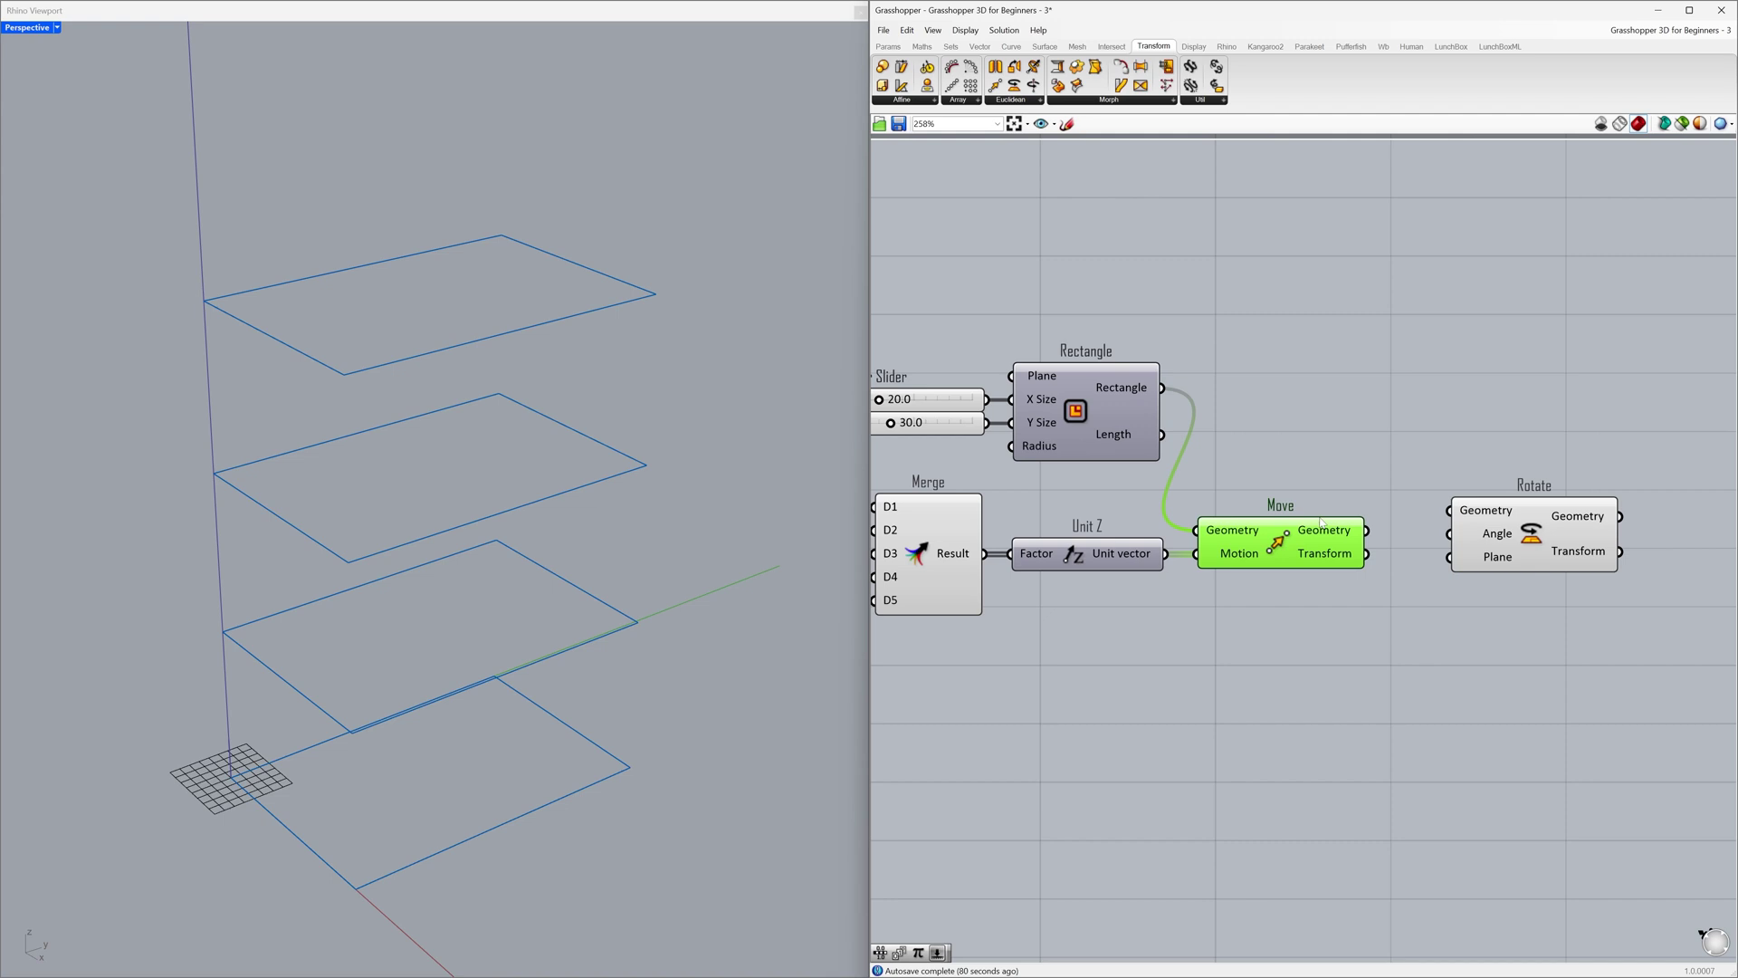
left_click_drag(1366, 531, 1542, 540)
left_click(1436, 590)
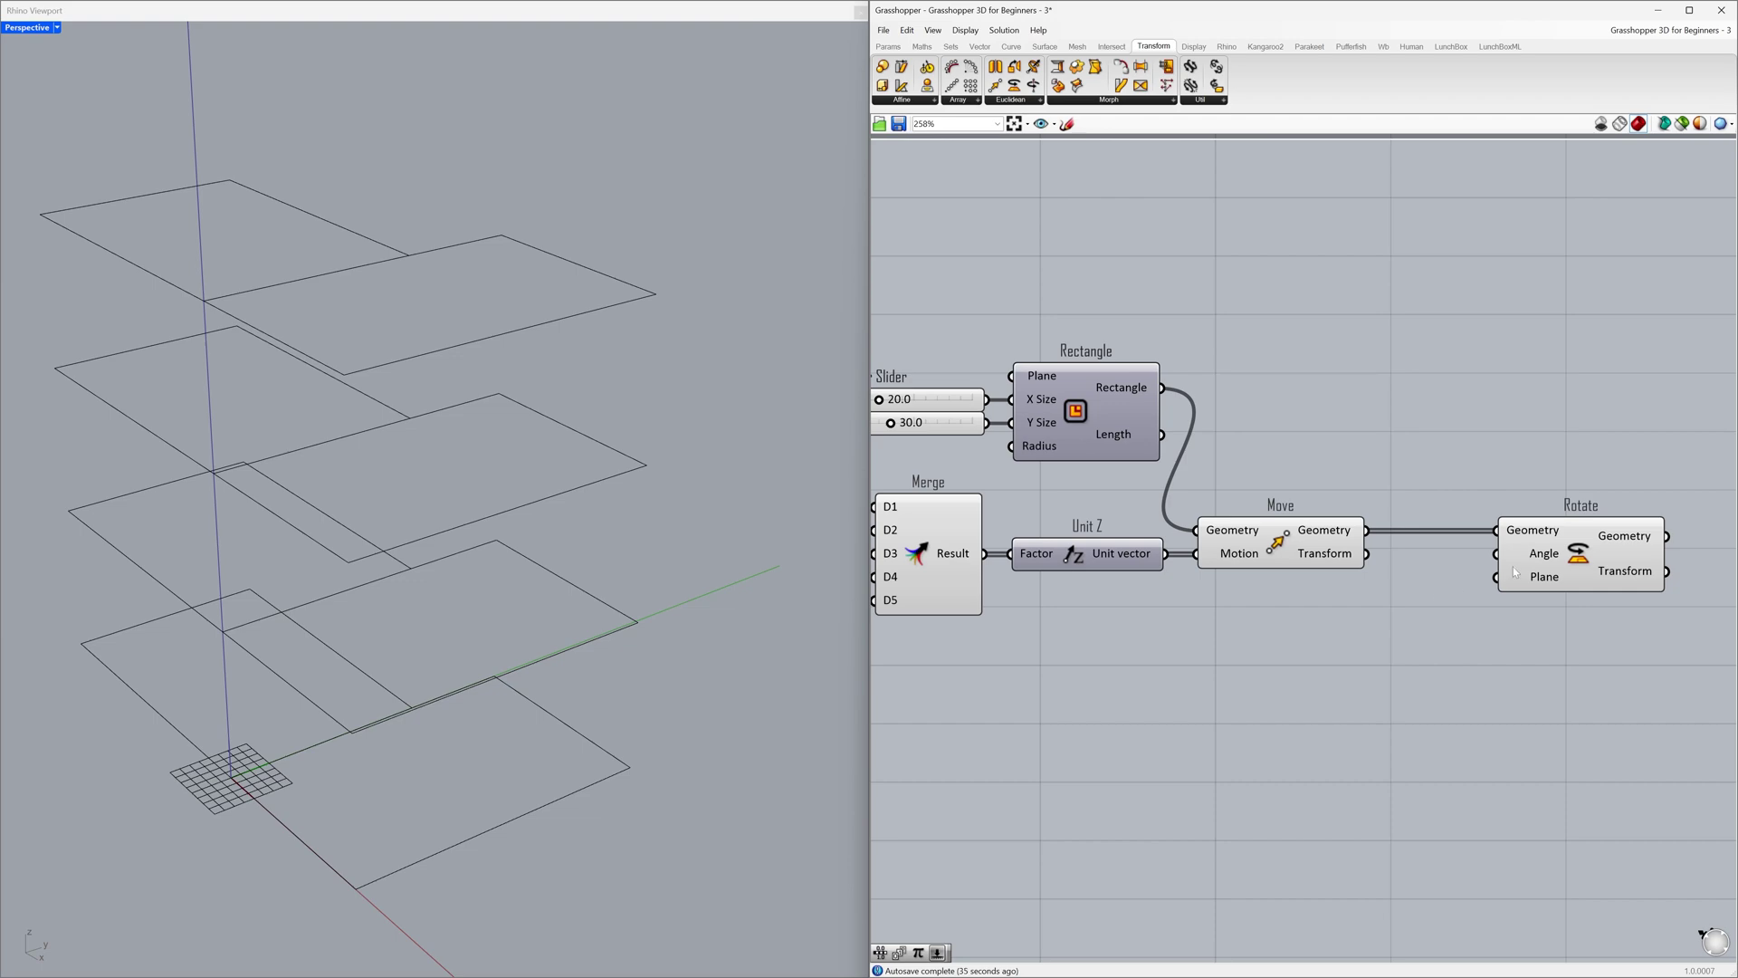
mouse_move(1540, 556)
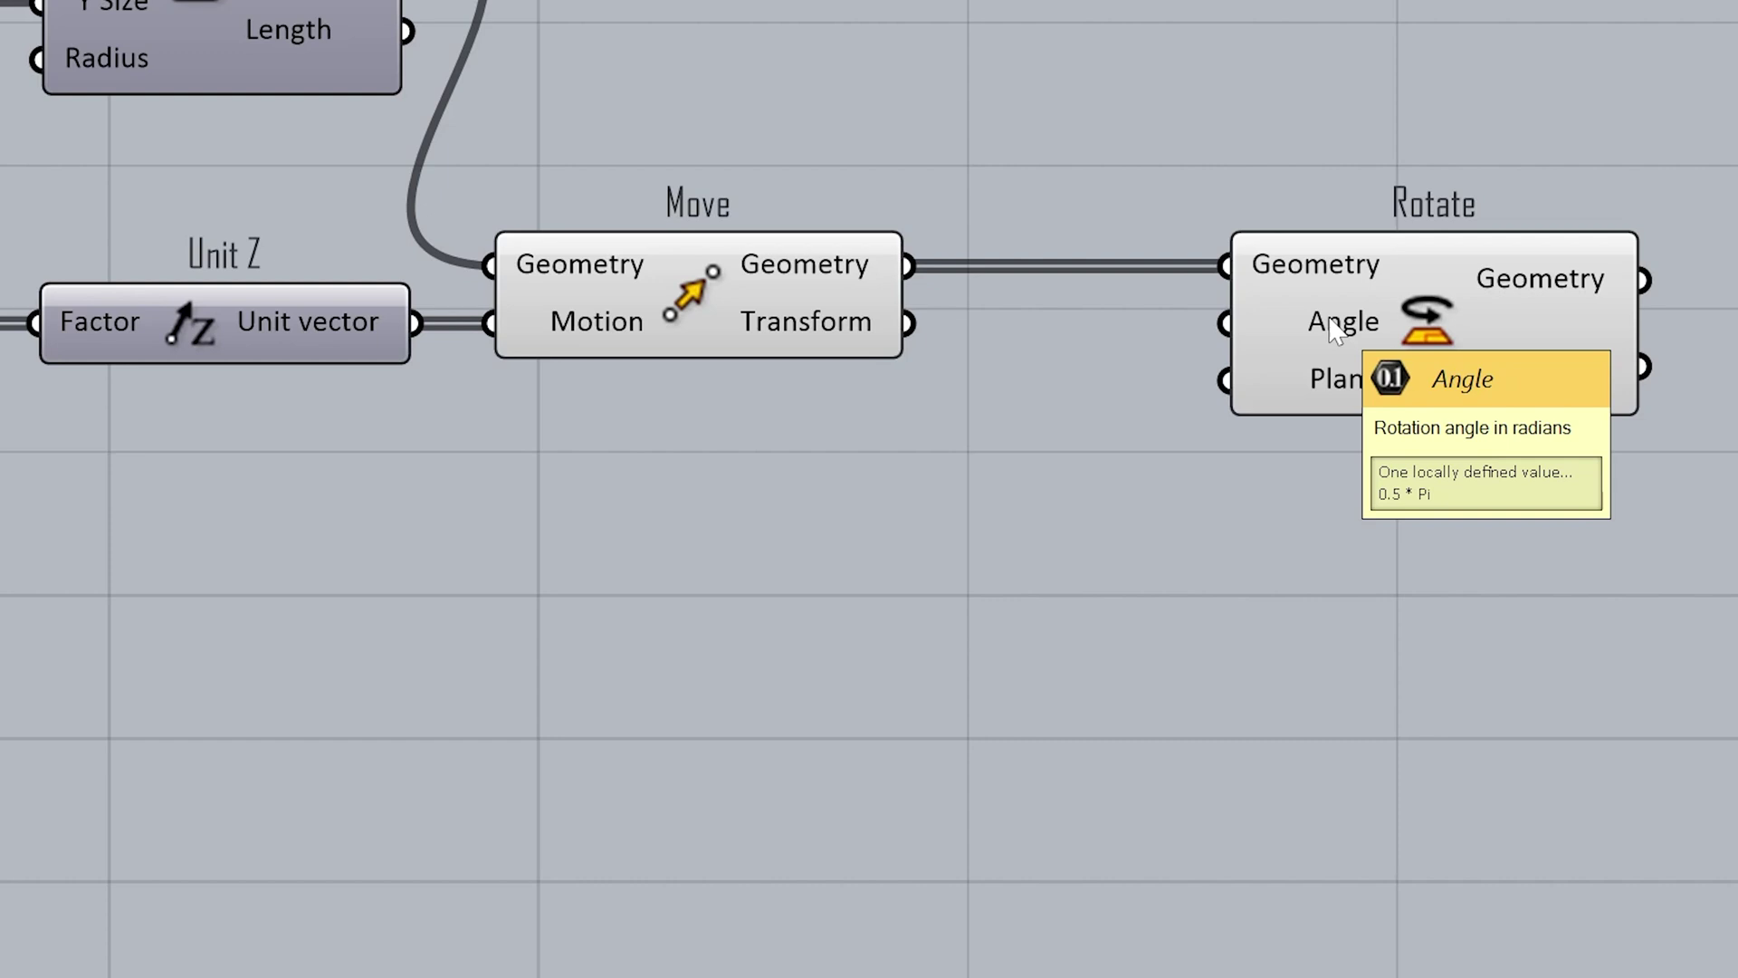
- Switch Rotate's Angle input to Degrees
right_click(1281, 321)
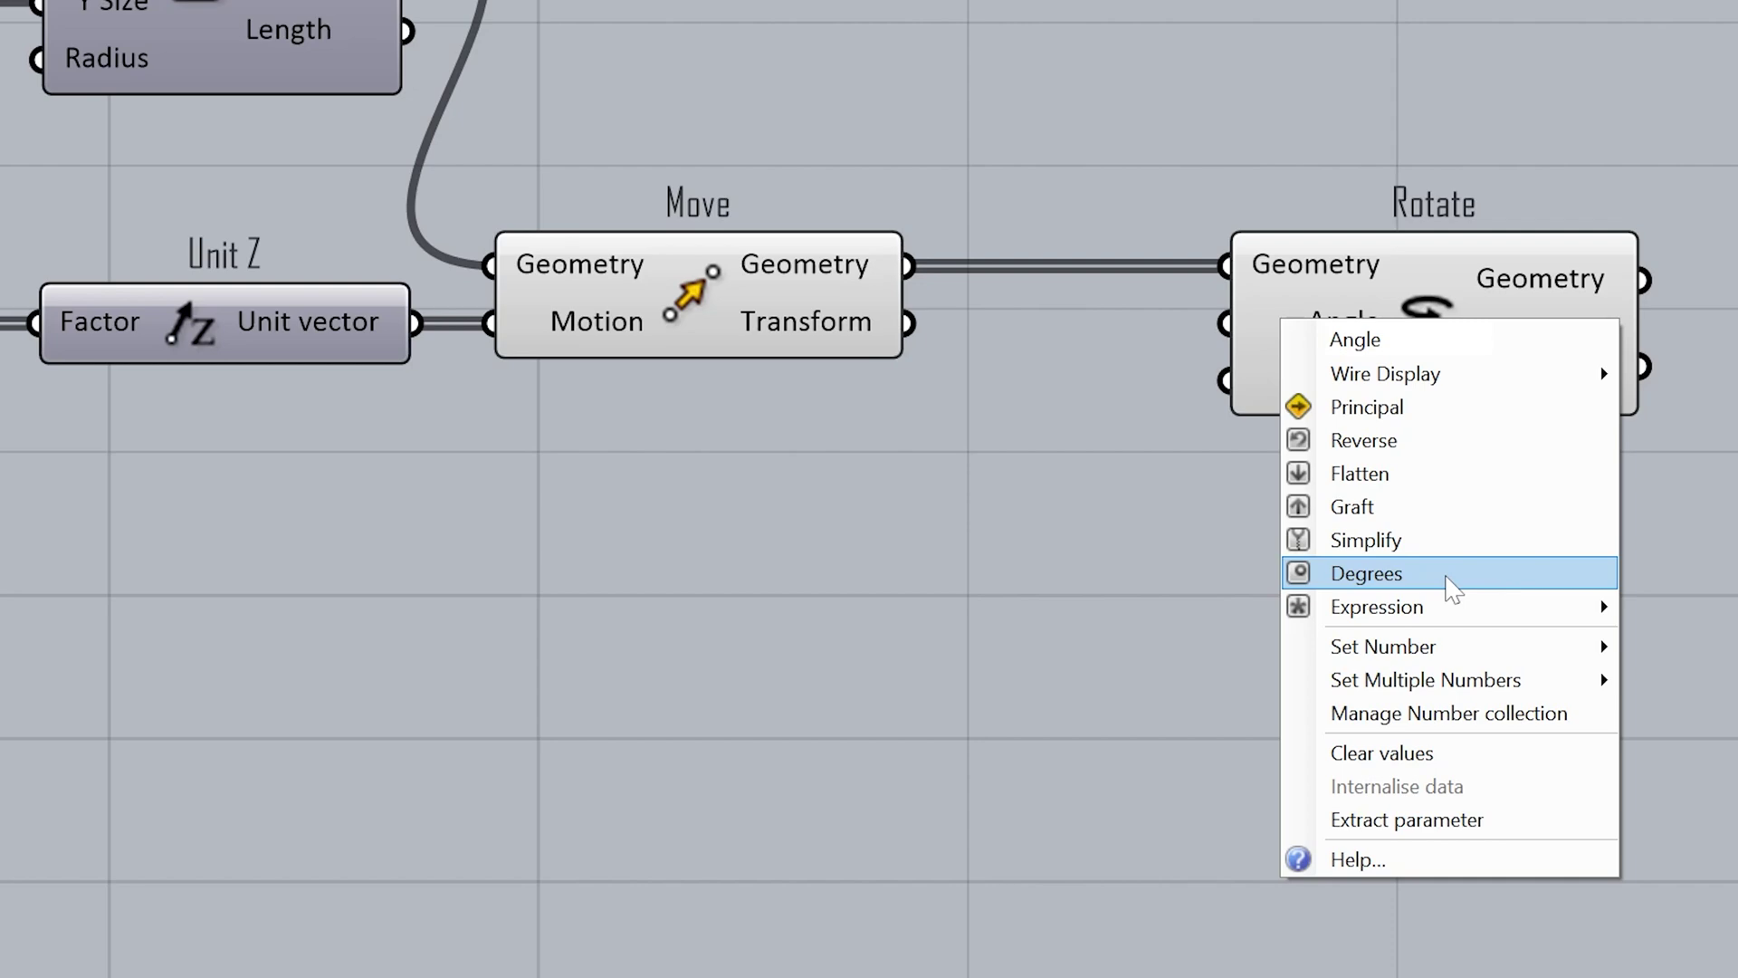
left_click(1447, 580)
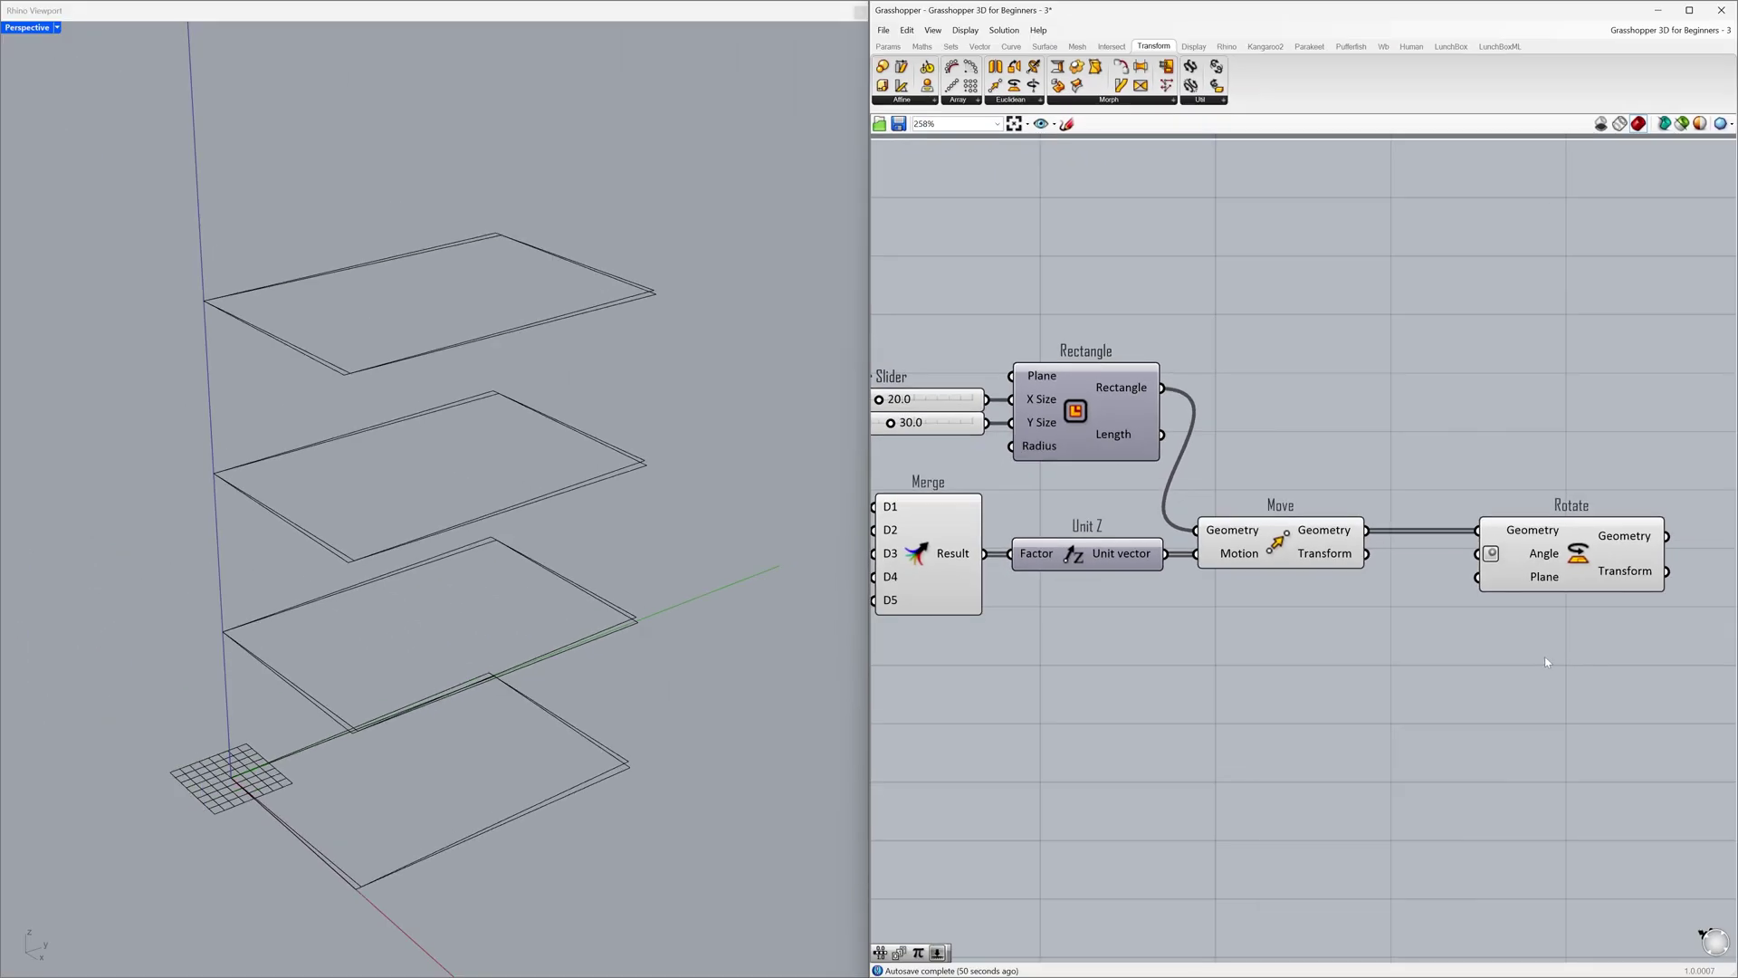
- Add a Number Slider via '45', wire it to Rotate's Angle, and place it below Rotate
double_click(1313, 623)
type("45")
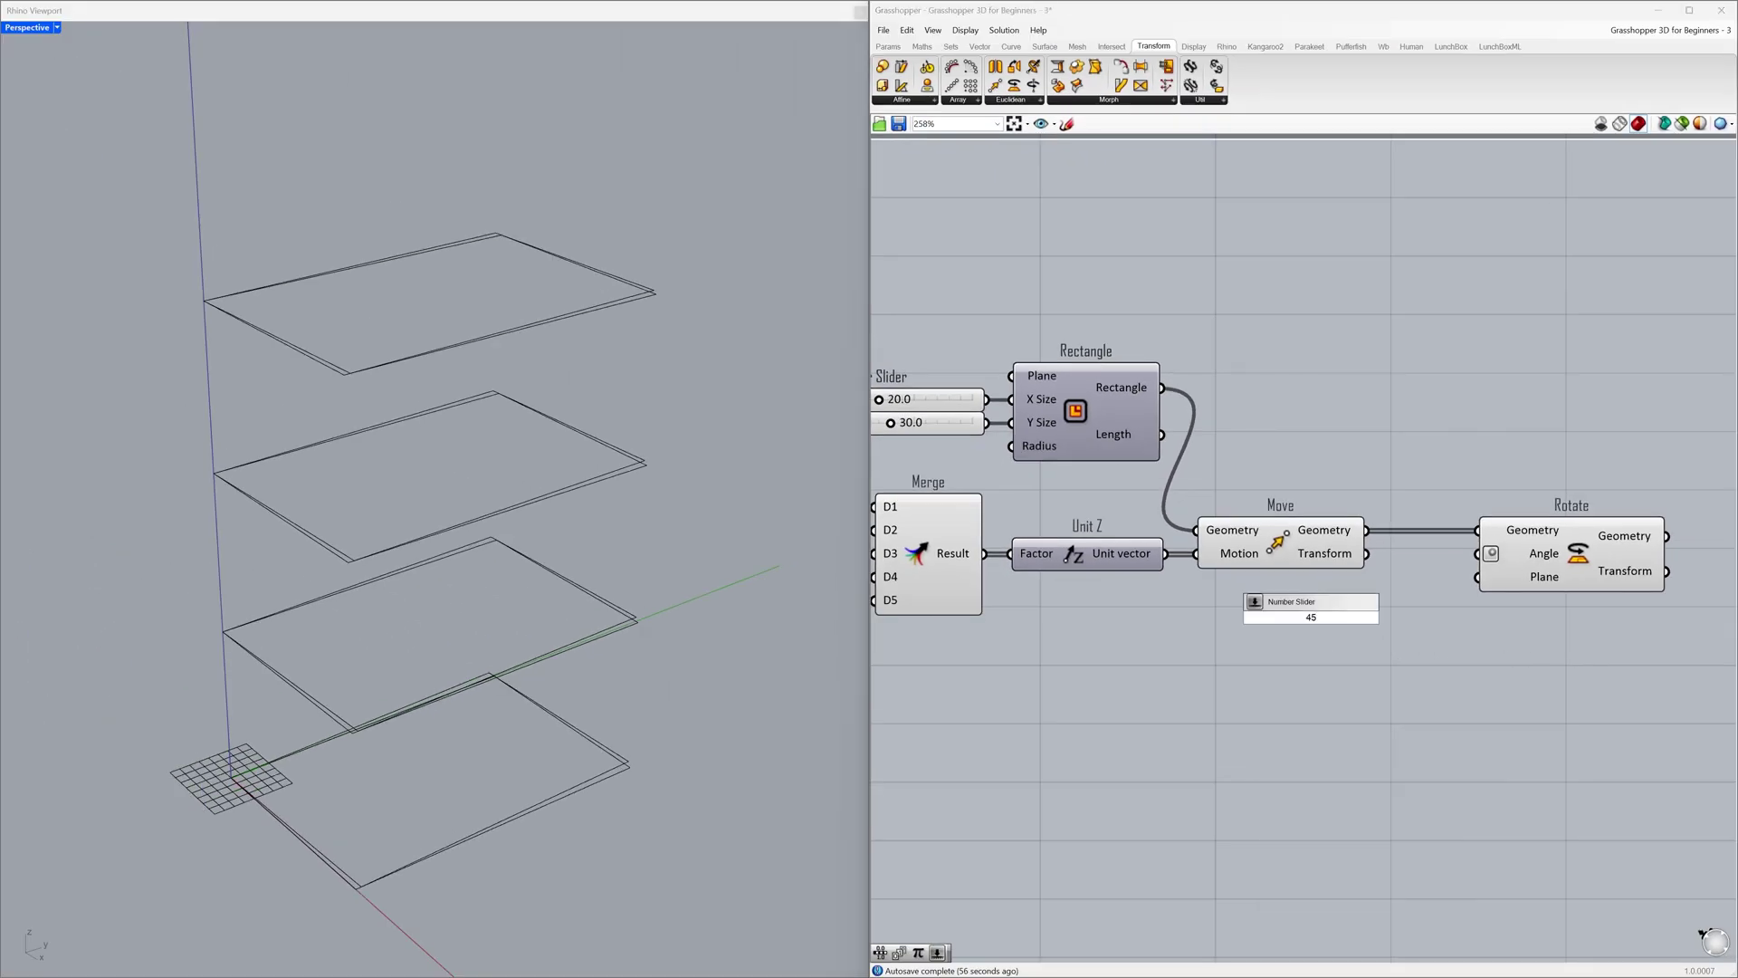
key("Return")
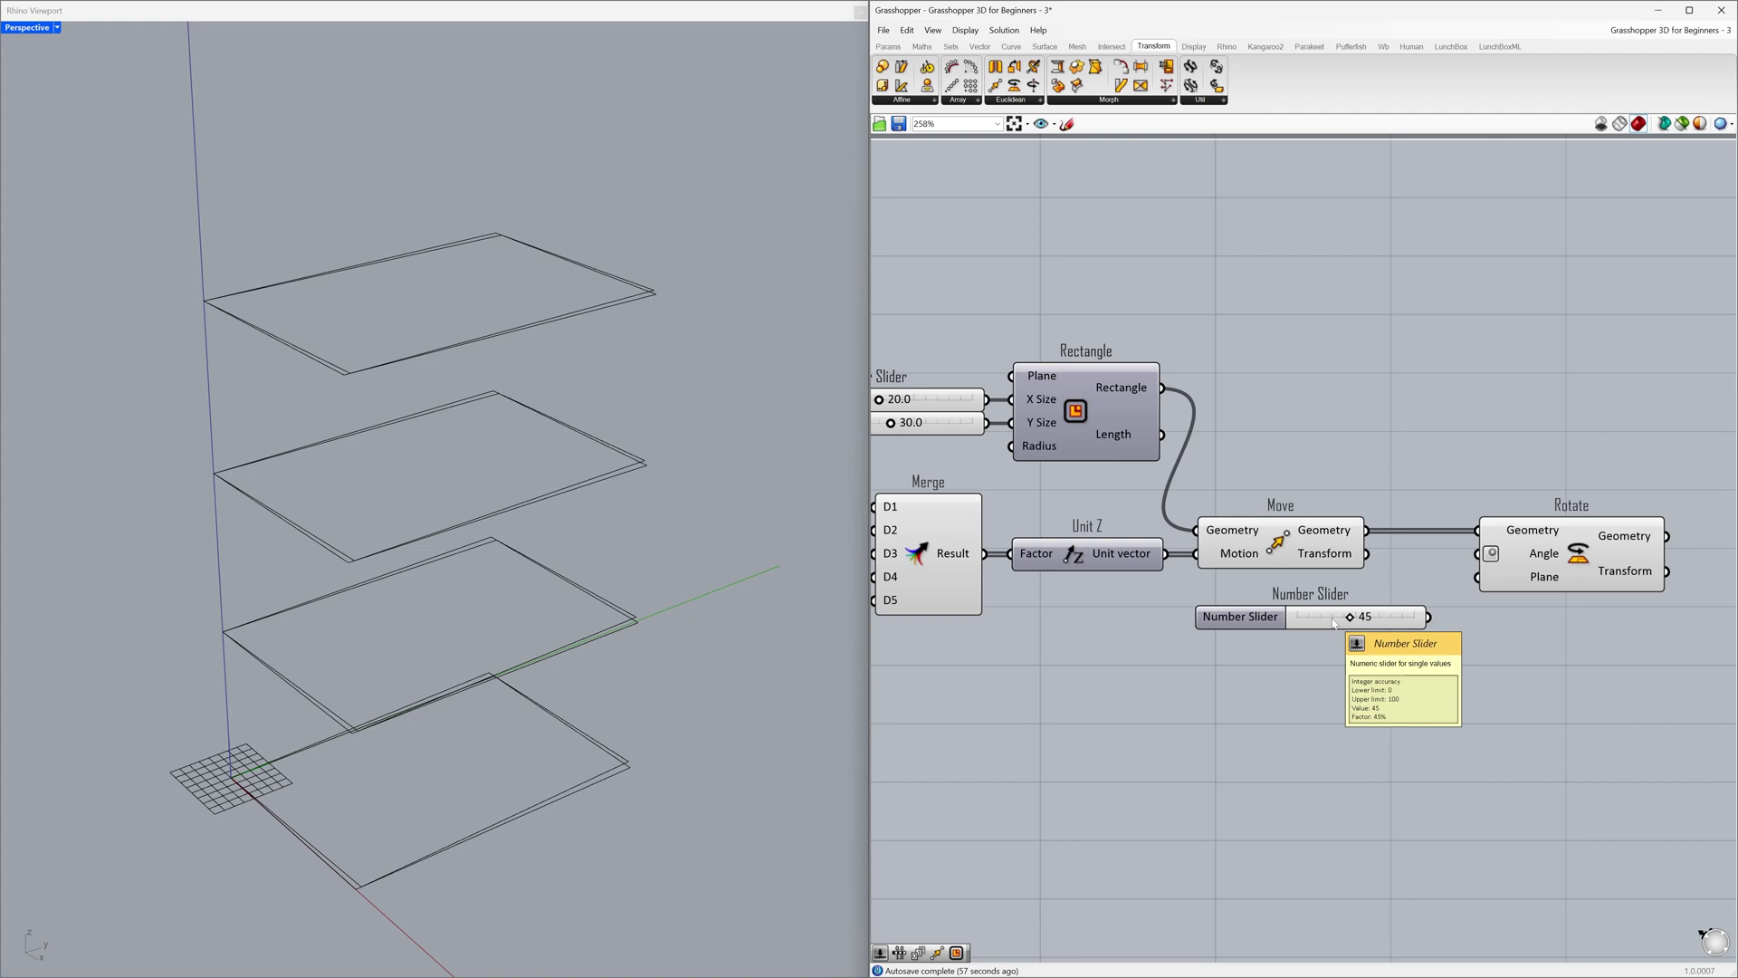
left_click_drag(1478, 553, 1328, 622)
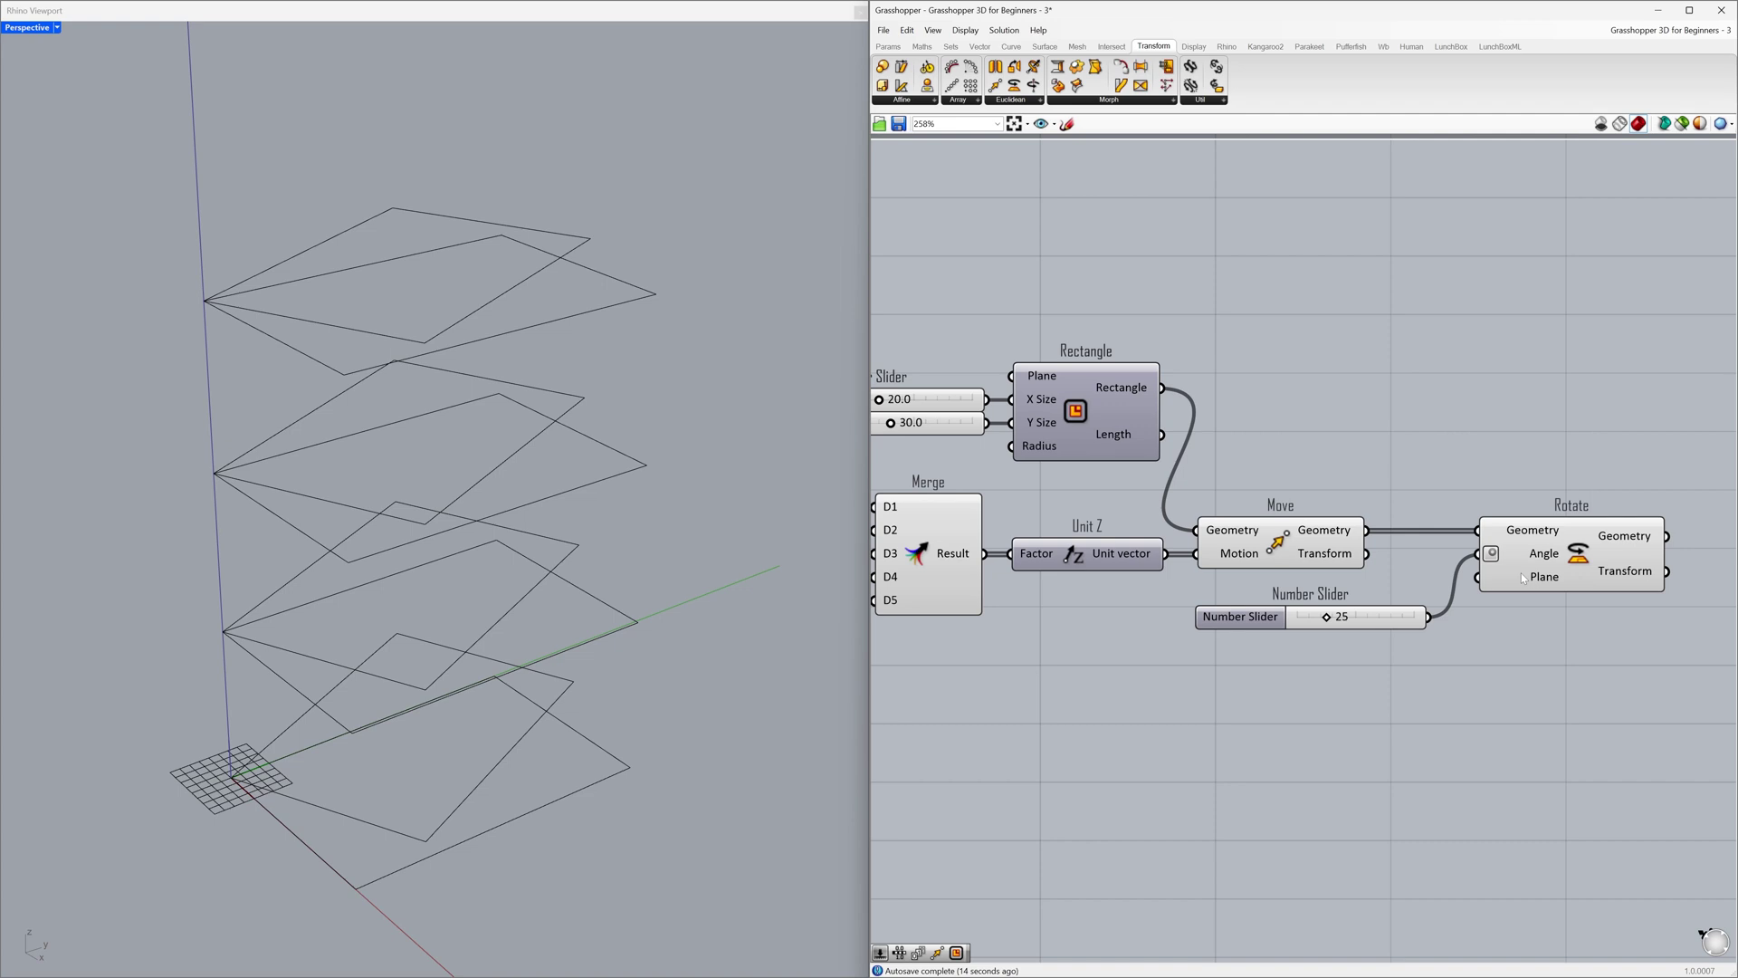
left_click_drag(1518, 586, 1573, 594)
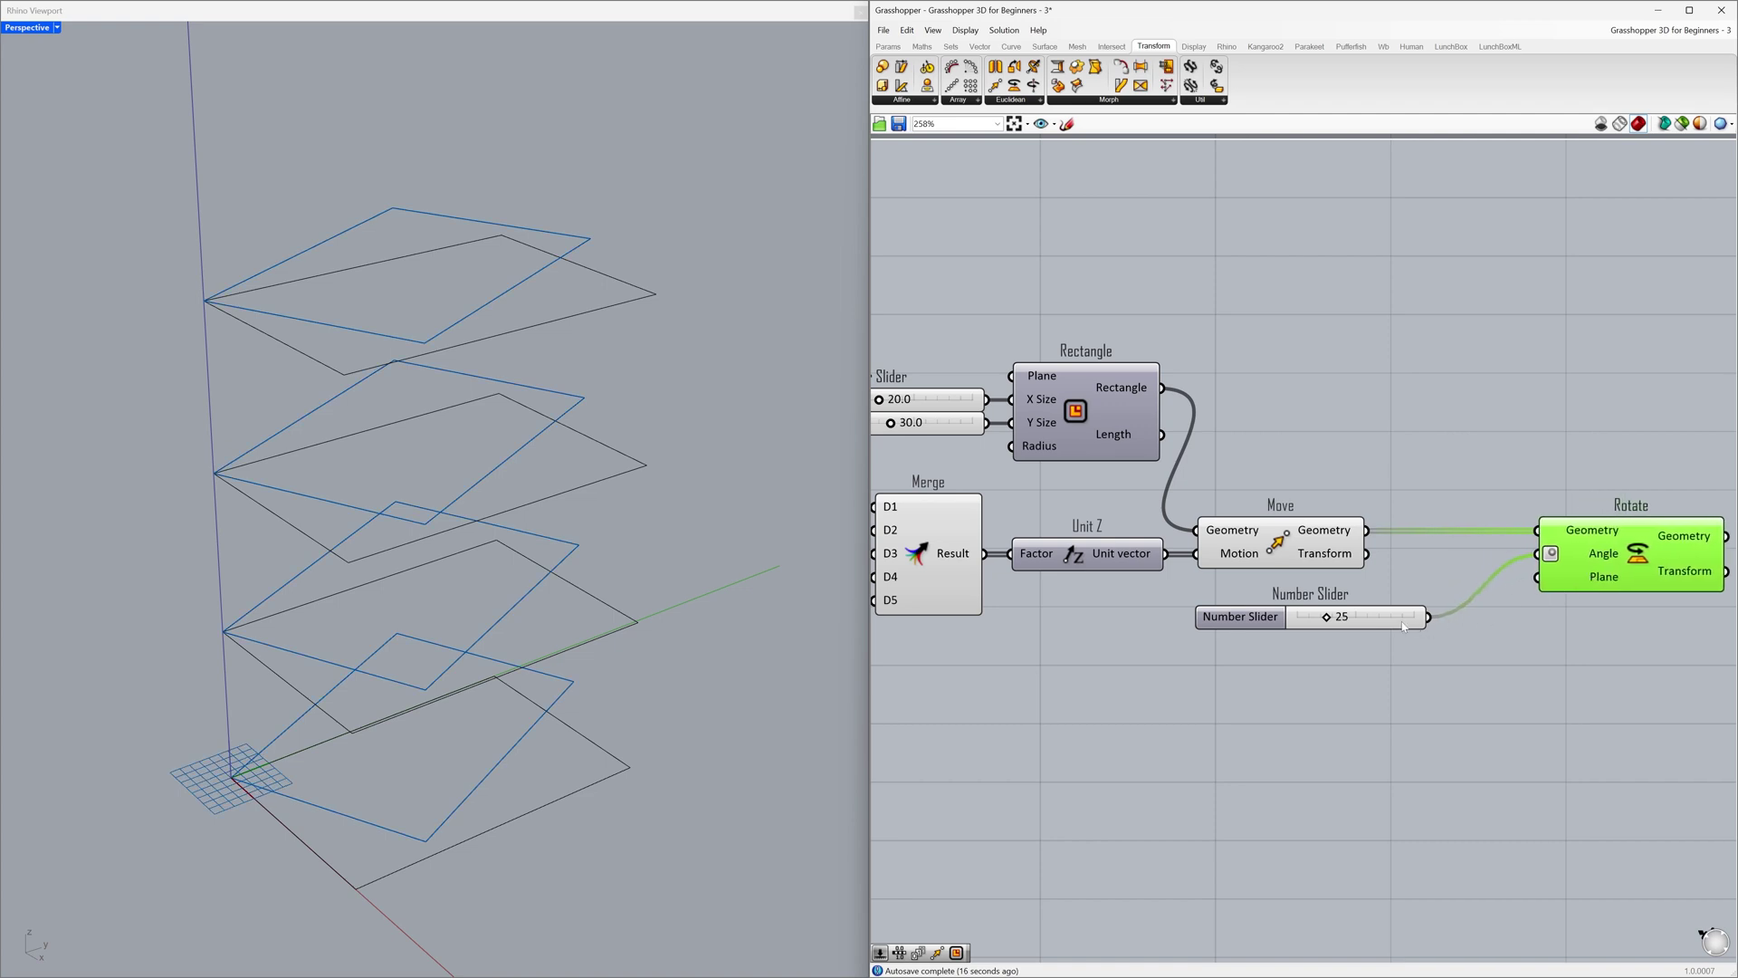
left_click_drag(1402, 625, 1481, 716)
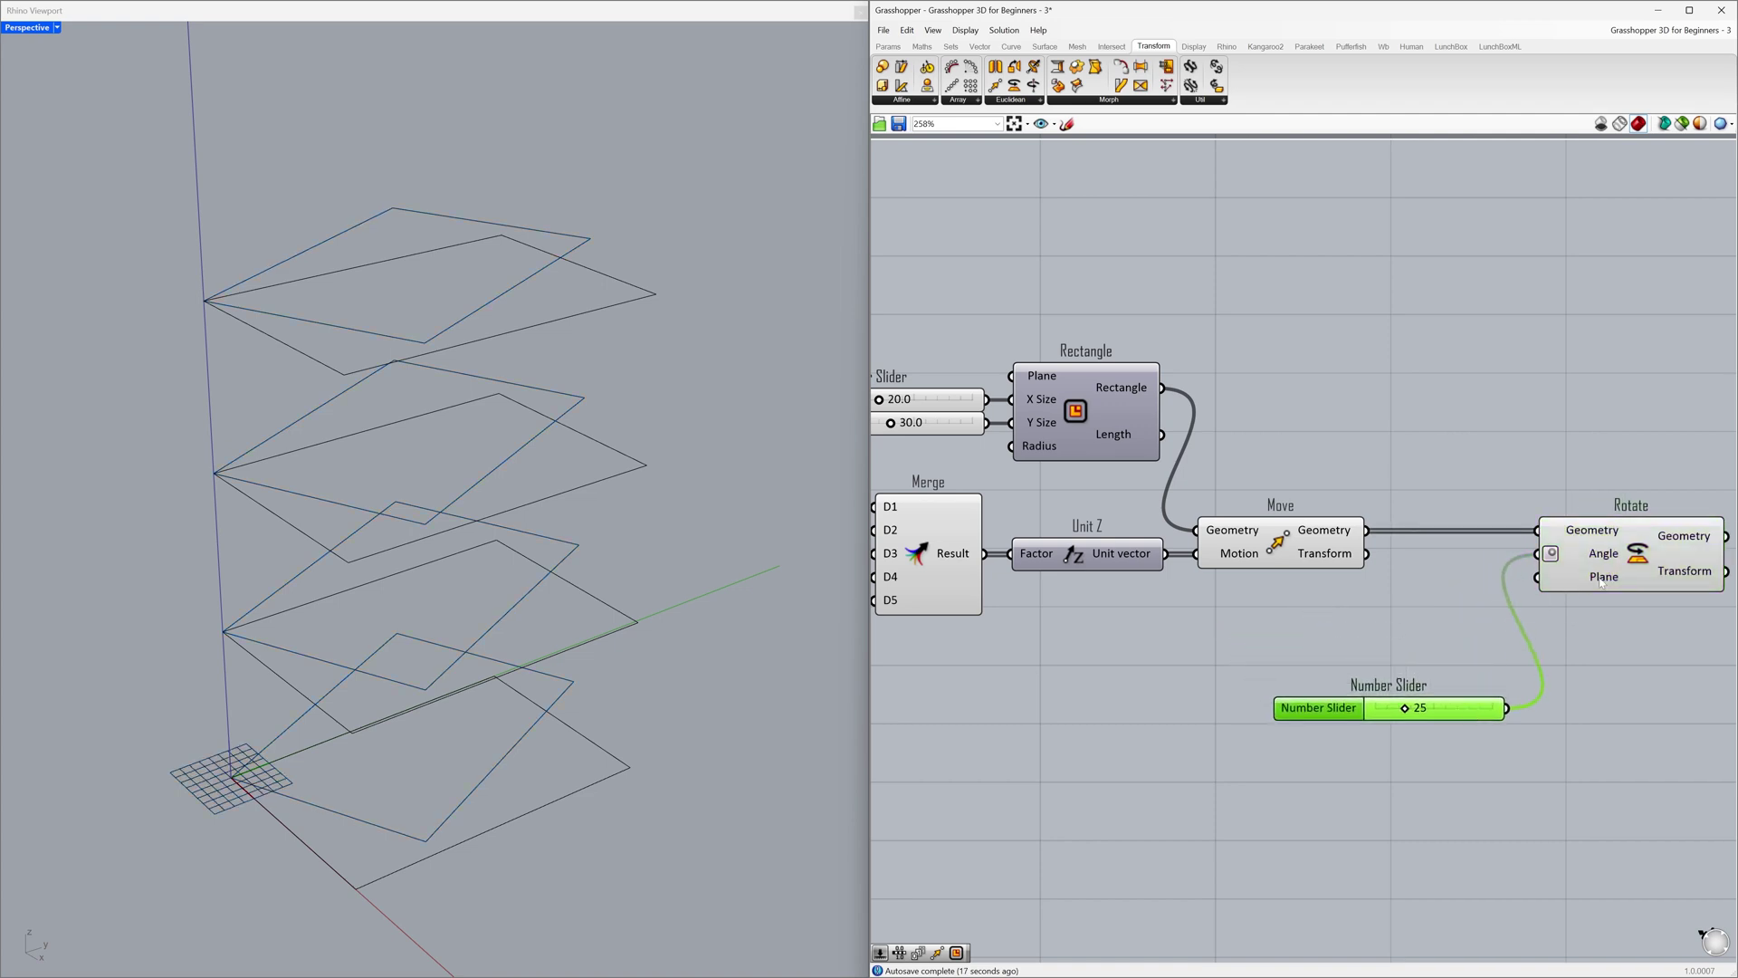
mouse_move(1602, 582)
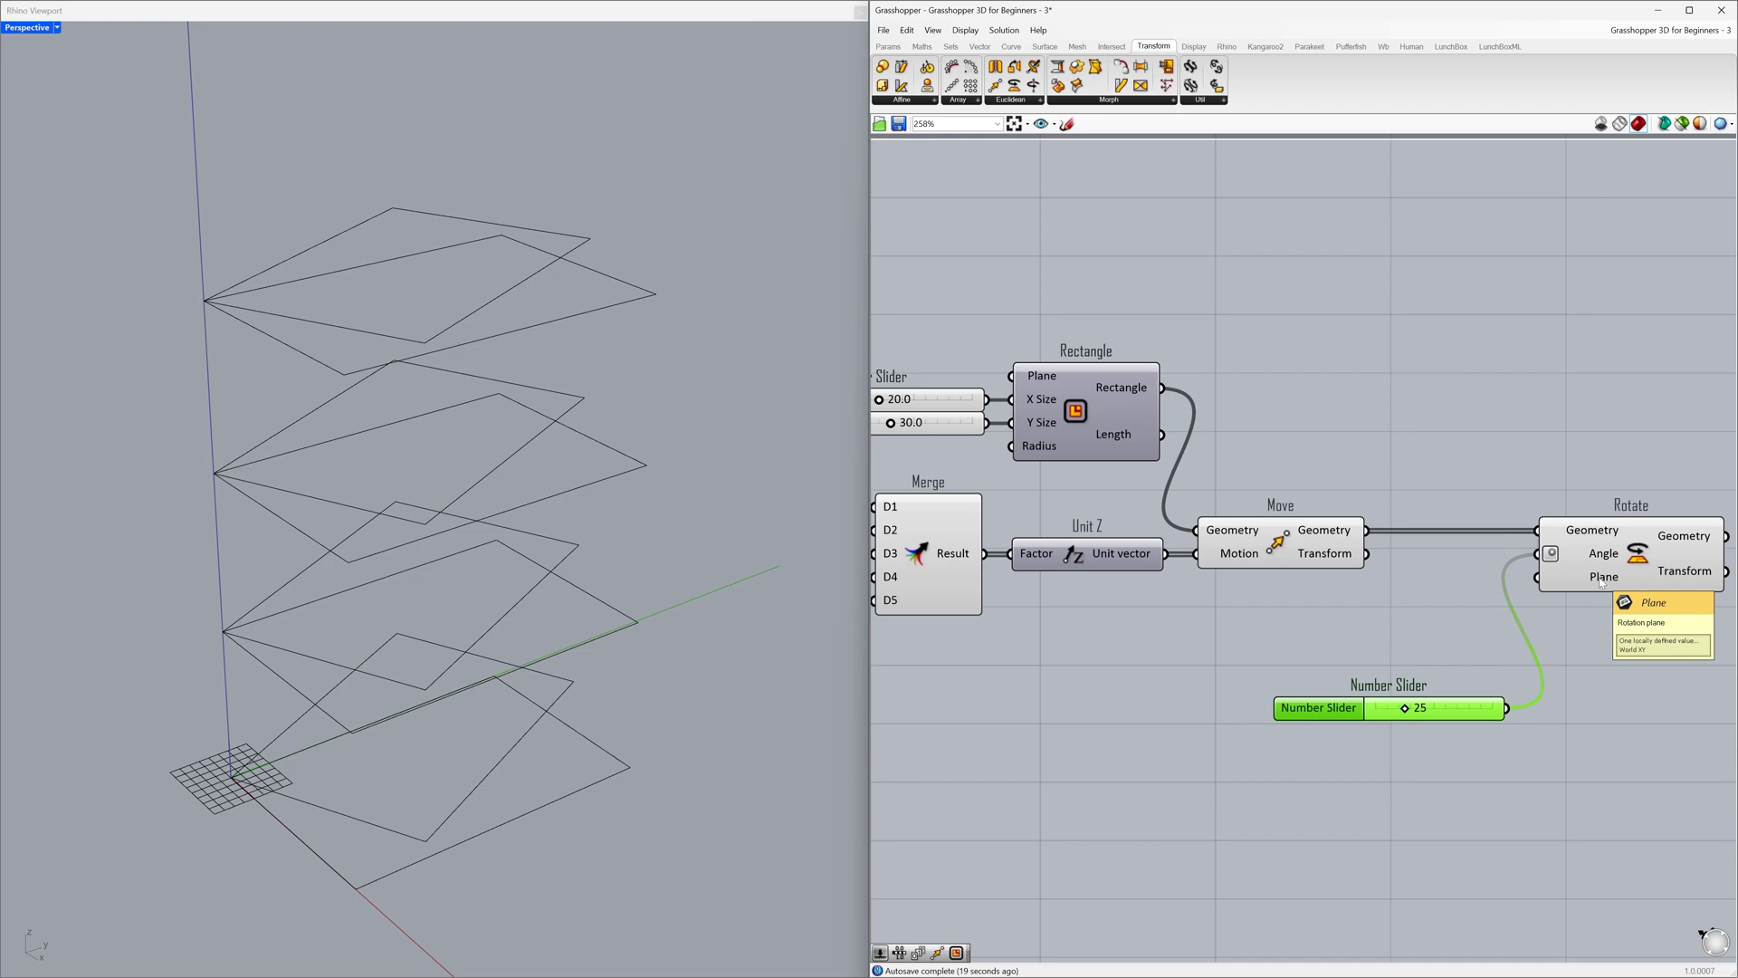
- Add a Polygon Center component from the Curve tab between Move and Rotate
left_click(1444, 573)
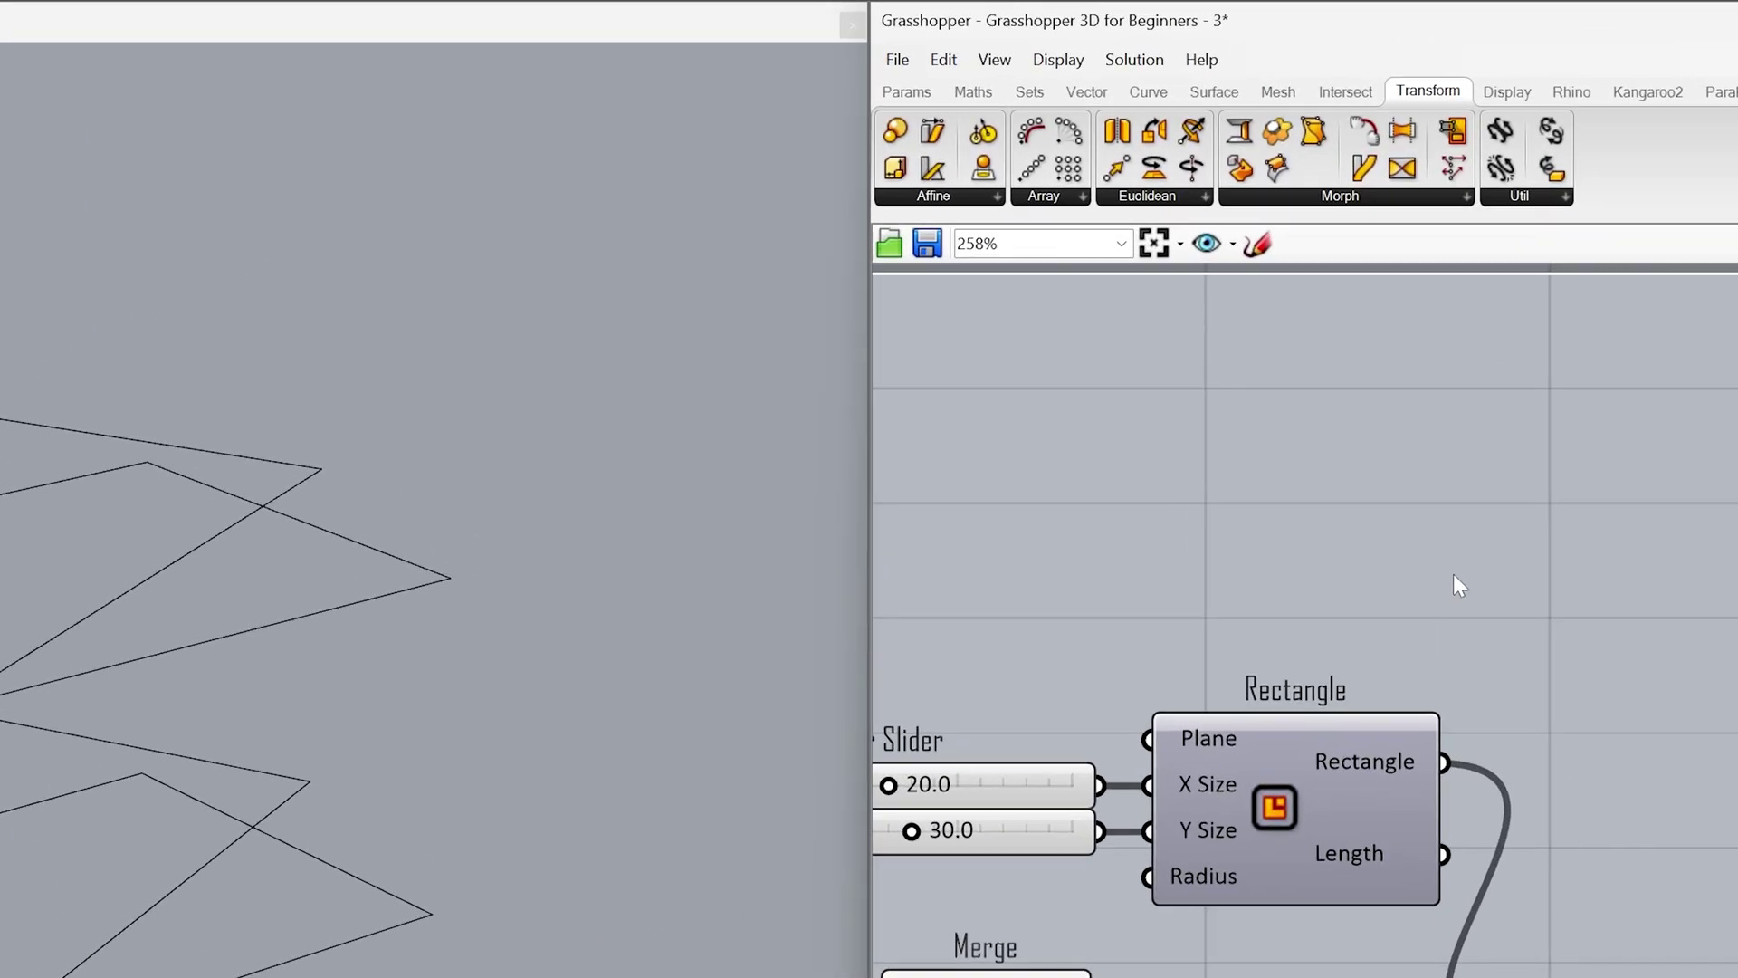
left_click(1248, 128)
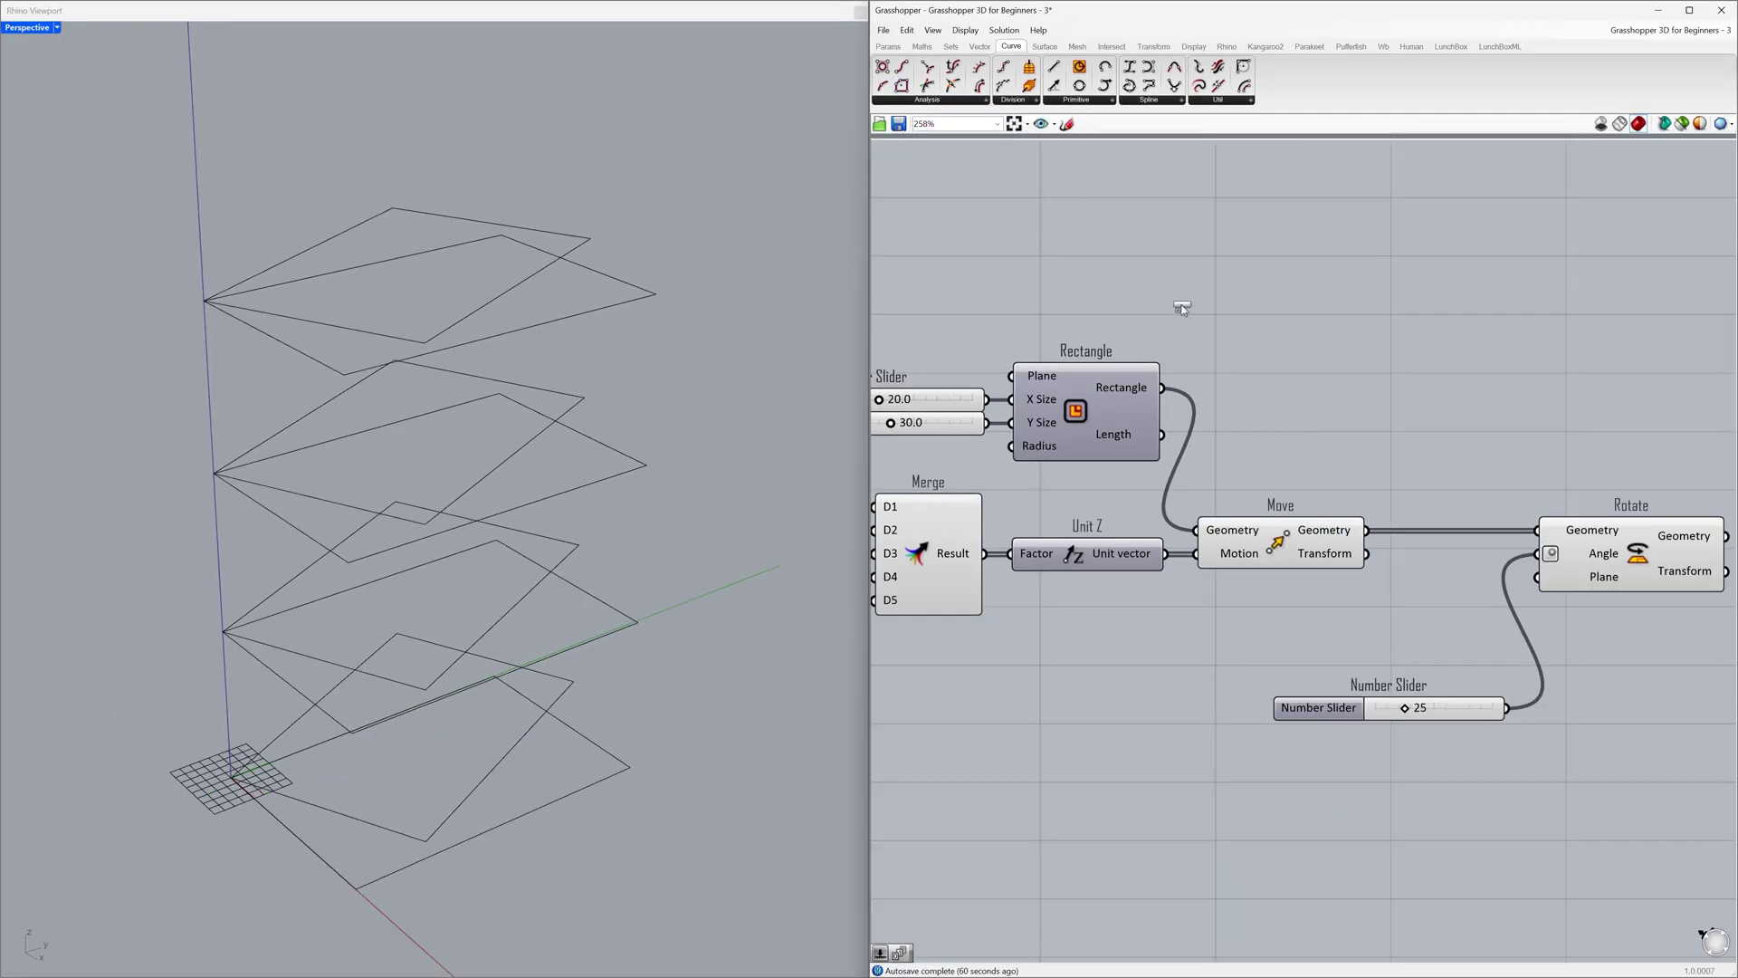
left_click_drag(1439, 599, 1440, 607)
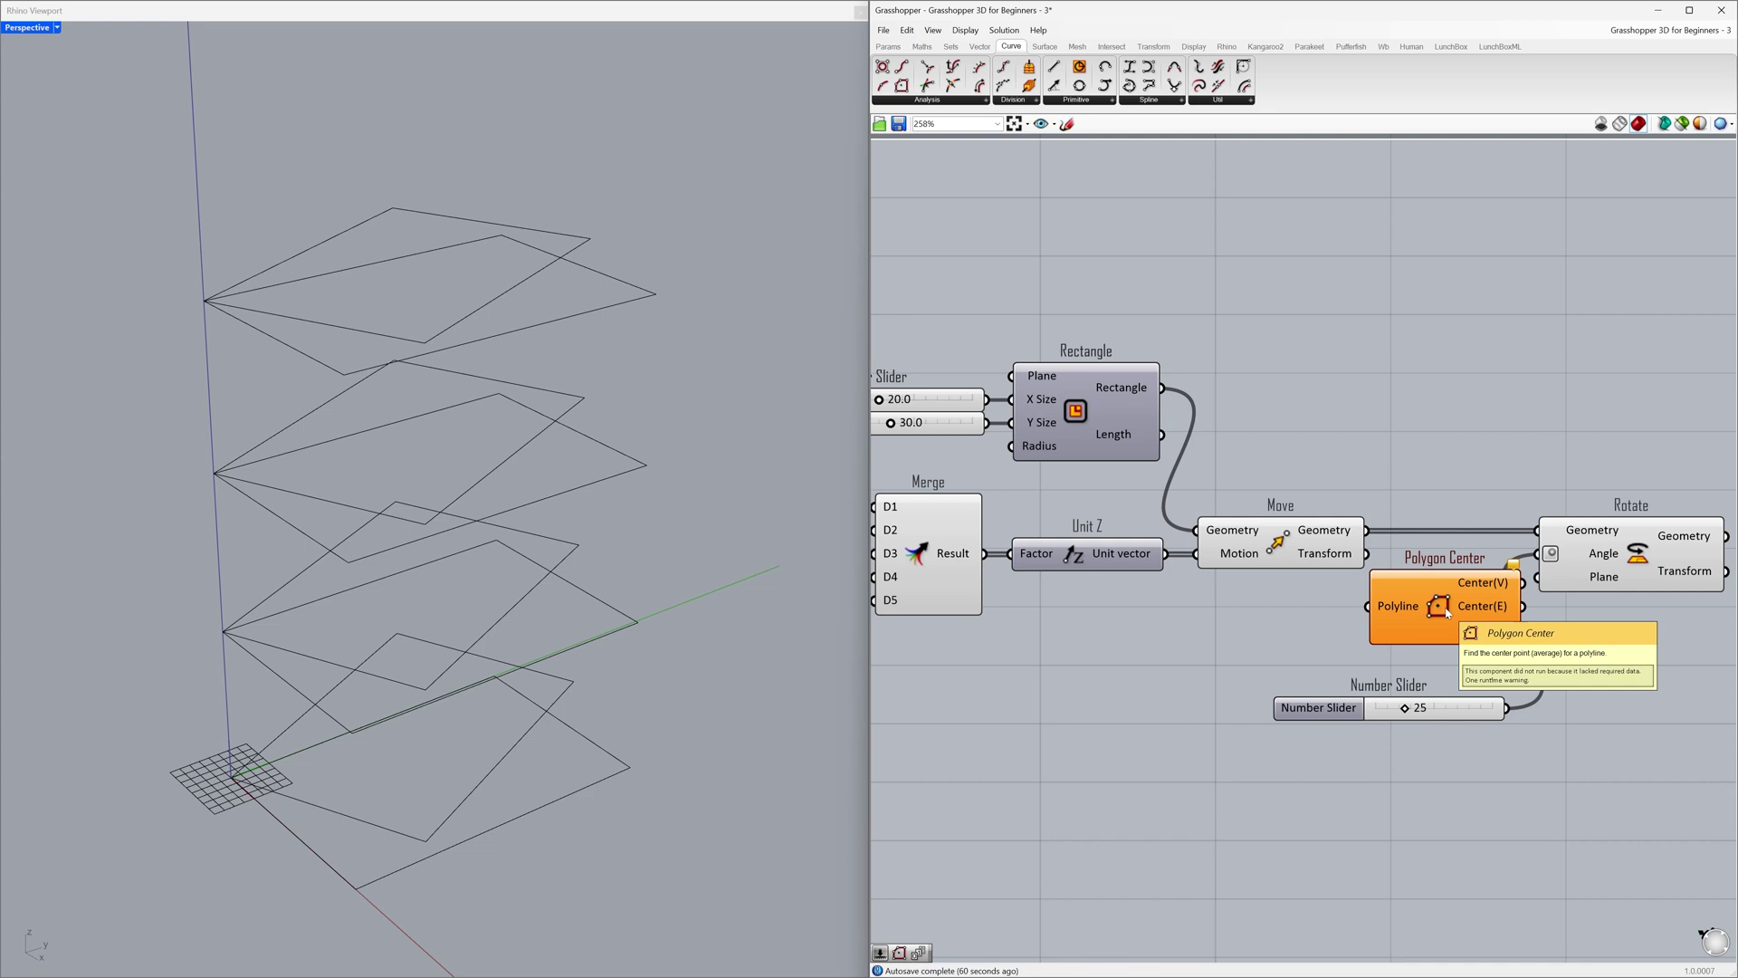
right_click_drag(1439, 606, 1273, 605)
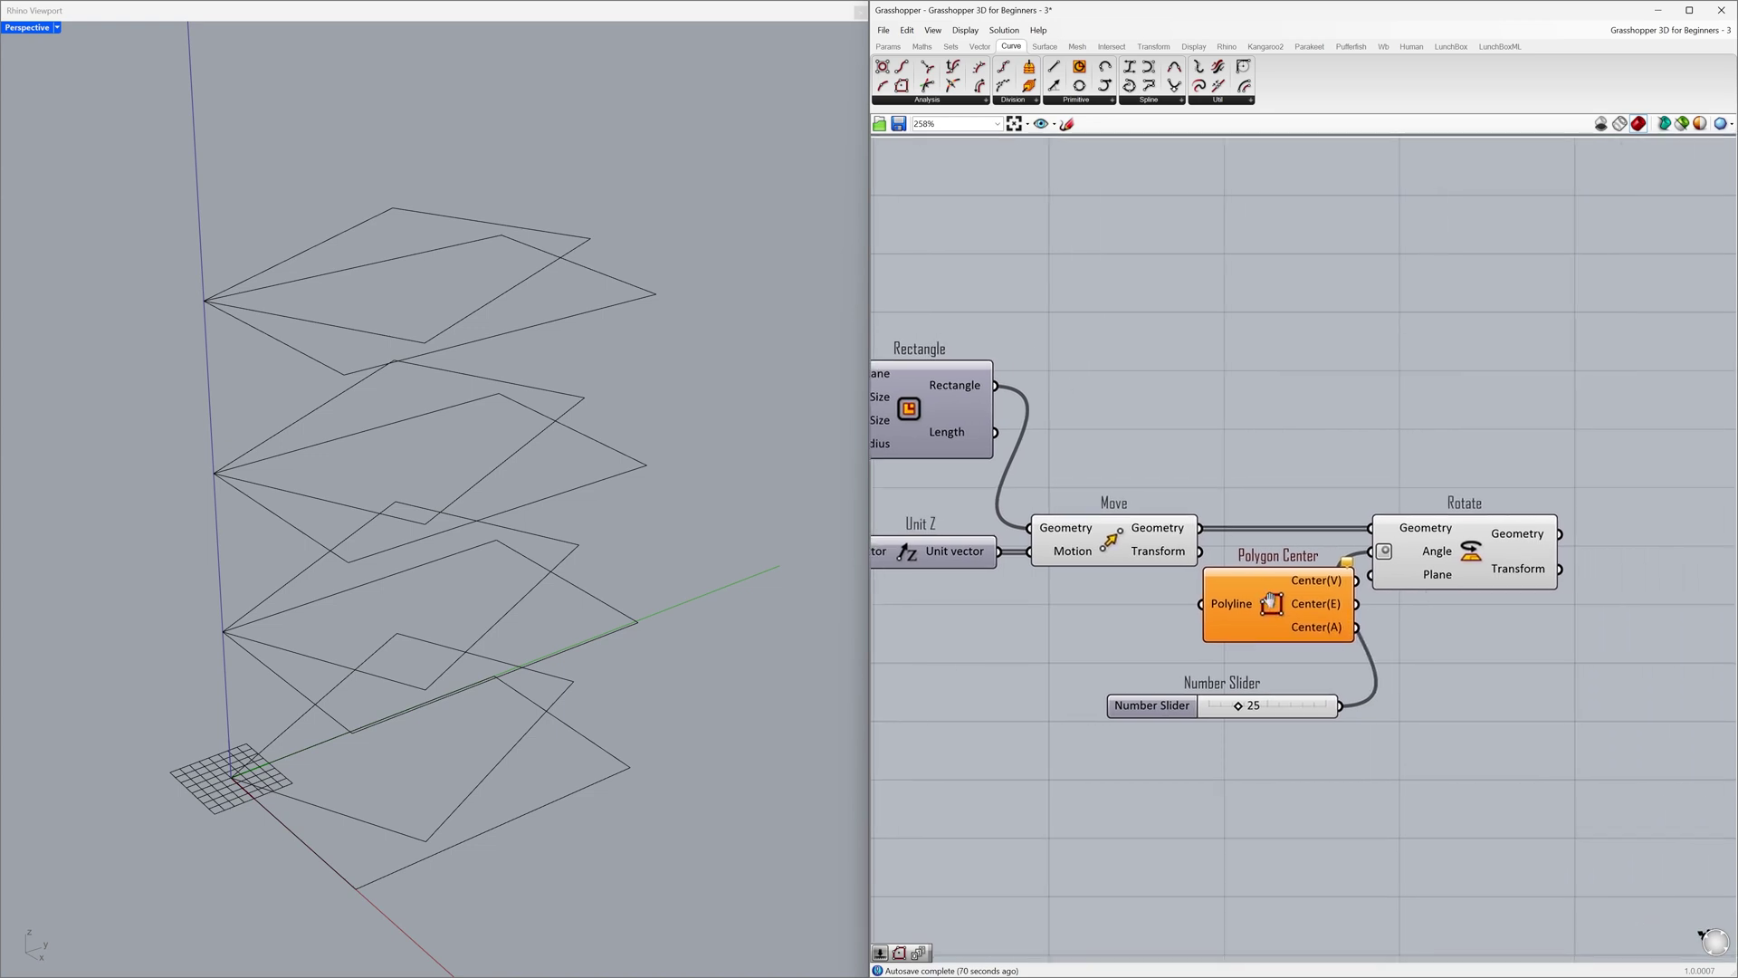
left_click_drag(1420, 565, 1513, 570)
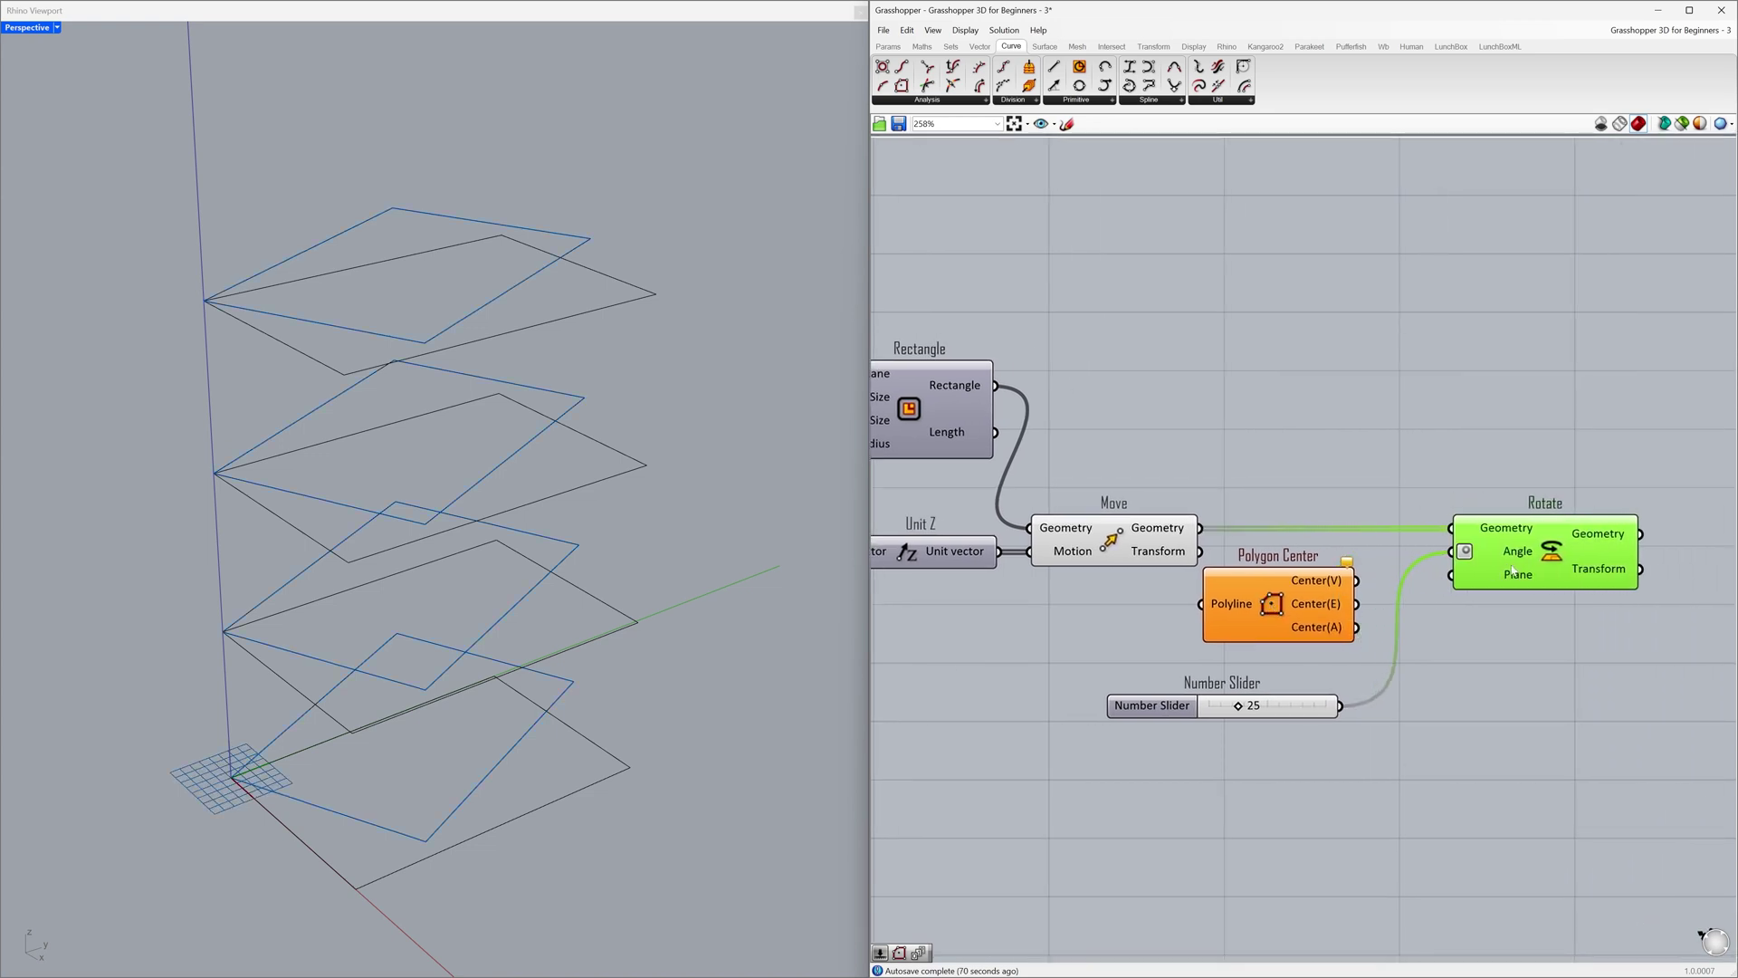
left_click_drag(1257, 604, 1286, 593)
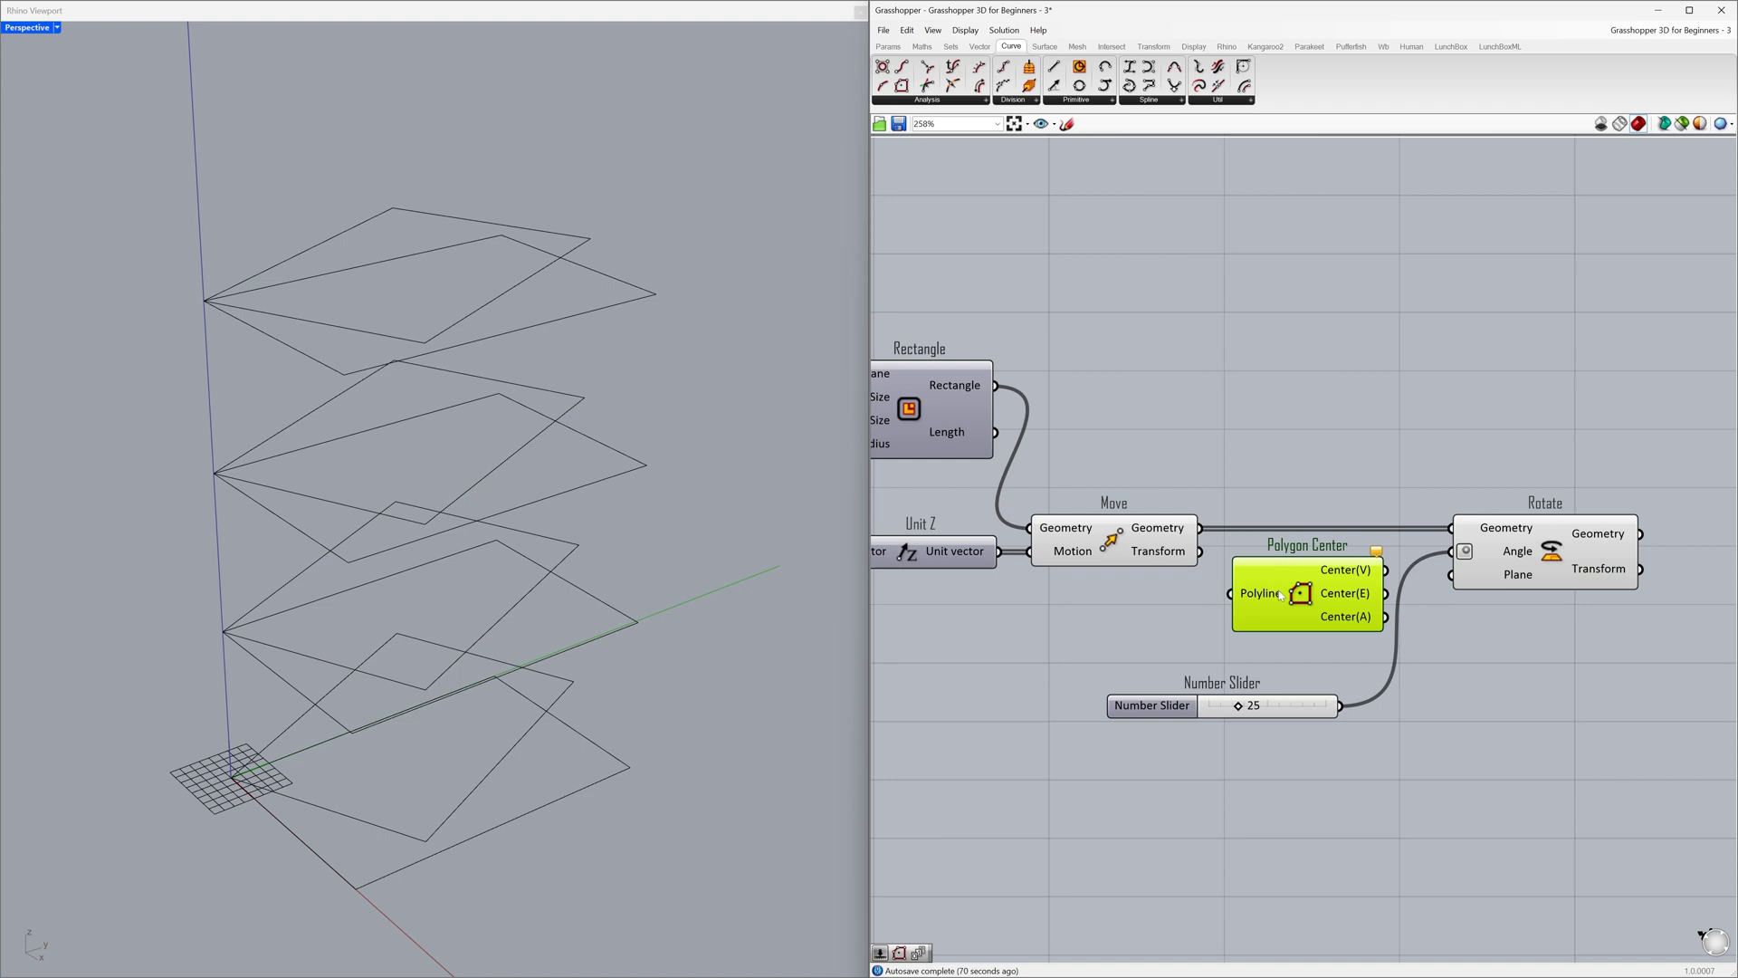
left_click(1193, 594)
- Feed Move's rectangles into Polygon Center, its centres into Rotate's Plane, and set the angle to 22
left_click_drag(1199, 528, 1232, 594)
left_click(1274, 604)
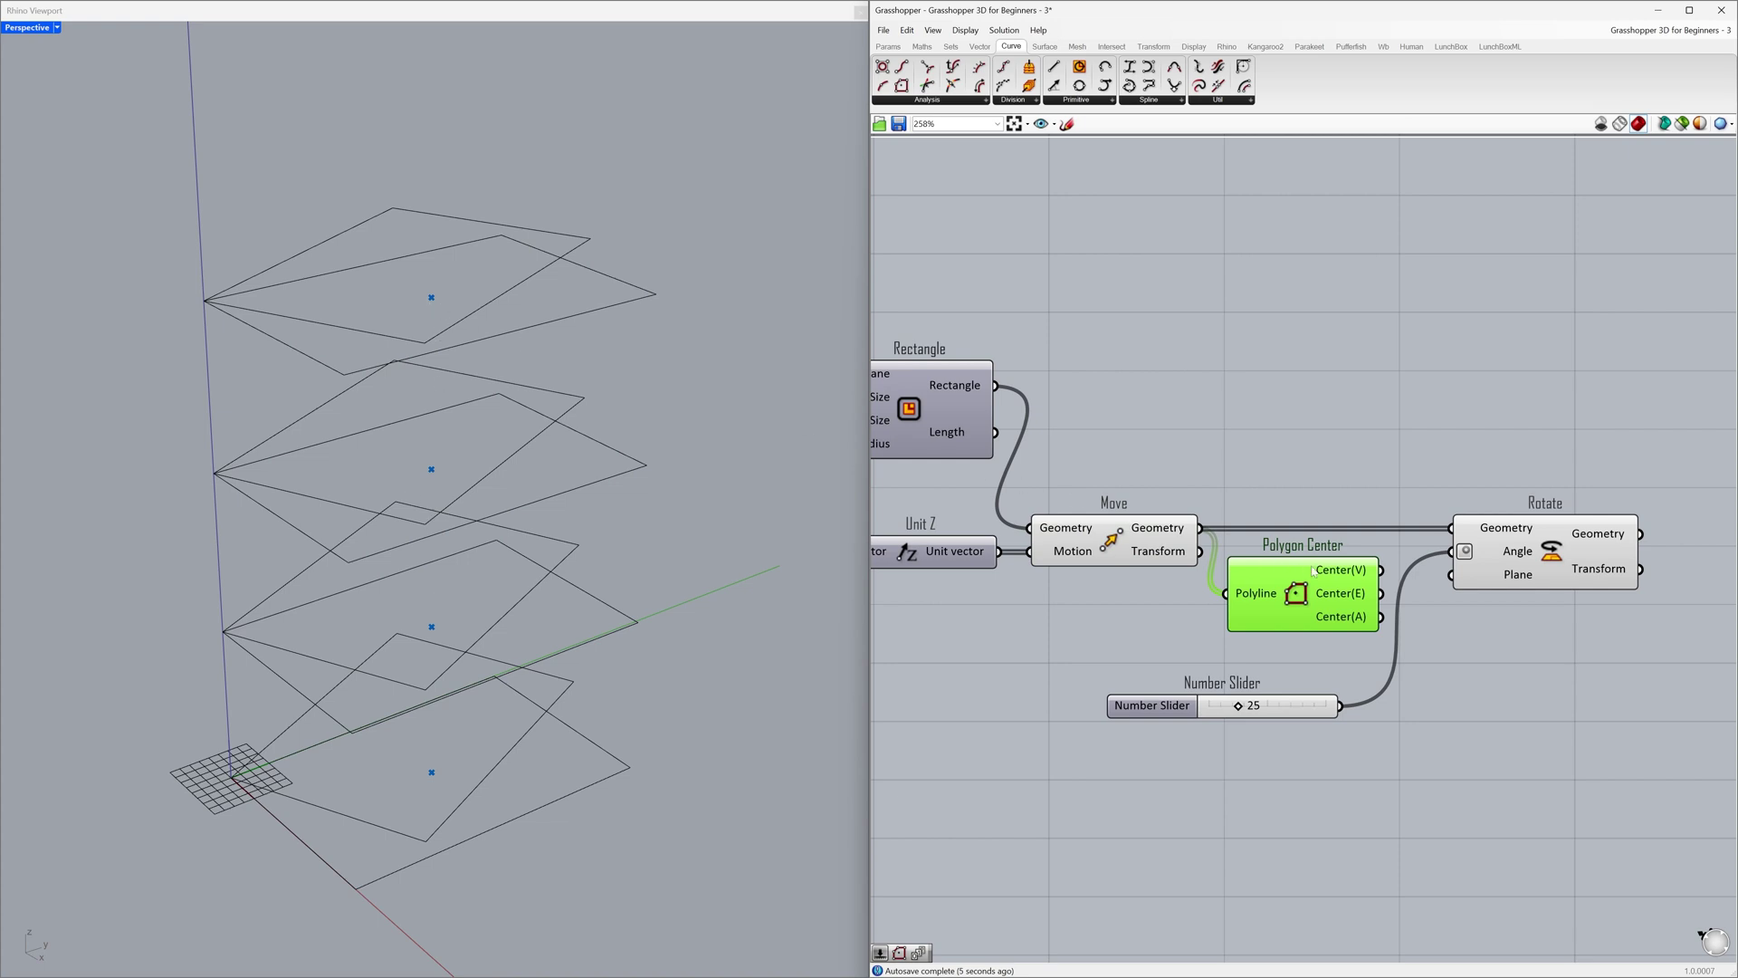
mouse_move(1333, 574)
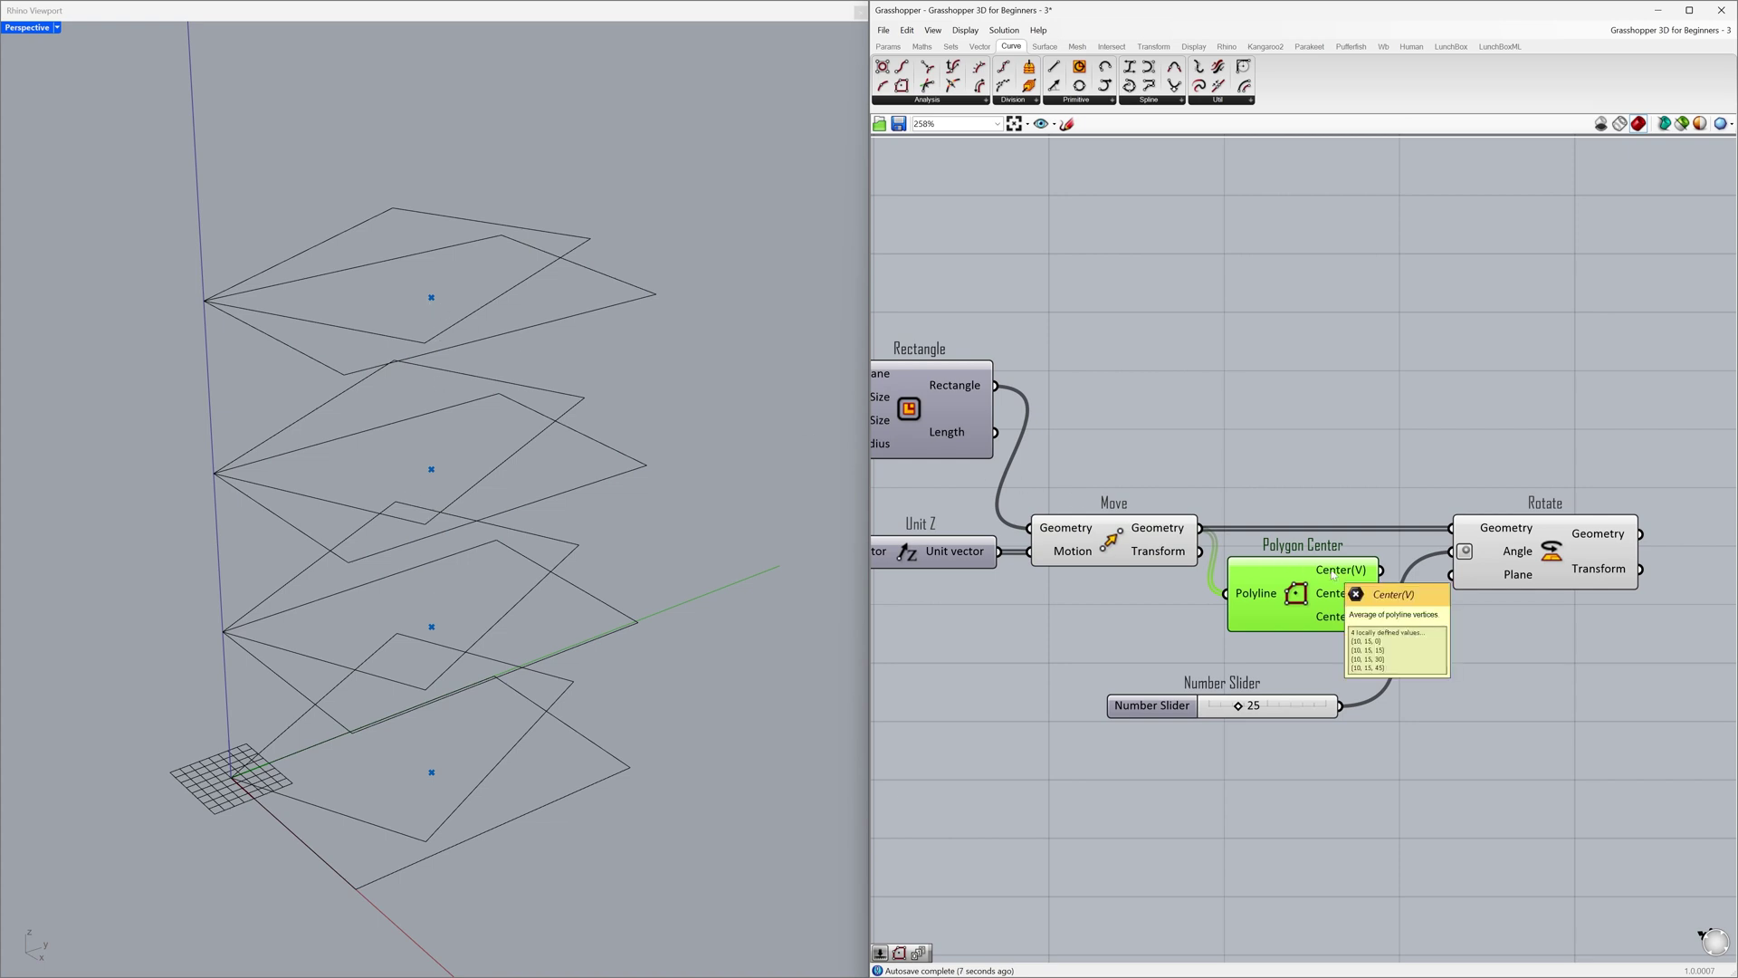
left_click_drag(1380, 569, 1439, 586)
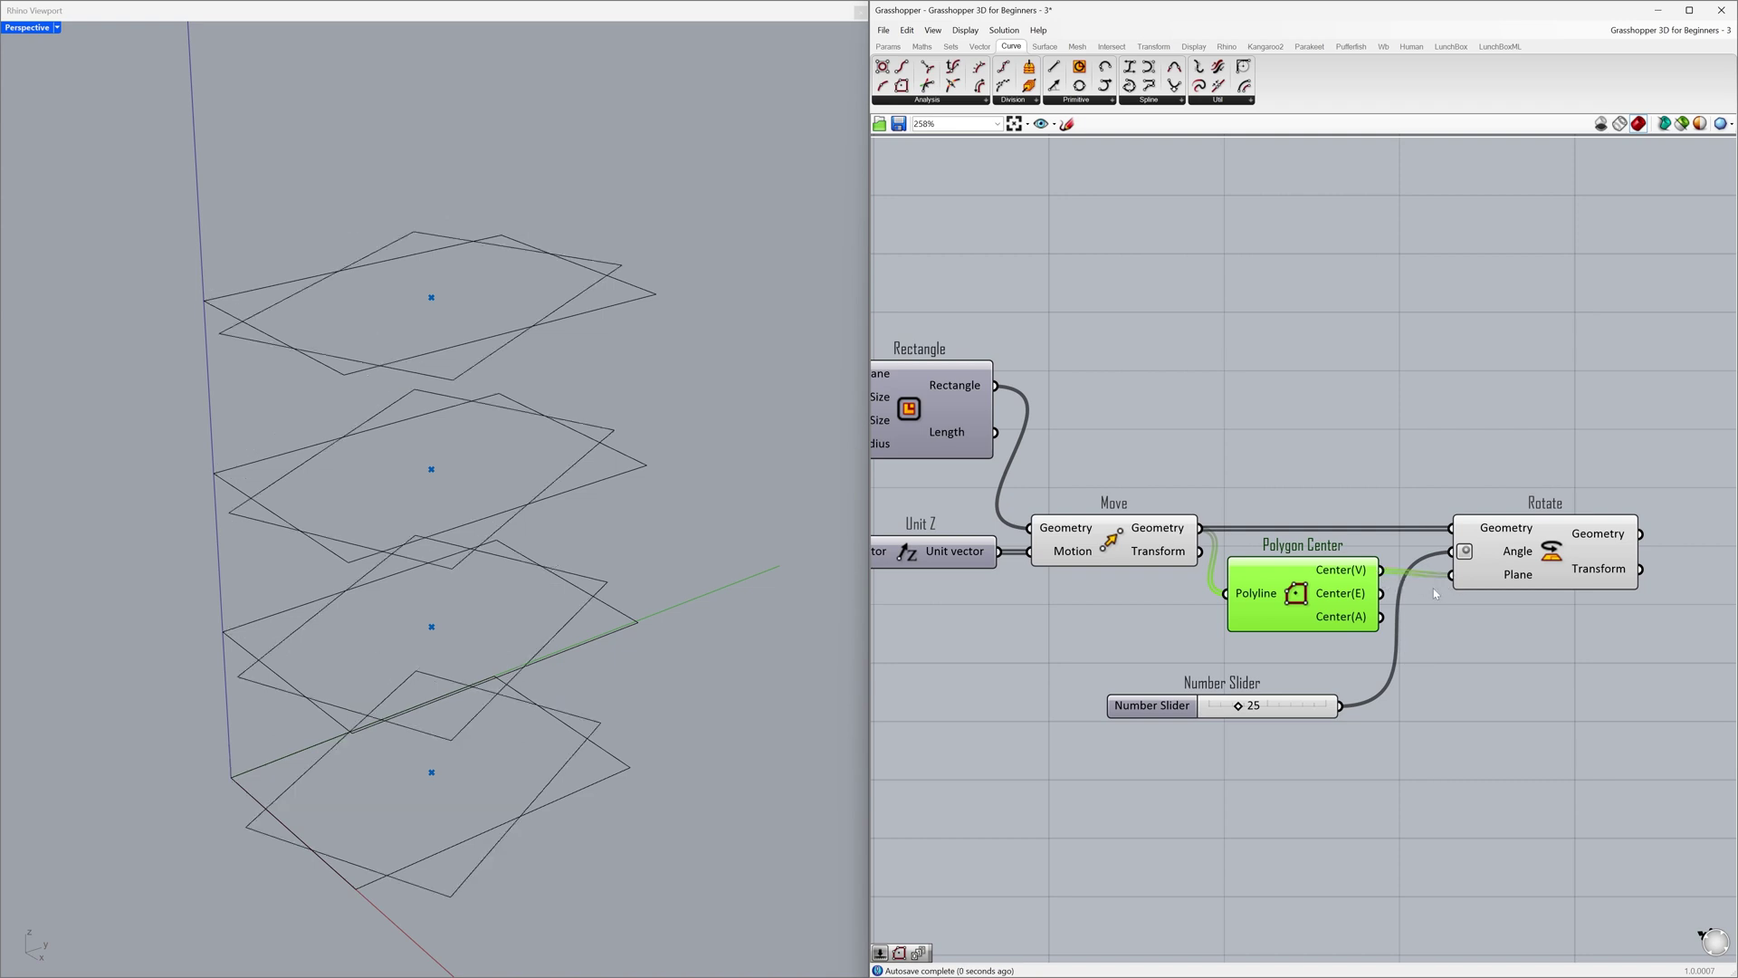
left_click(1438, 593)
left_click_drag(1317, 596, 1320, 601)
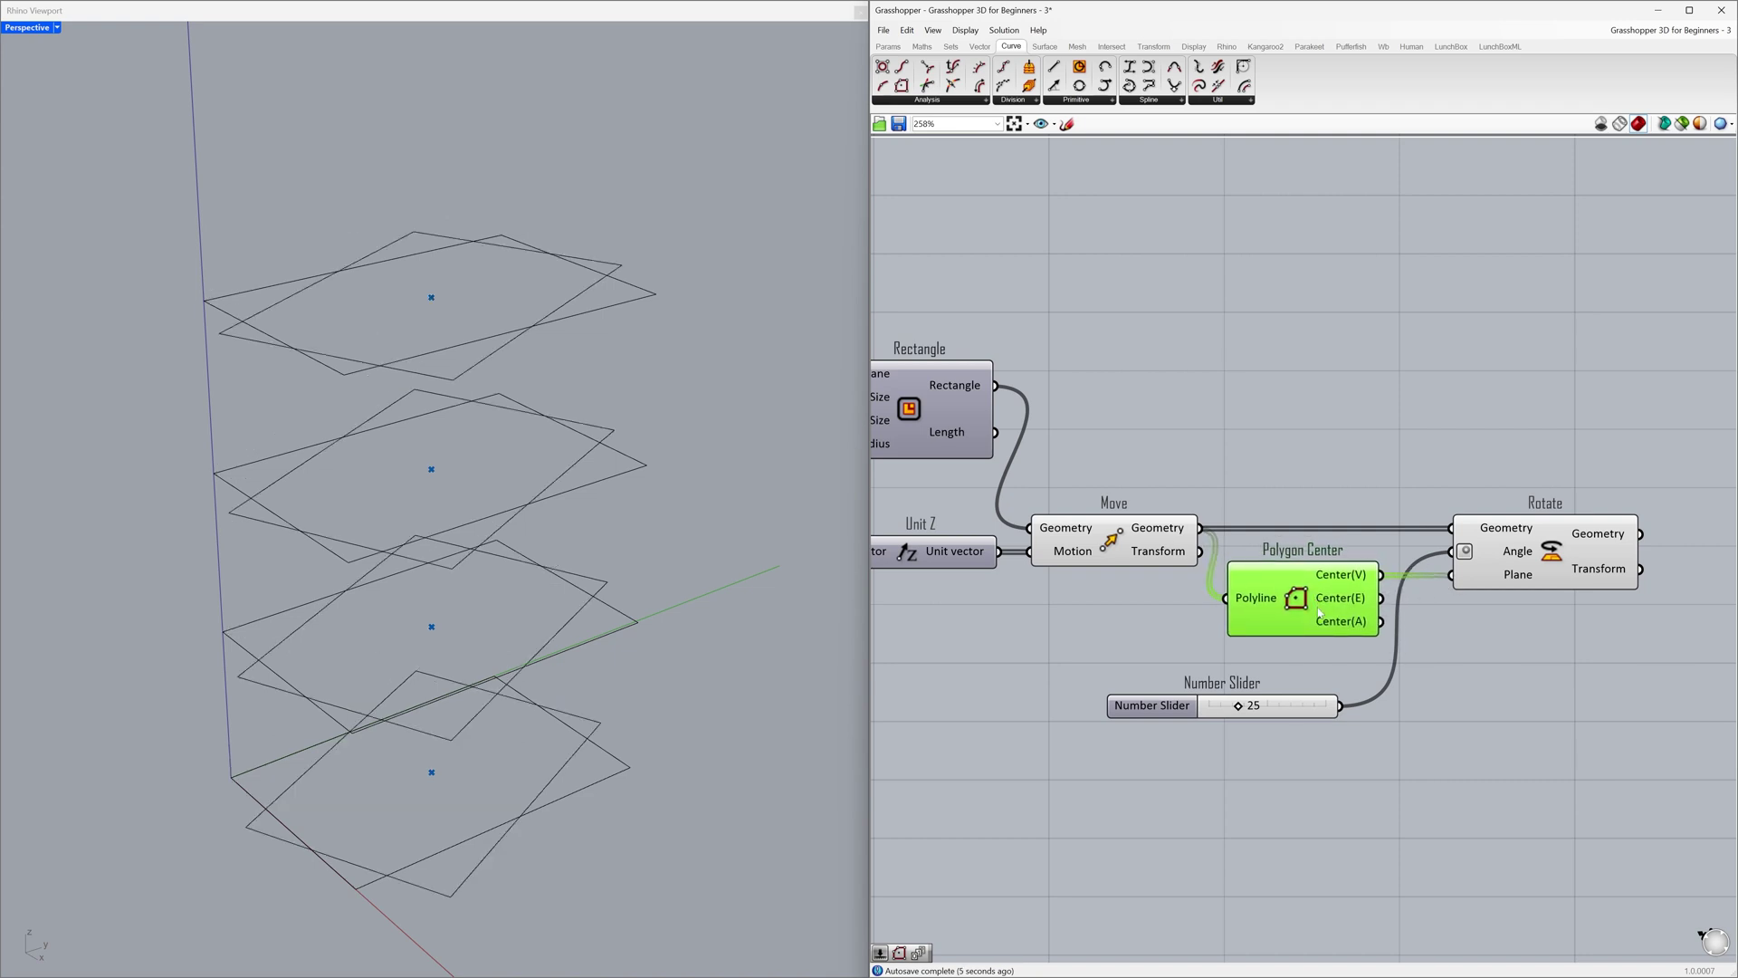
mouse_move(1246, 709)
left_mouse_down()
mouse_move(1295, 711)
mouse_move(1240, 708)
left_mouse_up()
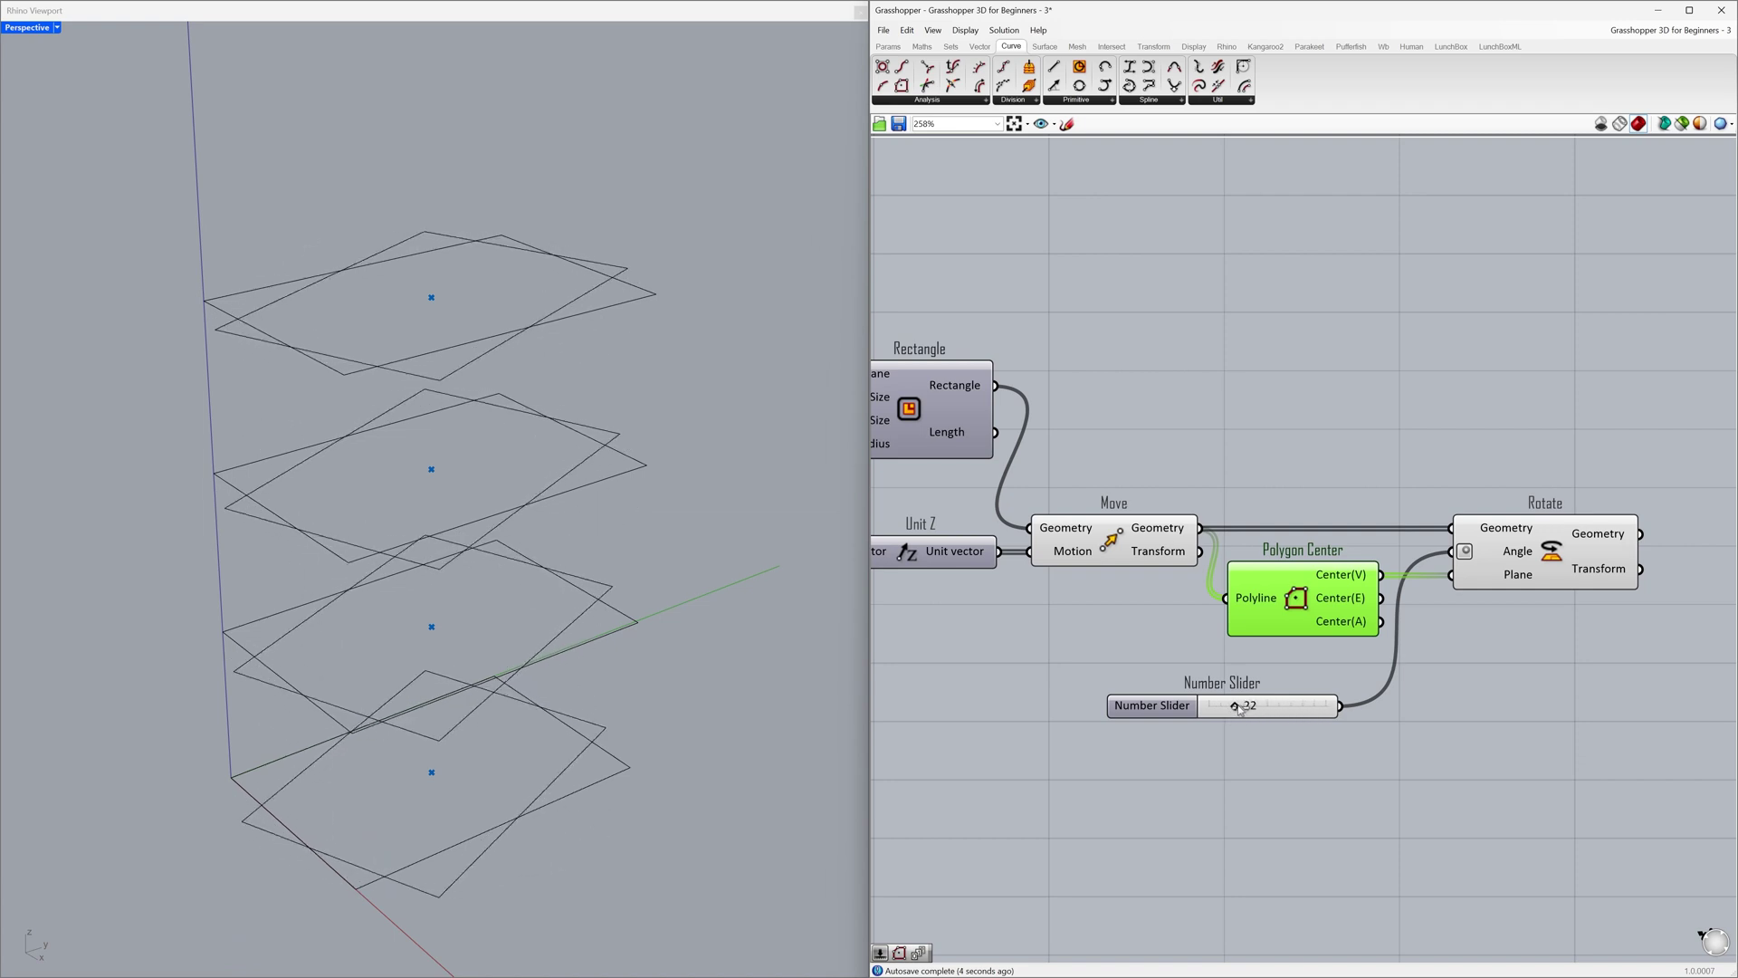
left_click(1118, 562)
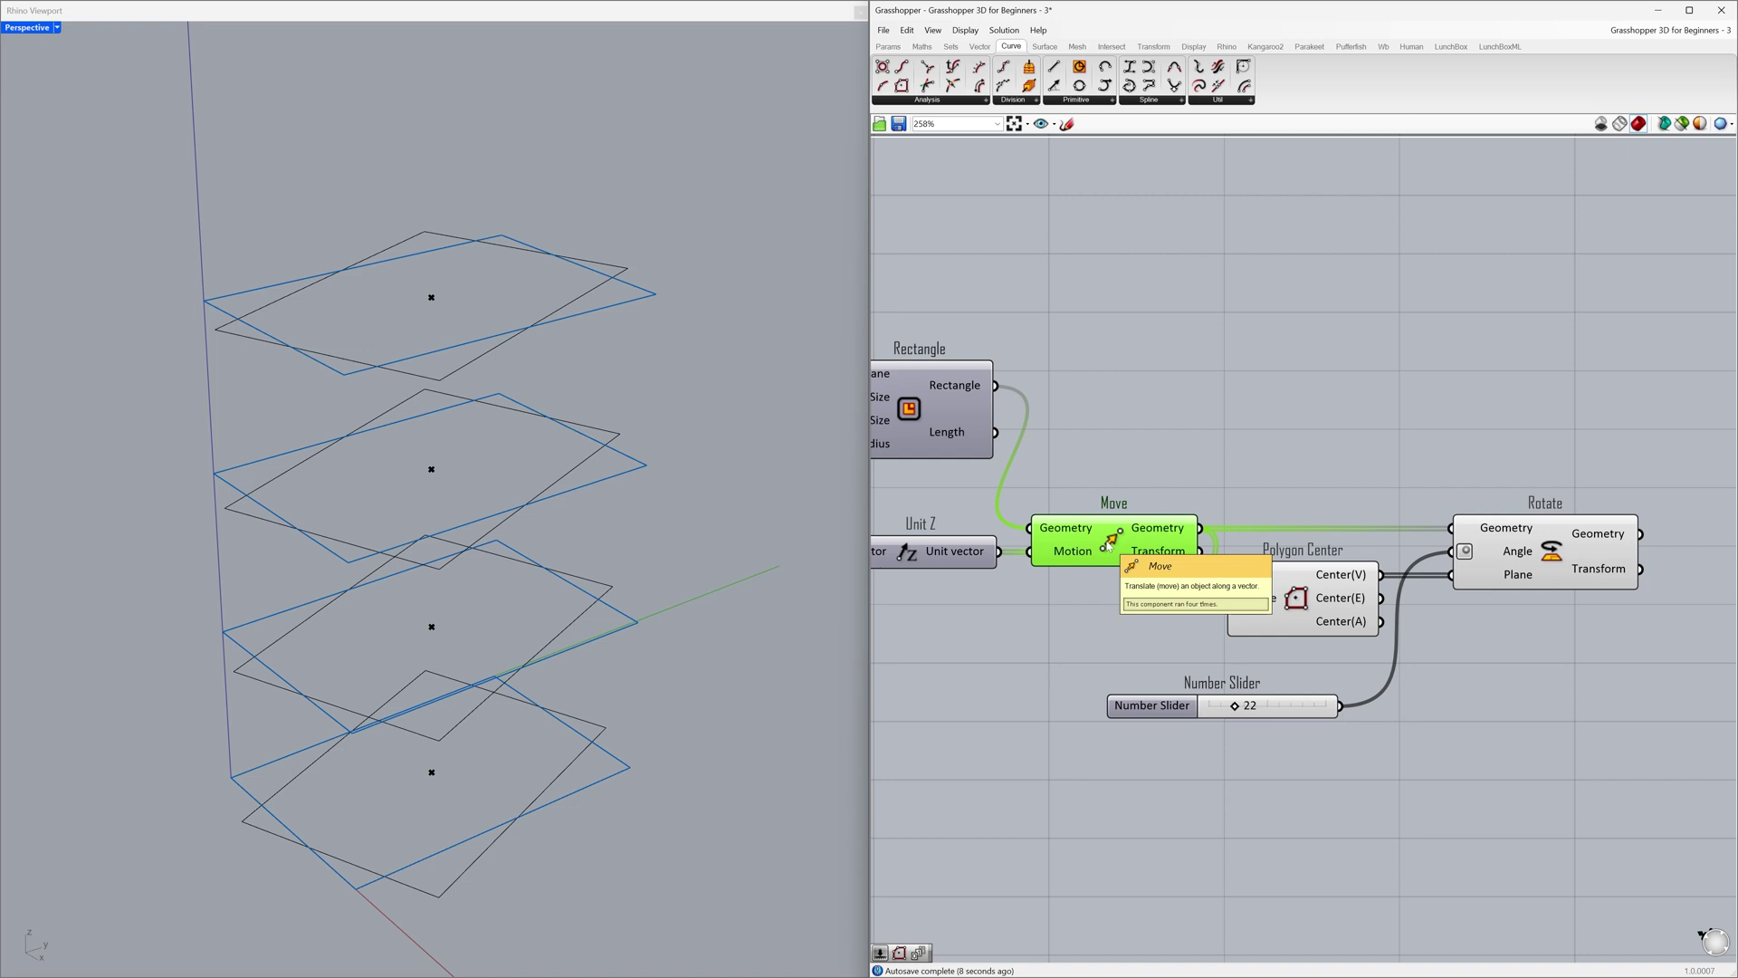
- Hide the Move component's preview and drag the angle slider to 0
middle_click(1109, 543)
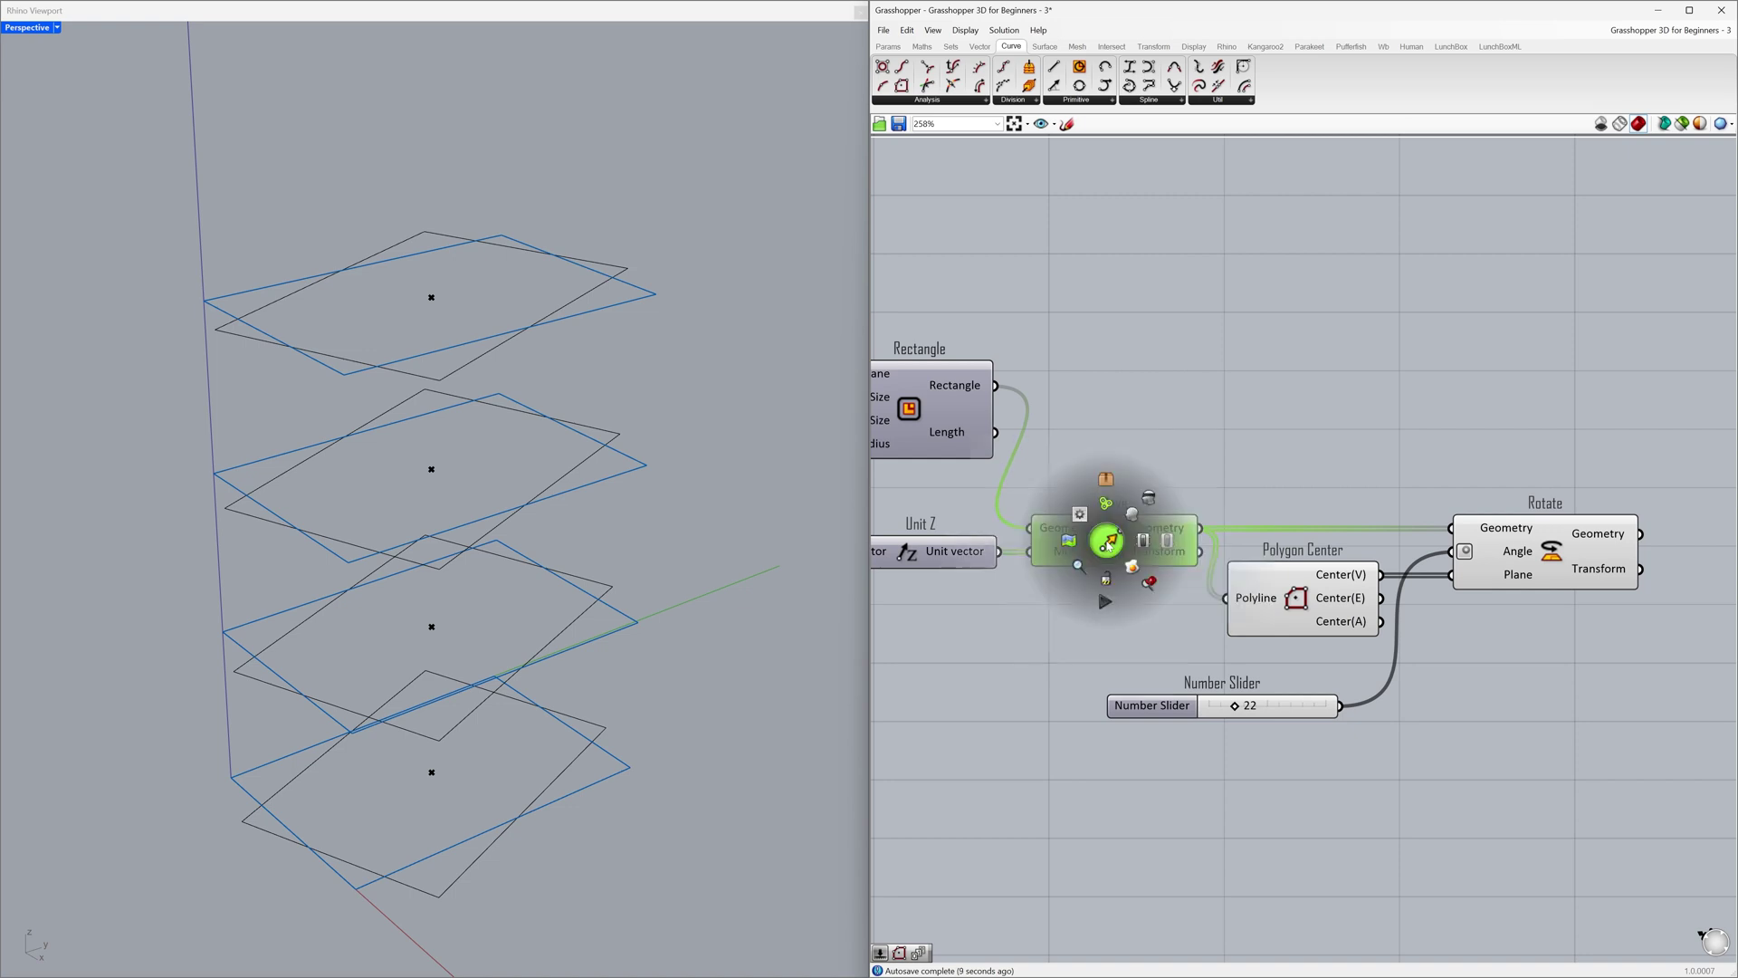
left_click(1149, 505)
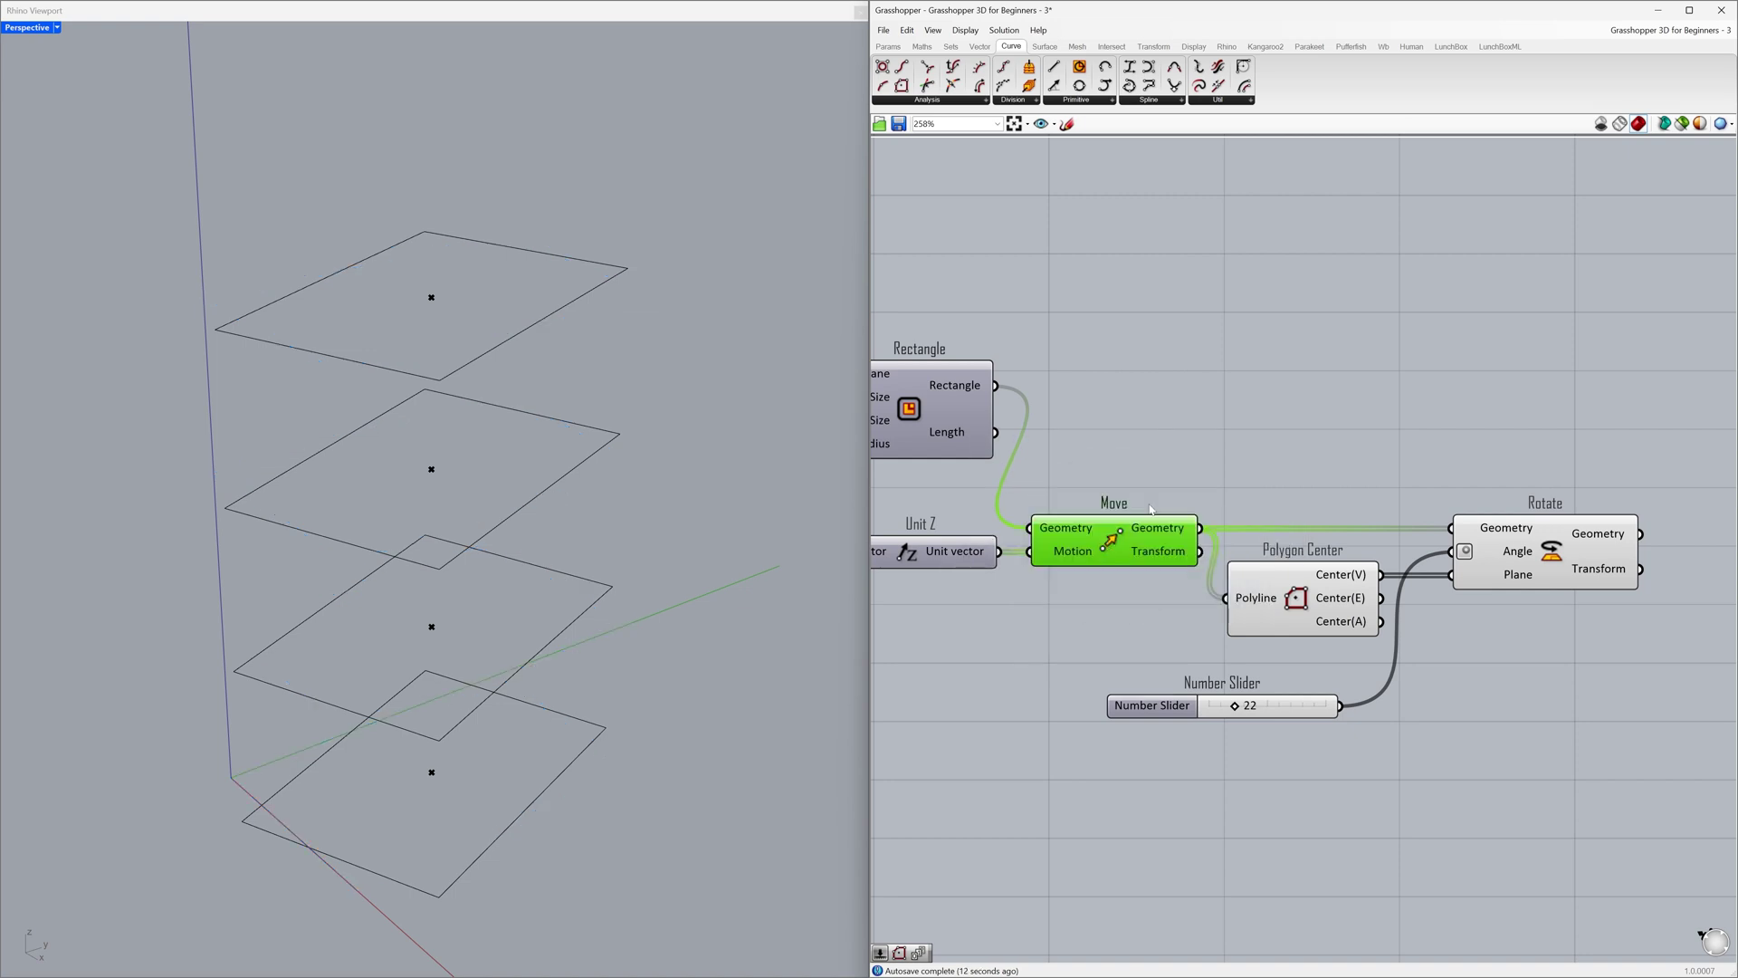
left_click(1150, 509)
mouse_move(1234, 706)
left_mouse_down()
mouse_move(1317, 705)
mouse_move(1208, 707)
left_mouse_up()
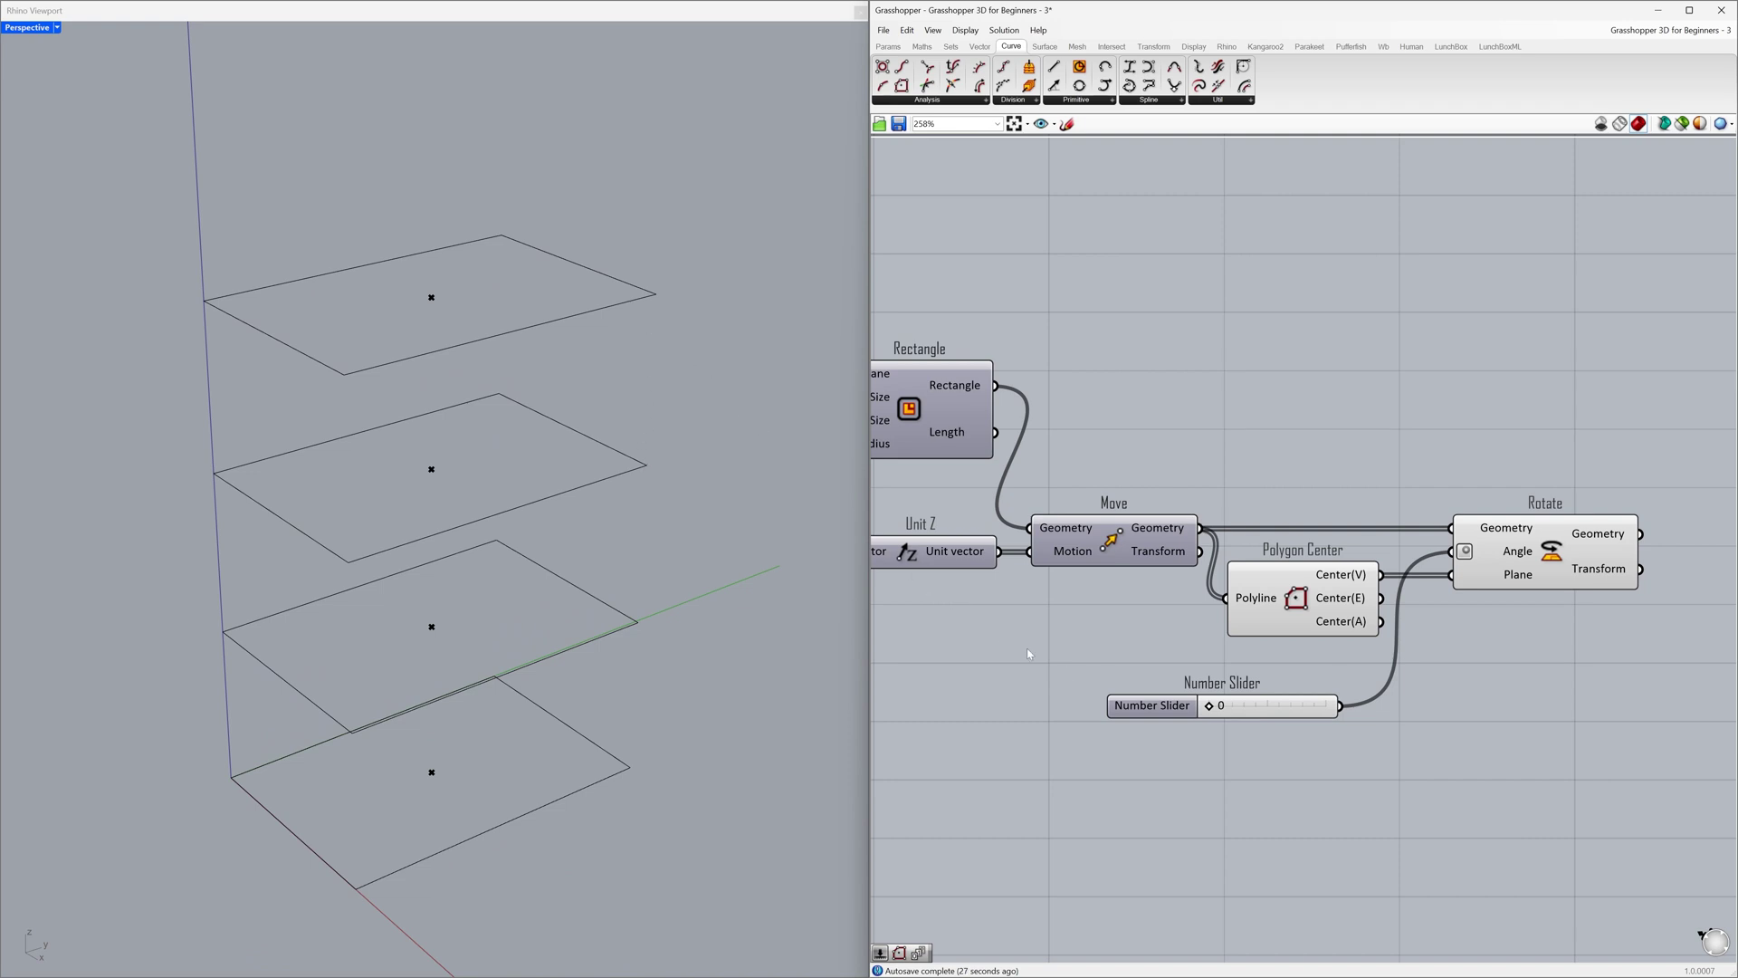
- Copy the angle slider into four stacked sliders and disconnect the wire to Rotate's Angle
left_click_drag(1266, 708, 1160, 691)
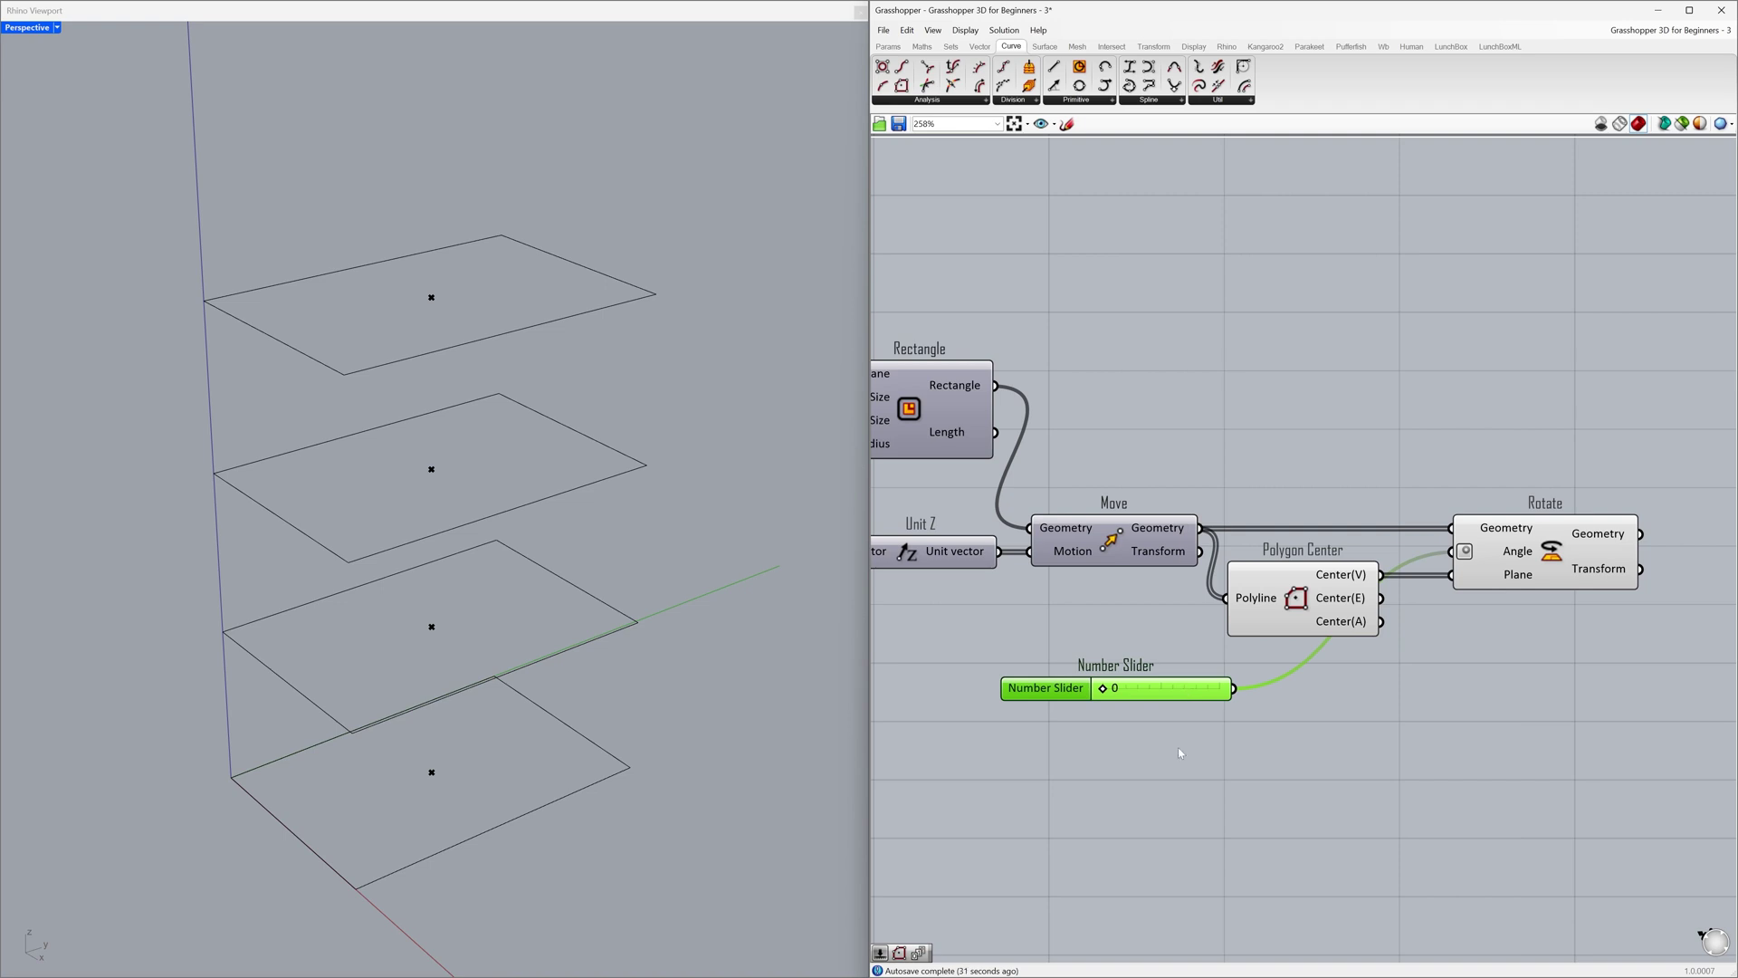
key("ctrl+c")
key("ctrl+v")
left_click_drag(1205, 706, 1183, 745)
key("ctrl+c")
key("ctrl+v")
left_click(1177, 786)
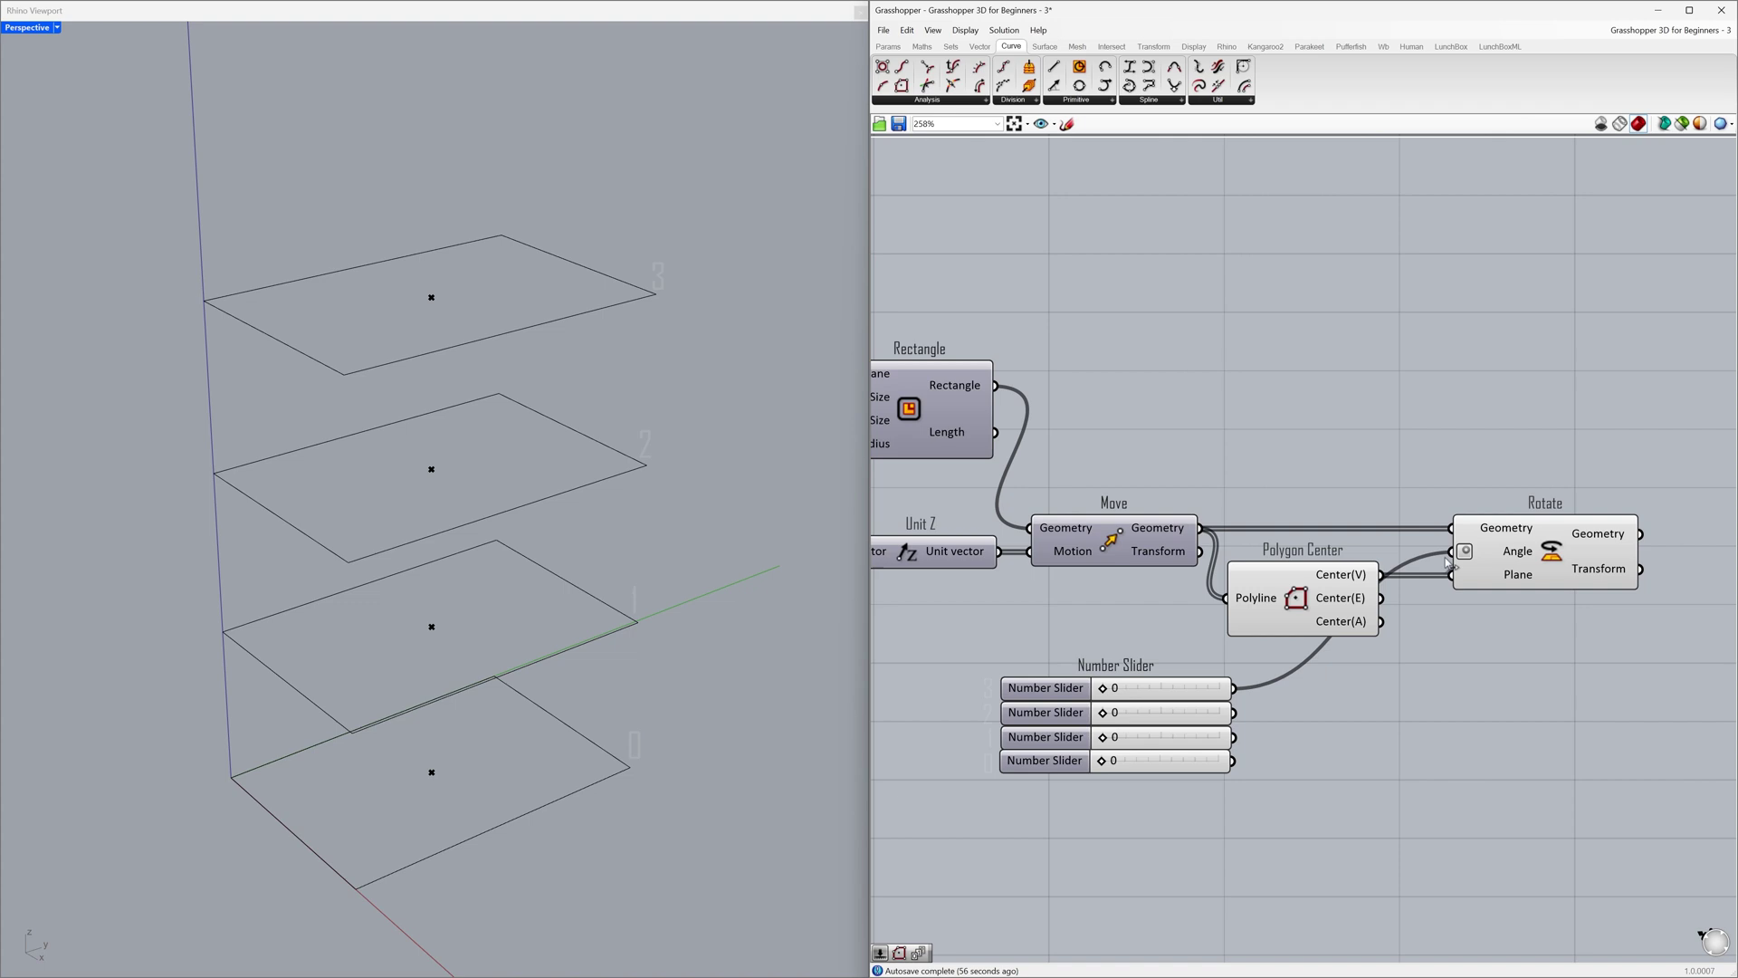
left_click_drag(1460, 556, 1245, 697, "ctrl")
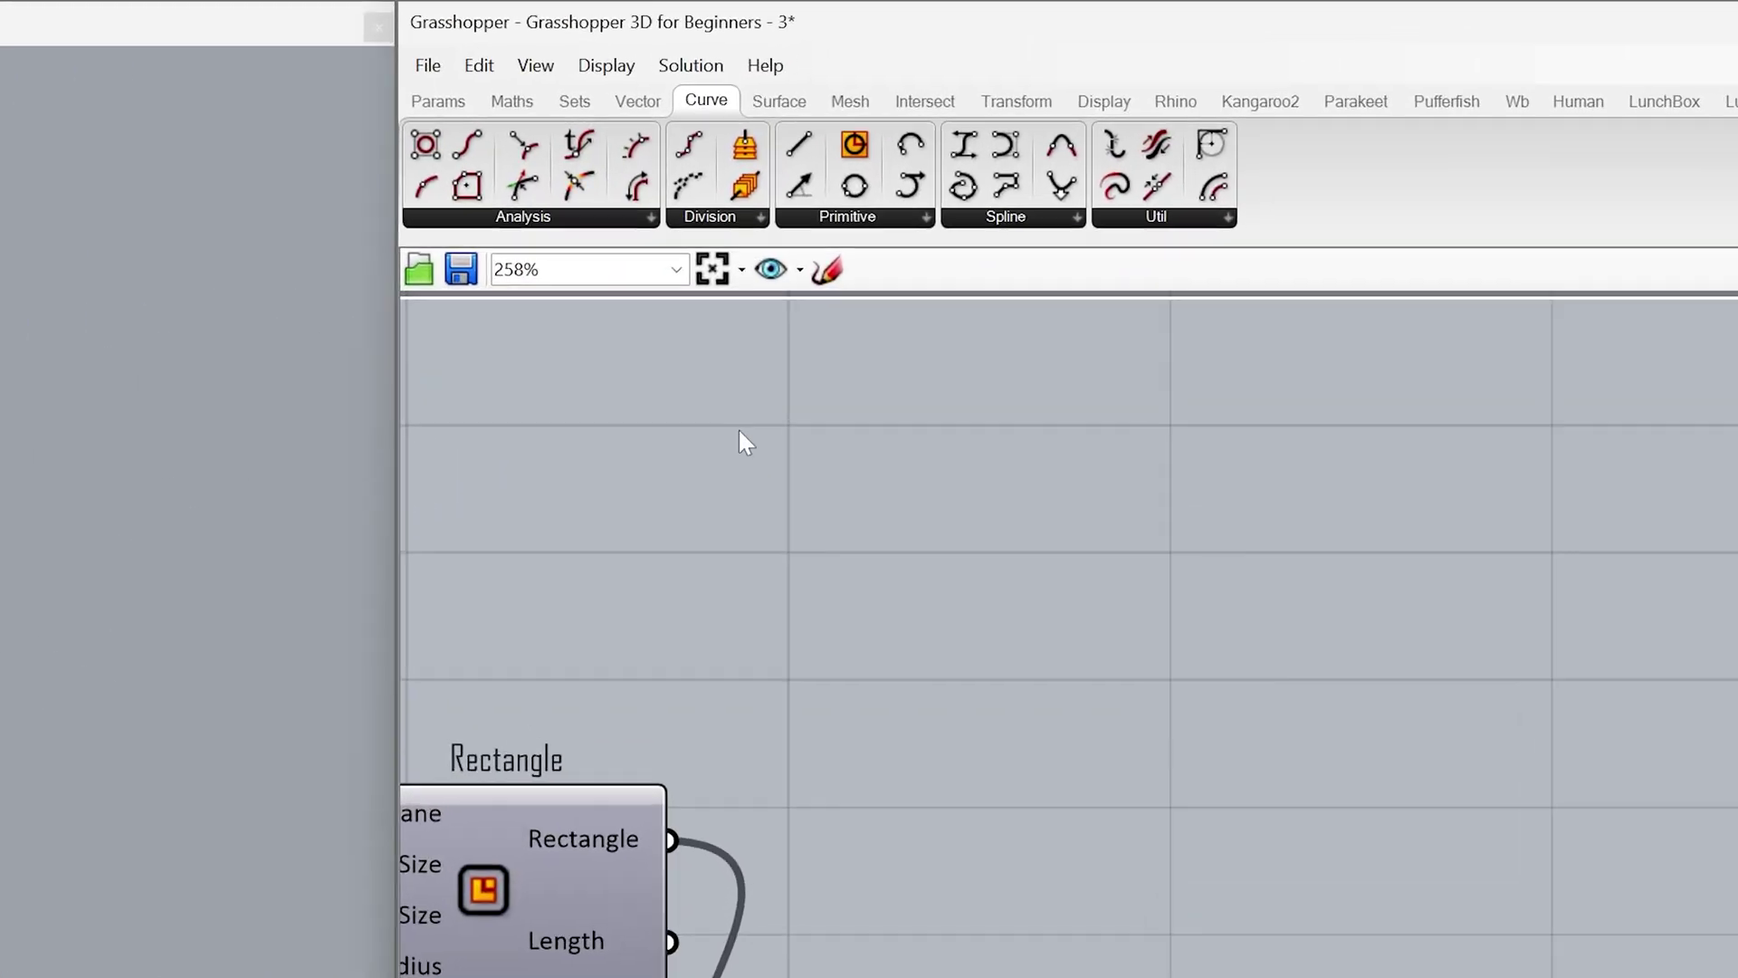
- Add a Merge from Sets > Tree, wiring the four sliders in and its Result into Rotate's Angle
left_click(499, 124)
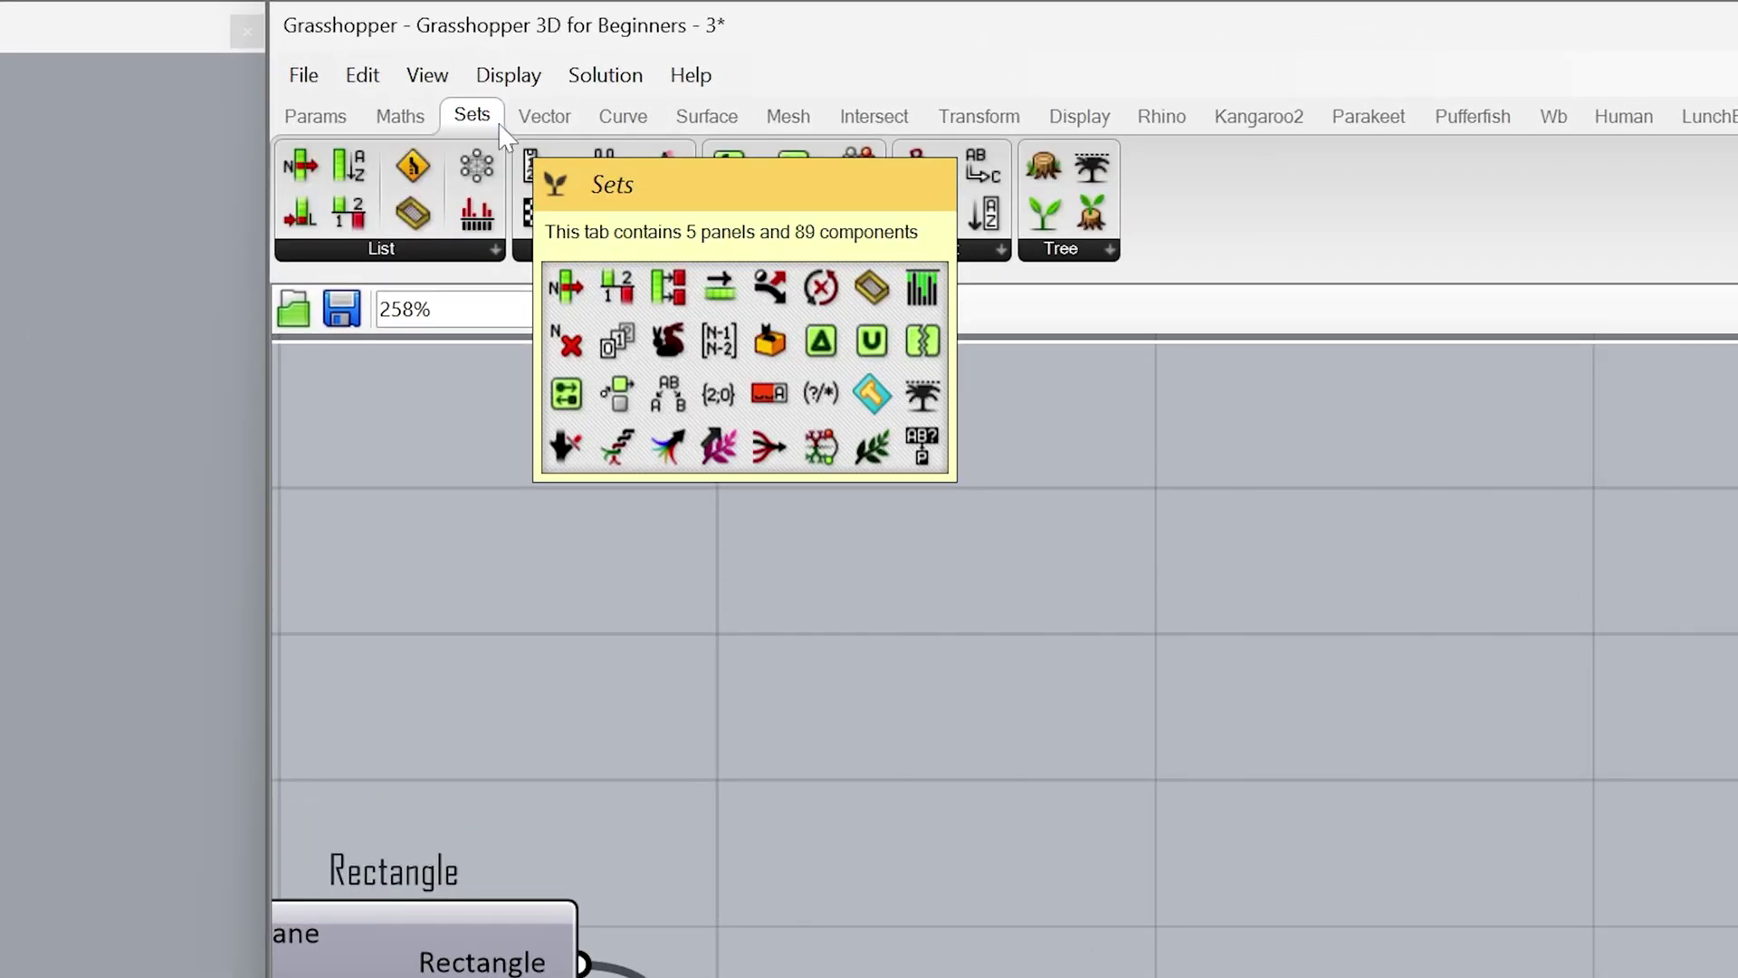
left_click(1094, 250)
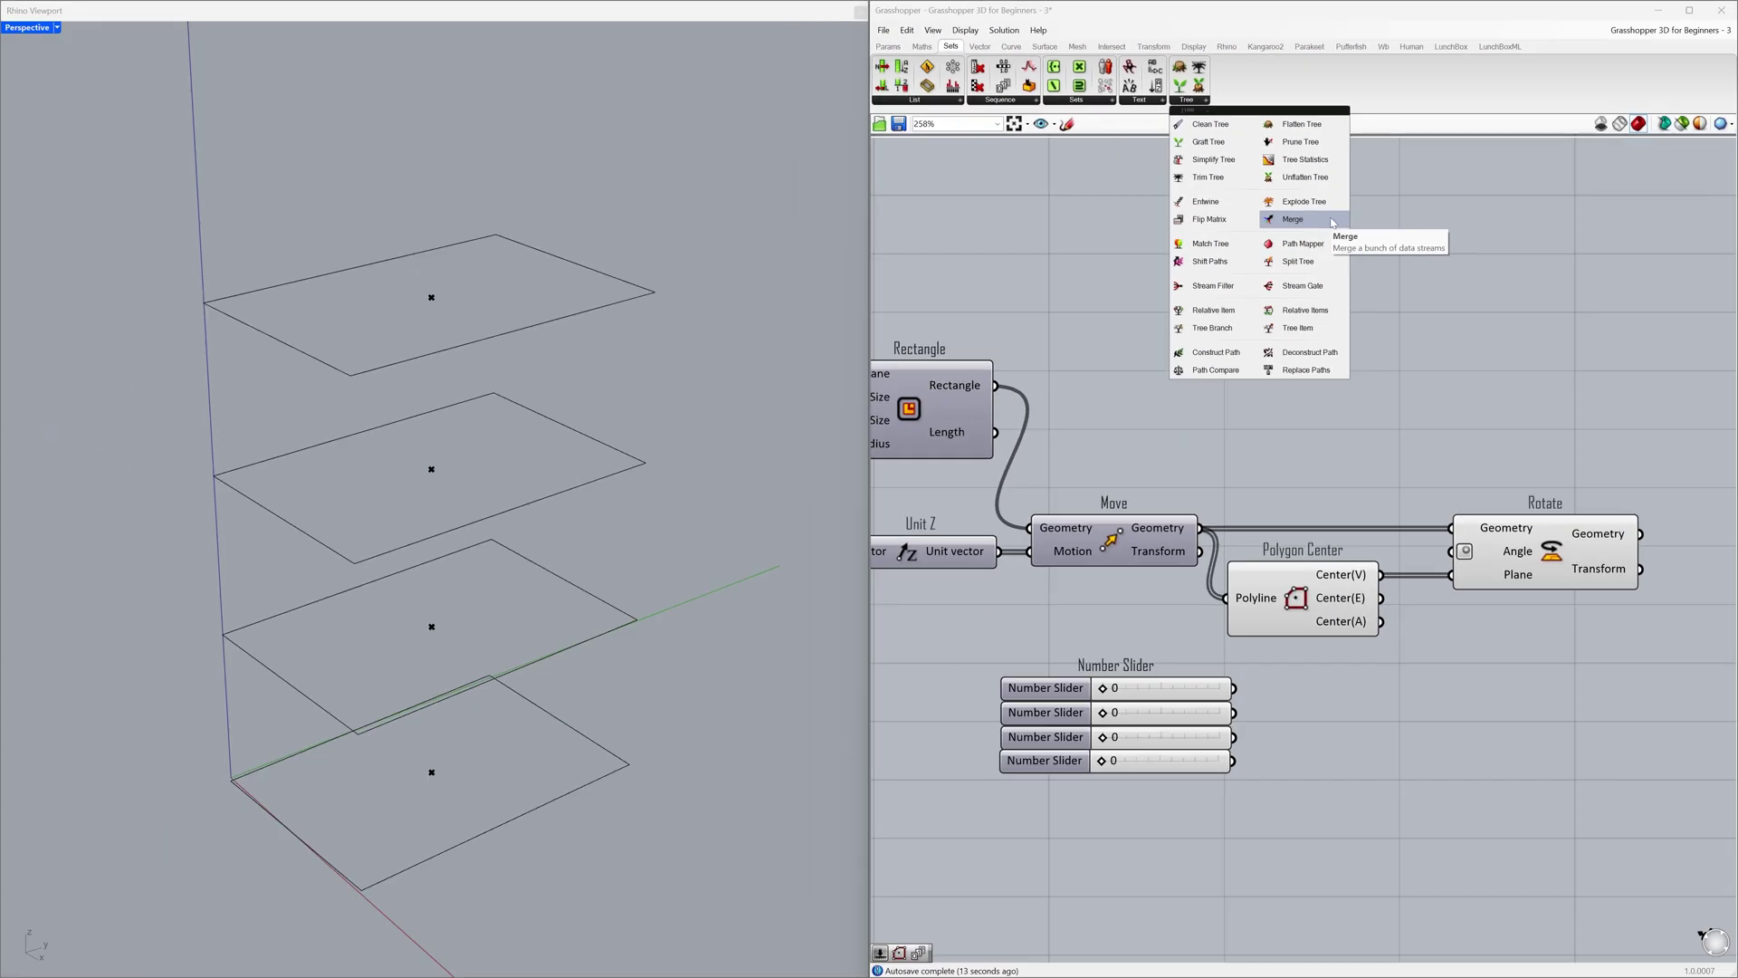
left_click(1420, 546)
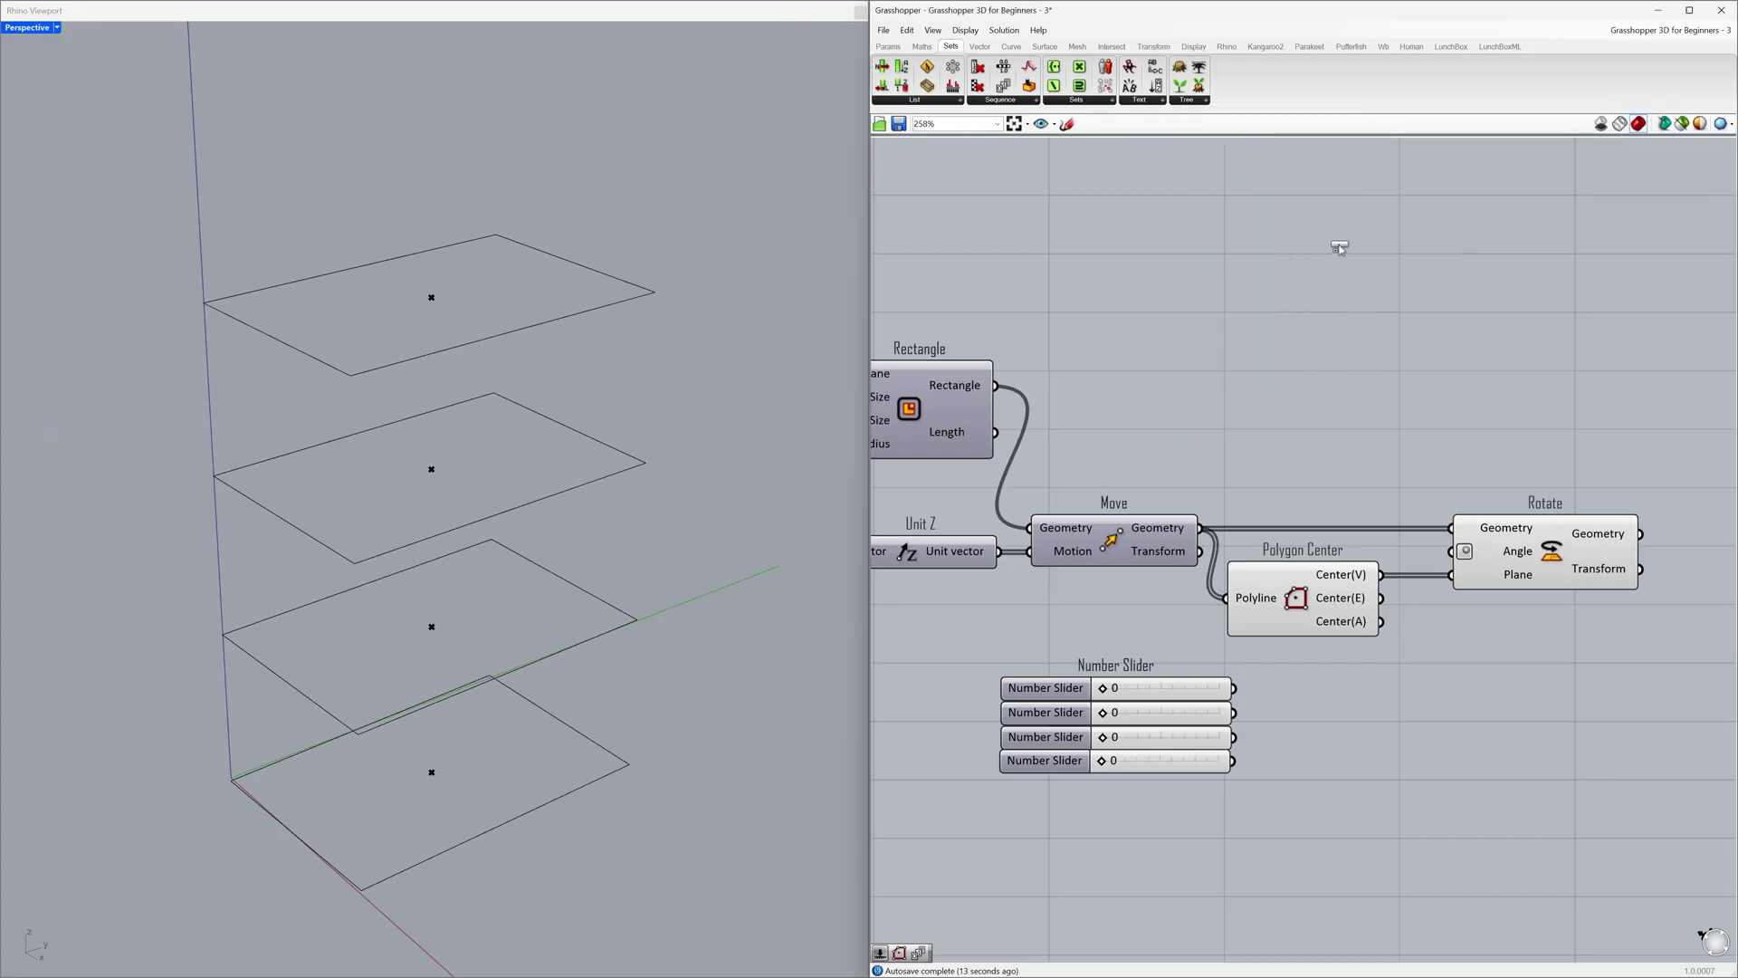
left_click(1355, 722)
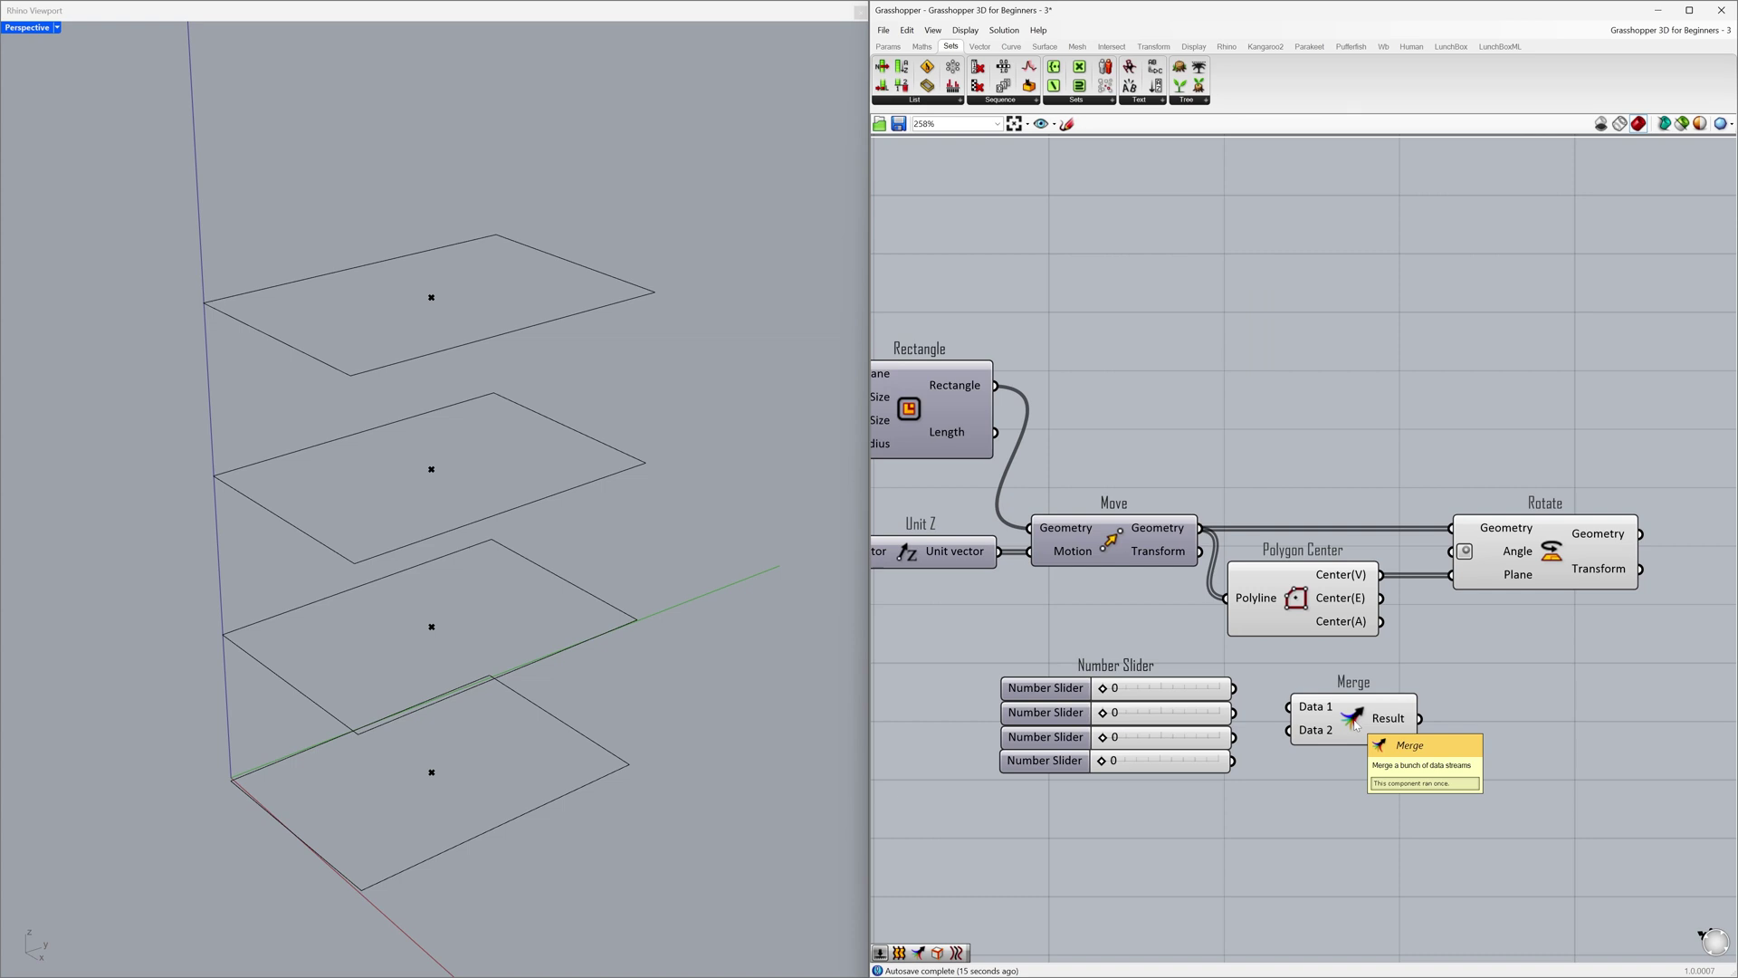
left_click_drag(1236, 689, 1304, 763)
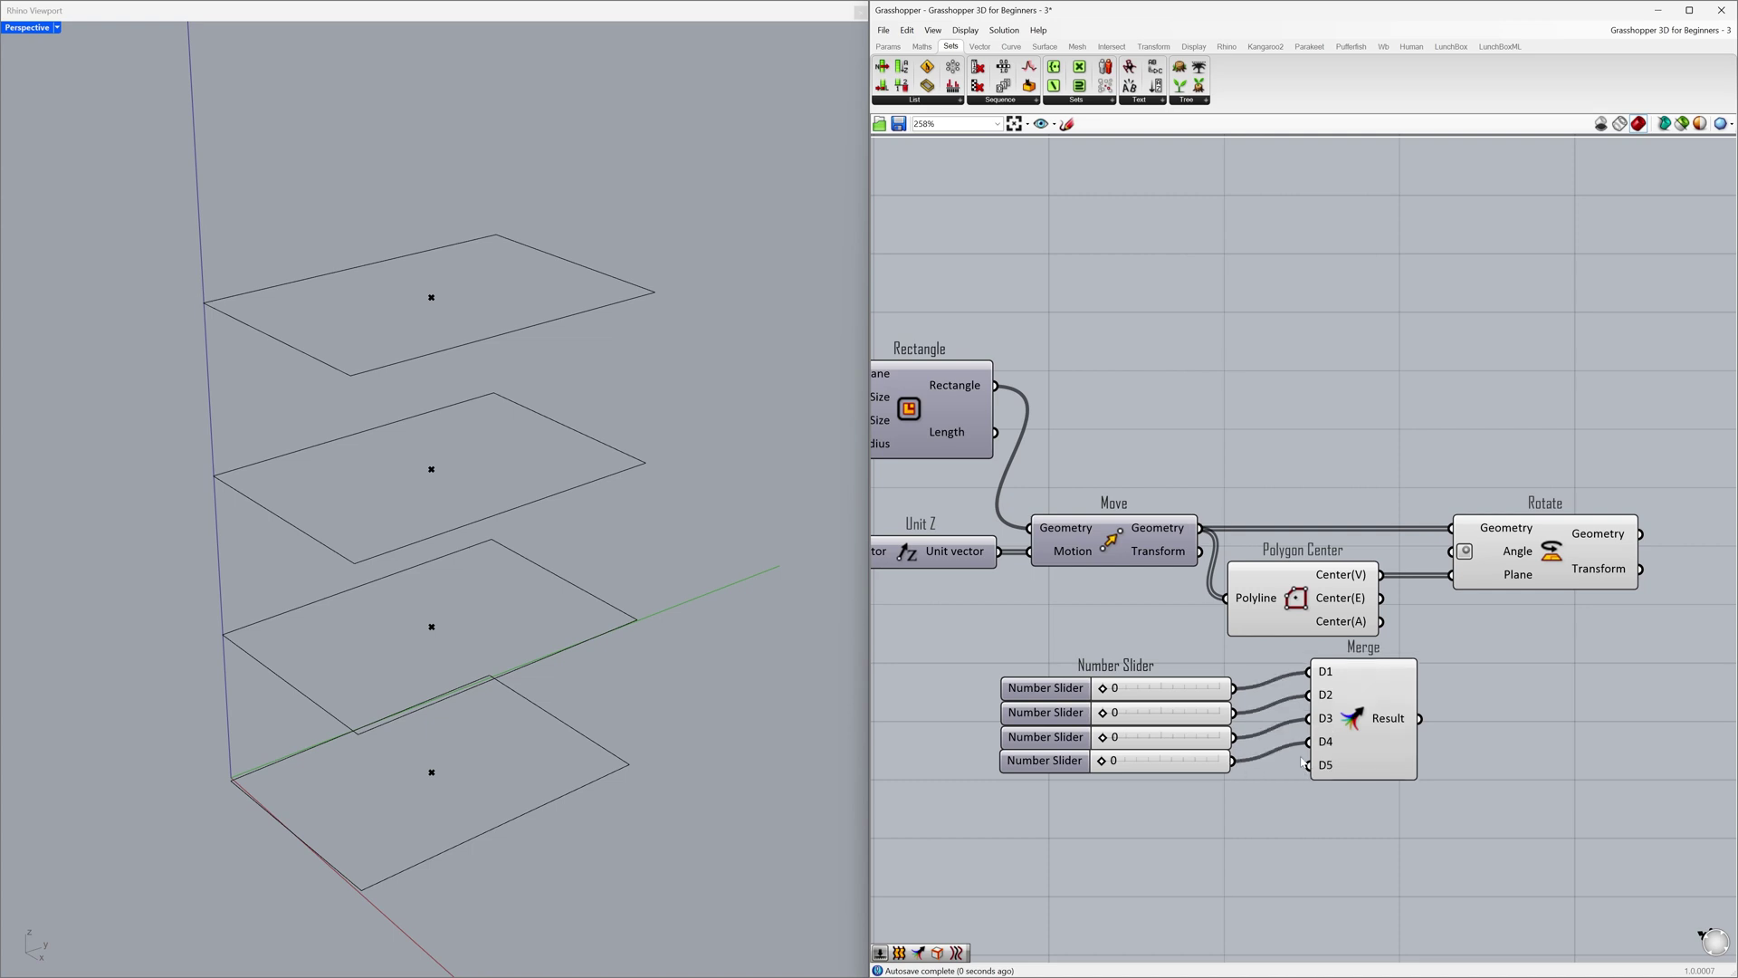
left_click_drag(1368, 715, 1443, 557)
left_click(1396, 731)
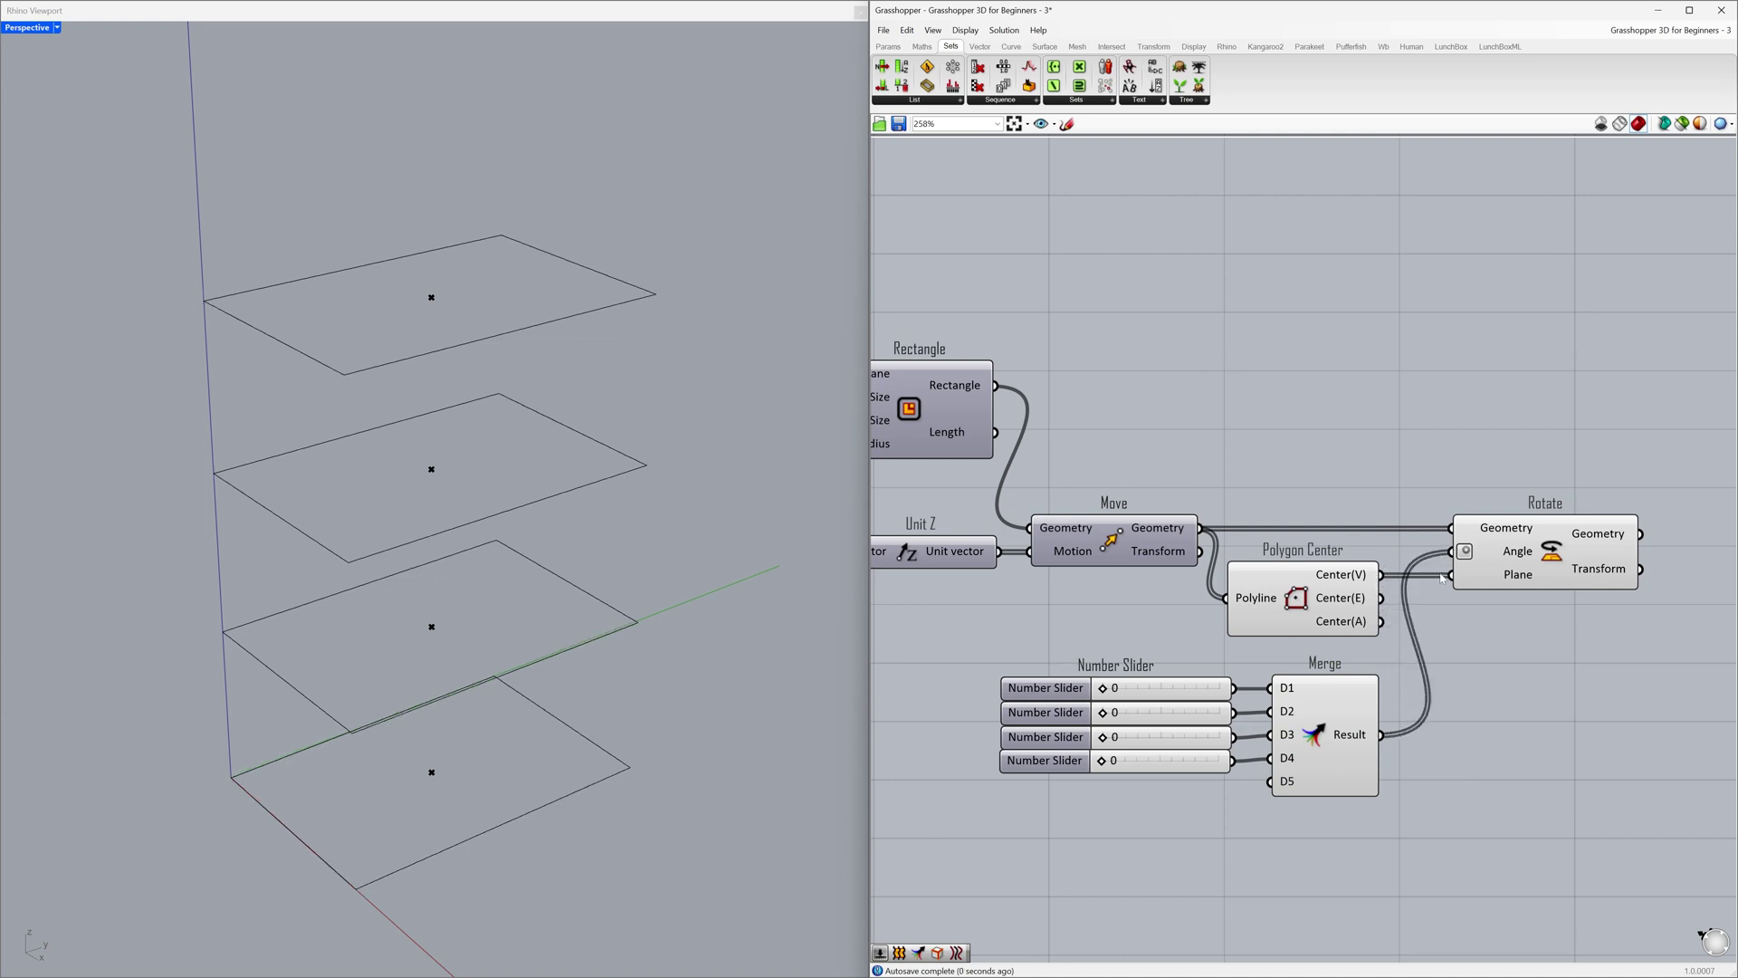
left_click(1140, 692)
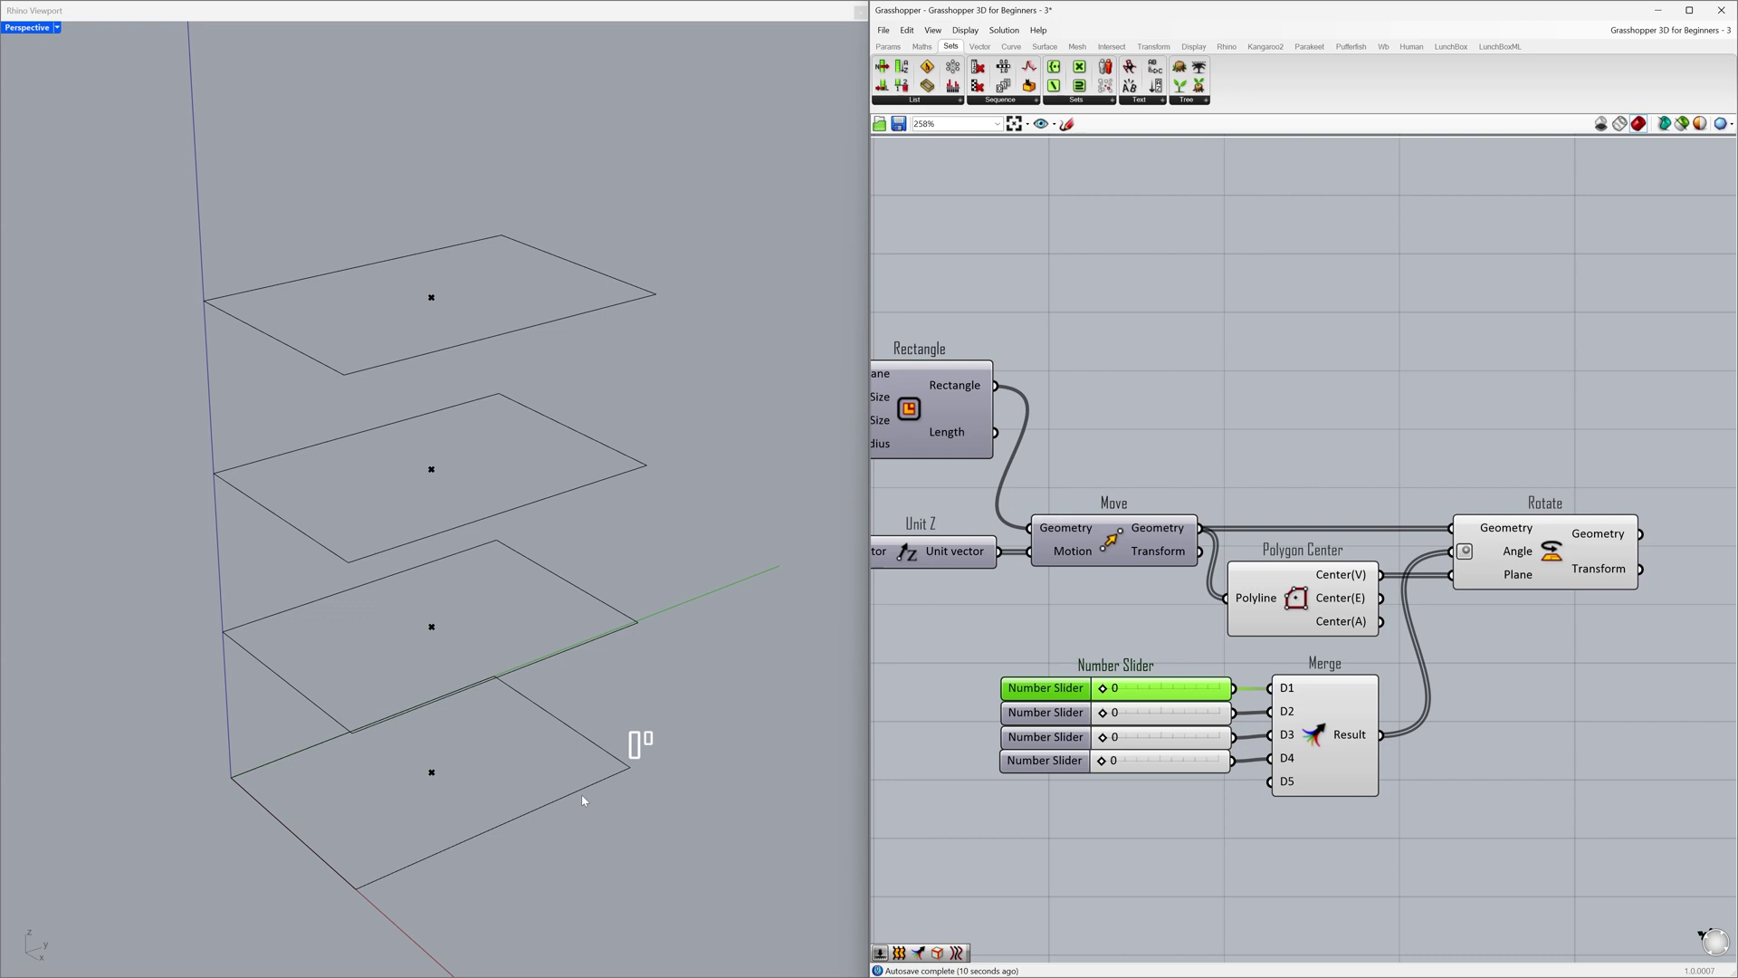
- Set the four angle sliders to 0, 20, 40 and 60, then pan the canvas left
left_click_drag(1106, 714, 1149, 741)
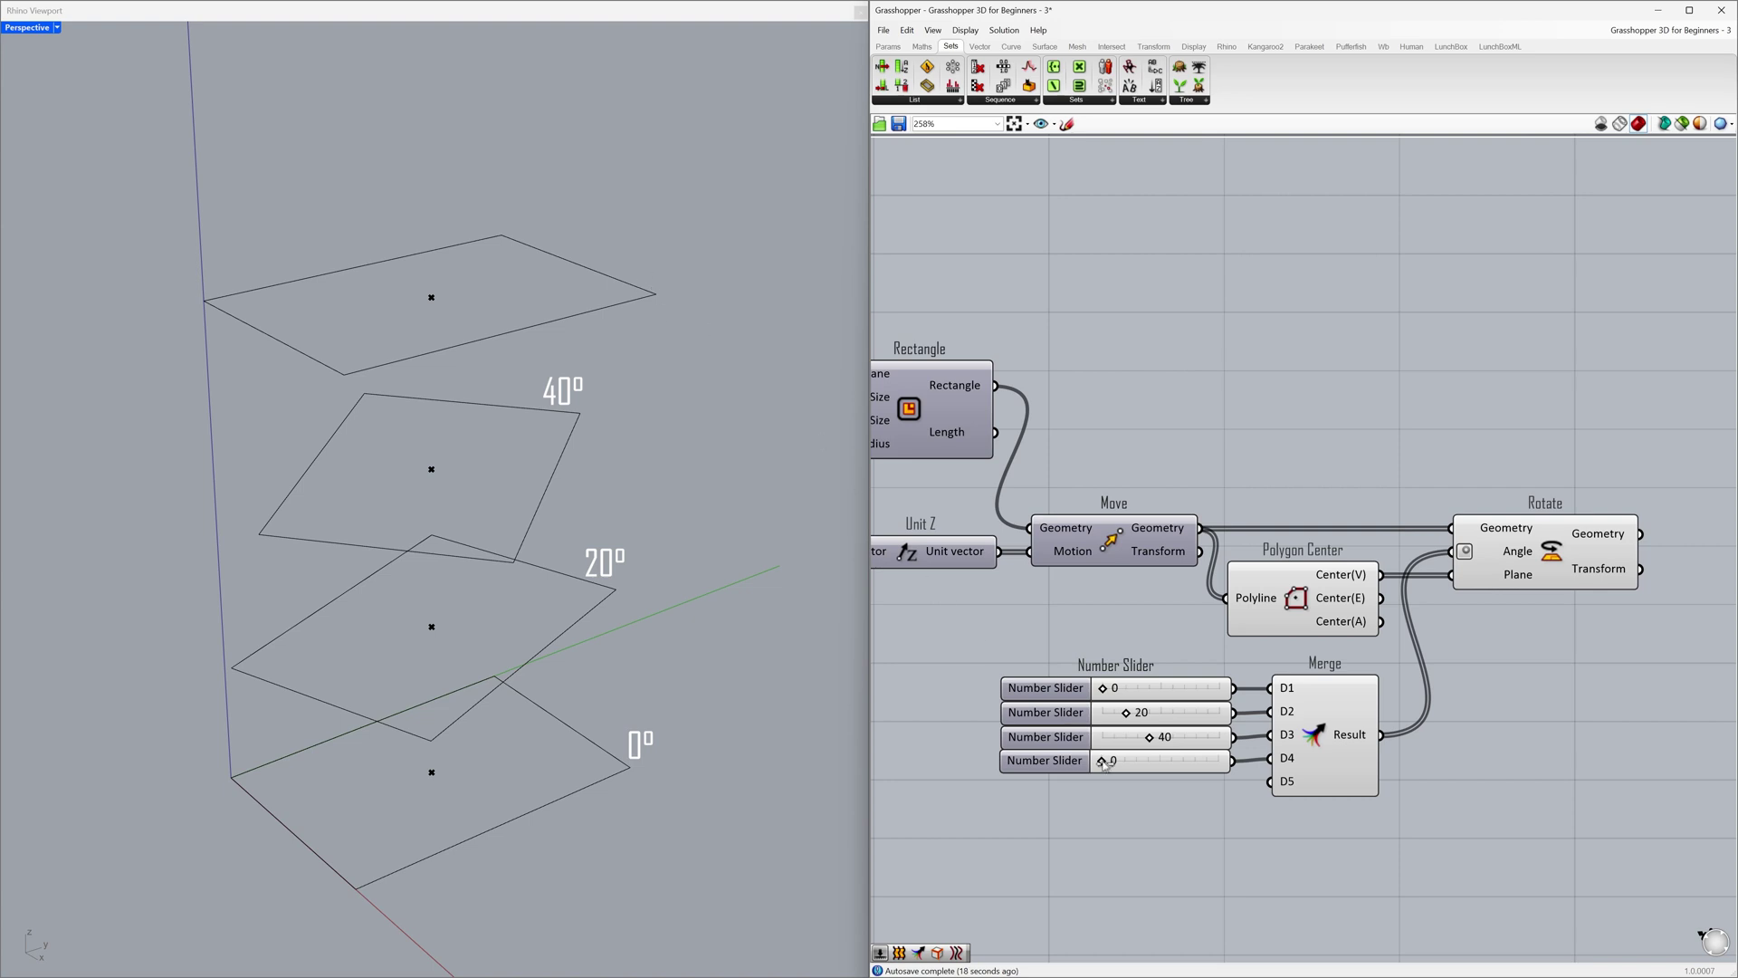
left_click_drag(1105, 765, 1173, 767)
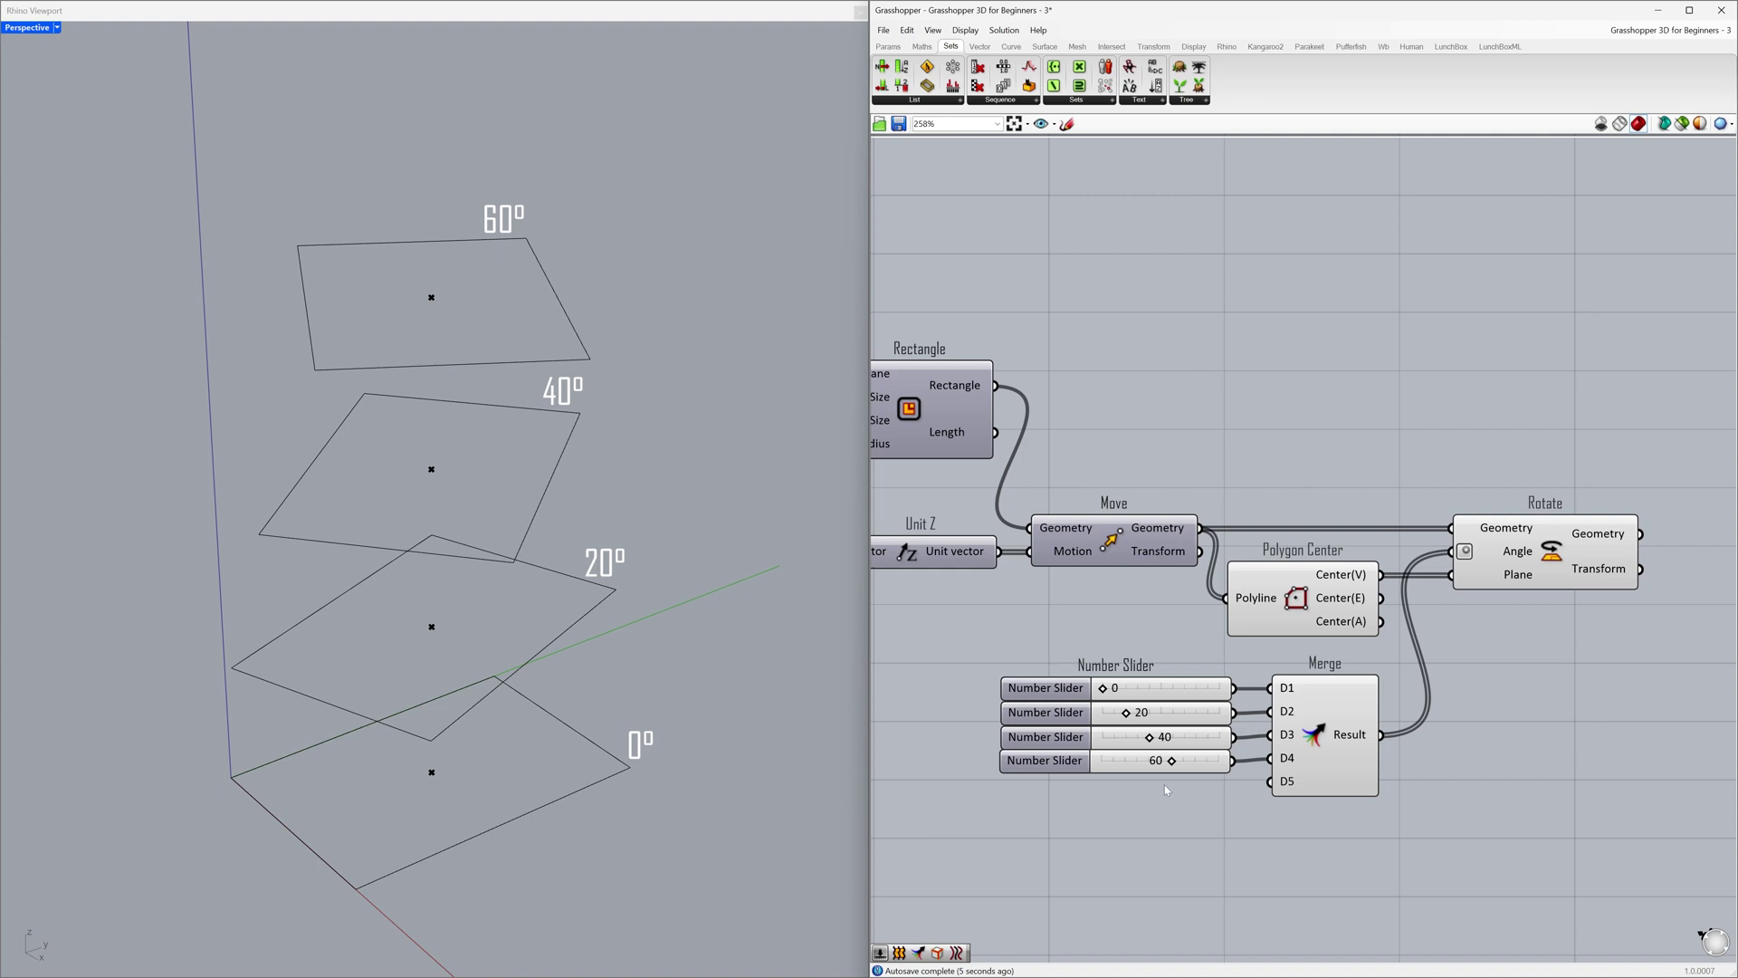
left_click(441, 672)
left_click(1492, 633)
right_click_drag(1537, 629, 1411, 618)
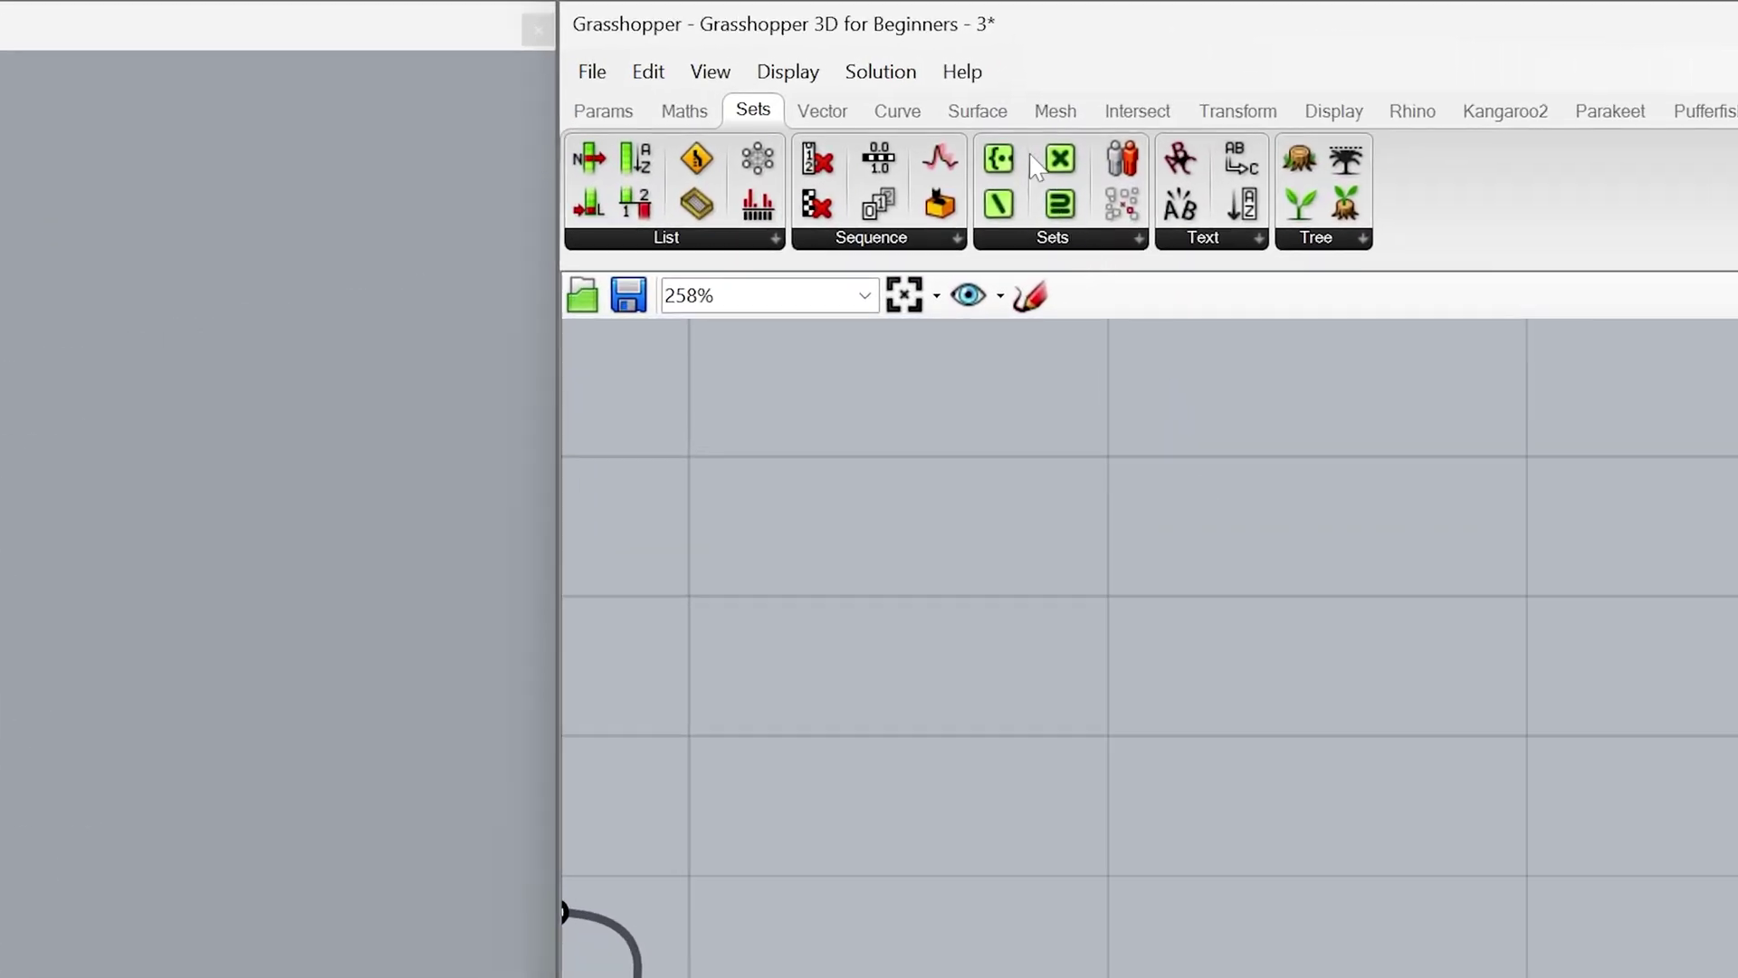
- Place a Loft from Surface > Freeform and feed Rotate's rotated rectangles into its Curves input
left_click(978, 110)
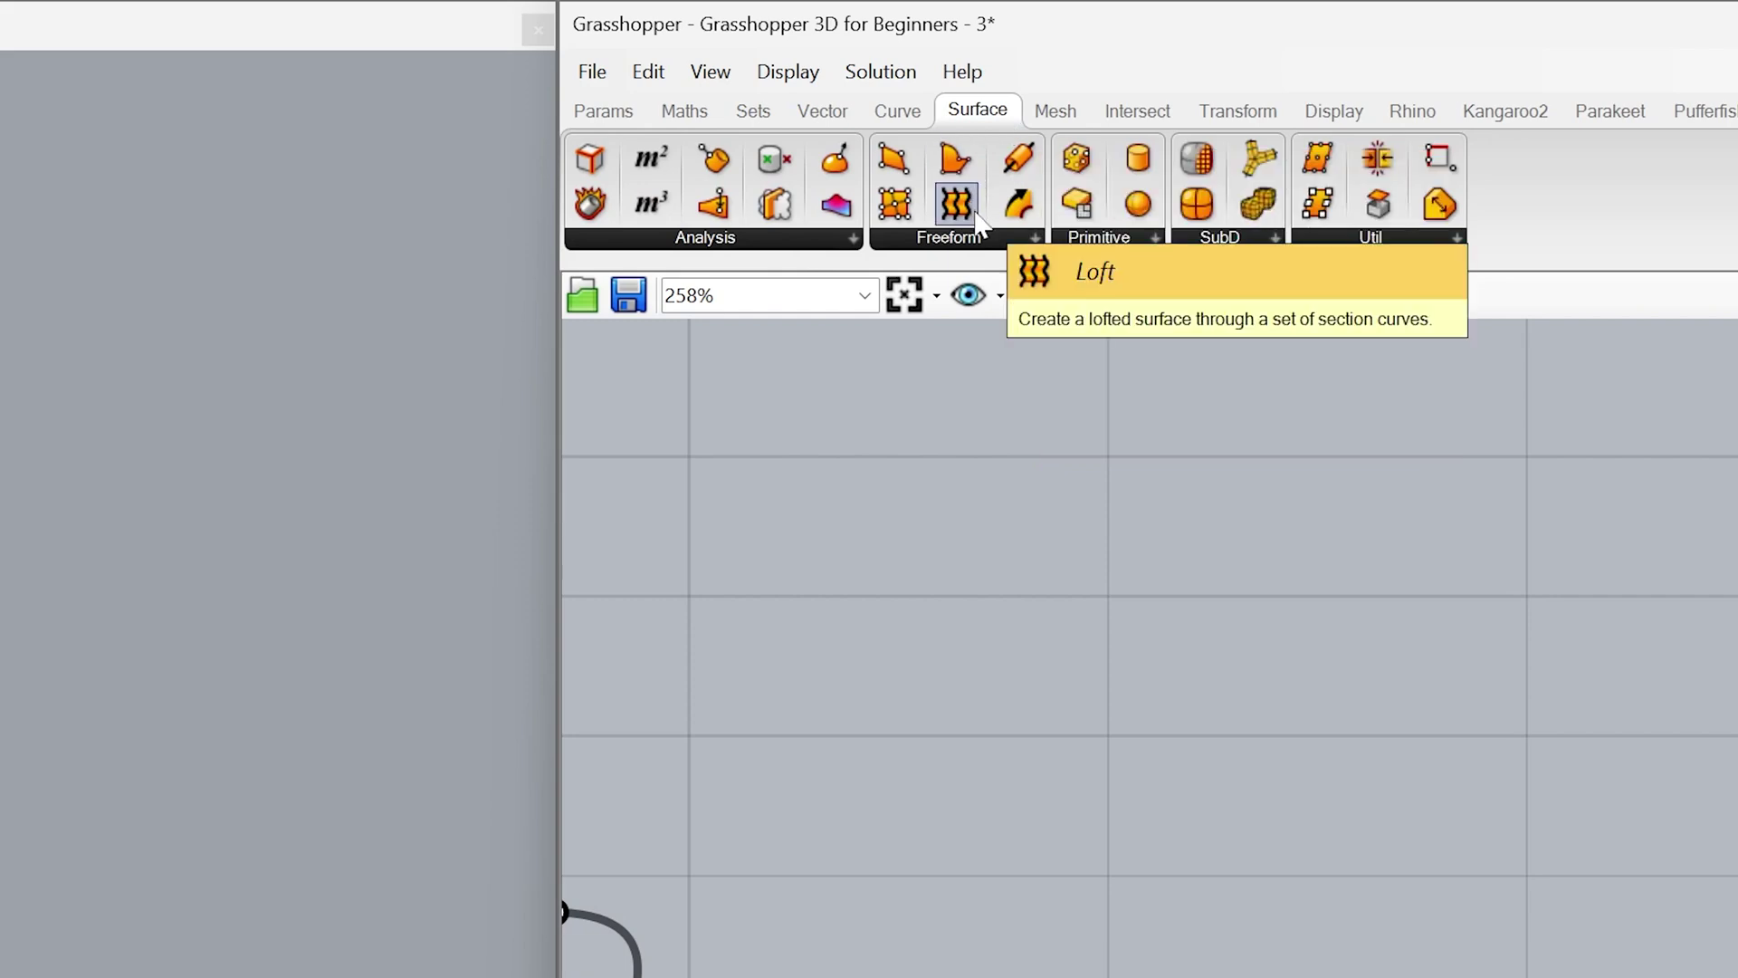
left_click_drag(976, 222, 1617, 536)
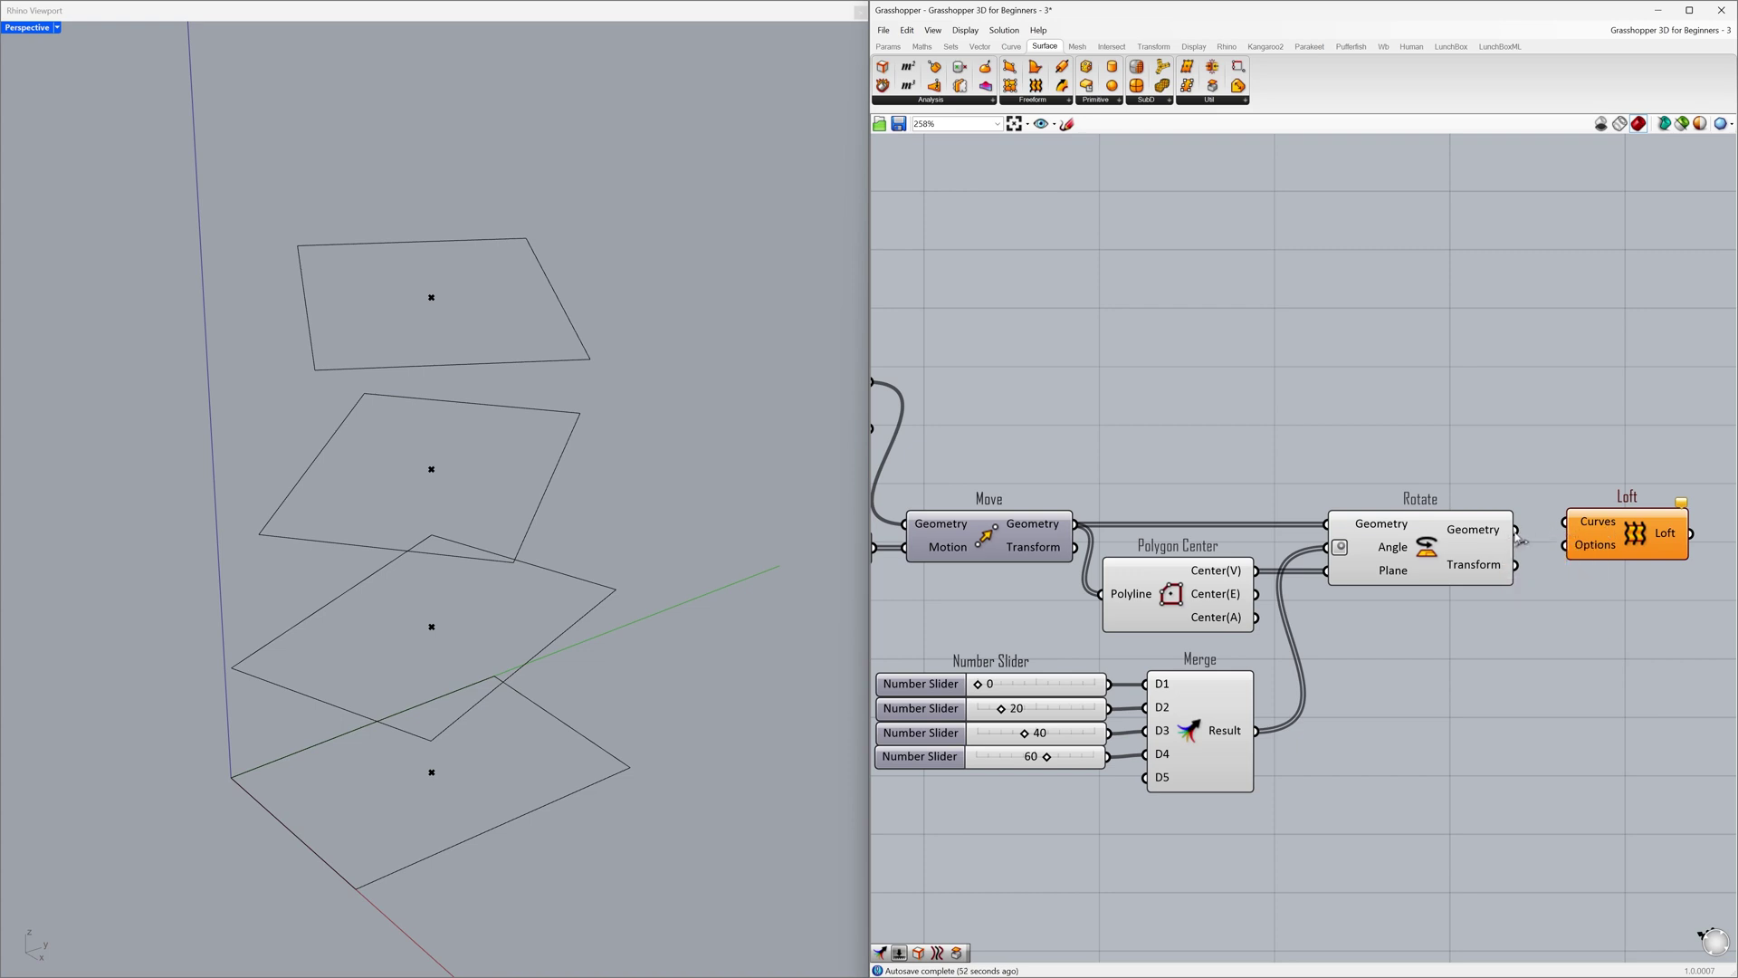
left_click_drag(1519, 536, 1587, 543)
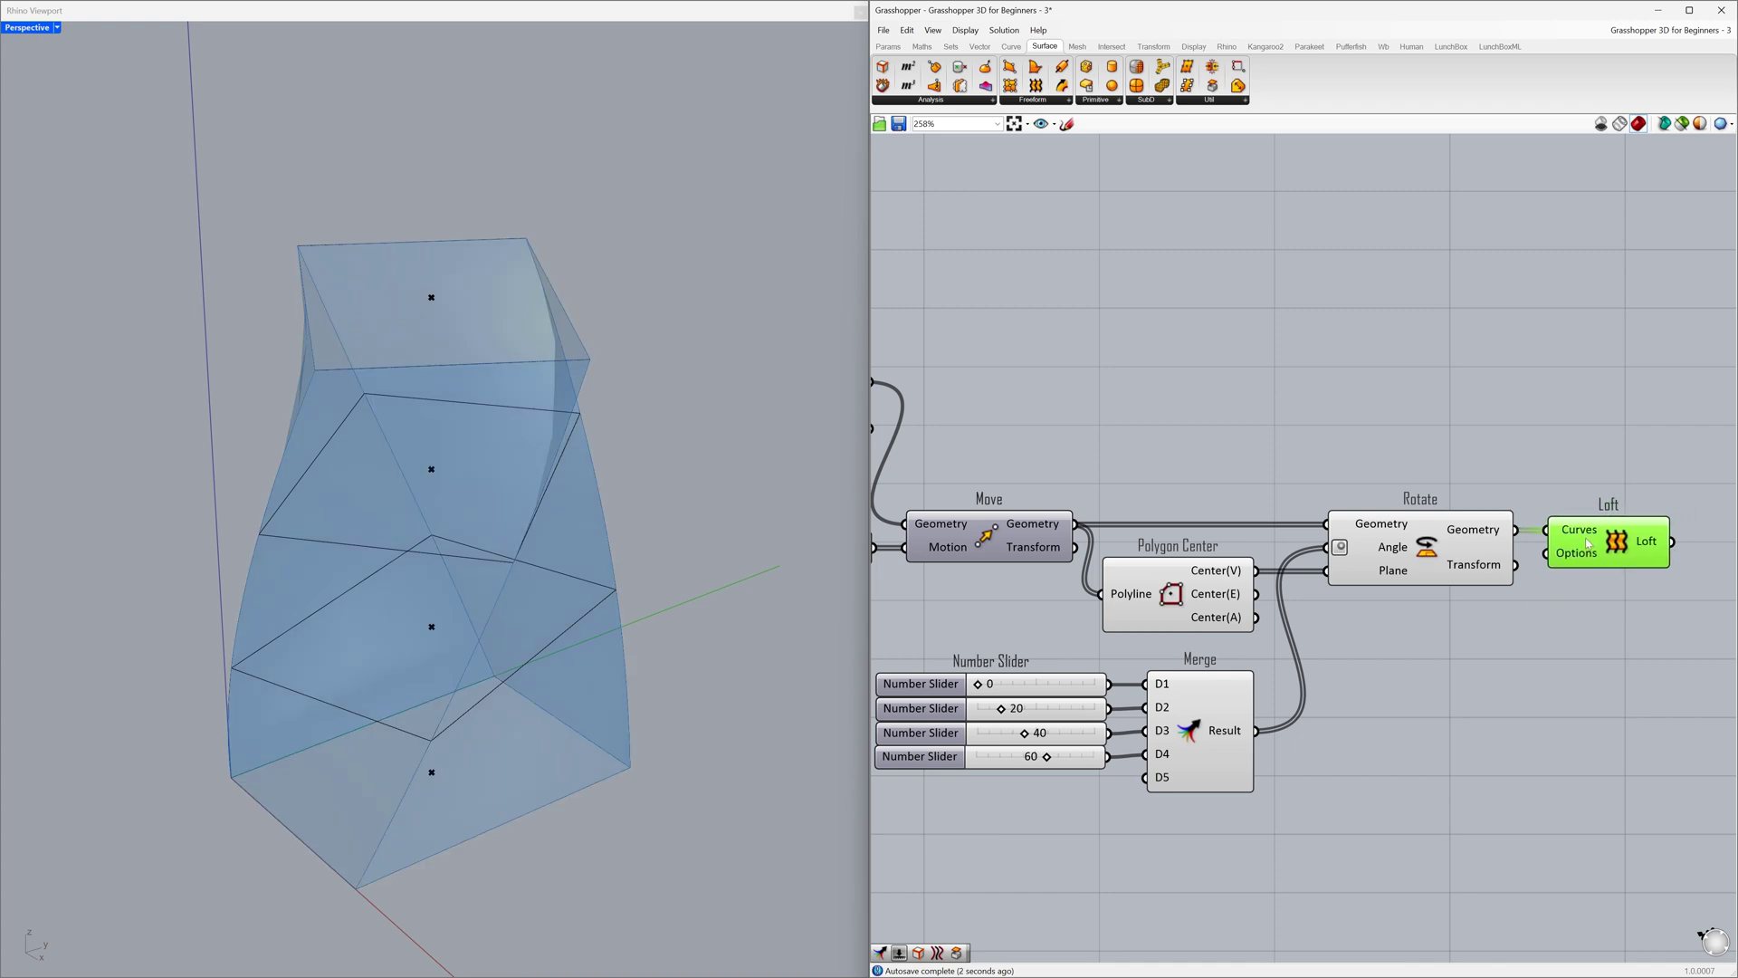
left_click(1443, 613)
right_click_drag(468, 530, 449, 481)
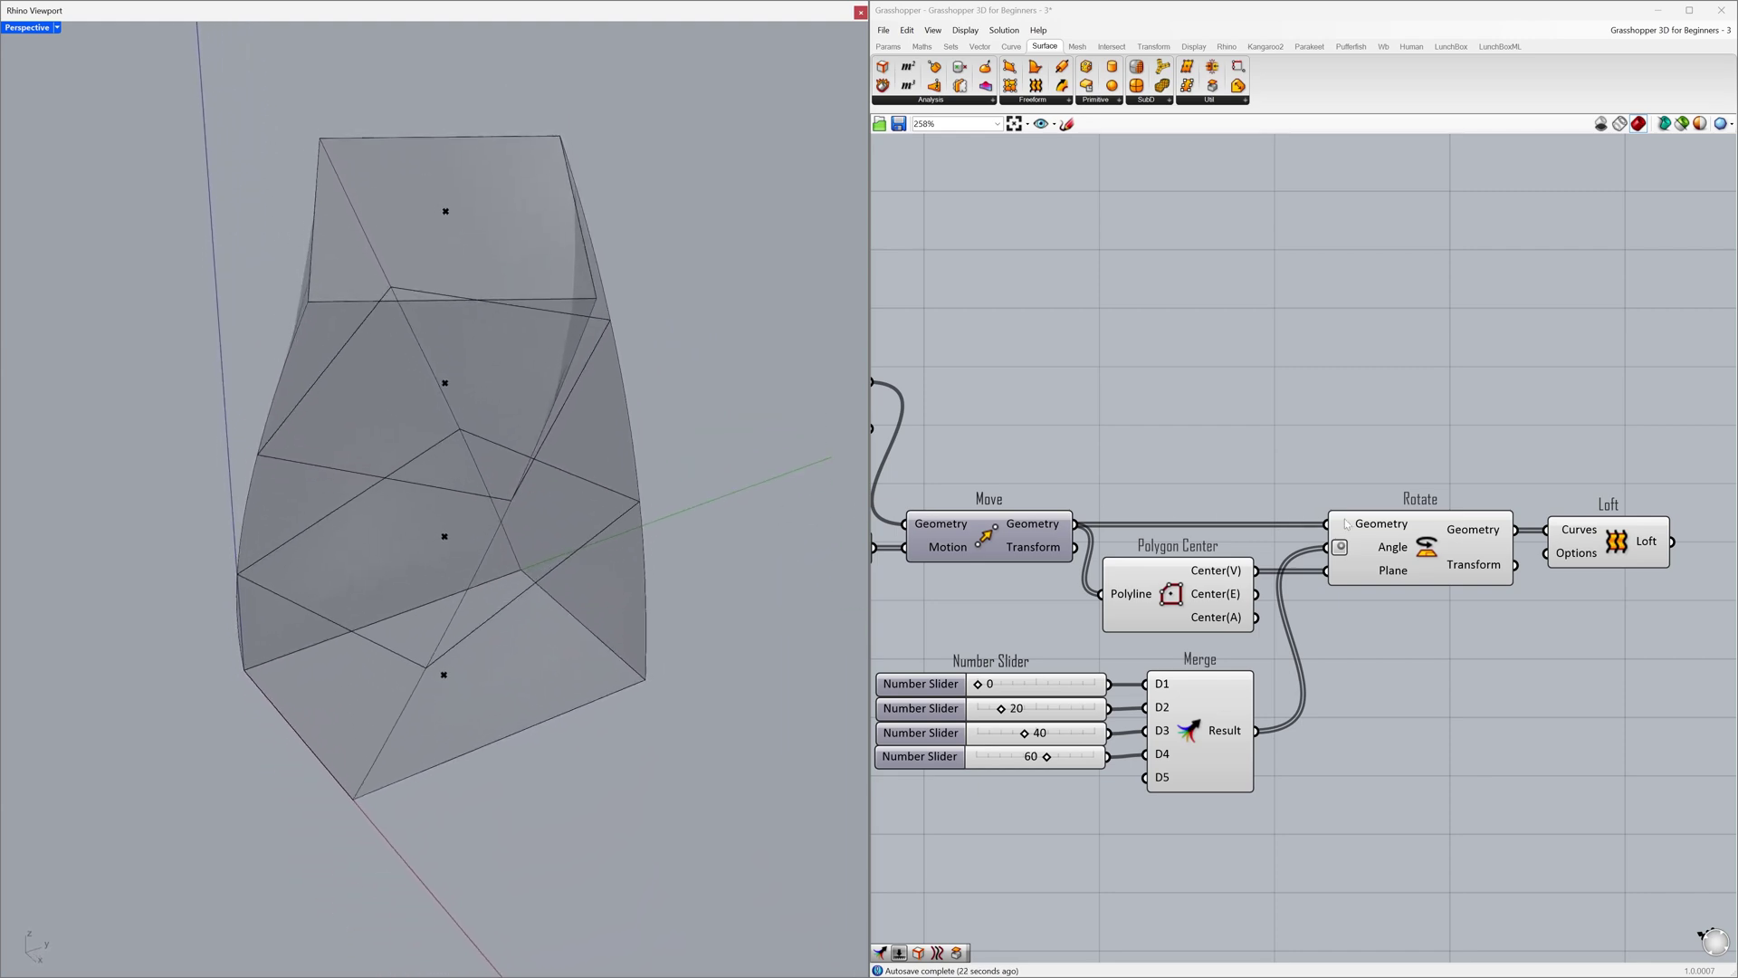
- Zoom the Rhino view to the Loft's geometry and orbit around the twisted surface
left_click(1614, 546)
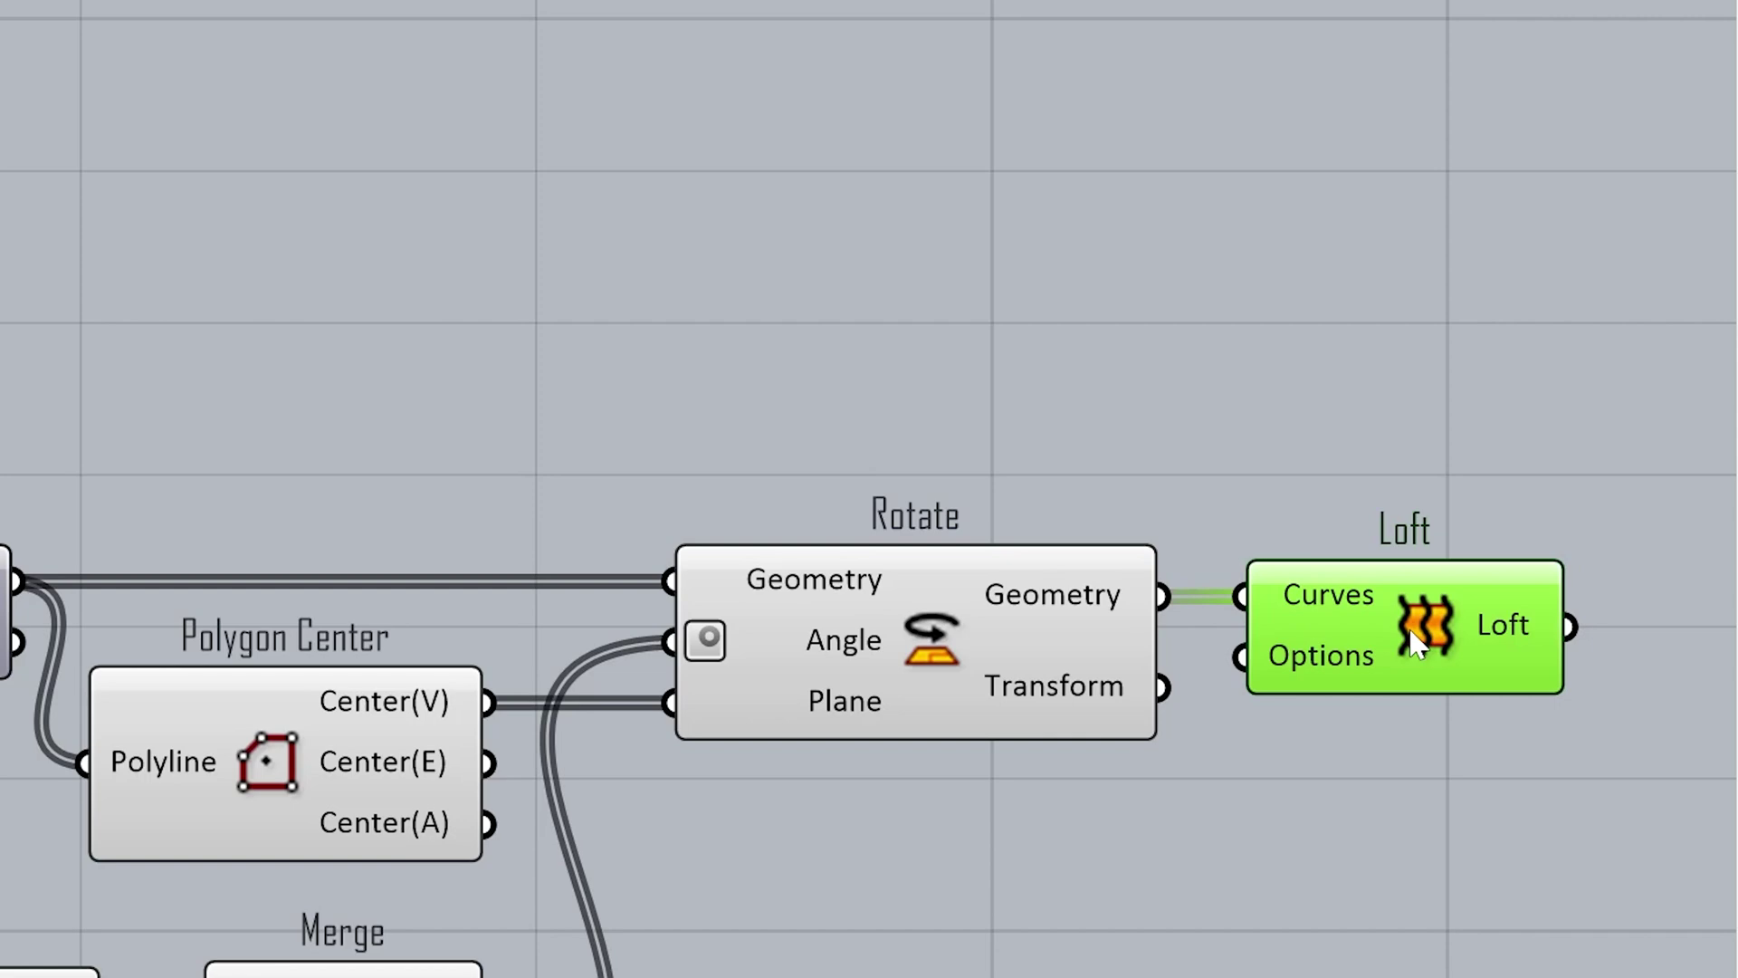
middle_click(1417, 643)
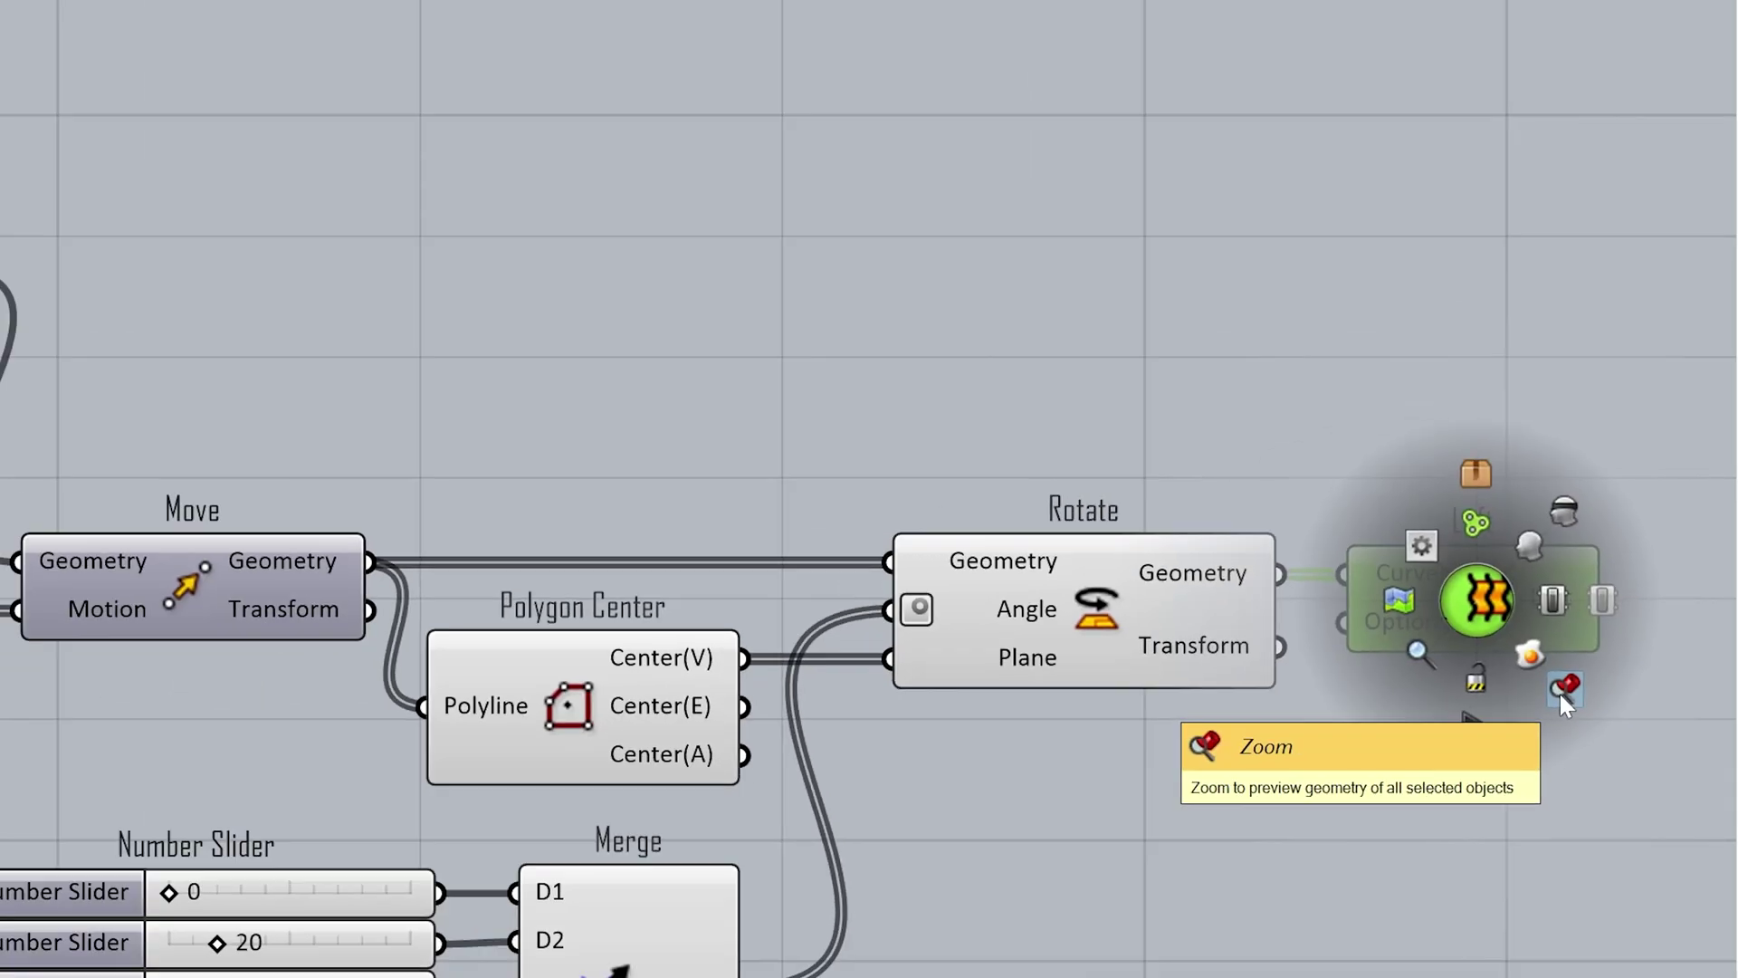
left_click(1519, 739)
mouse_move(616, 515)
right_mouse_down()
mouse_move(540, 480)
mouse_move(338, 470)
mouse_move(524, 470)
mouse_move(602, 491)
right_mouse_up()
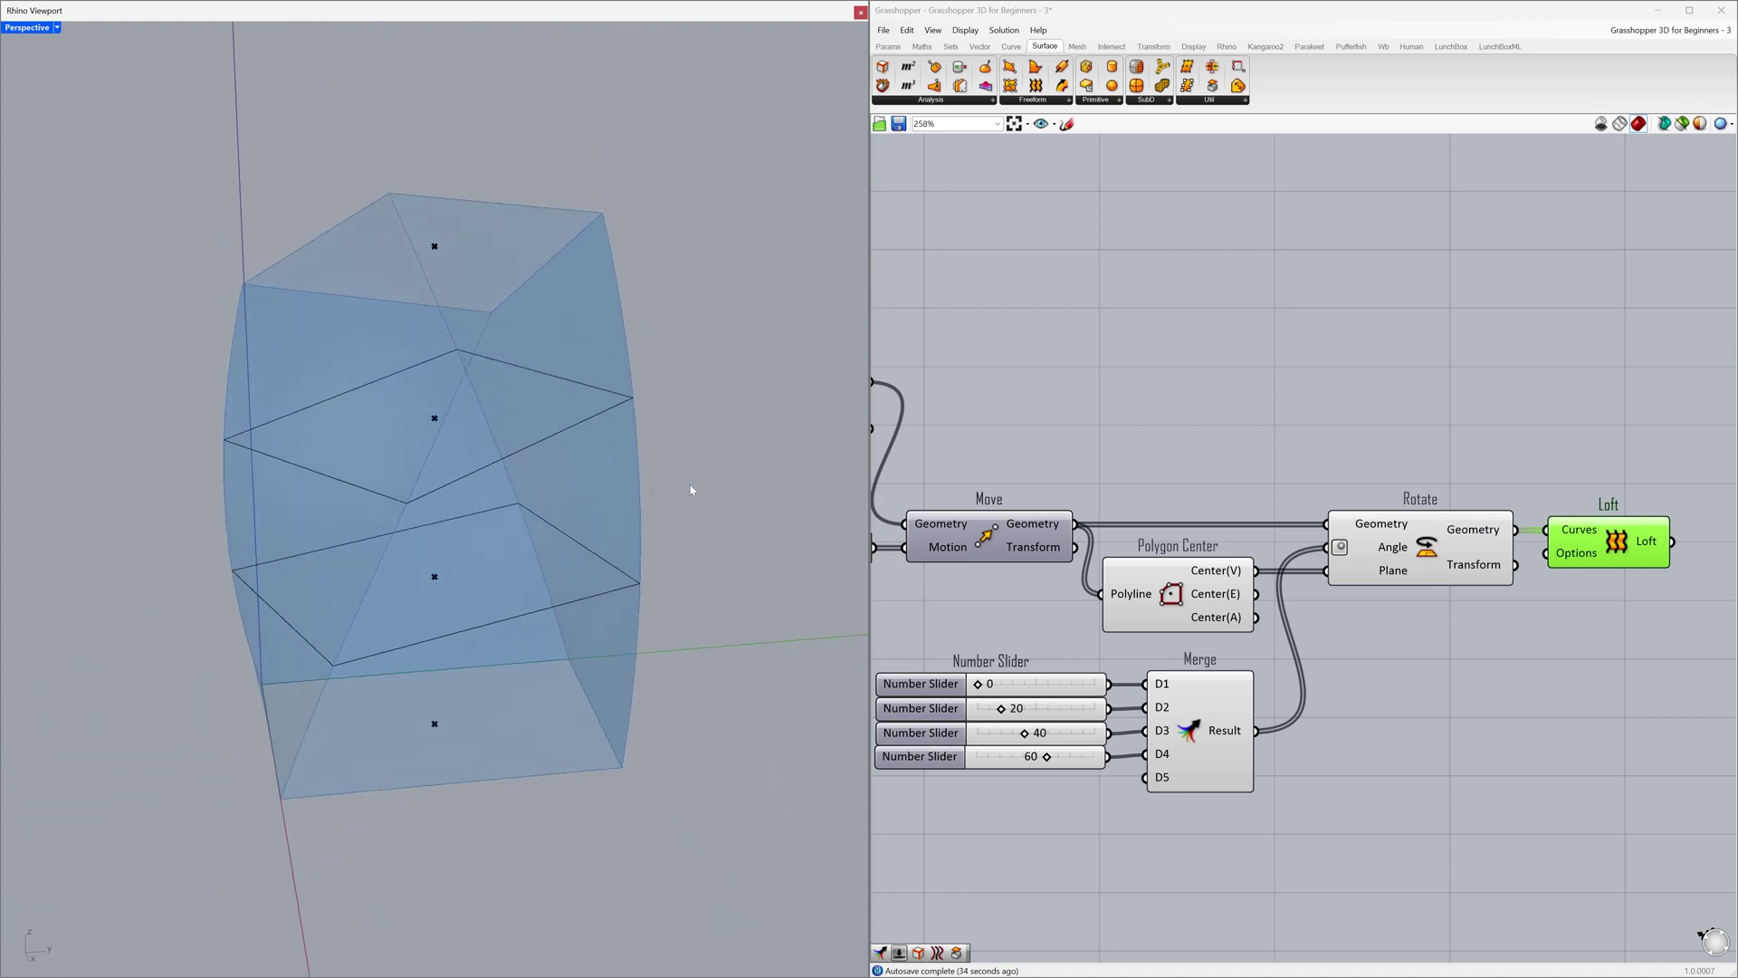
left_click(1002, 468)
mouse_move(979, 685)
left_mouse_down()
mouse_move(1032, 709)
mouse_move(972, 714)
left_mouse_up()
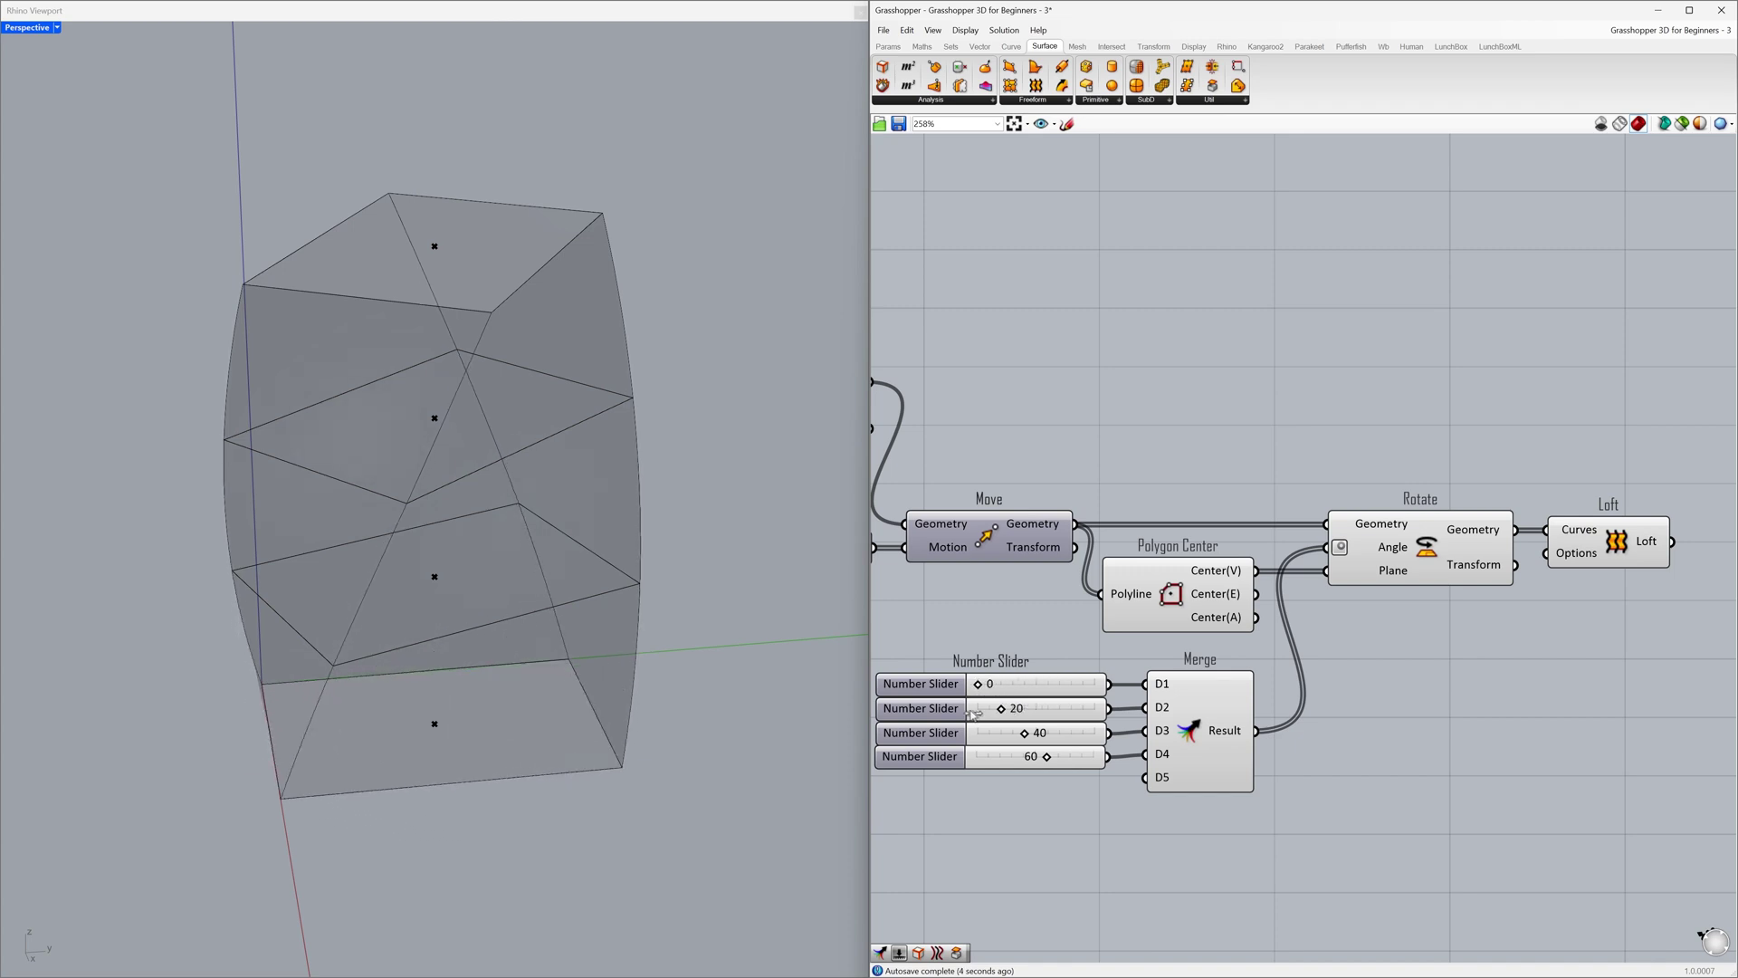
- Disable the Polygon Center component's preview to hide the rectangle centre points
left_click(1181, 598)
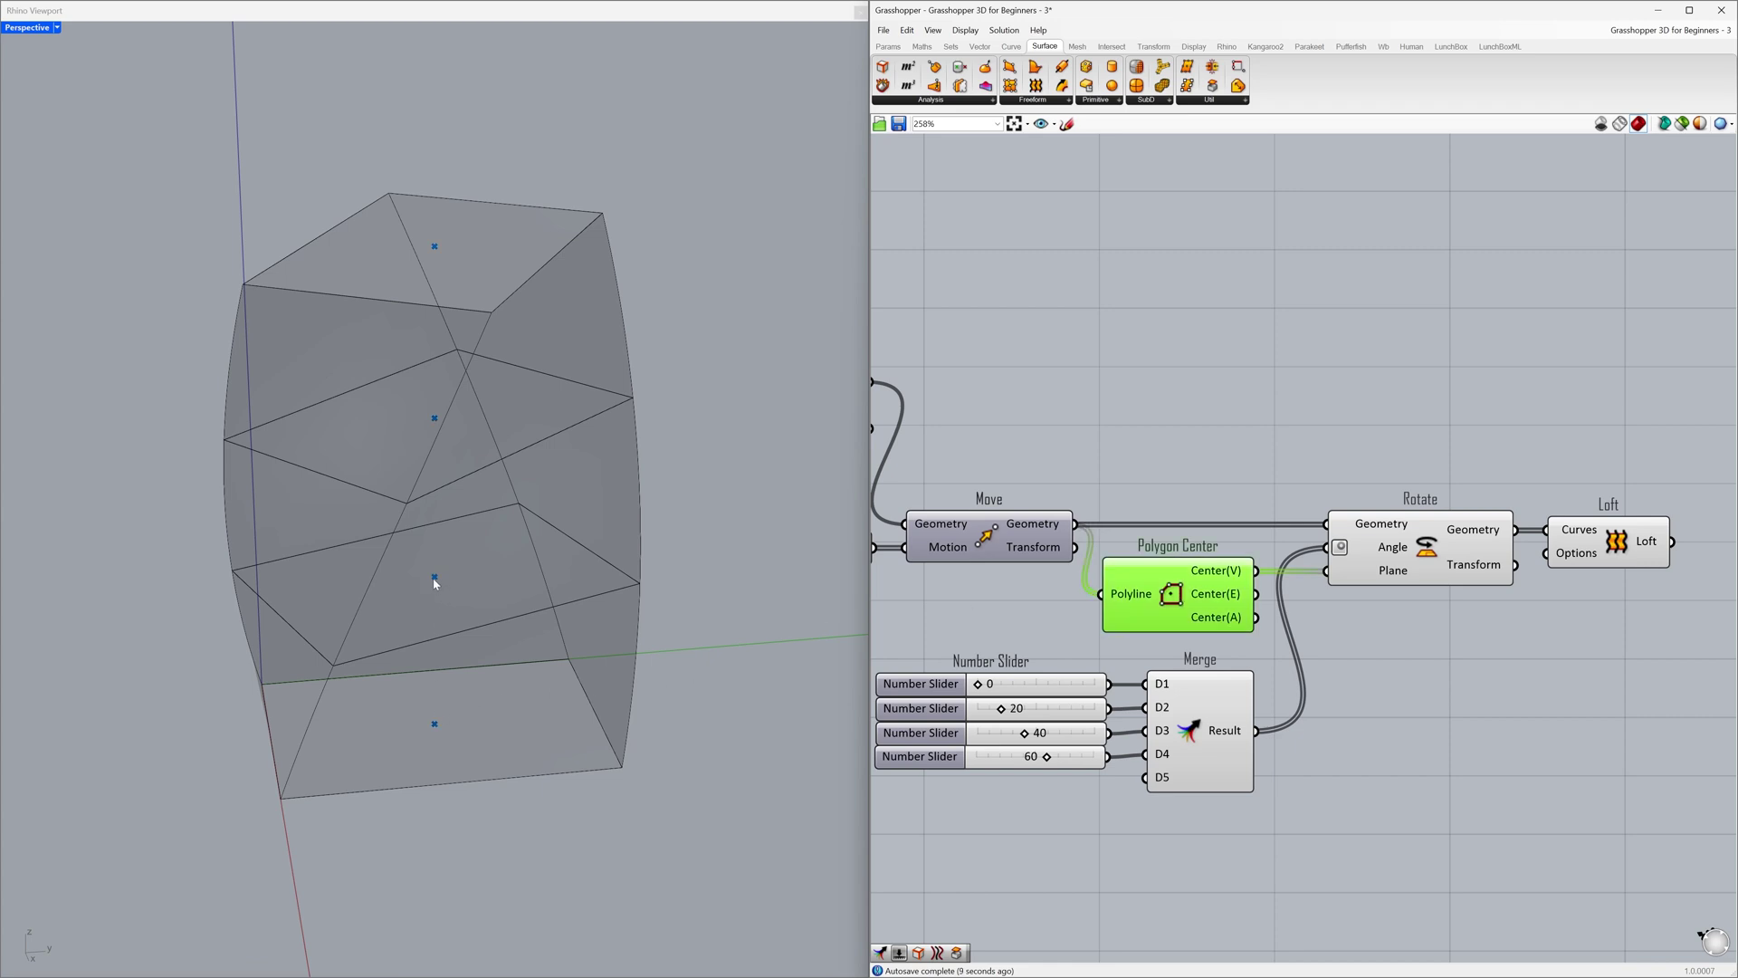
middle_click(1172, 596)
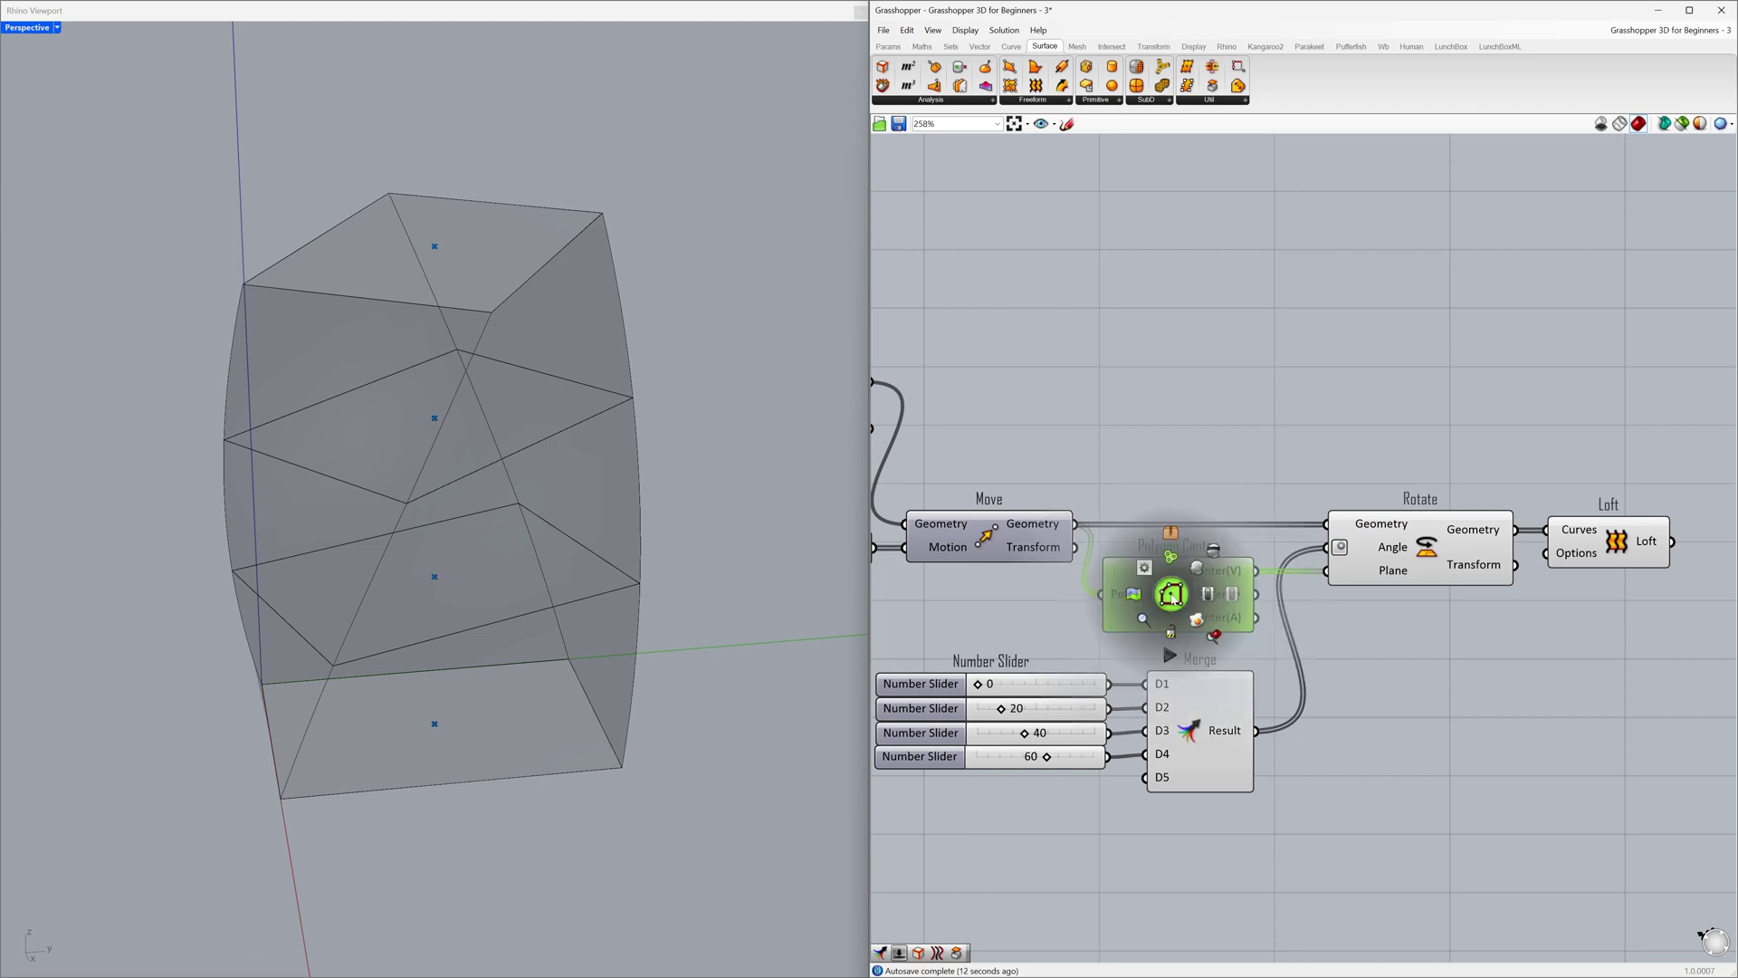
left_click(1216, 557)
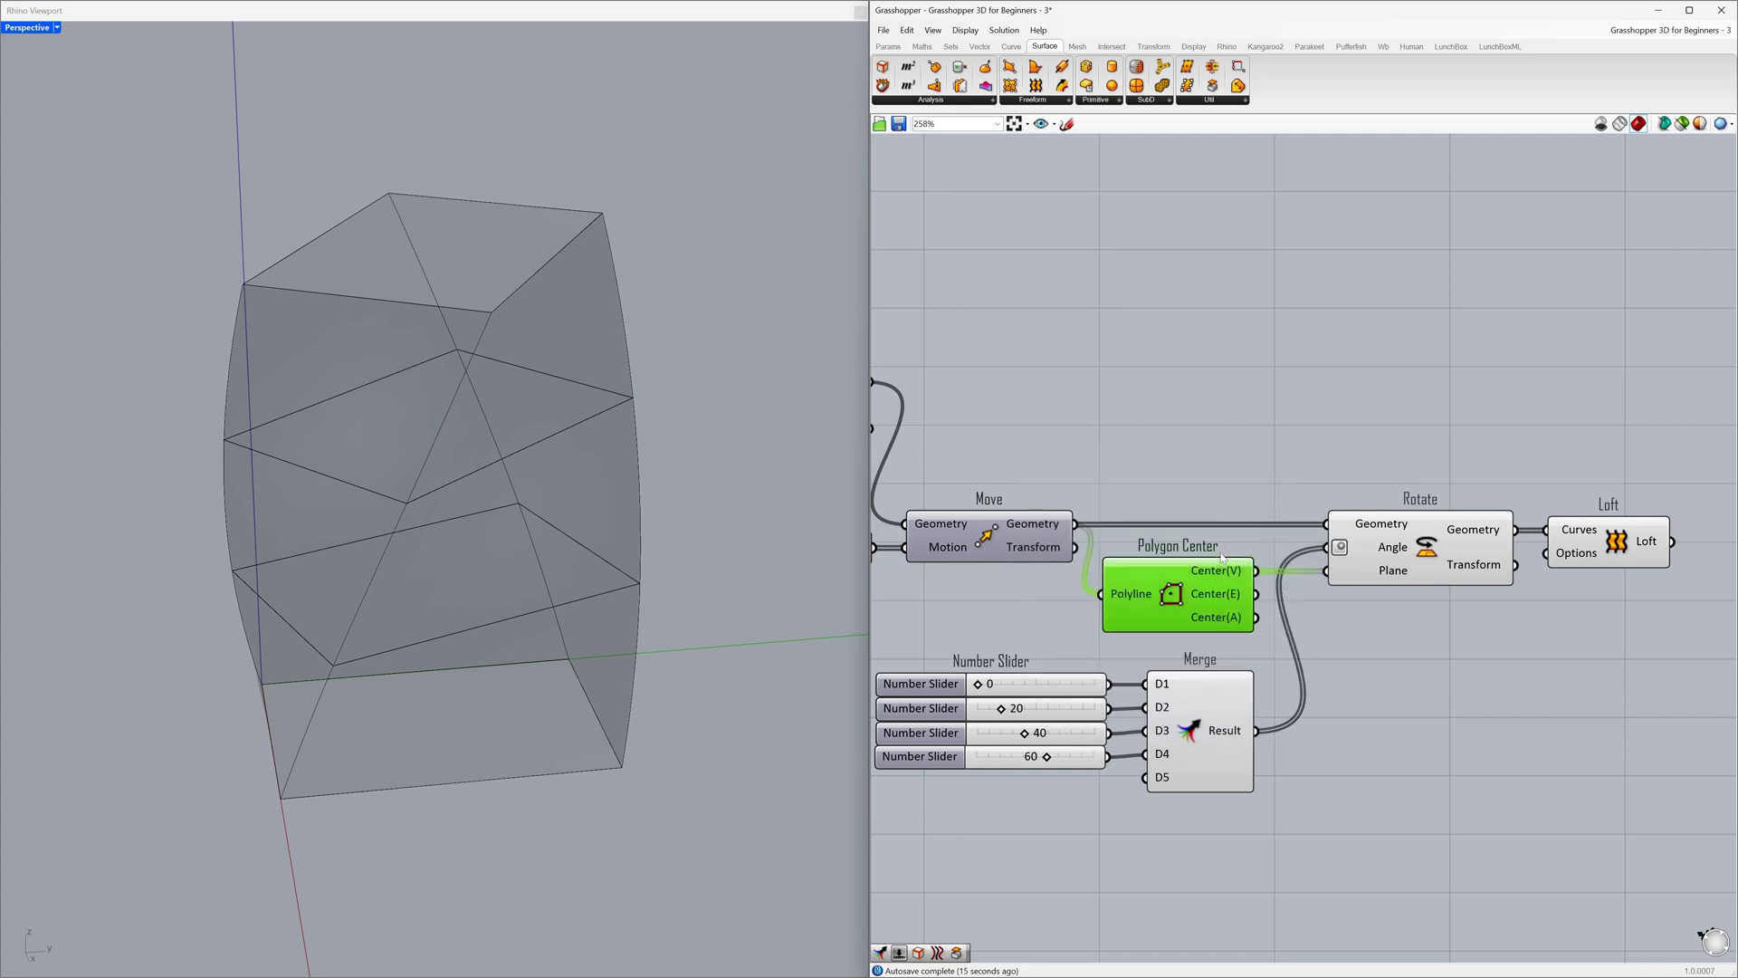
left_click(1239, 549)
right_click_drag(386, 495, 448, 494)
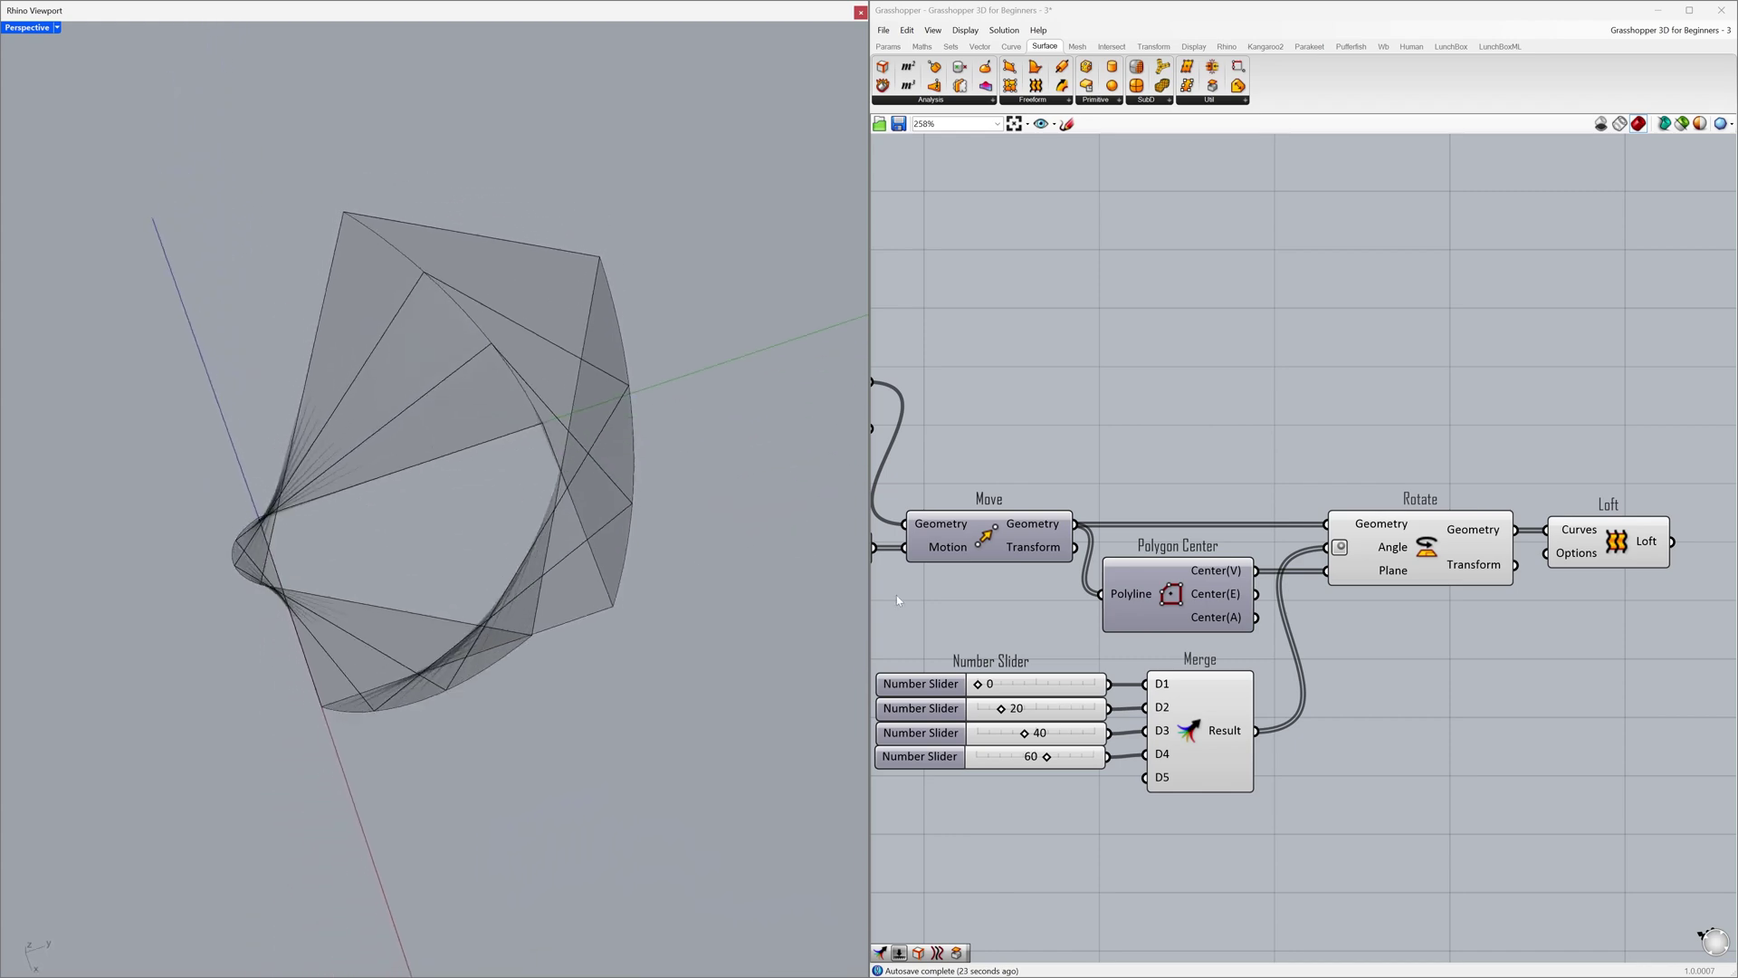
right_click_drag(1557, 625, 1281, 629)
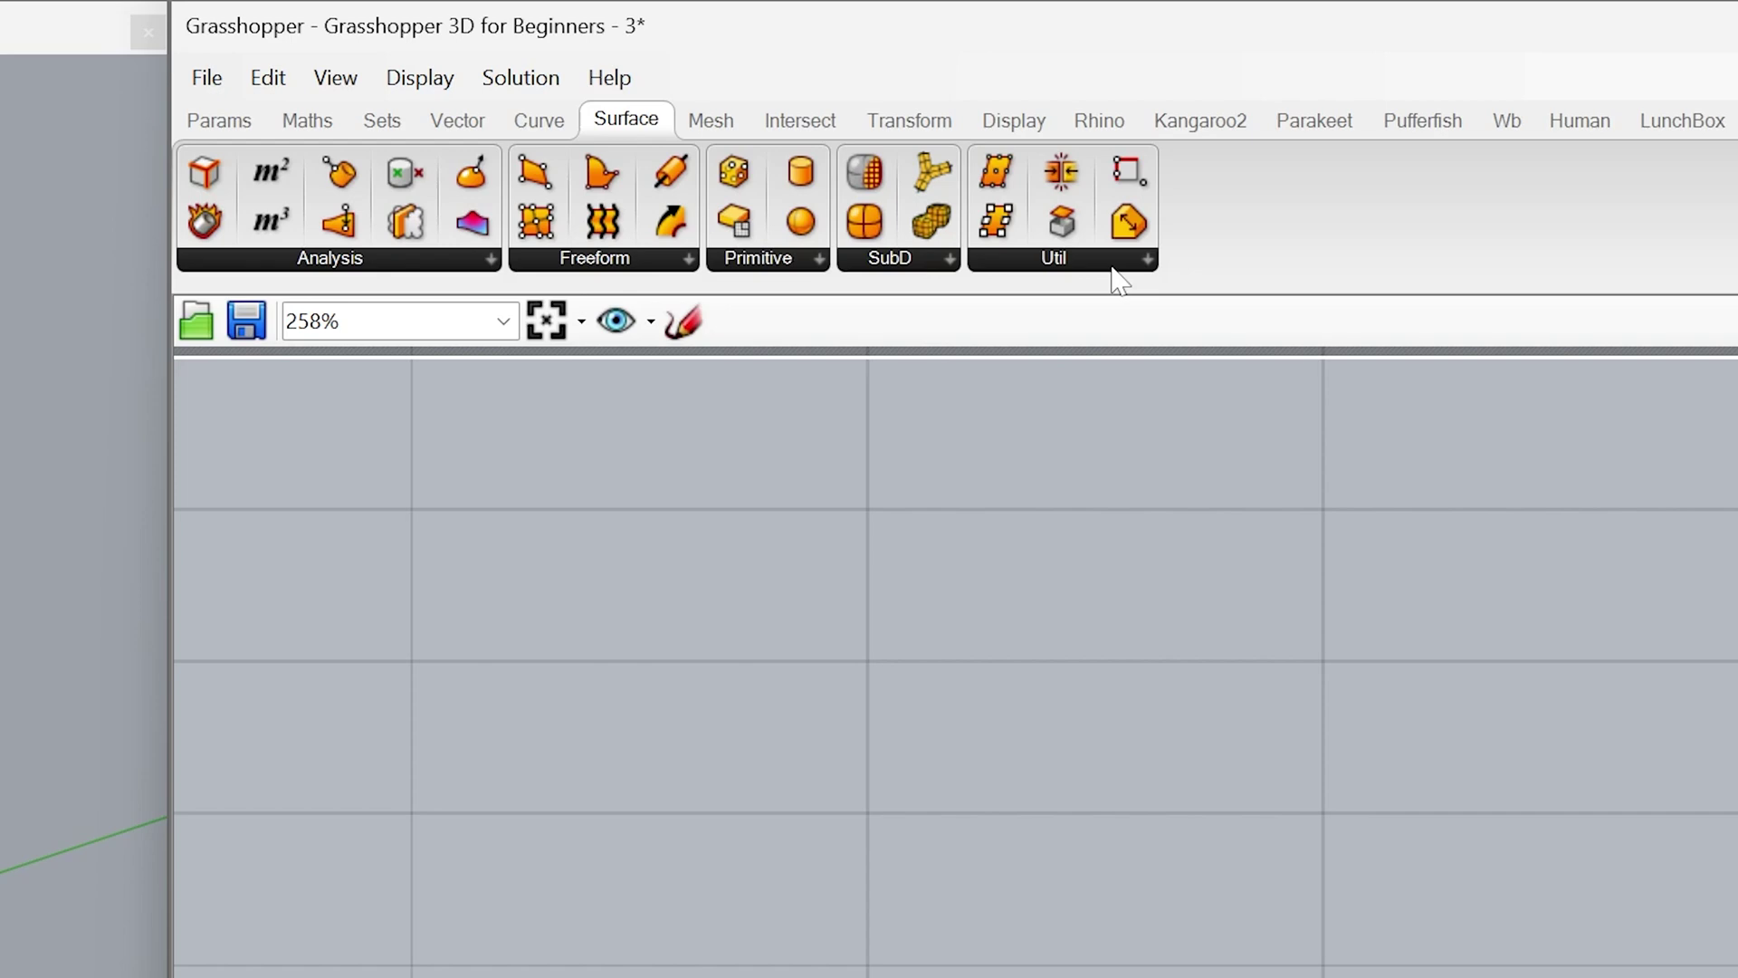
- Add a Cap Holes component from Surface > Util and feed it the Loft output
left_click(1226, 108)
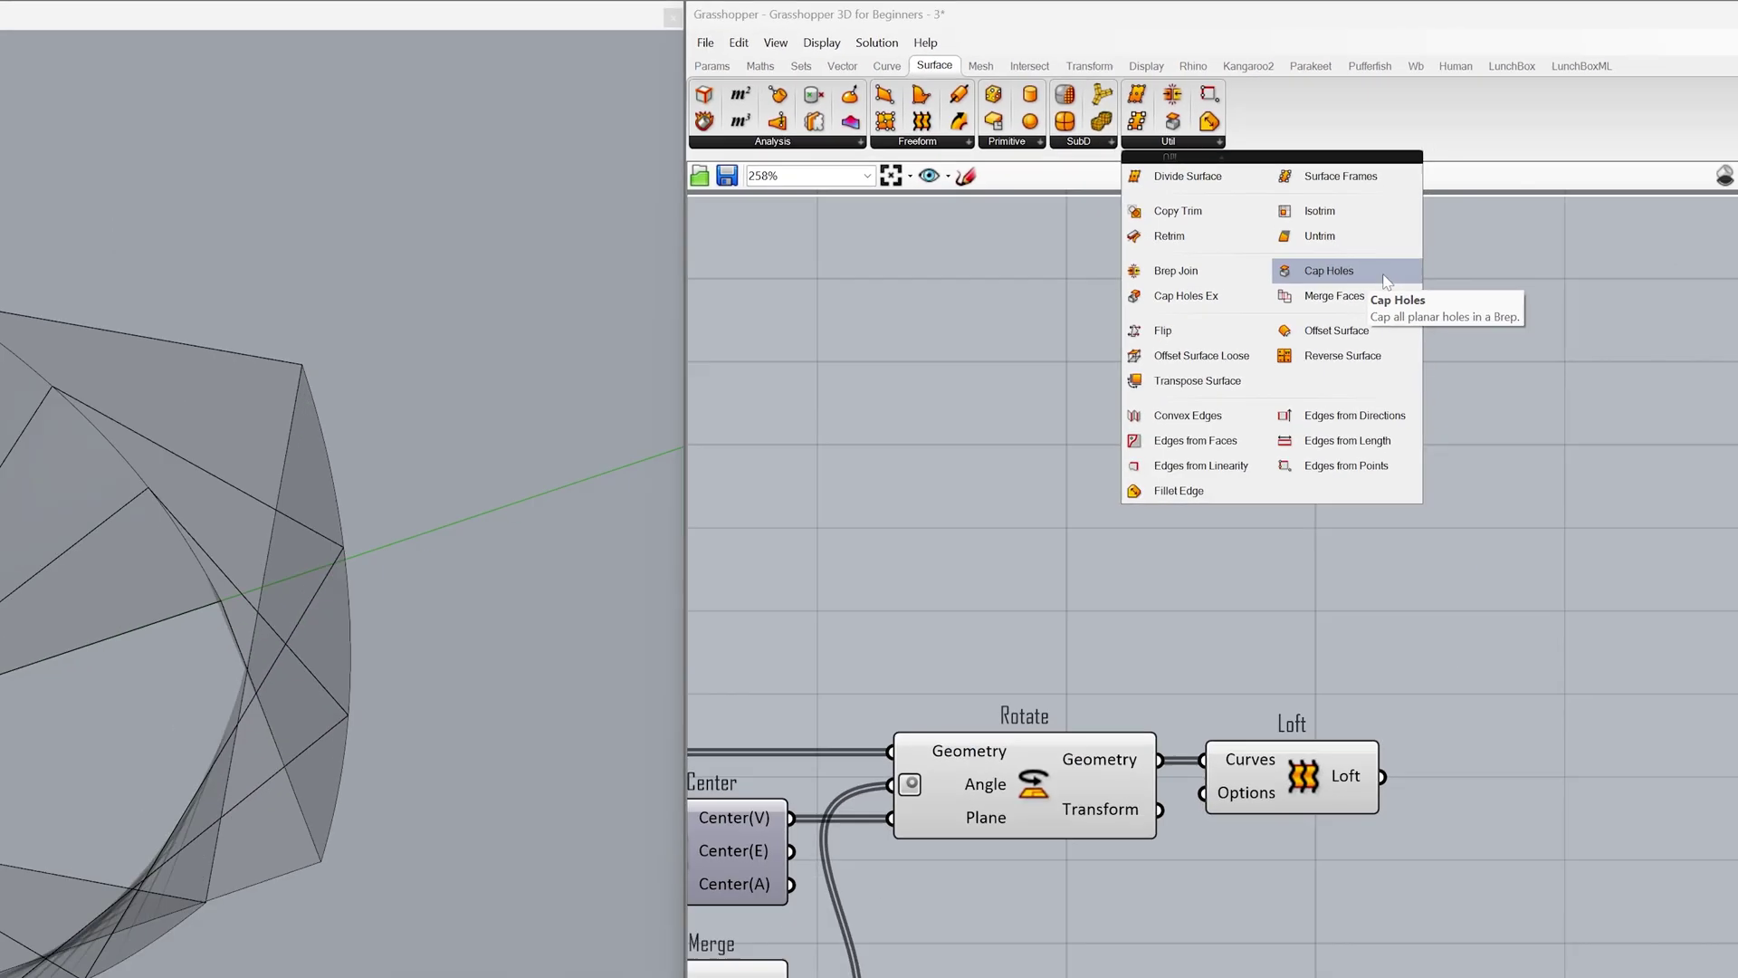
left_click(1448, 507)
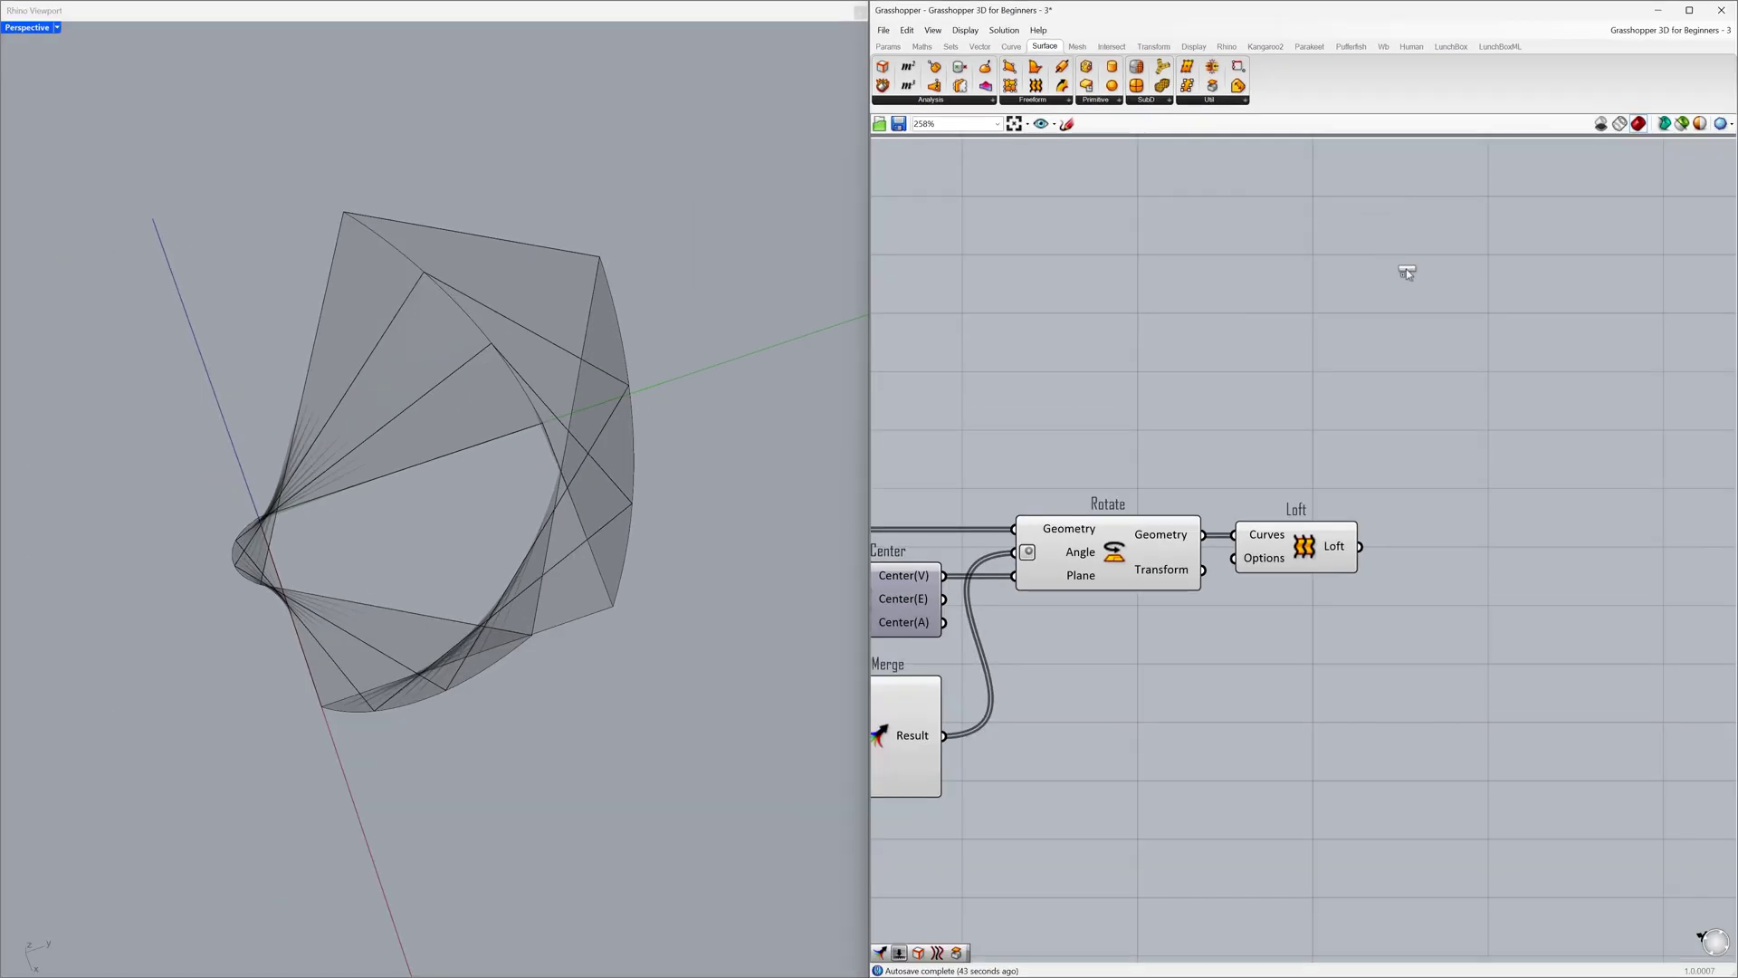
left_click(1455, 543)
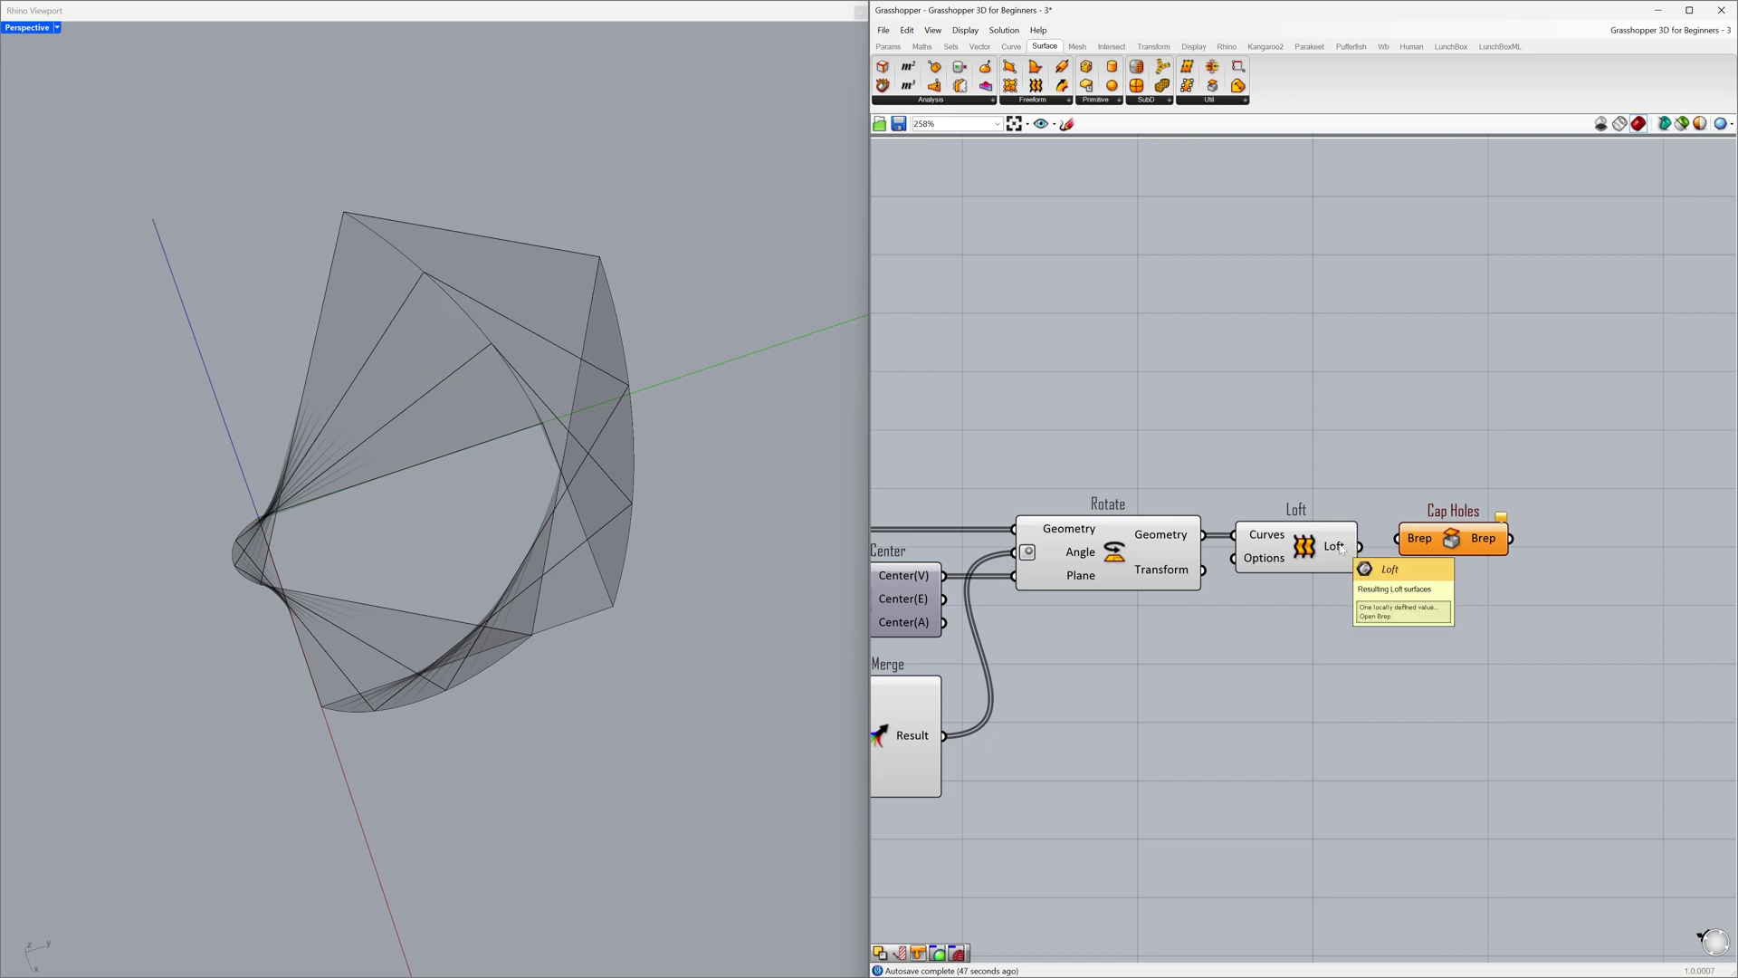
left_click_drag(1359, 547, 1412, 555)
left_click(1406, 602)
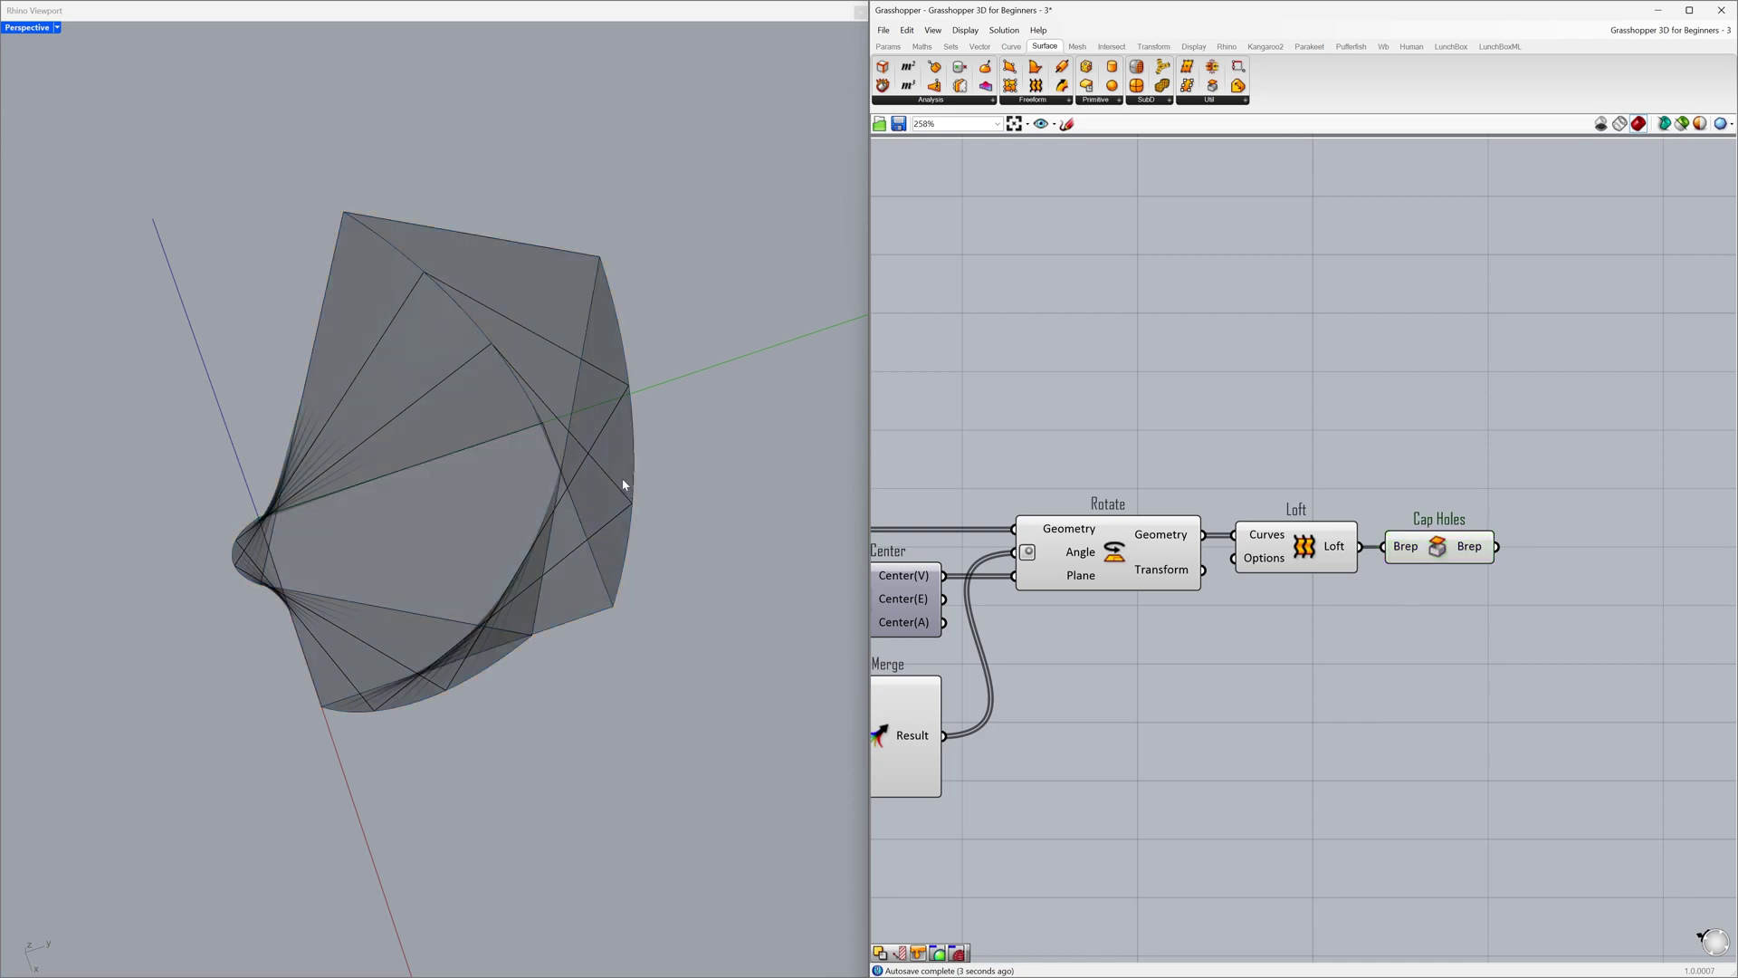
- Disable the Loft component's preview so Rhino shows only the capped twisted solid
right_click_drag(623, 484, 604, 404)
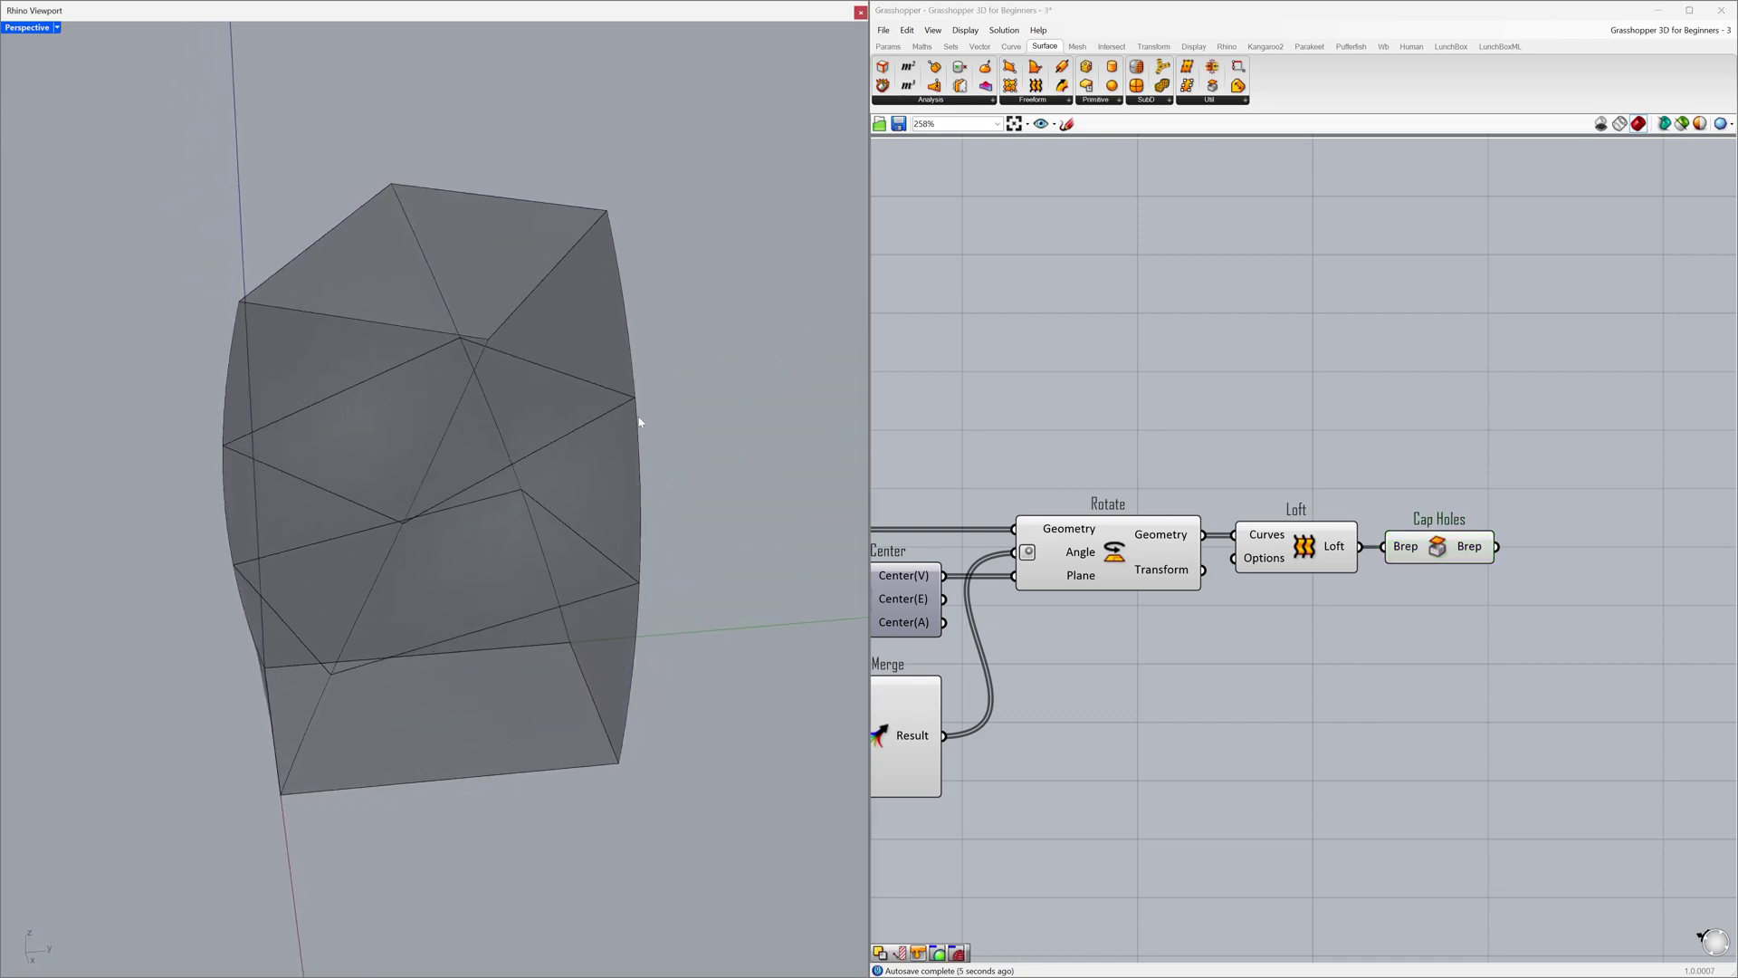
left_click(1302, 549)
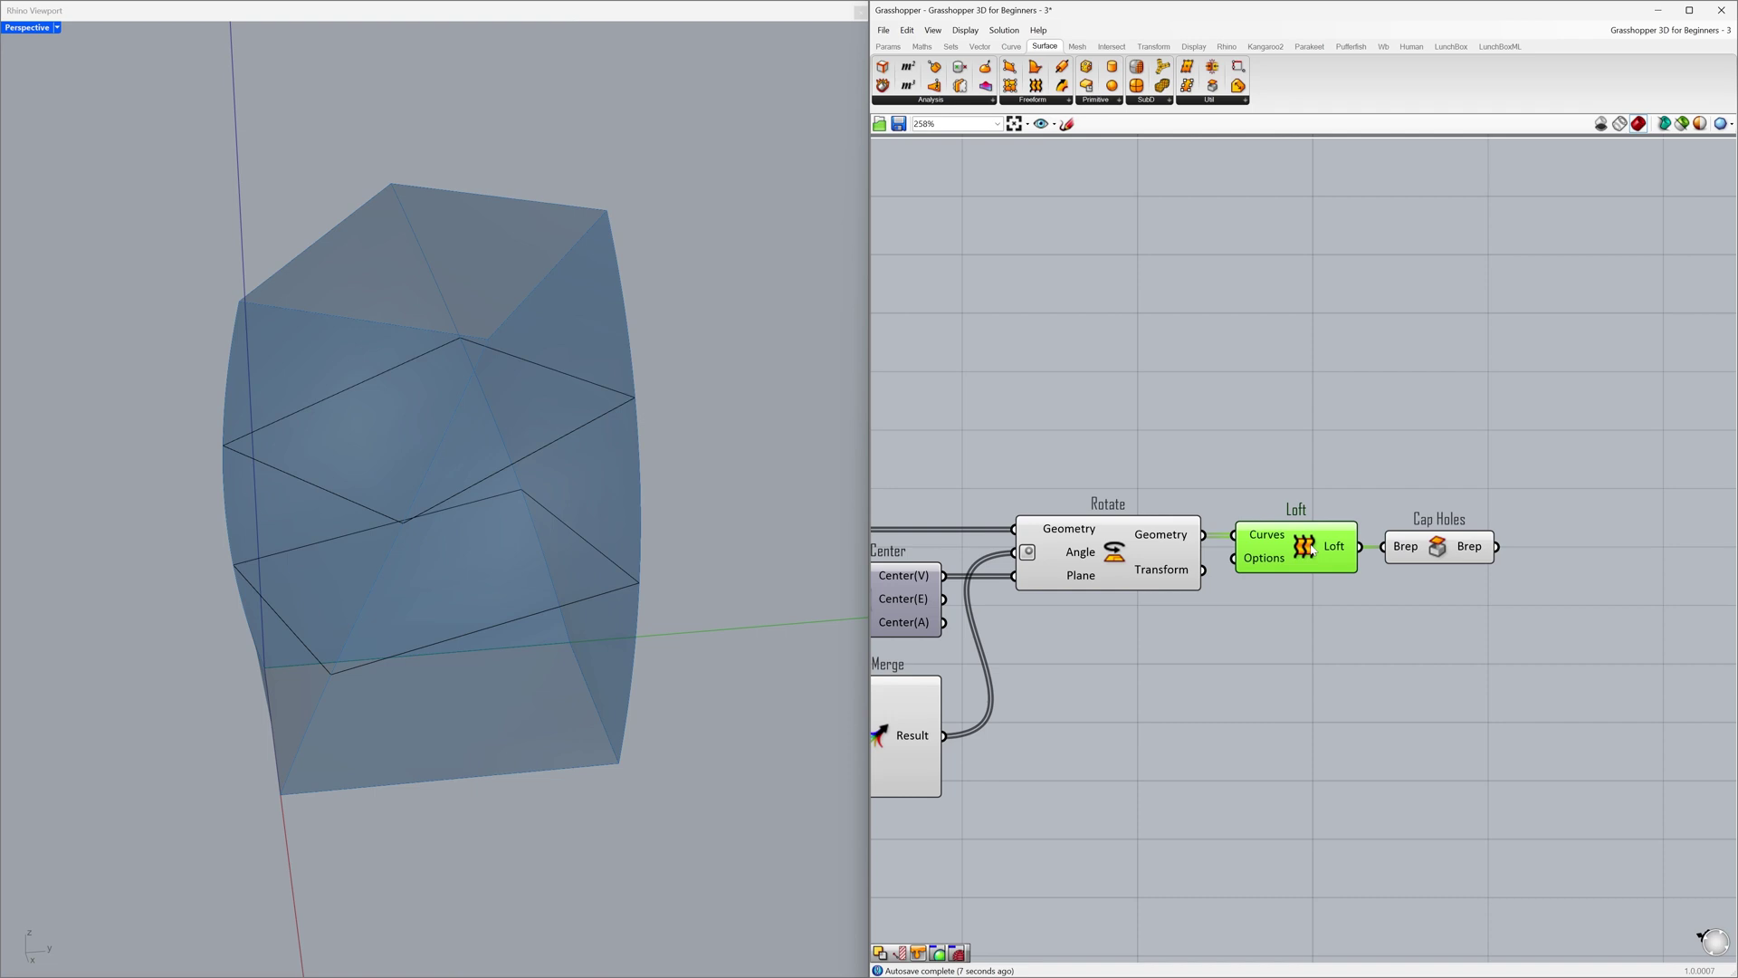
middle_click(1313, 549)
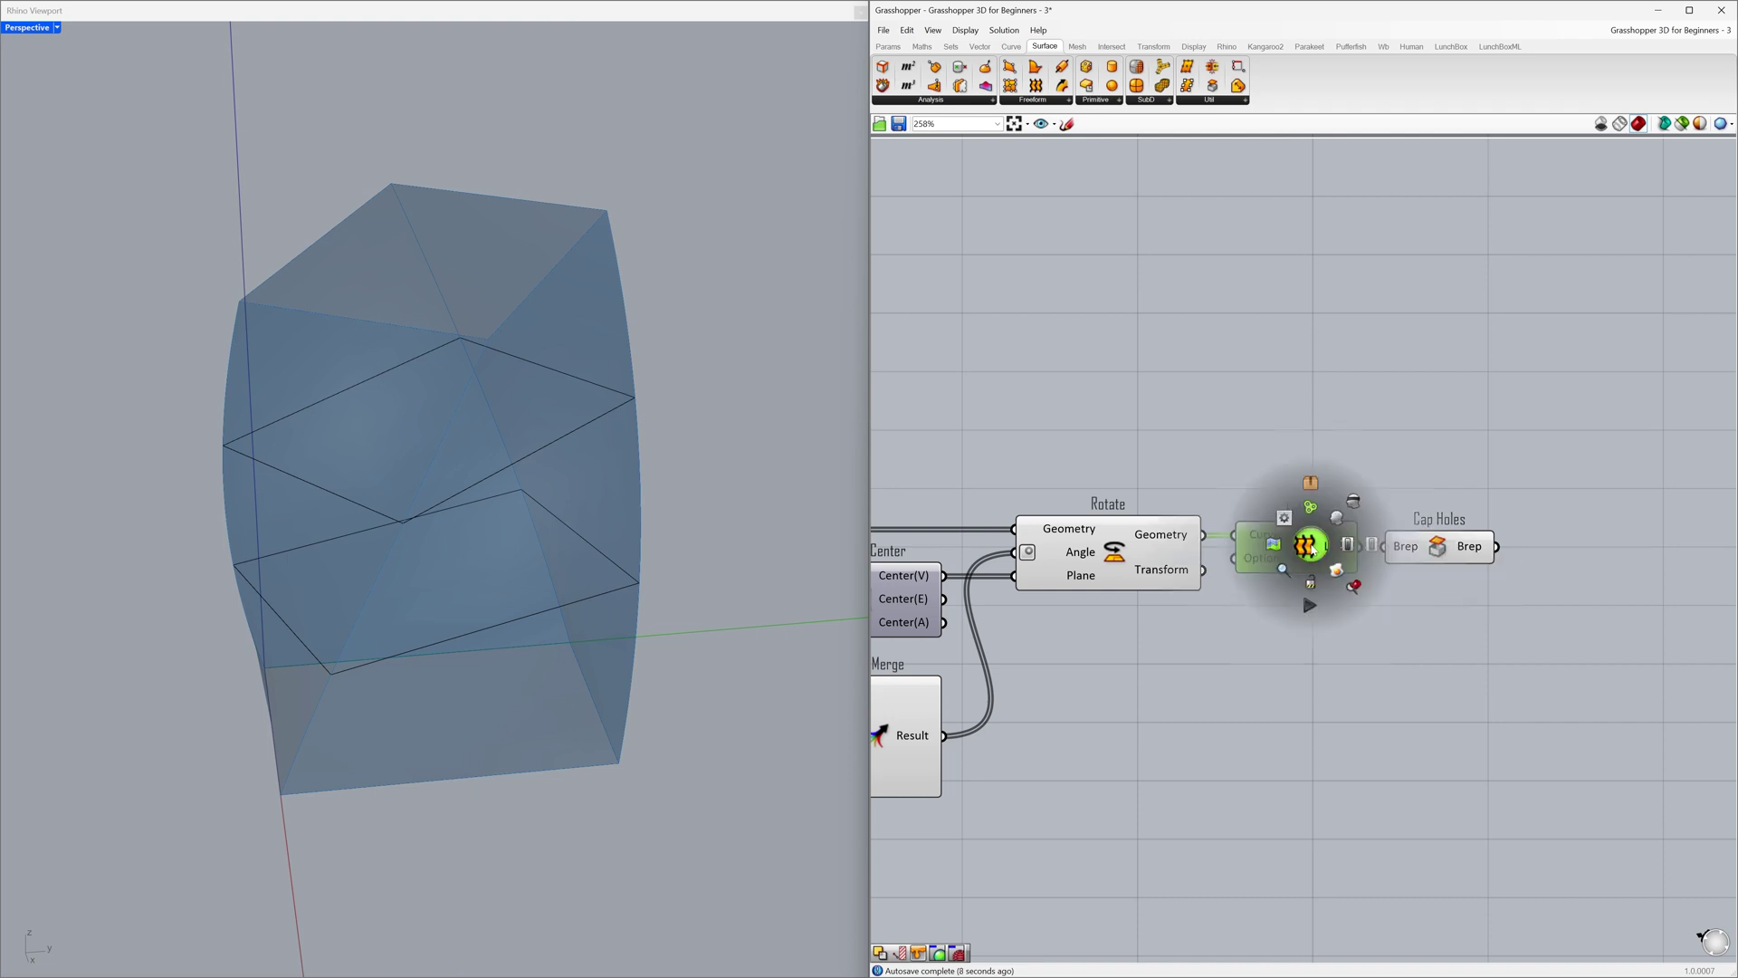
left_click(1353, 503)
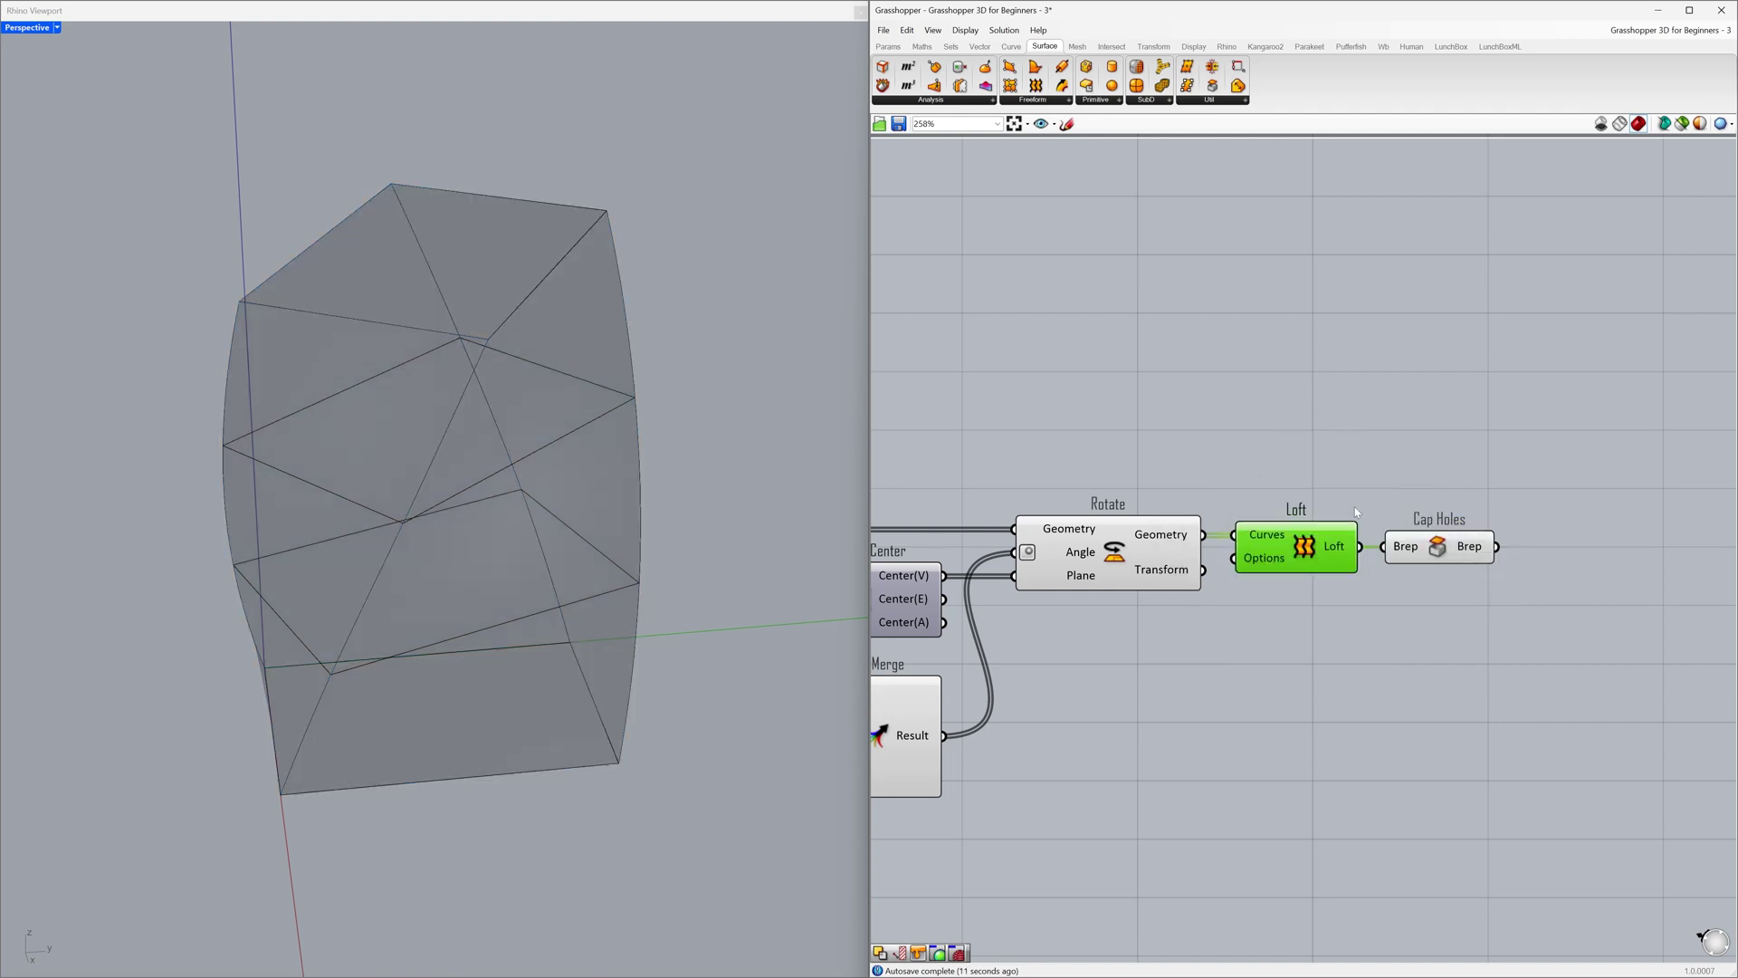
mouse_move(403, 491)
right_mouse_down()
mouse_move(535, 481)
mouse_move(375, 487)
right_mouse_up()
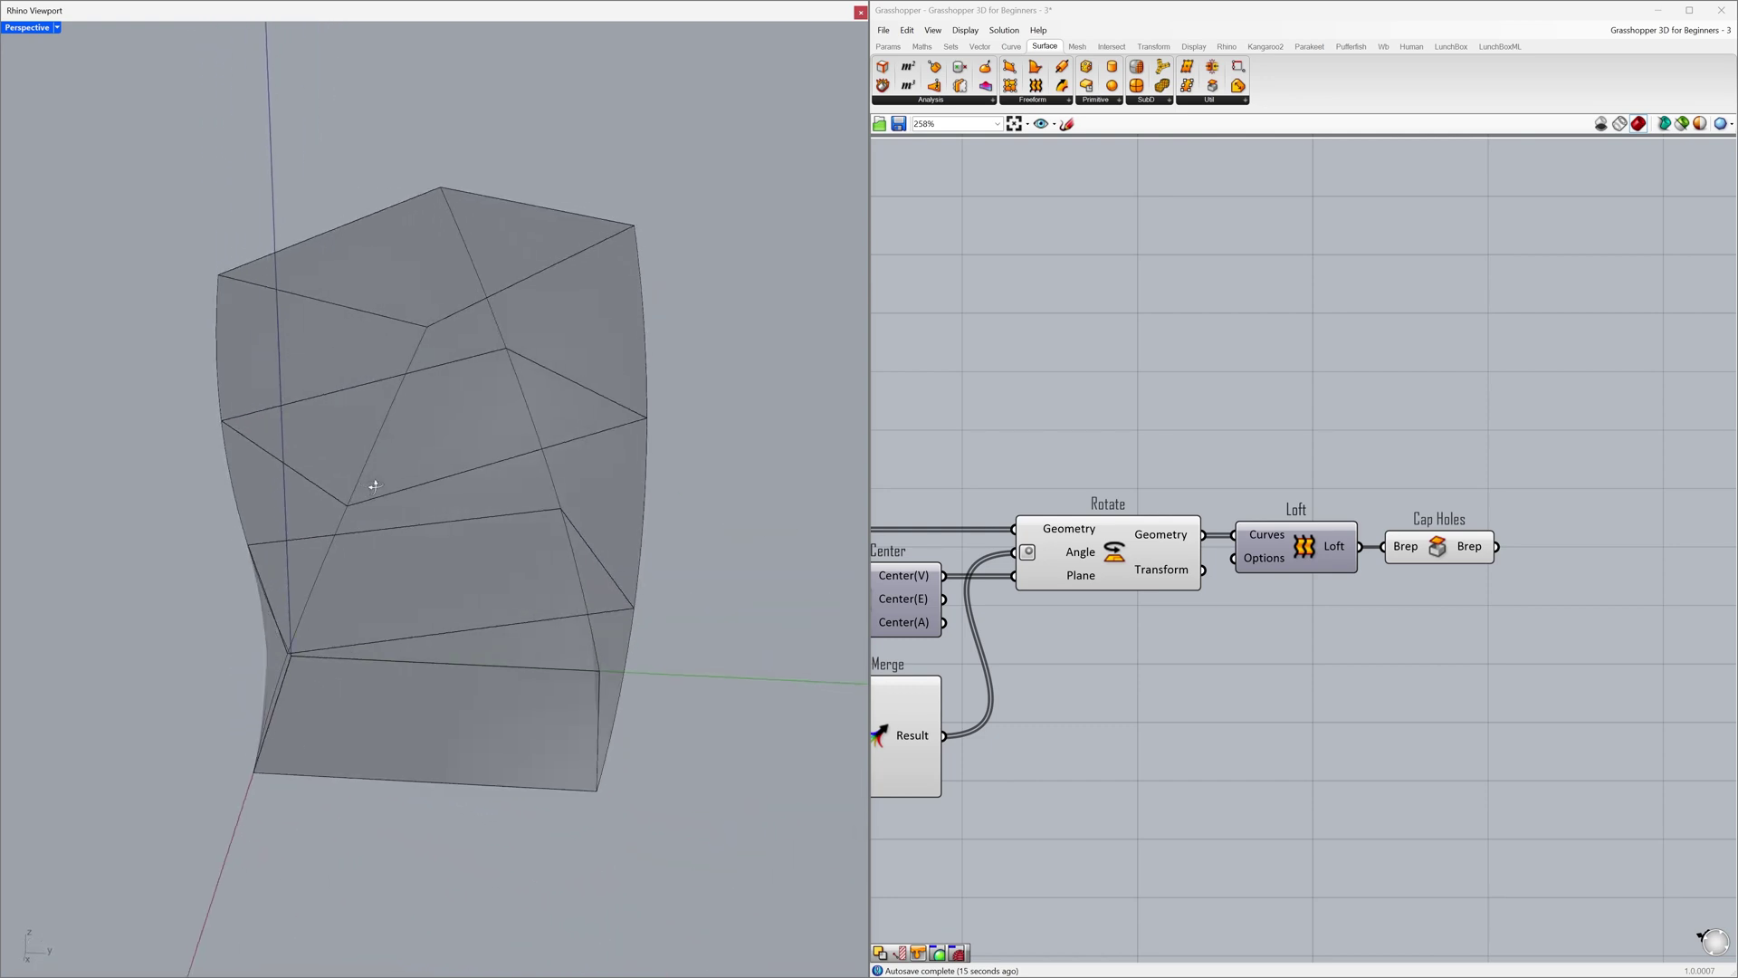
right_click_drag(935, 570, 1469, 570)
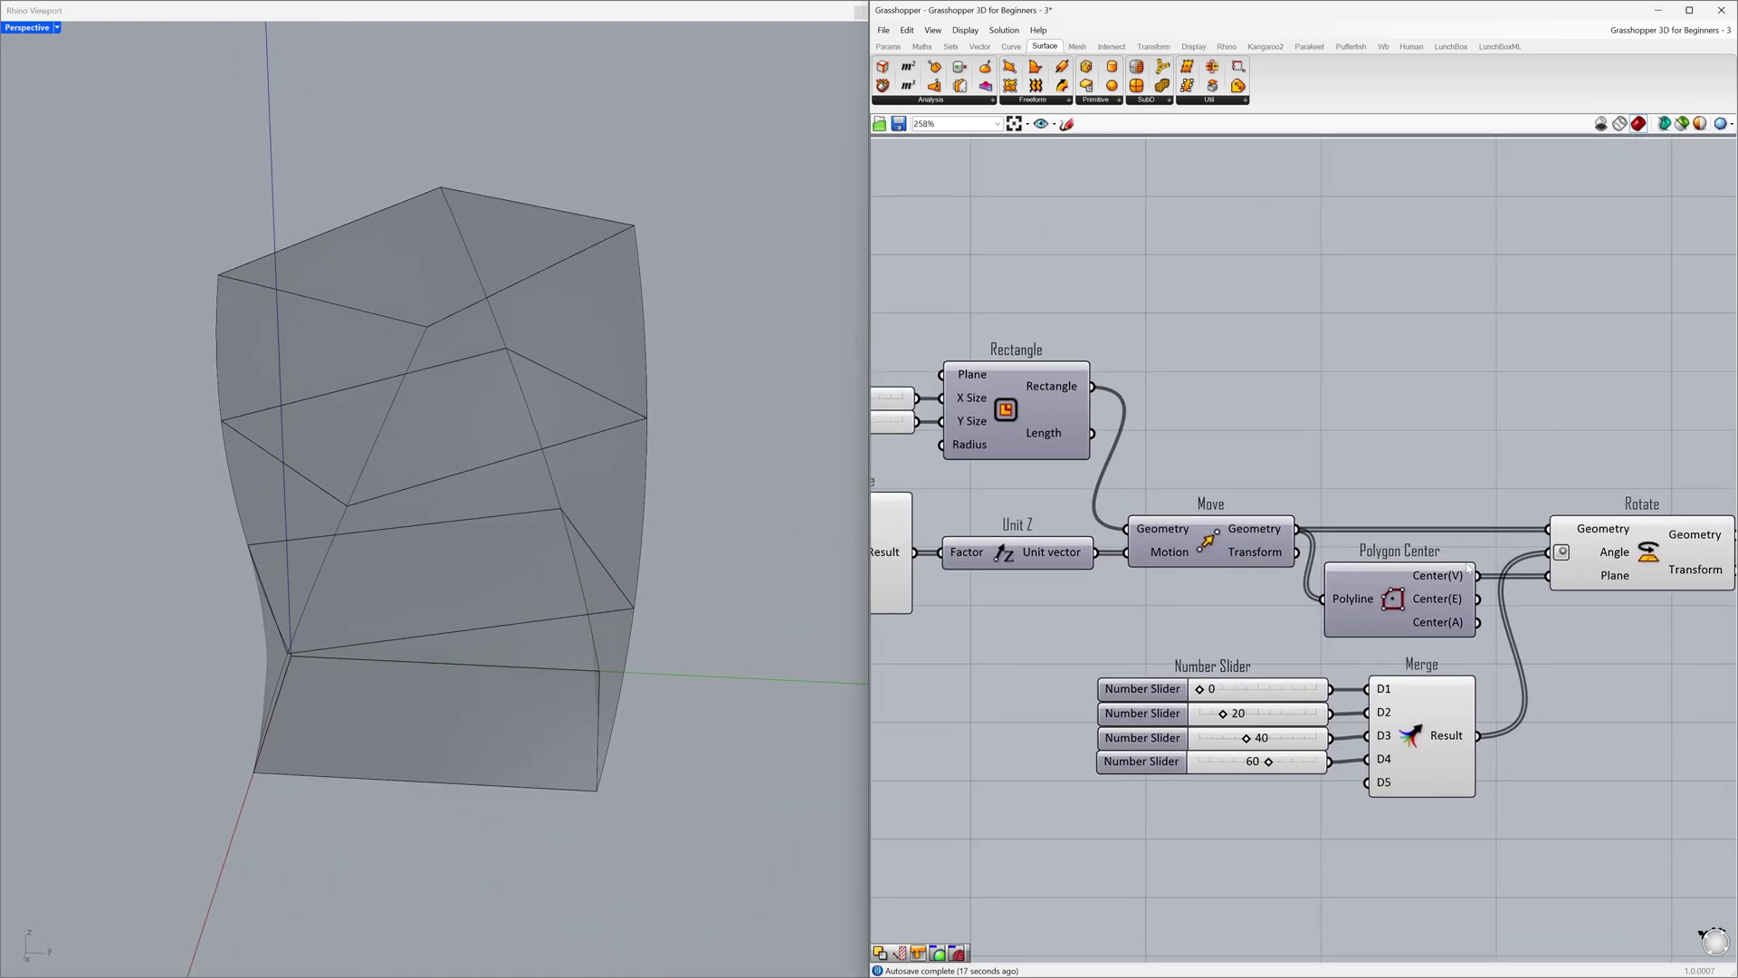
right_click_drag(936, 491, 1228, 553)
right_click_drag(1039, 582, 1119, 570)
mouse_move(1096, 635)
left_mouse_down()
mouse_move(1115, 641)
mouse_move(1099, 648)
left_mouse_up()
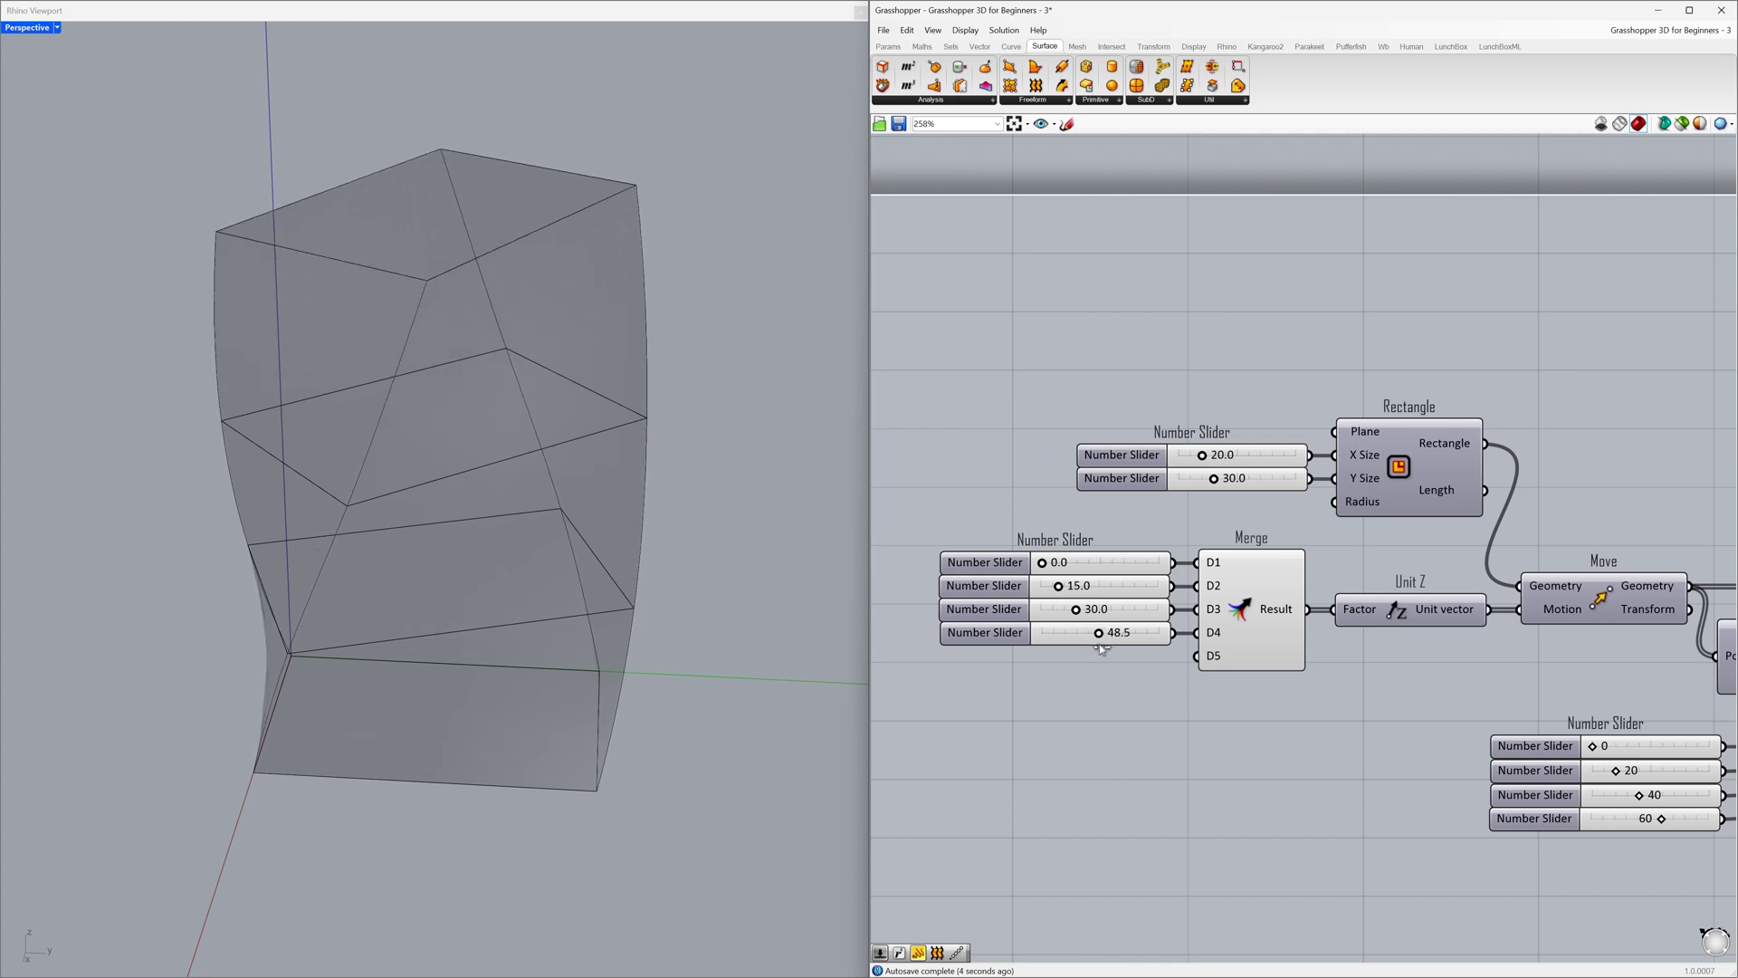
key("ctrl+z")
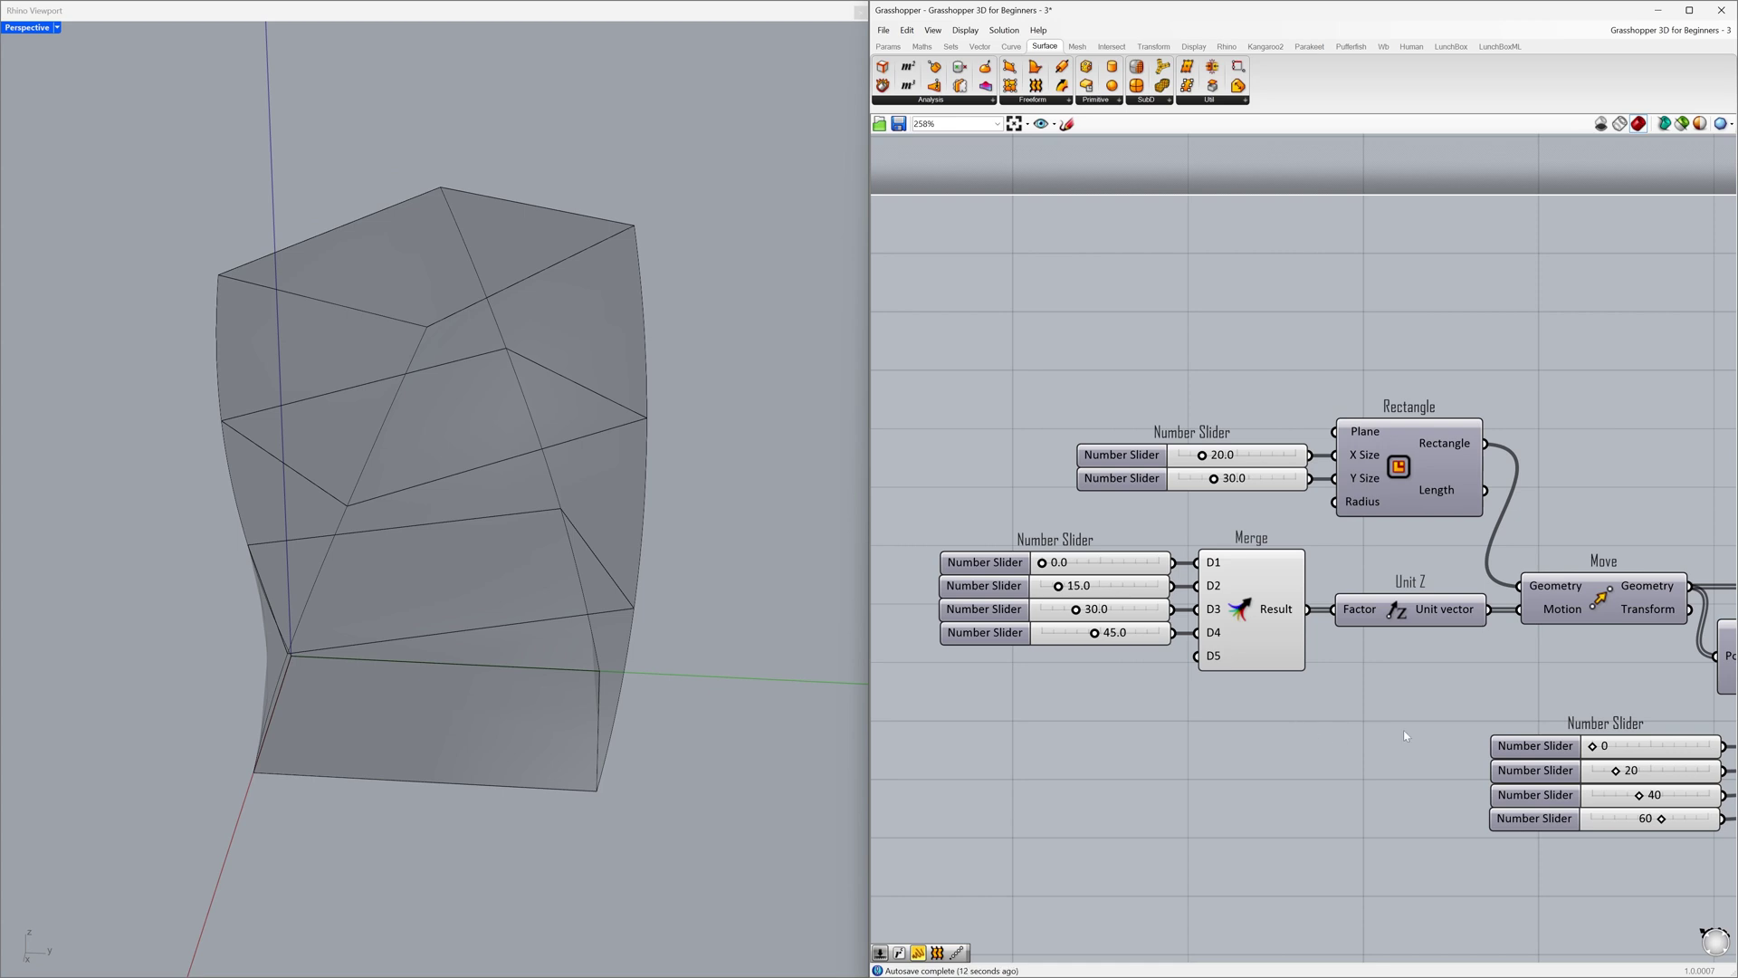
right_click_drag(1496, 715, 1001, 692)
right_click_drag(1439, 697, 1037, 694)
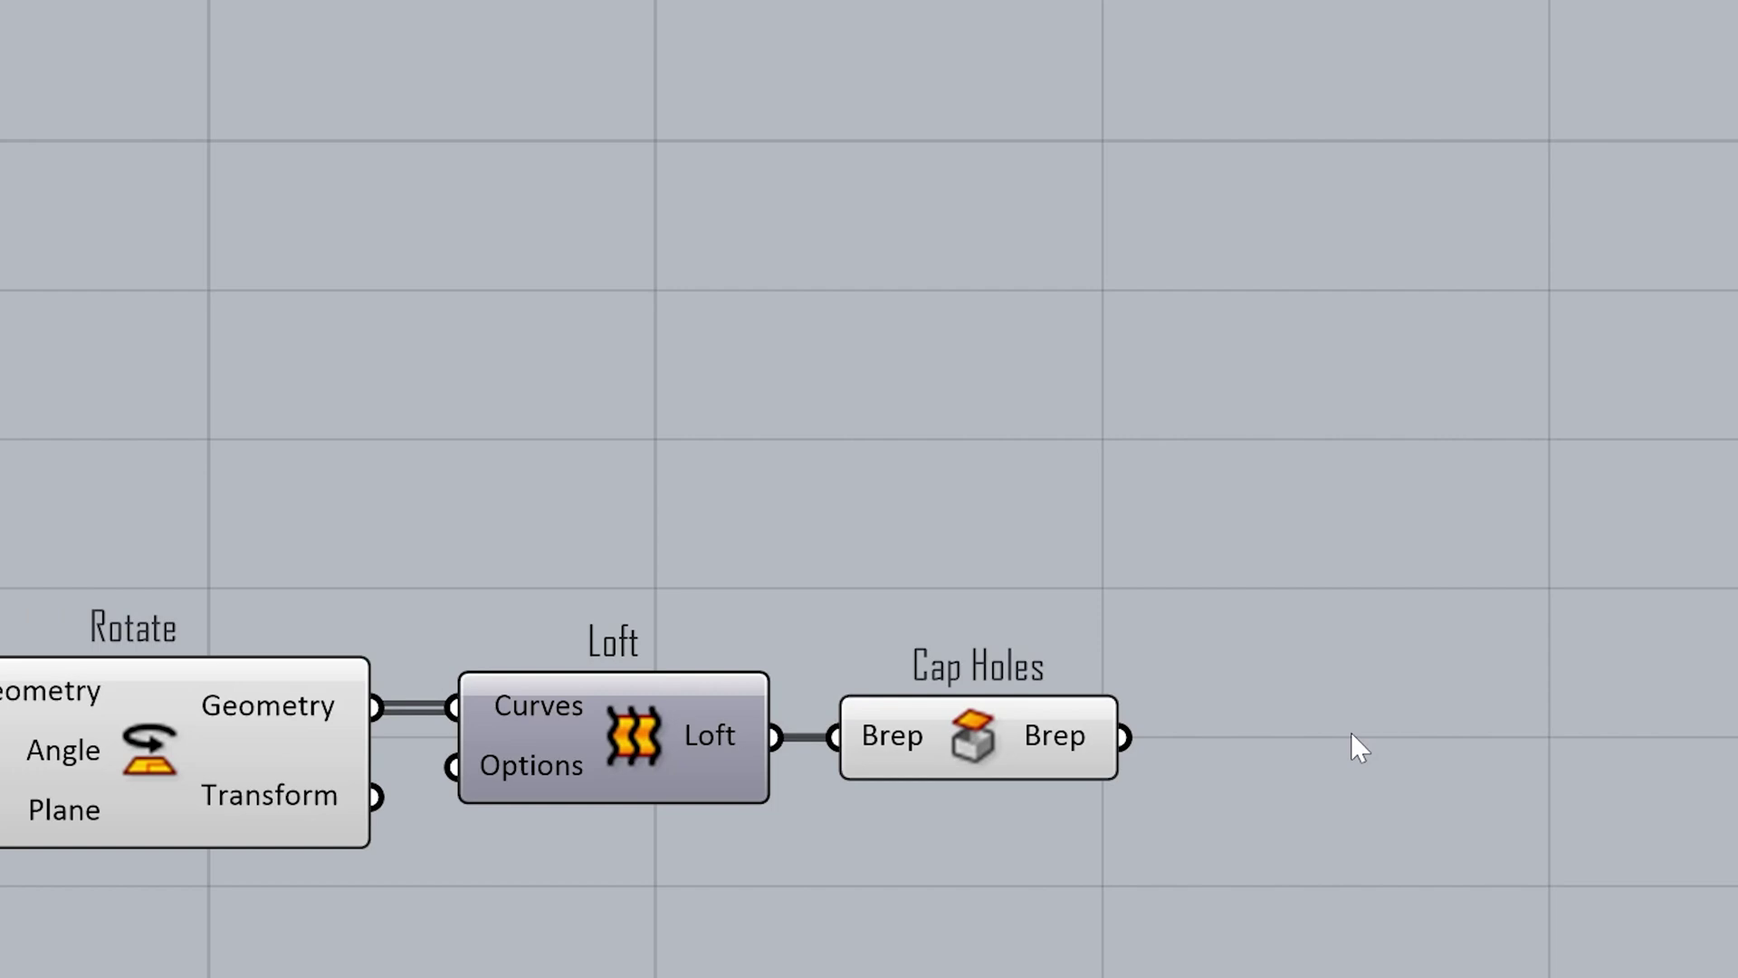
- Add a Custom Preview via the 'cust' search and wire Cap Holes' Brep into its Geometry
double_click(1352, 735)
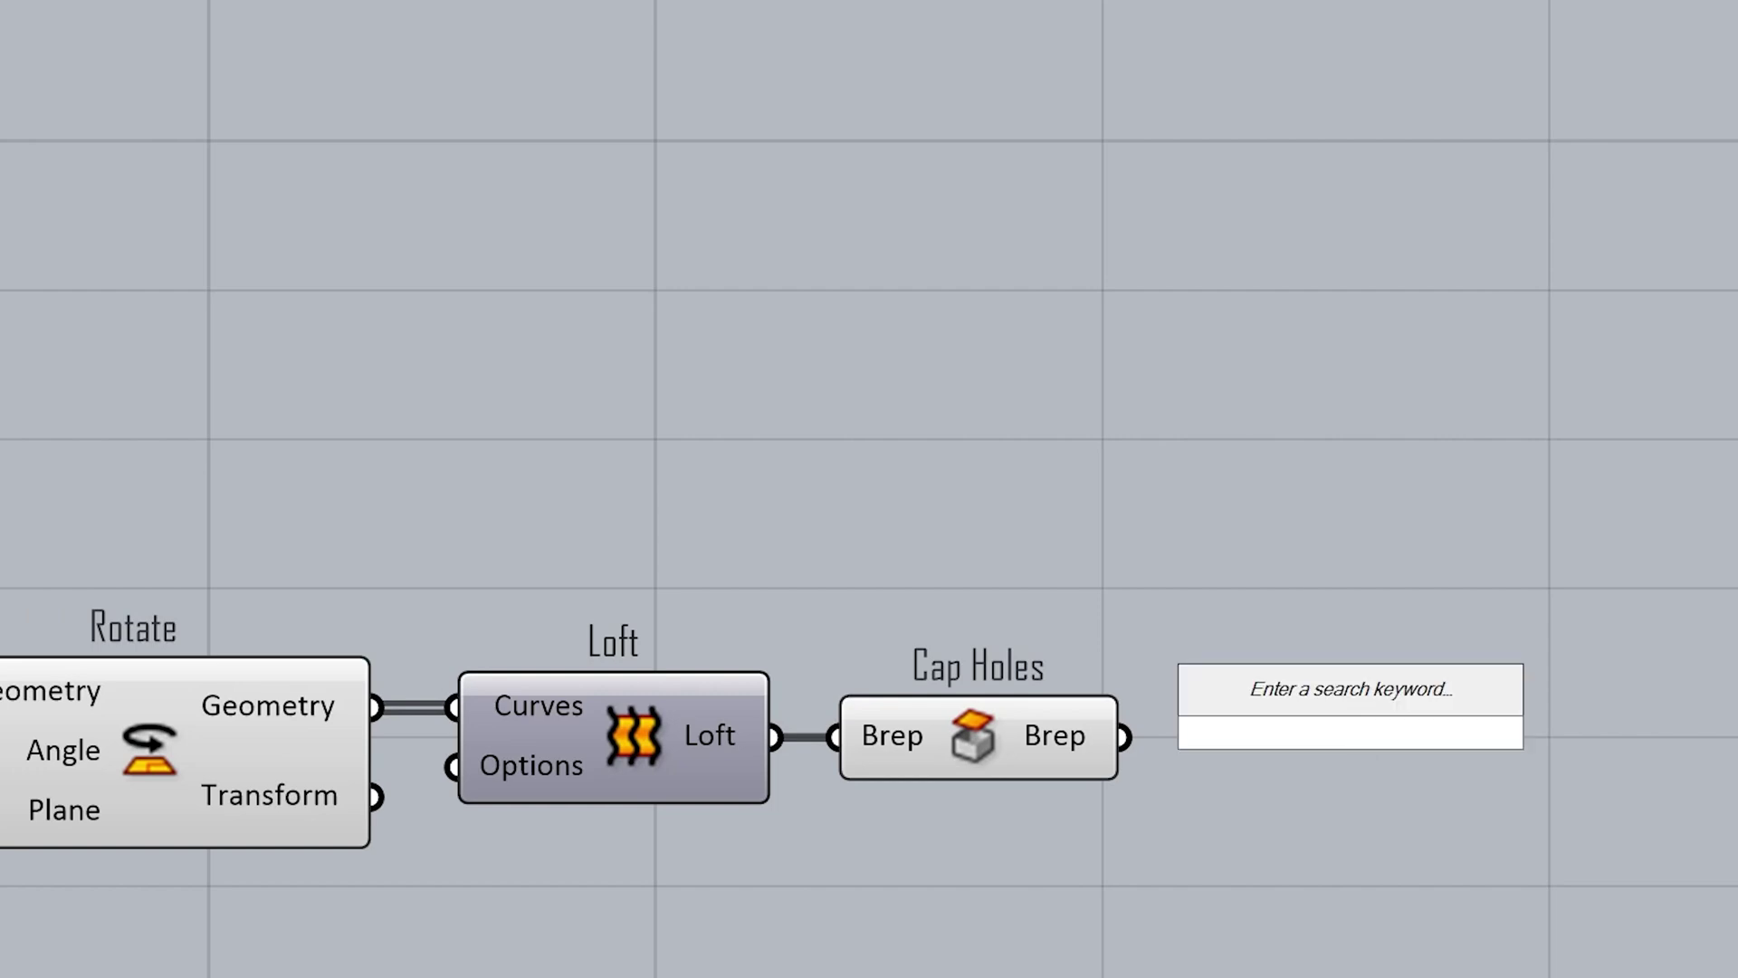
type("cust")
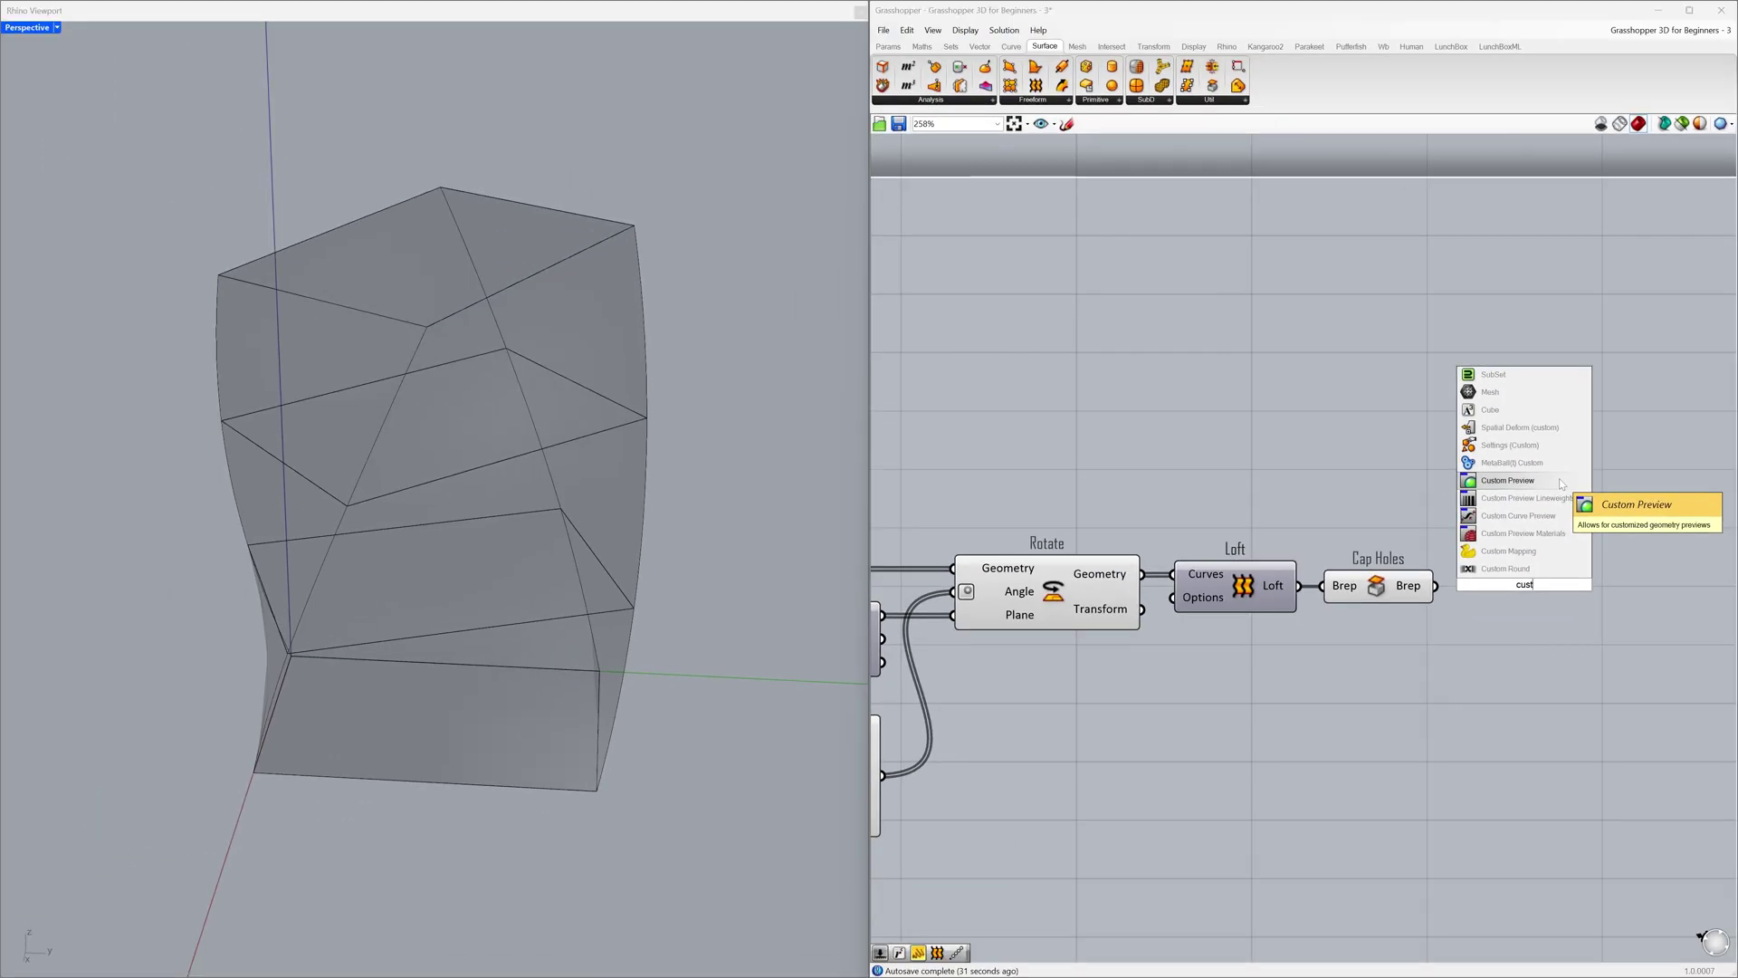
left_click(1448, 473)
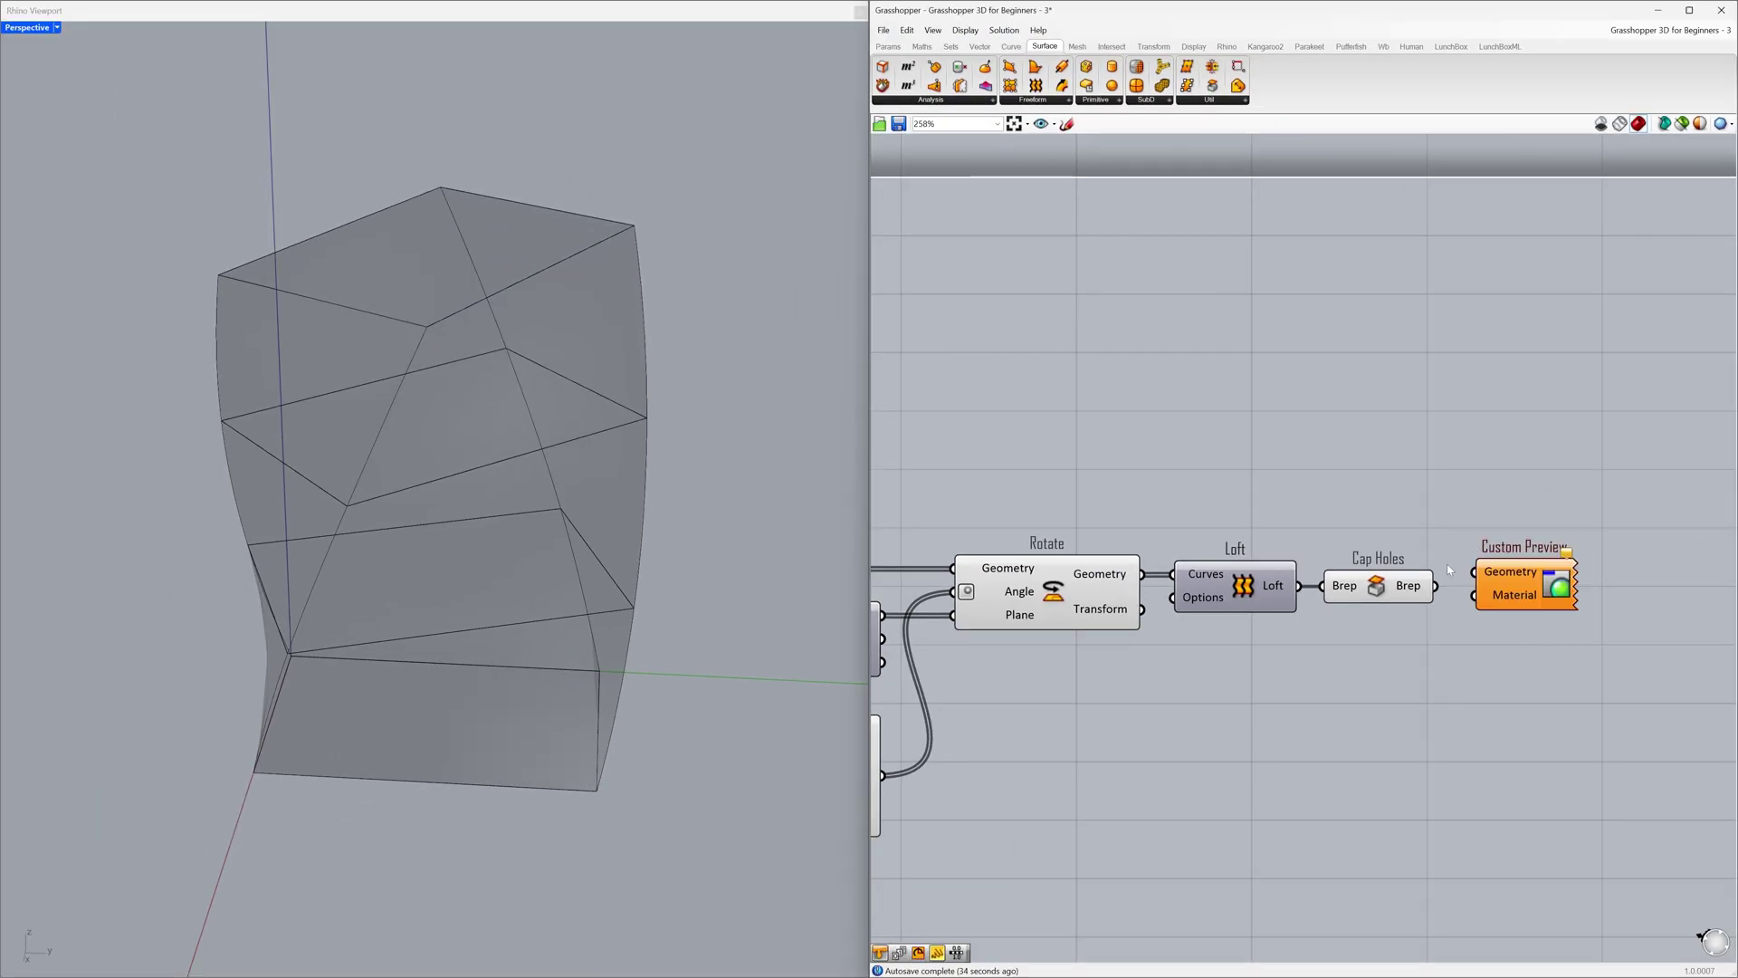
mouse_move(1437, 587)
left_mouse_down()
mouse_move(1475, 572)
mouse_move(1509, 597)
left_mouse_up()
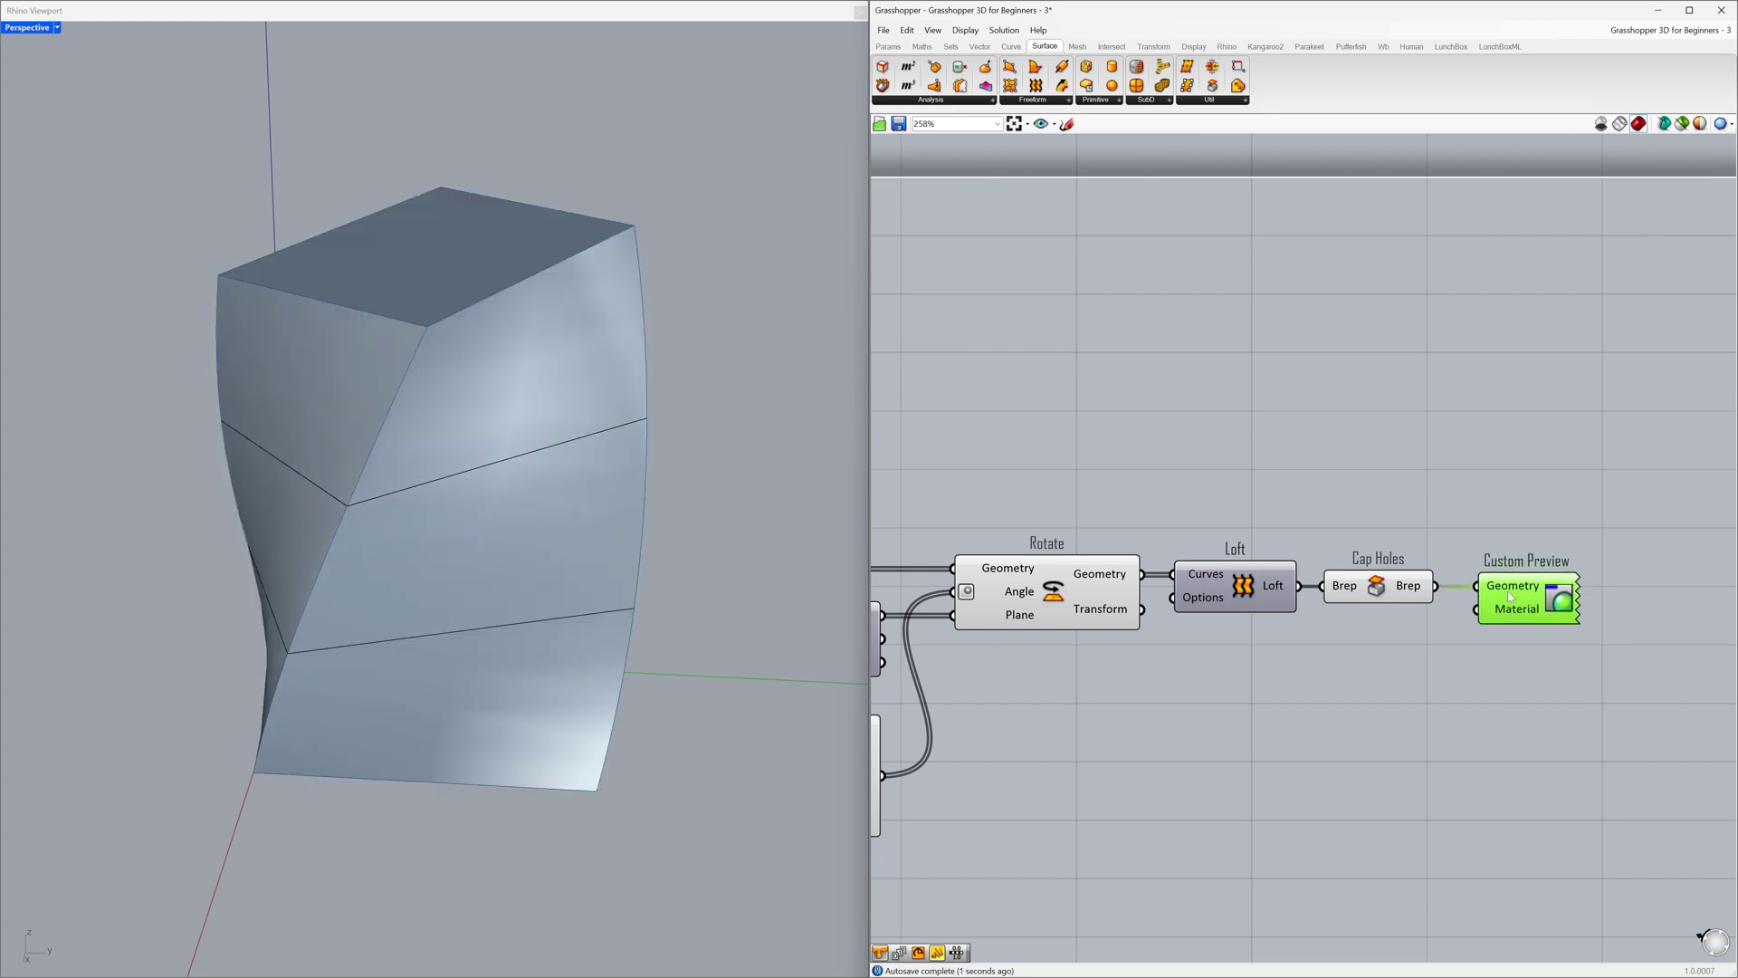
- Set the rotation angle sliders to 0, 30, 60 and 90 for a steeper twist
left_click(1376, 677)
right_click_drag(748, 643, 742, 603)
right_click_drag(940, 718, 1403, 743)
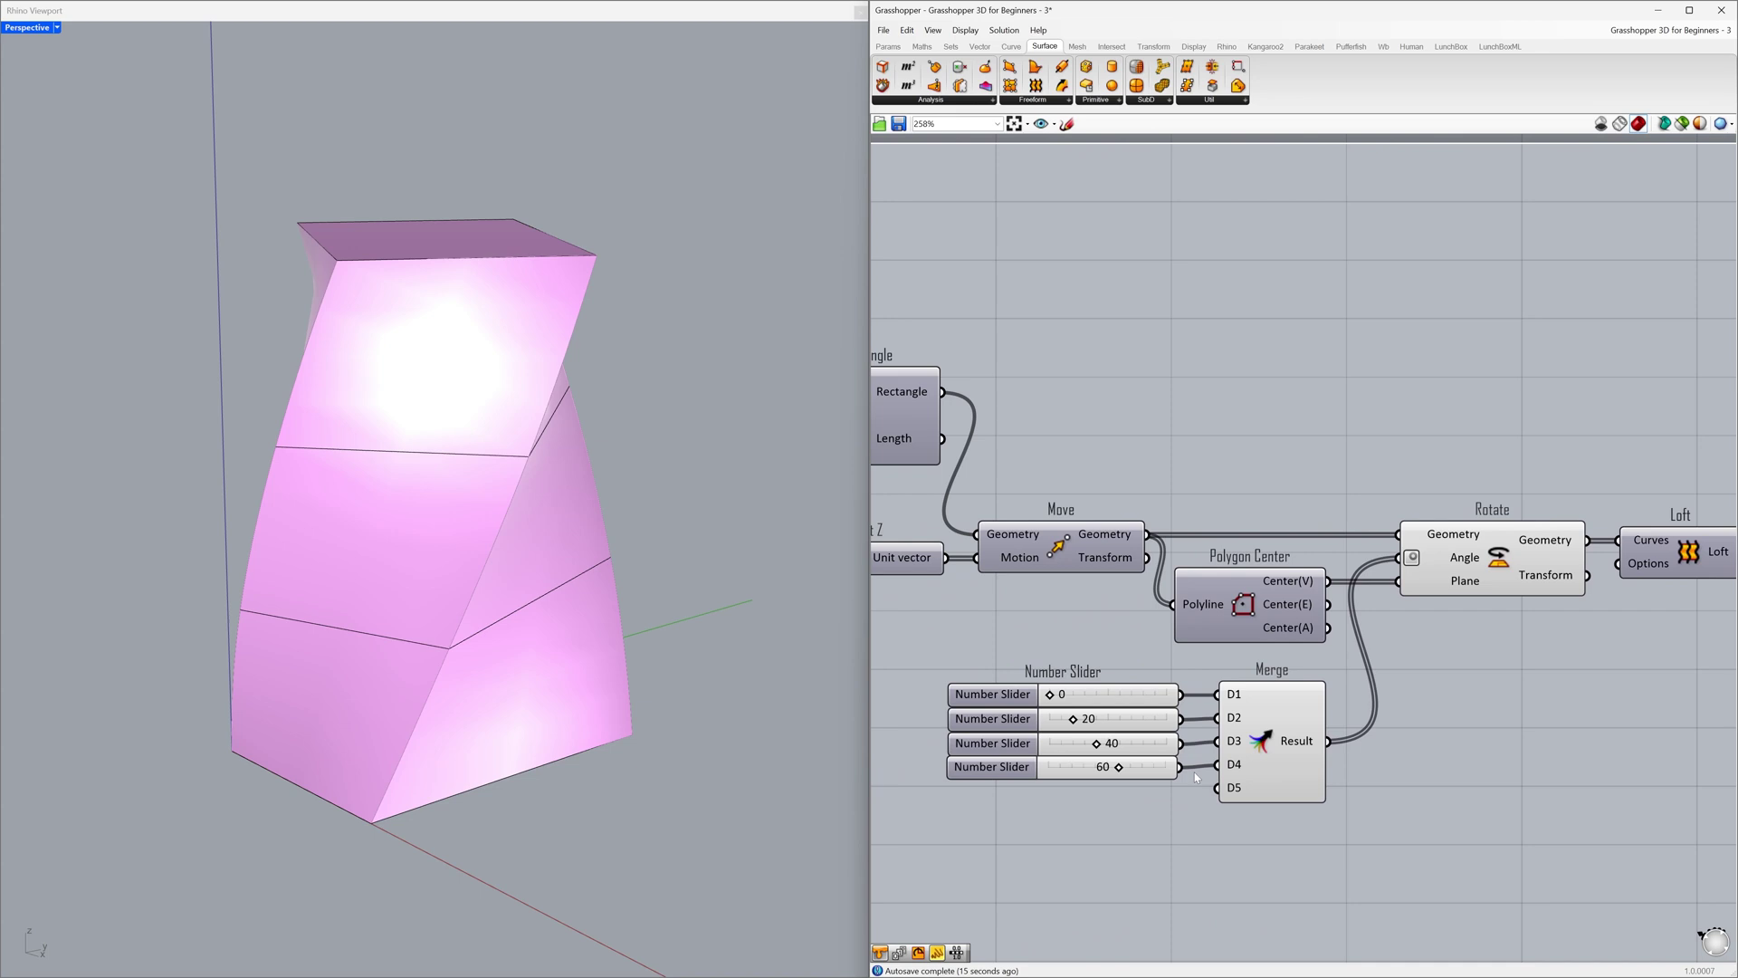
mouse_move(1121, 769)
left_mouse_down()
mouse_move(1157, 774)
mouse_move(1116, 748)
left_mouse_up()
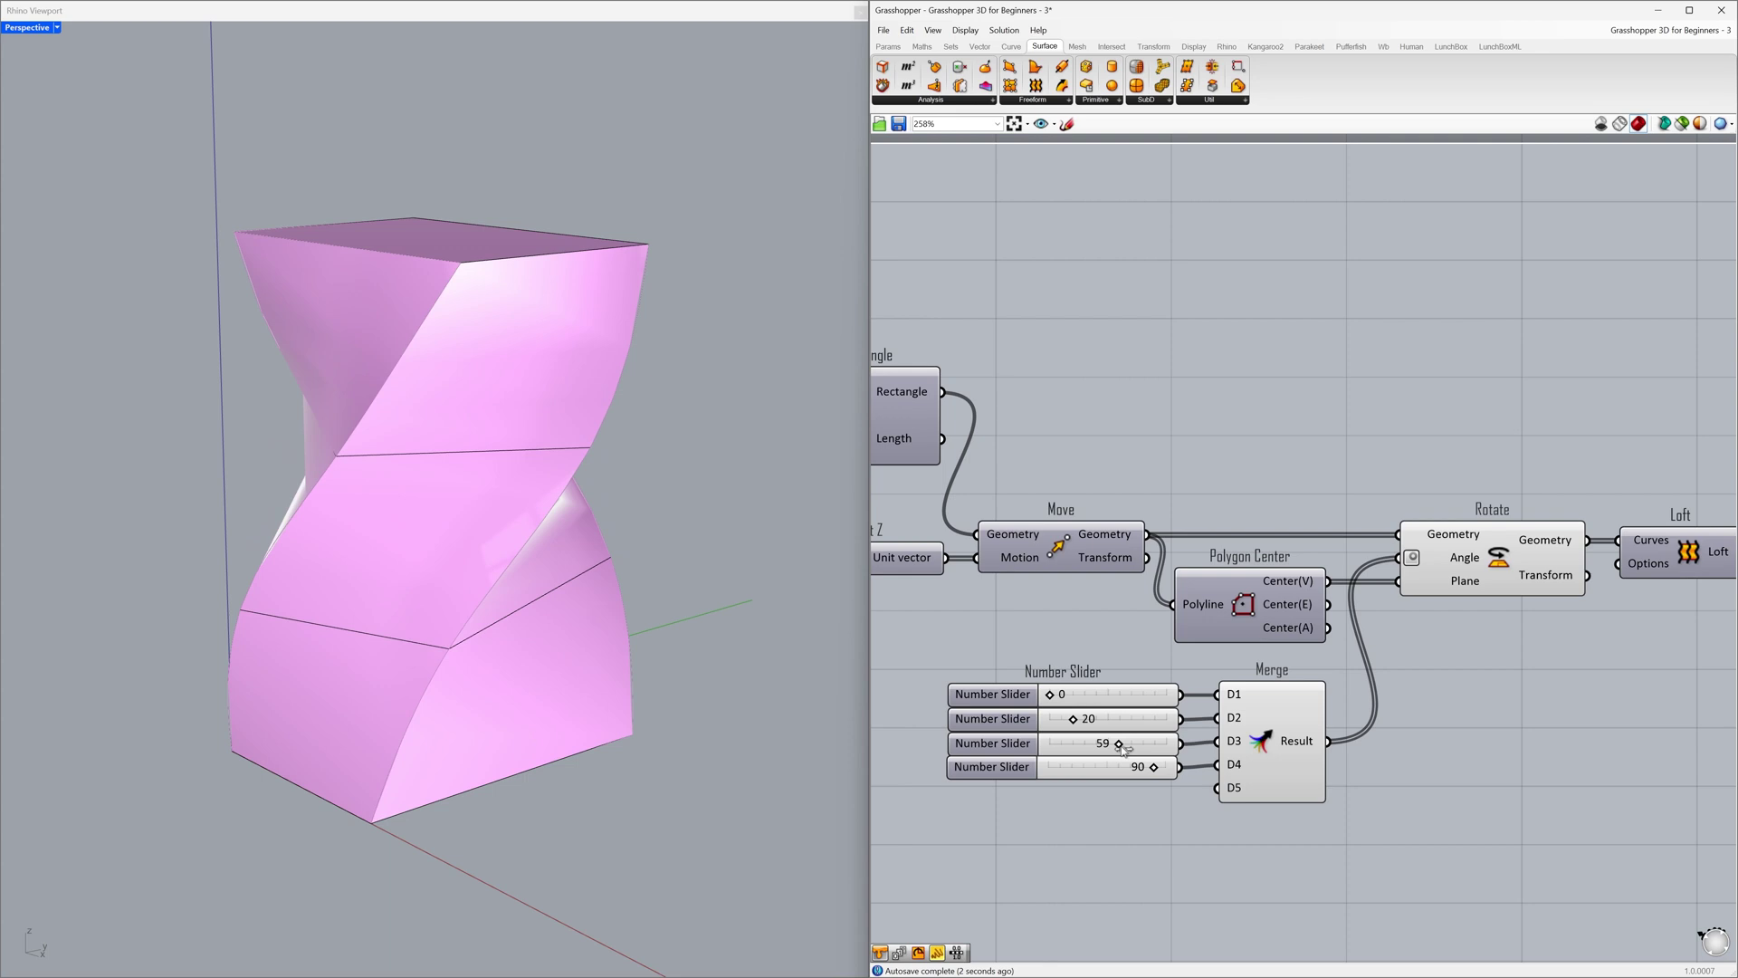
left_click_drag(1123, 747, 1087, 724)
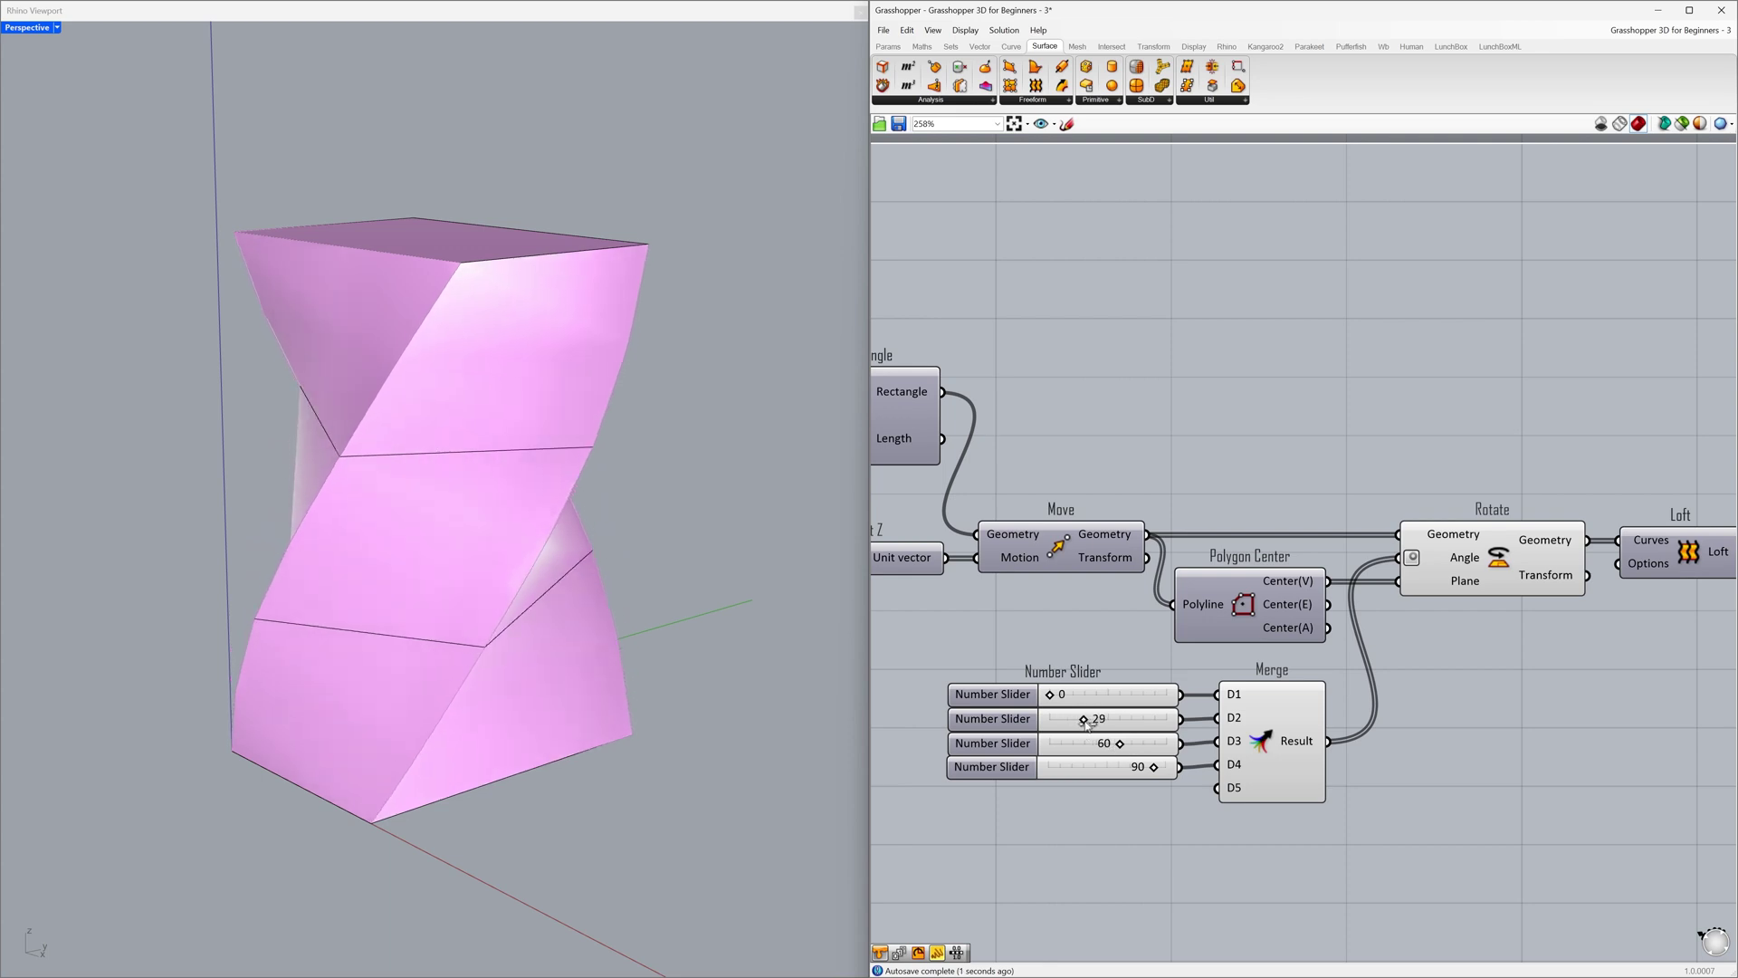
mouse_move(507, 584)
right_mouse_down()
mouse_move(308, 563)
mouse_move(529, 592)
right_mouse_up()
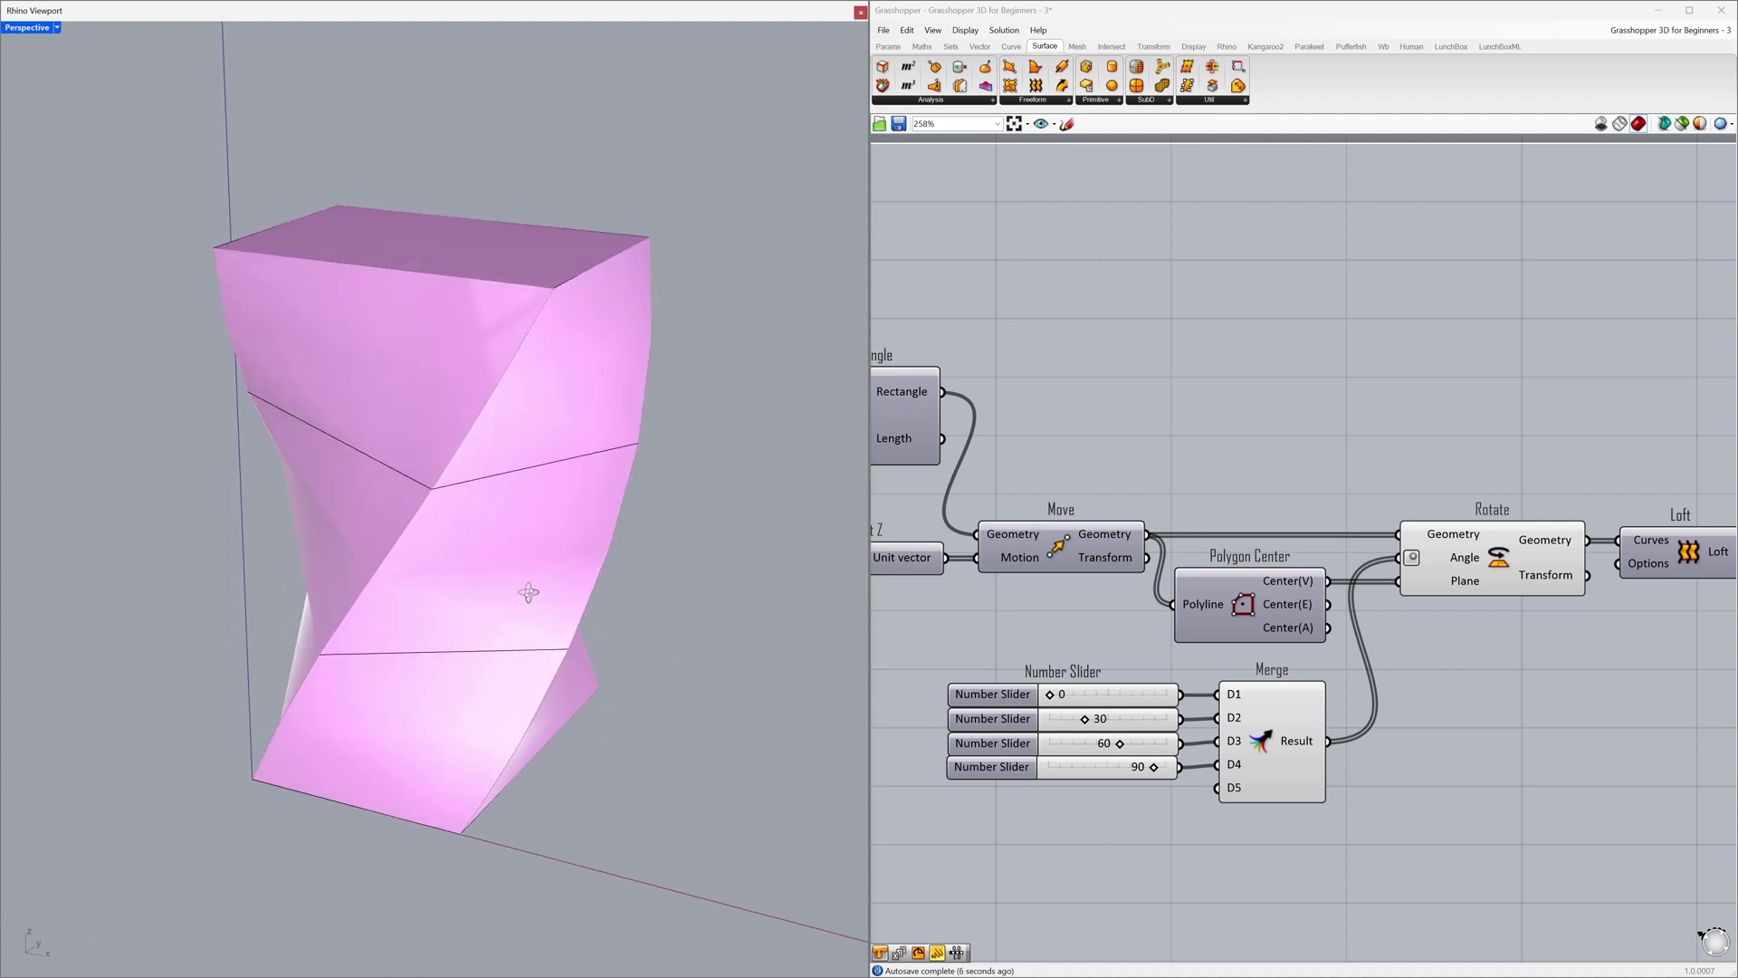
left_click(1510, 666)
right_click_drag(1596, 665, 1048, 679)
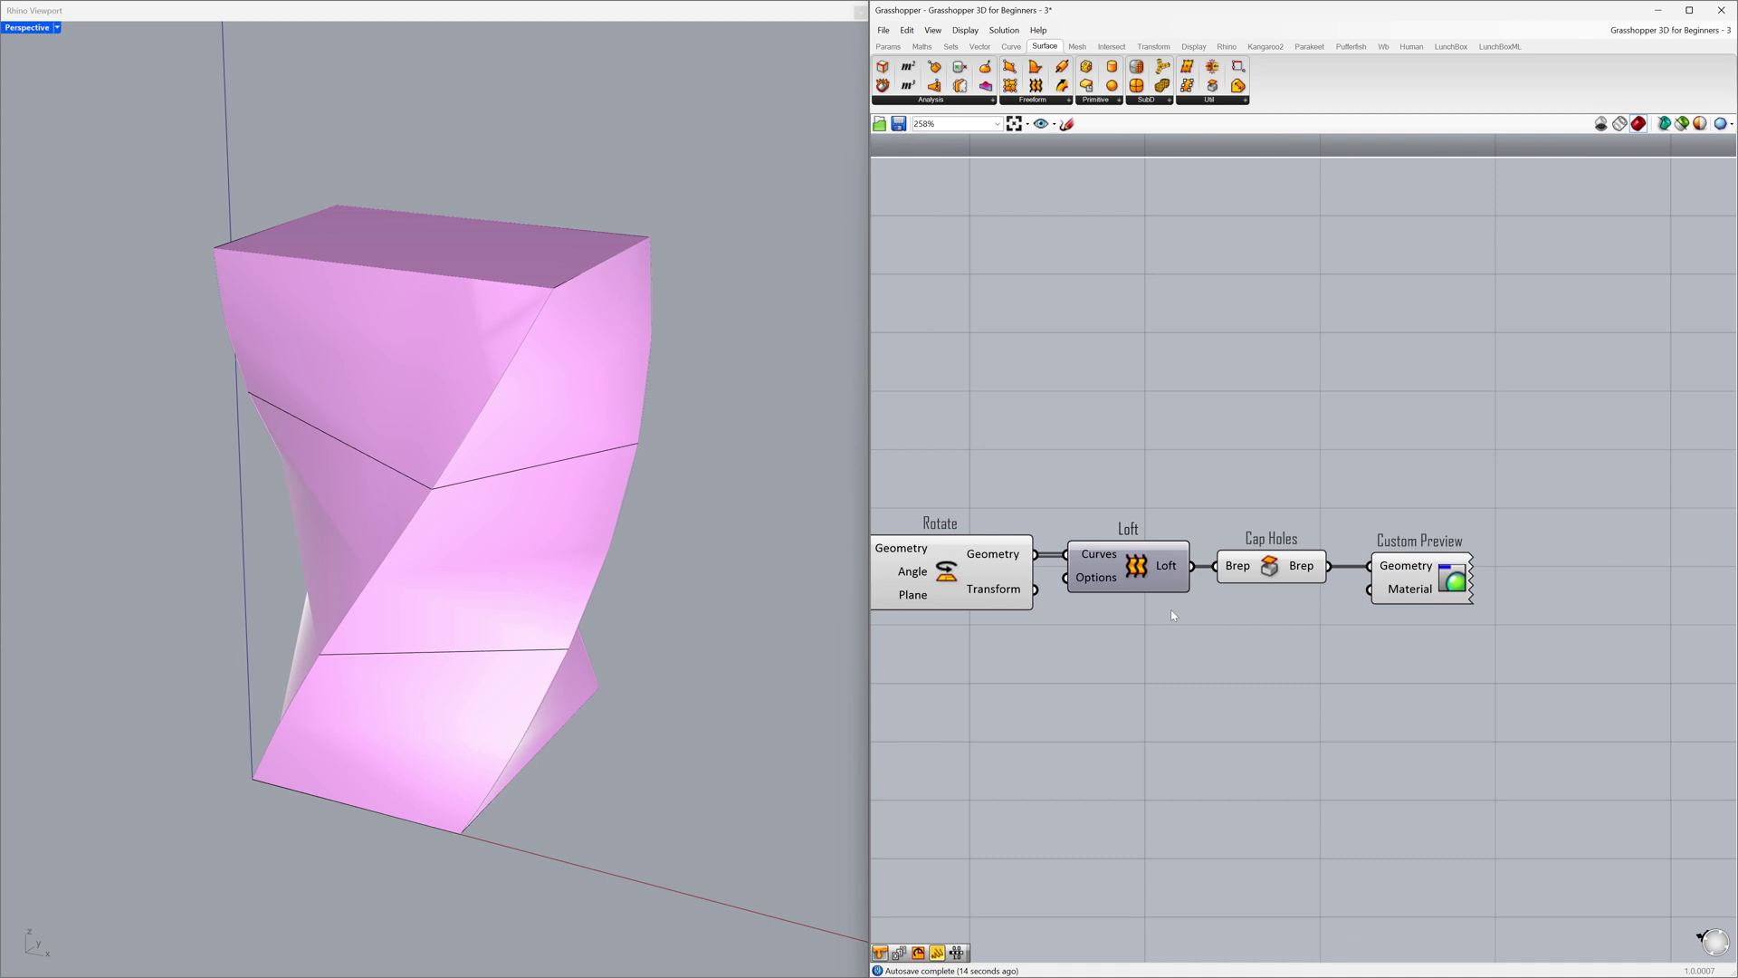
- Disable the Cap Holes preview, leaving only the pink Custom Preview solid visible
left_click(1270, 568)
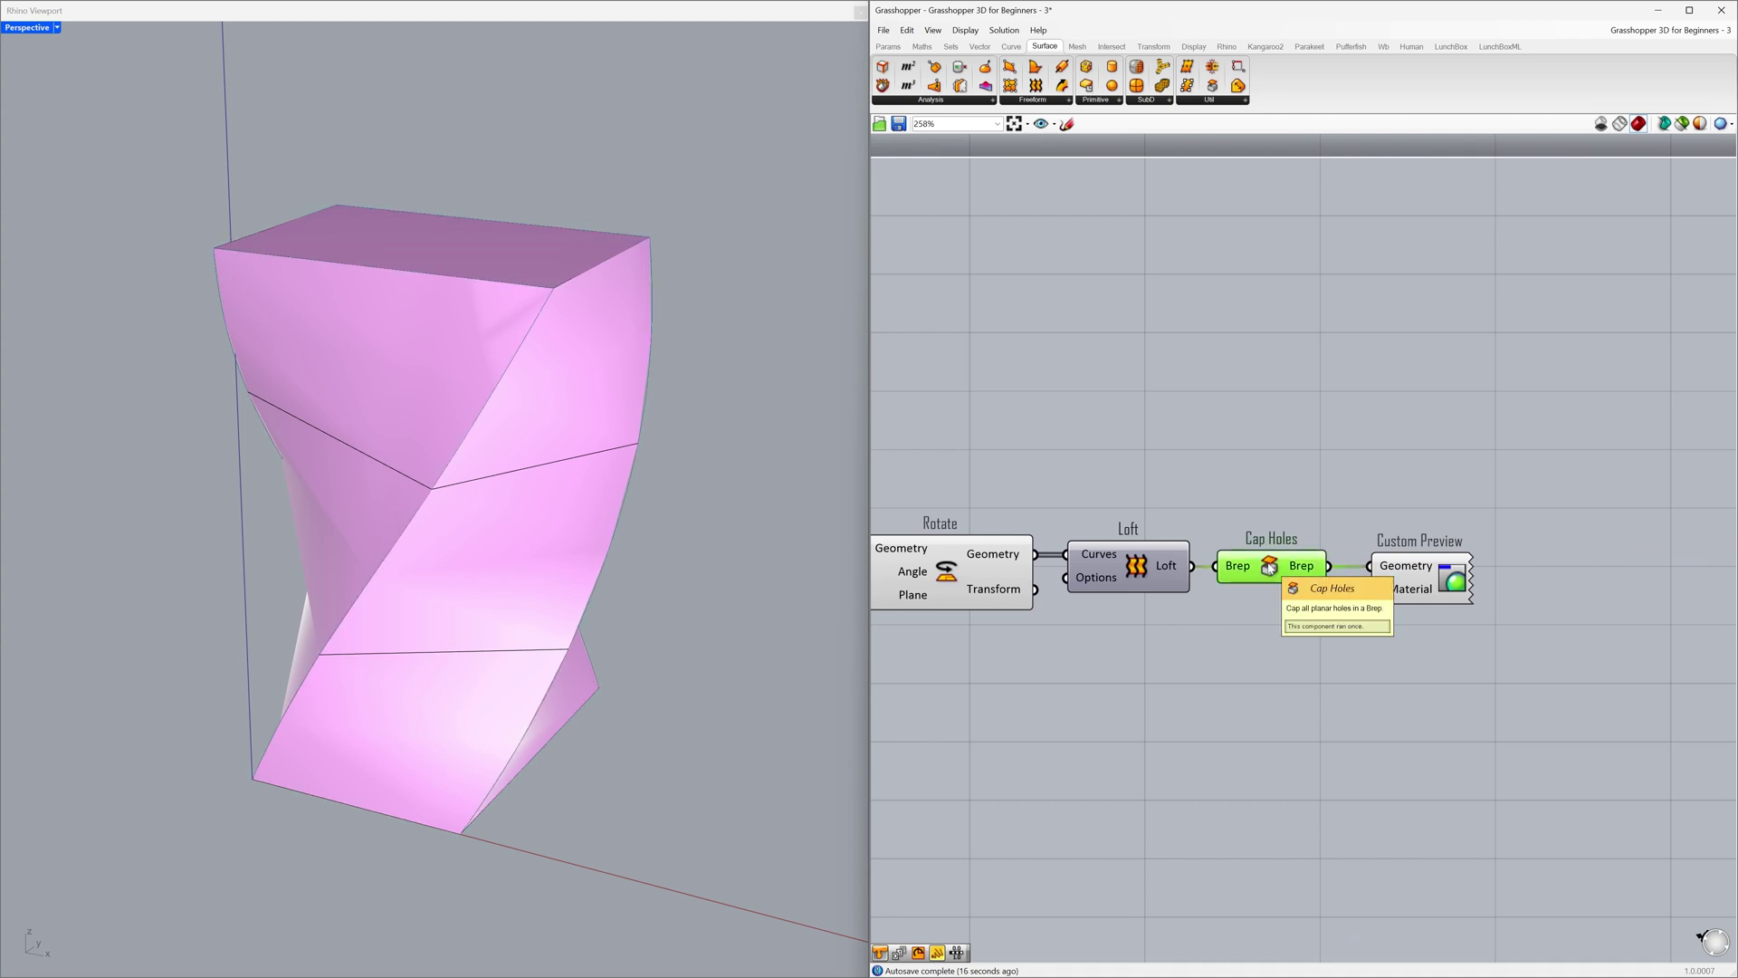
middle_click(1269, 567)
left_click(1310, 523)
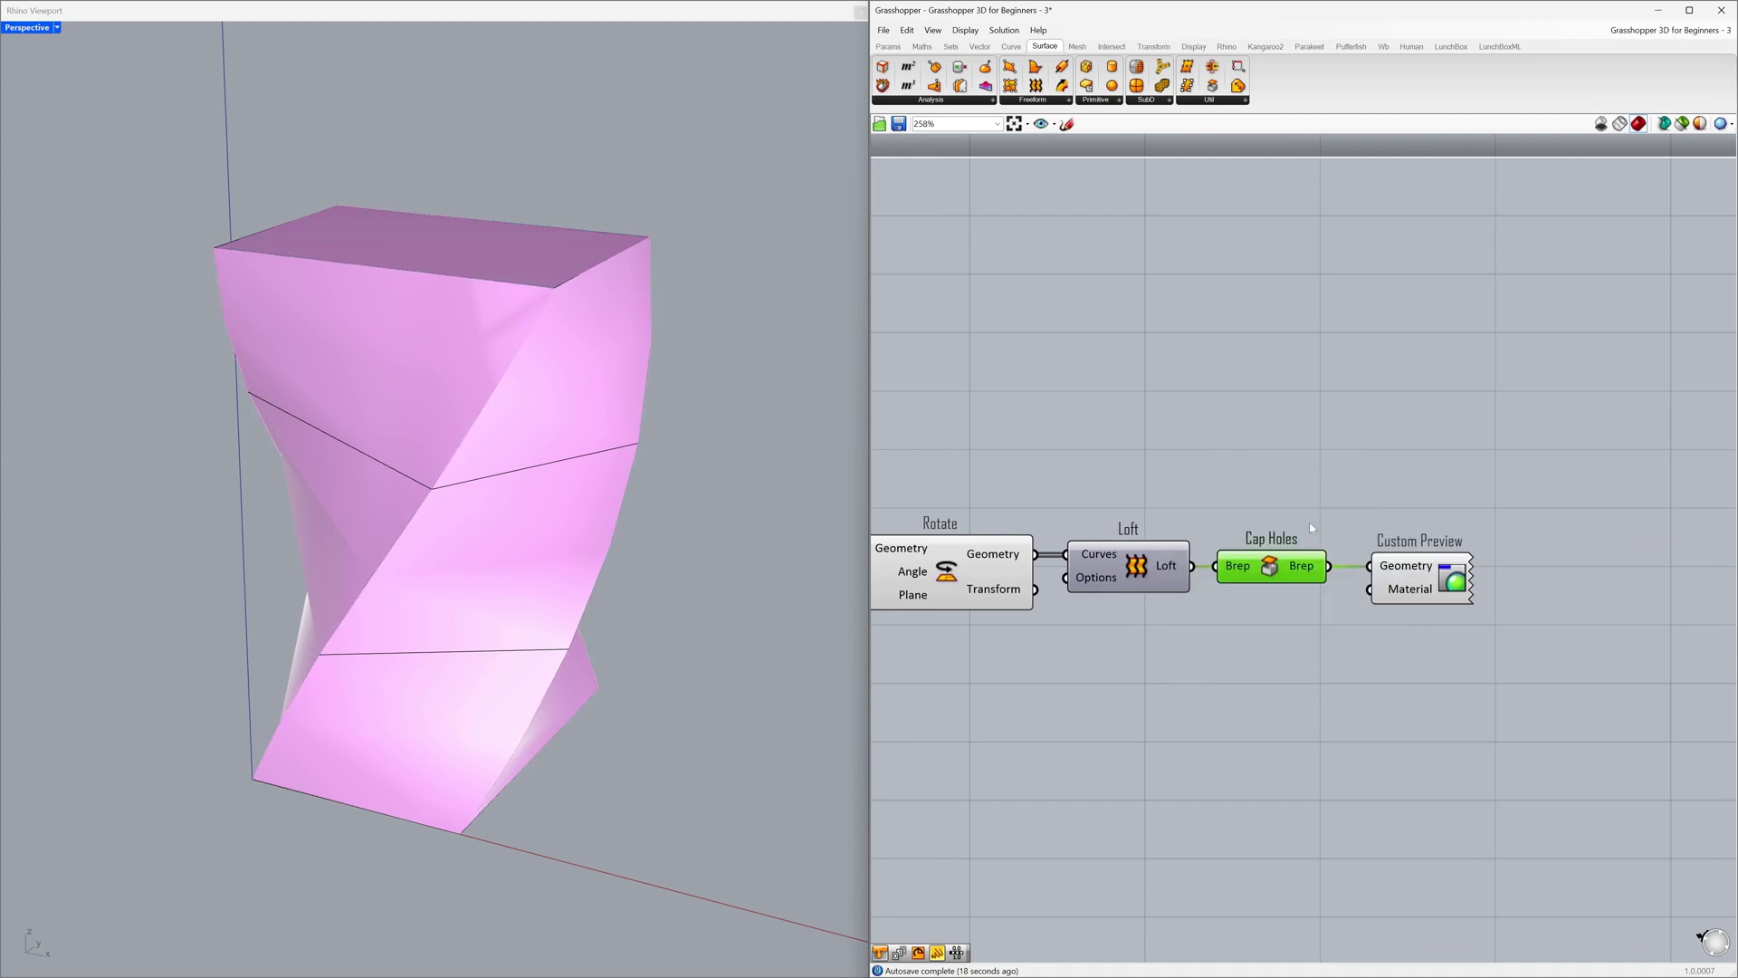
left_click(1407, 572)
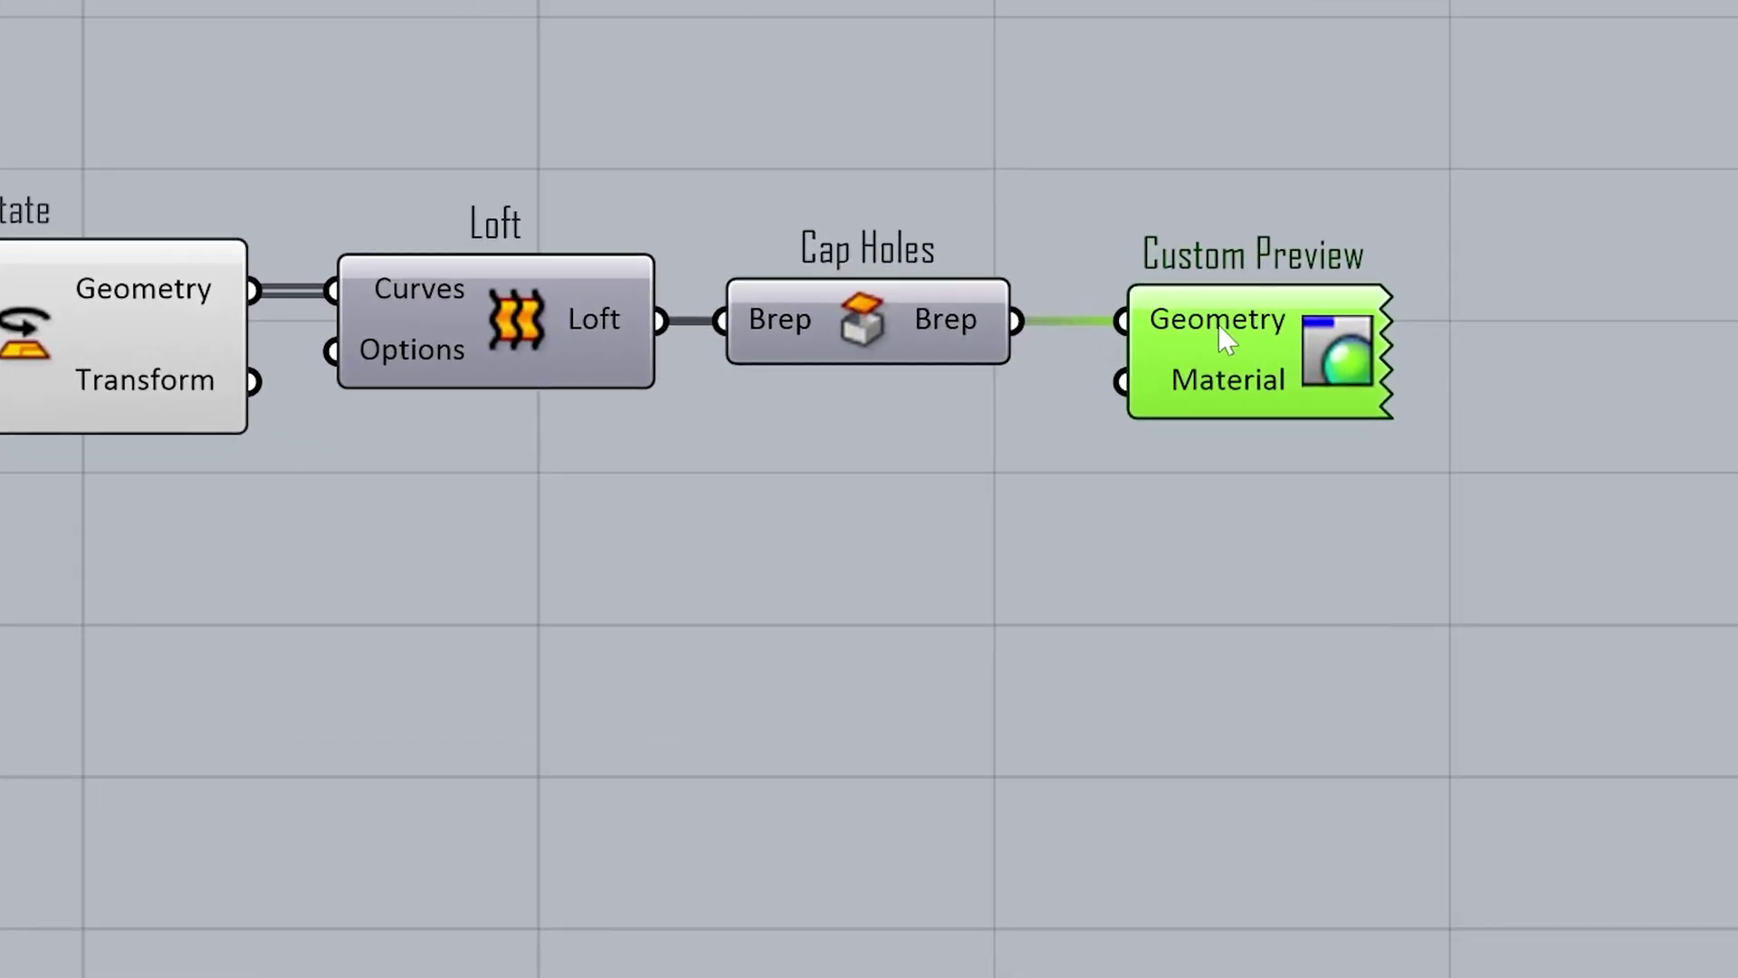
- Bake the Custom Preview geometry into Rhino on the Default layer
right_click(1224, 341)
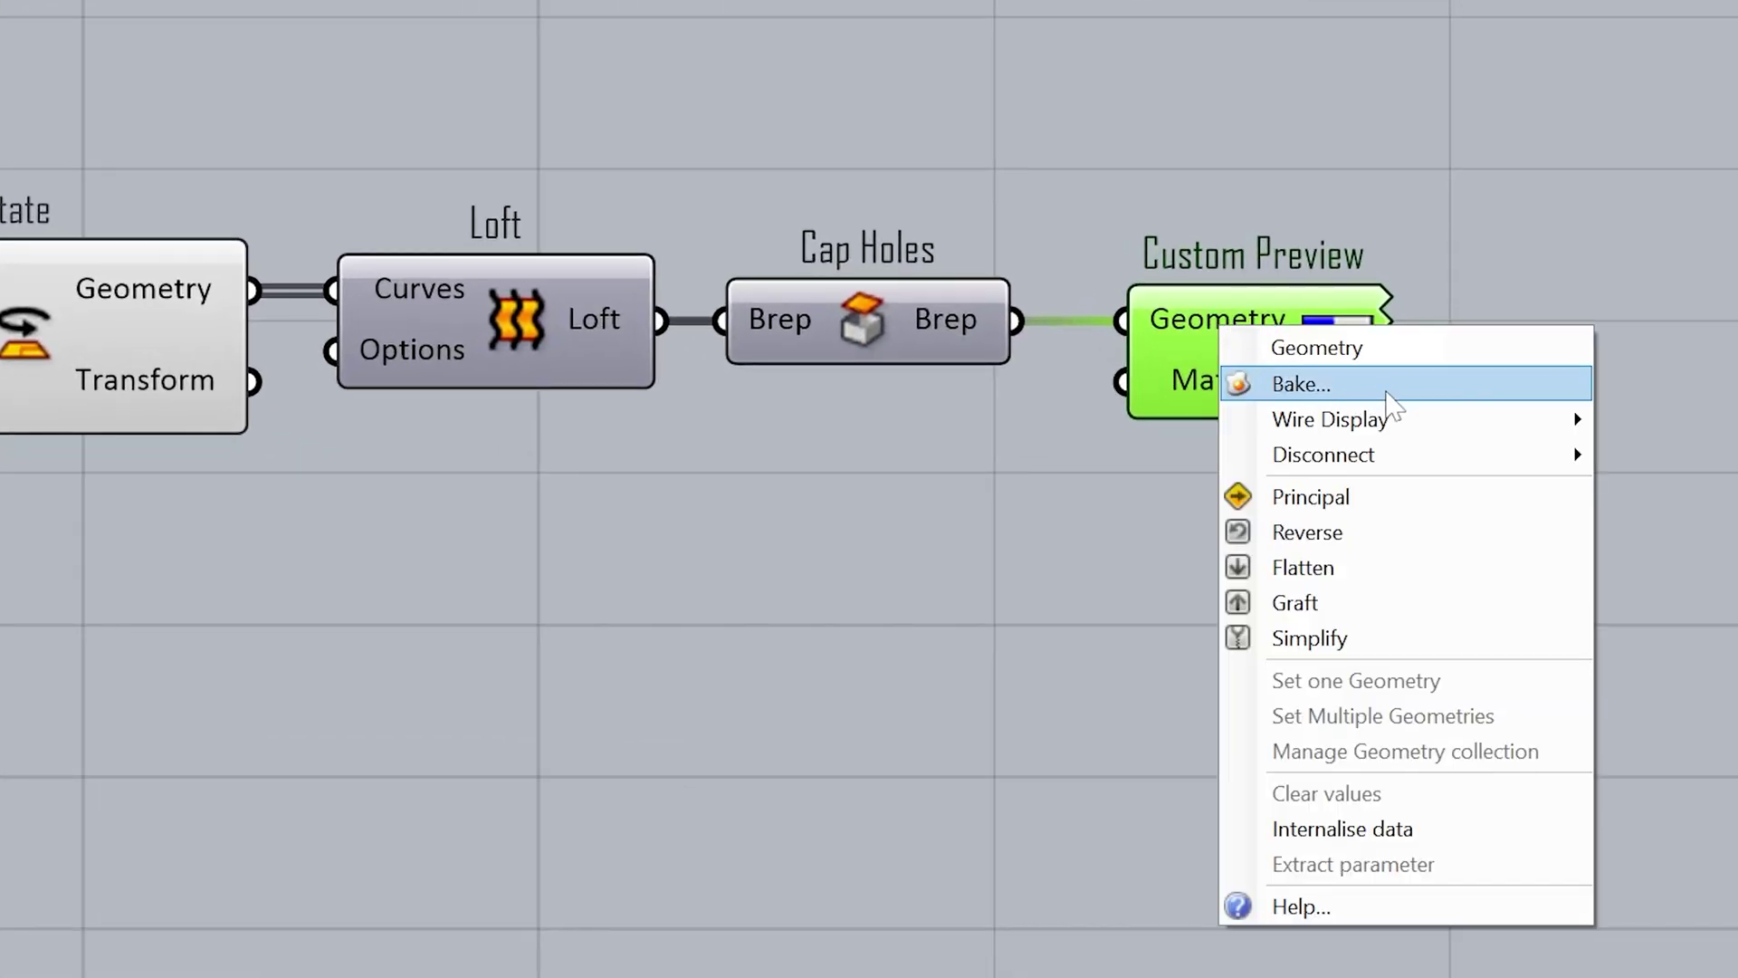
left_click(1438, 404)
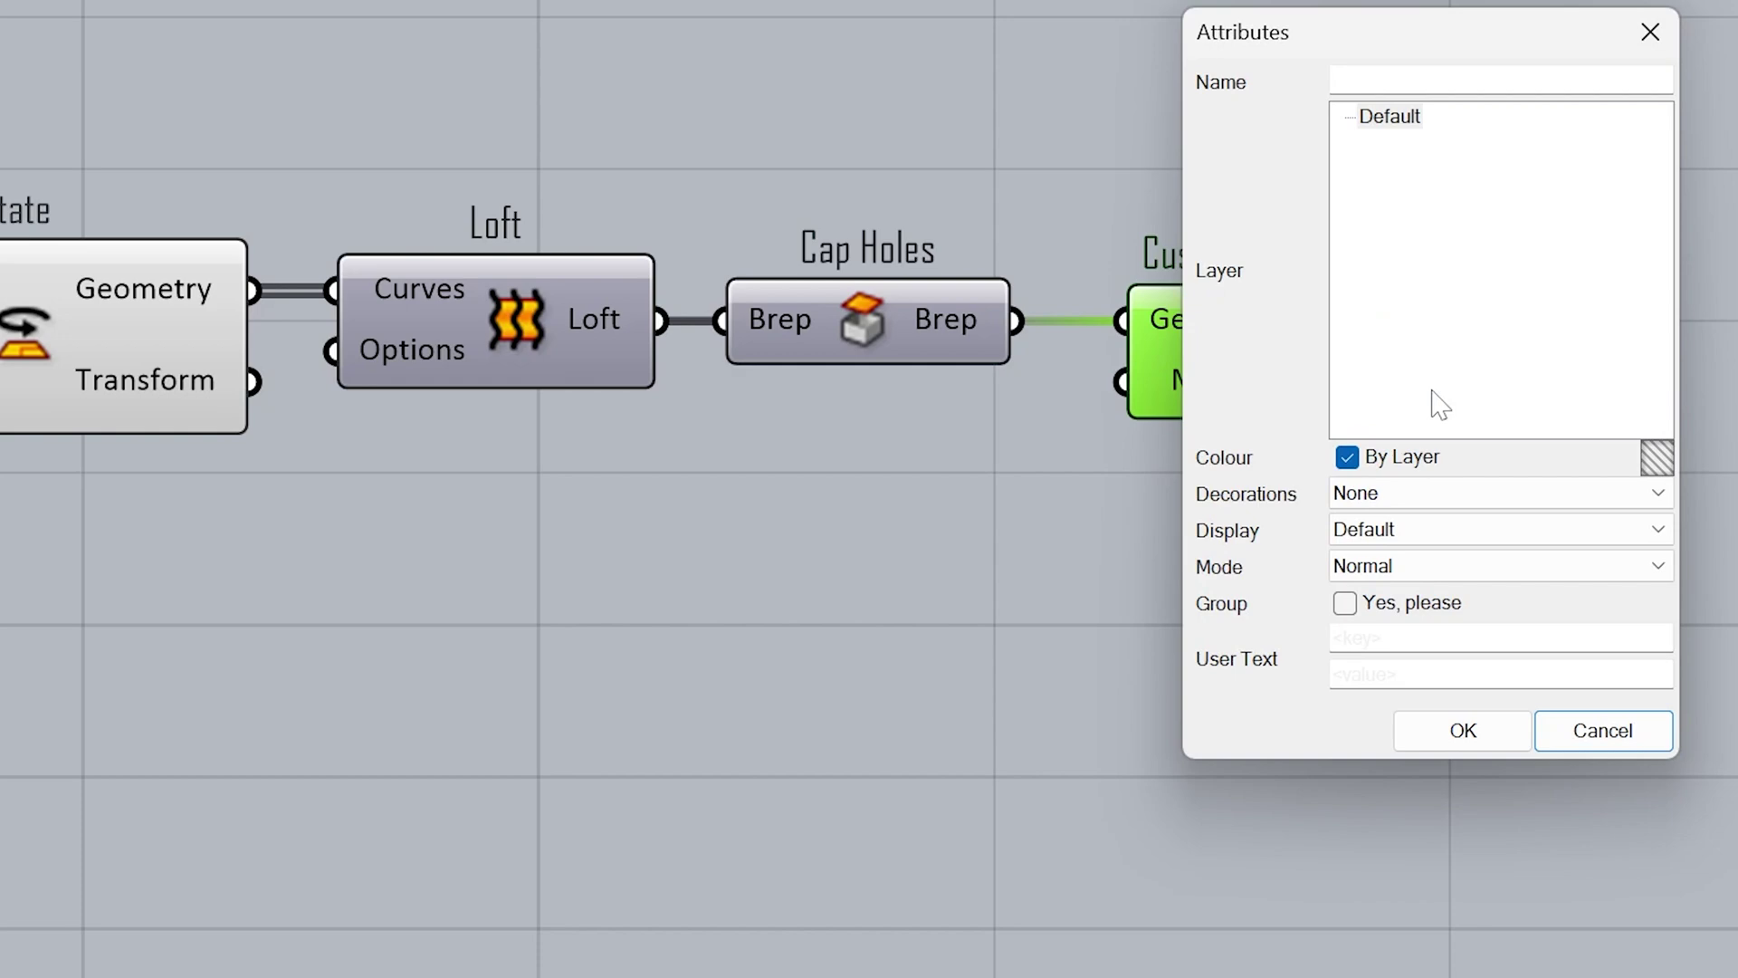
left_click(1494, 733)
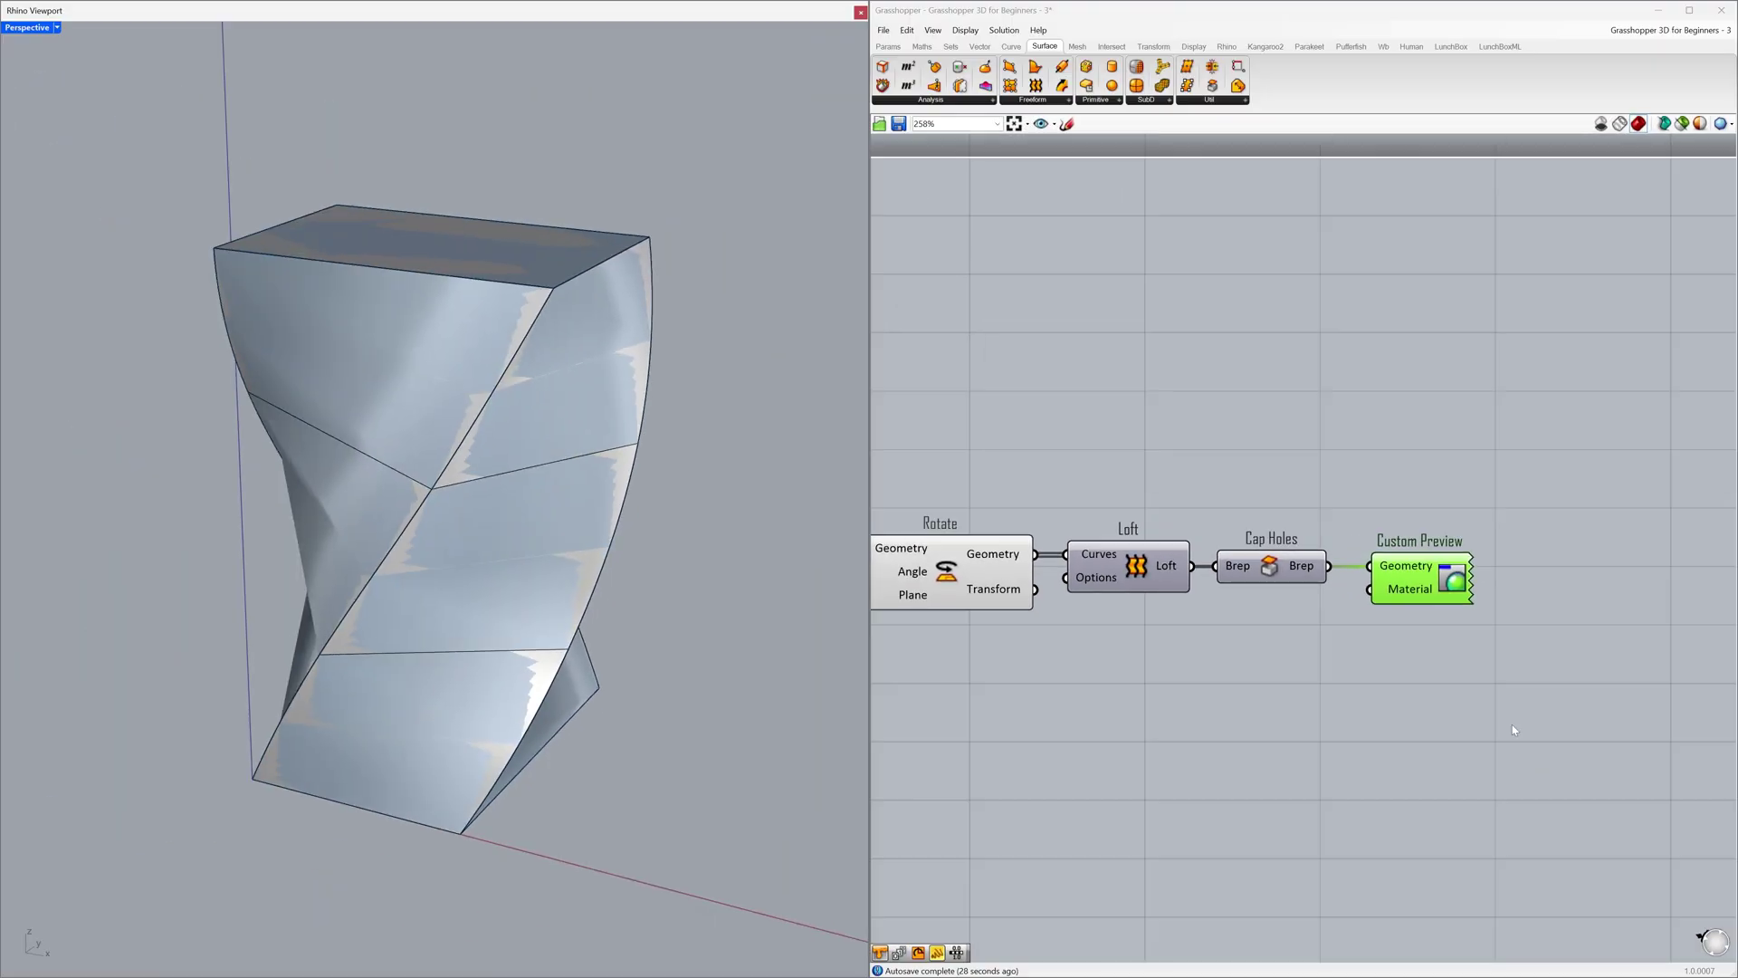
left_click(1497, 727)
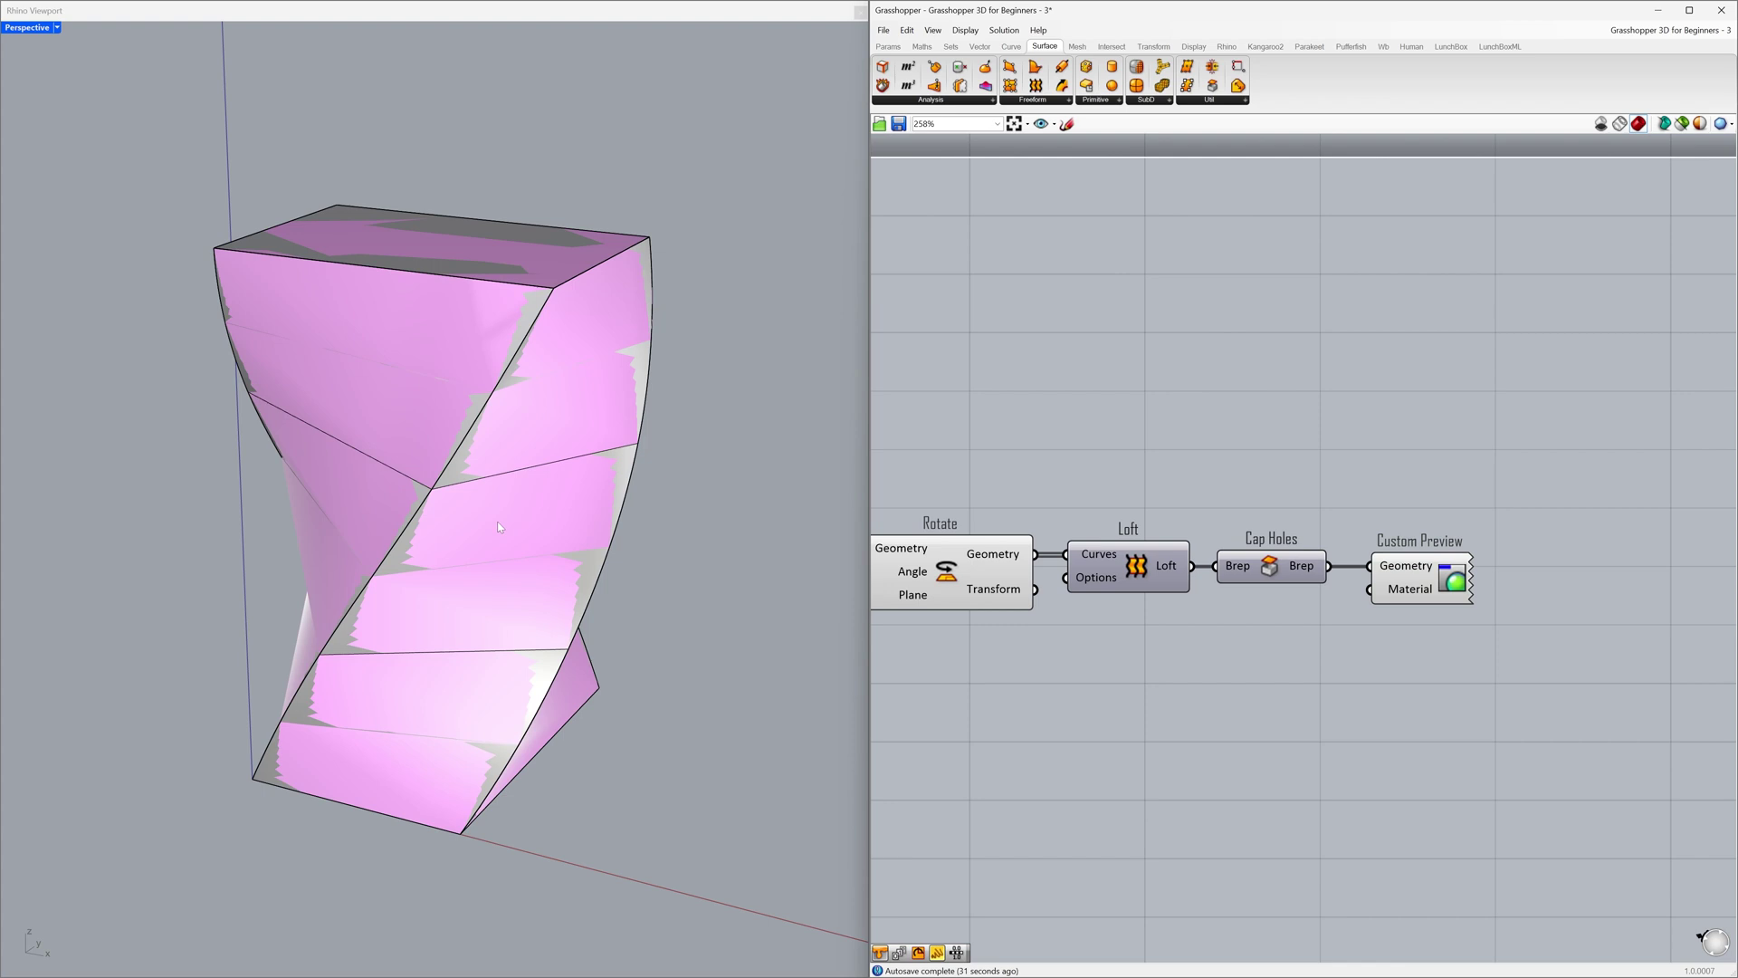
- Move the baked grey polysurface to the right so it stands beside the pink preview
scroll(497, 525, "down", 2)
mouse_move(497, 526)
right_mouse_down()
mouse_move(493, 543)
mouse_move(521, 489)
mouse_move(498, 496)
right_mouse_up()
left_click(496, 496)
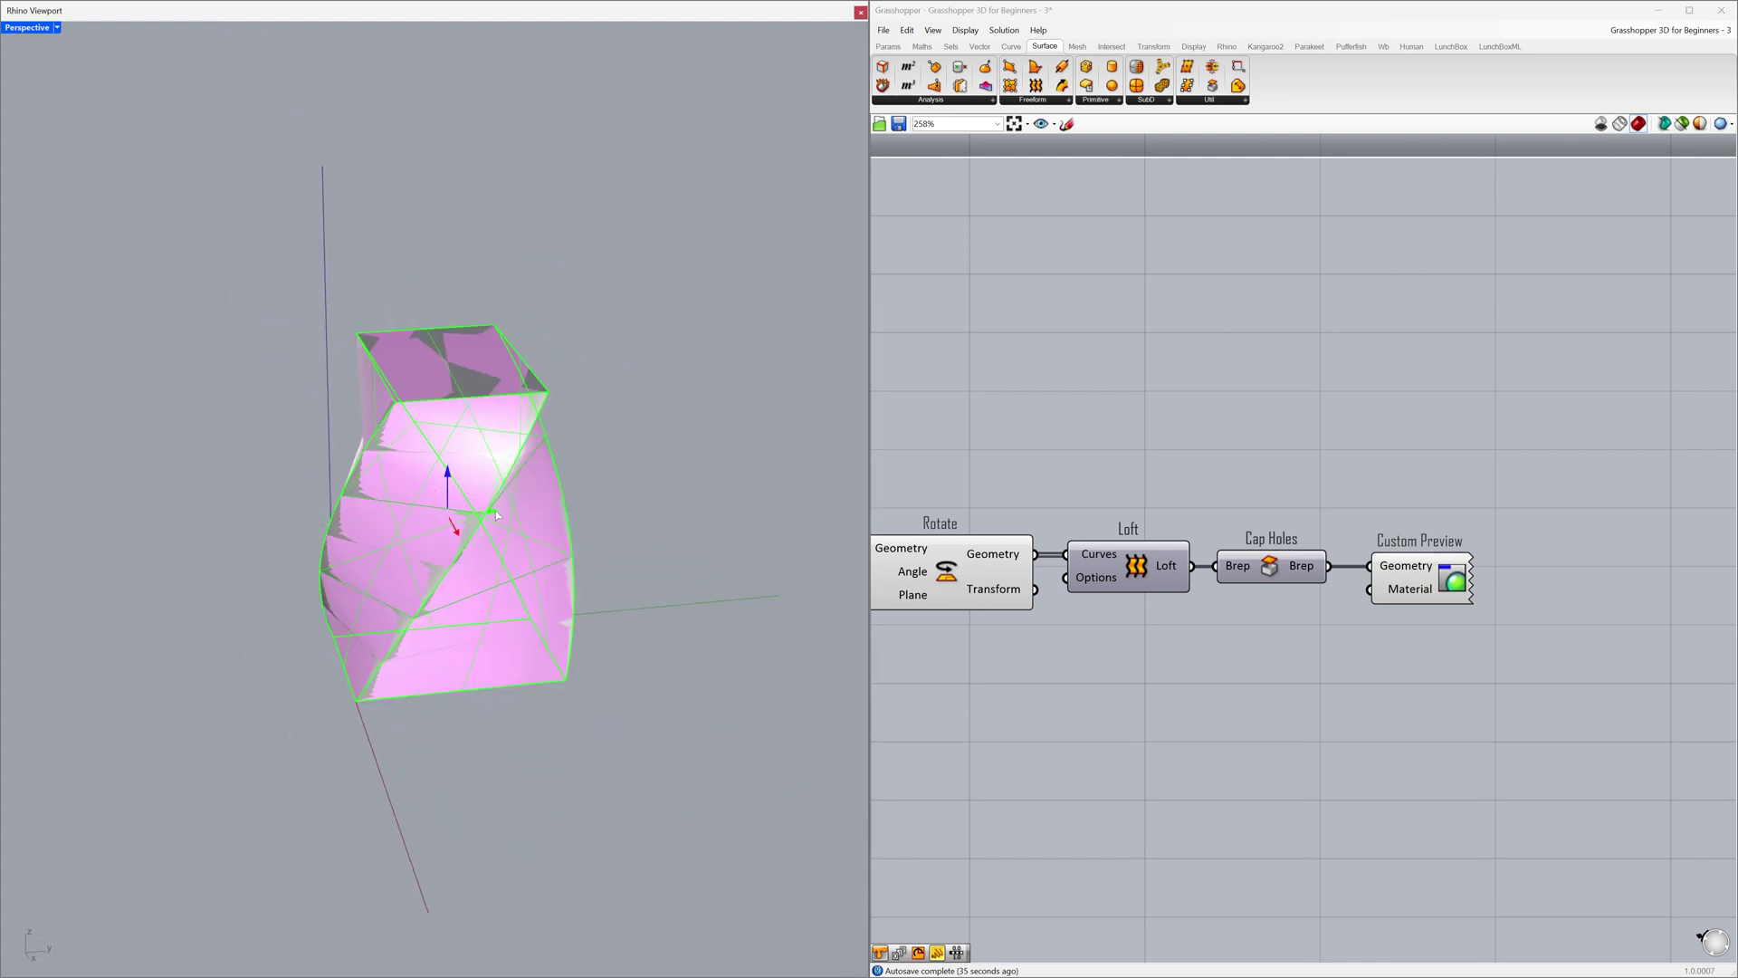
left_click_drag(496, 514, 797, 560)
key("Escape")
right_click_drag(725, 615, 668, 566, "shift")
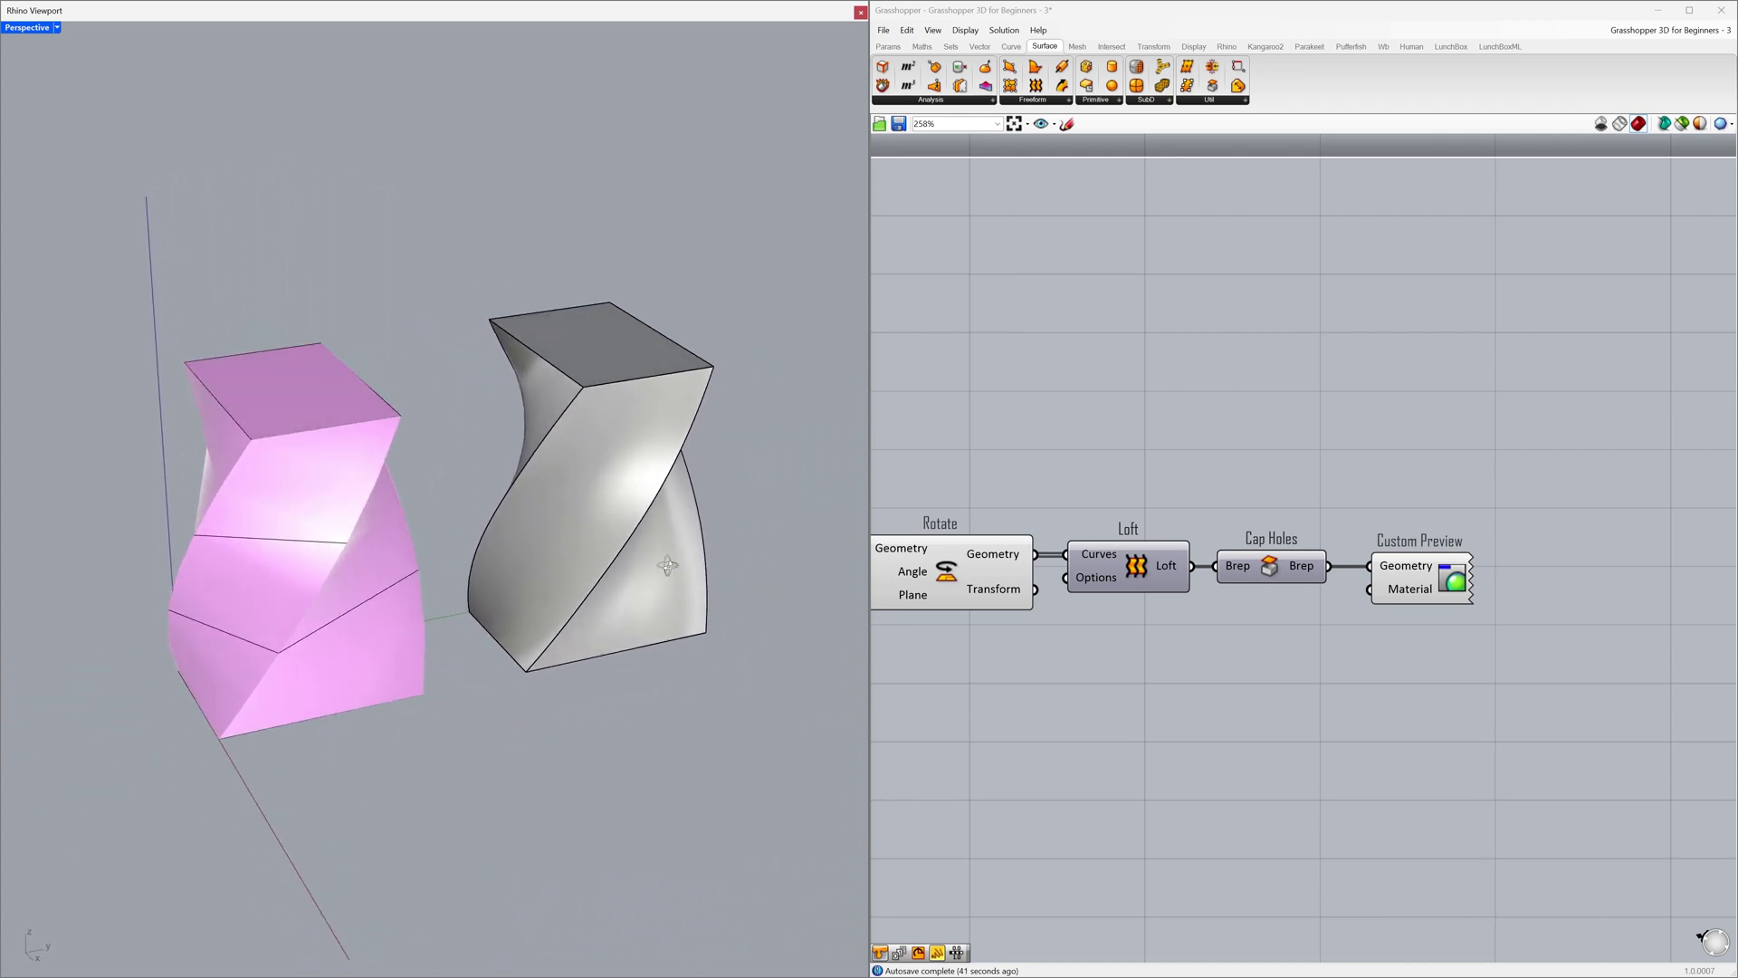
left_click(58, 29)
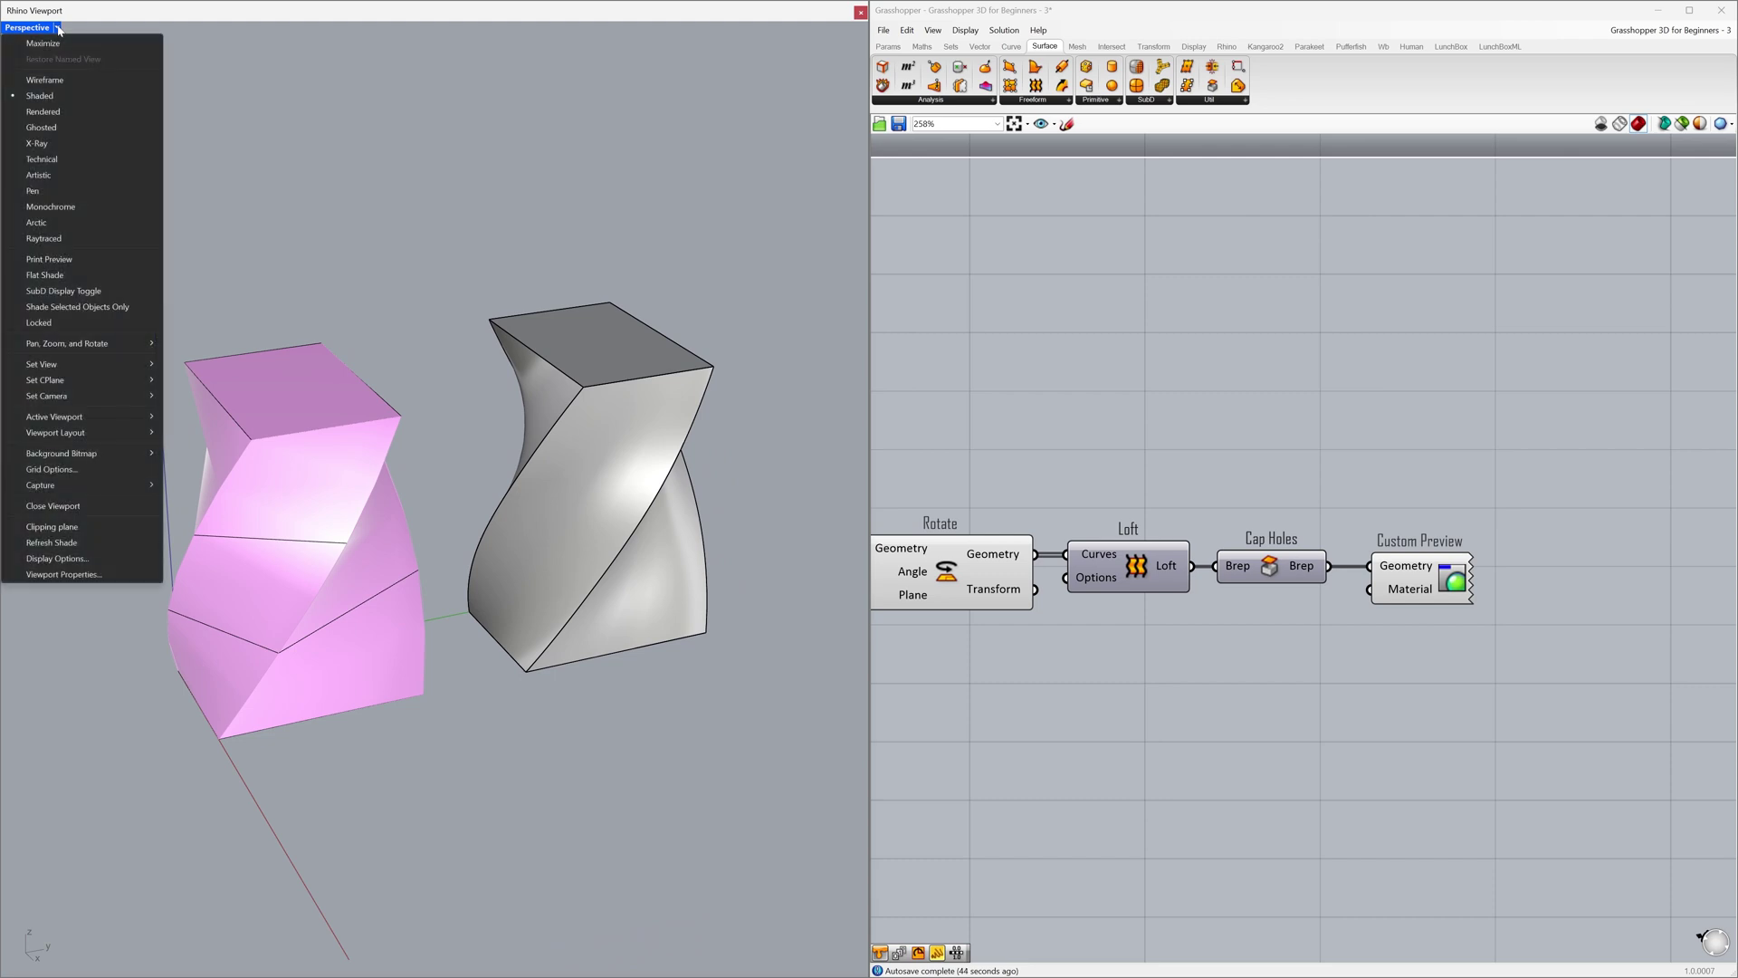
- Switch the Perspective viewport to Monochrome display and orbit around both solids
left_click(108, 208)
mouse_move(427, 337)
right_mouse_down()
mouse_move(383, 326)
mouse_move(435, 329)
right_mouse_up()
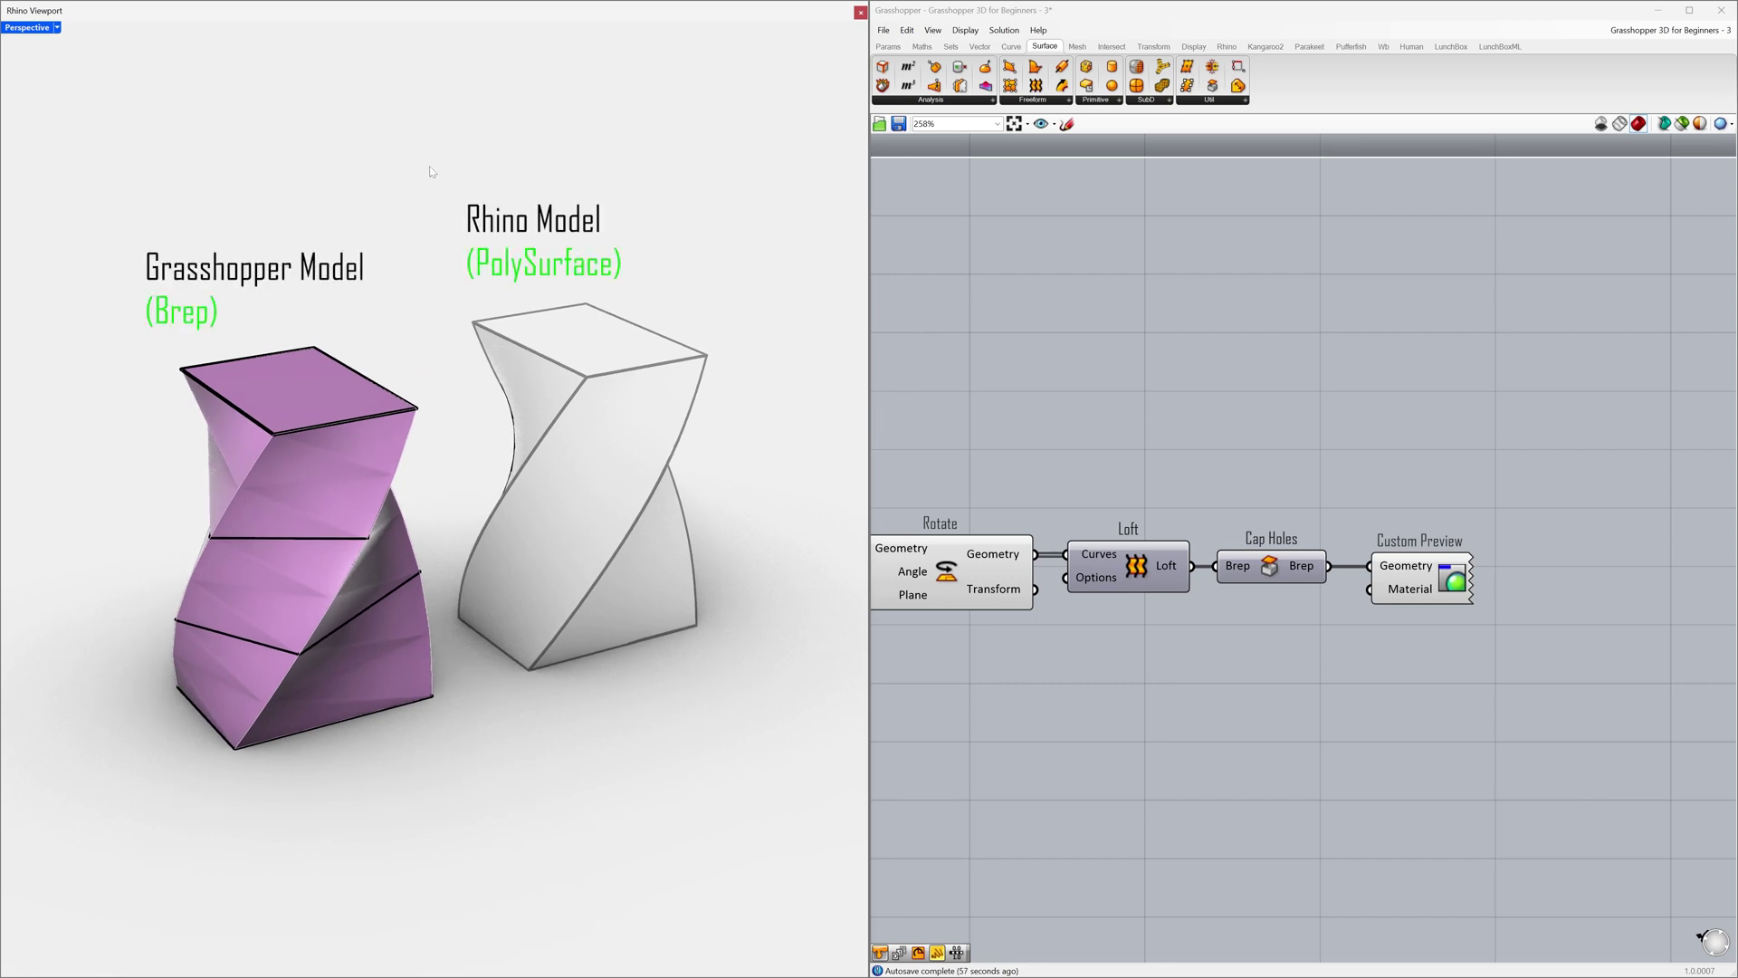